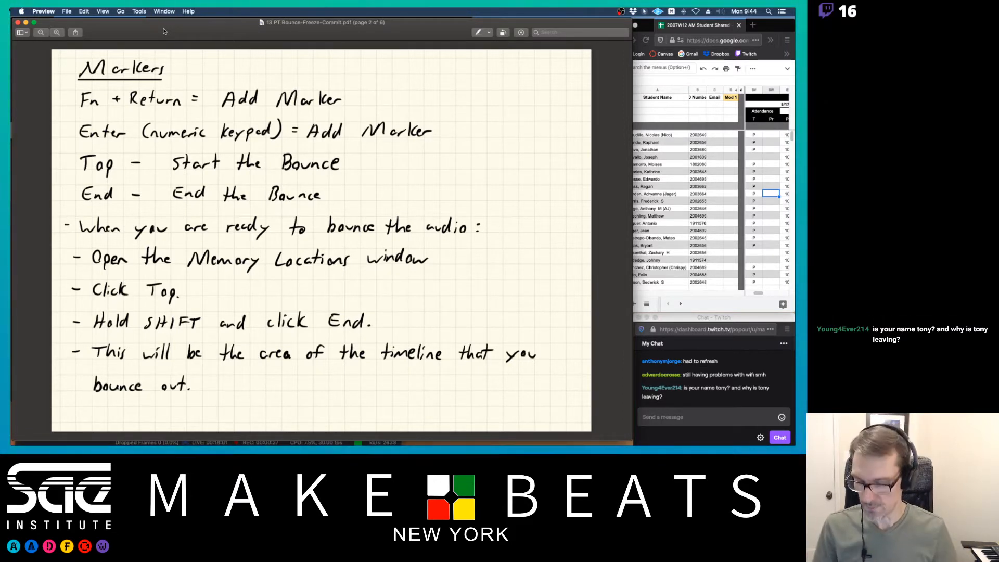
- Switch to Pro Tools and dismiss the Security & Privacy warning without turning on accessibility
{"action": "key", "text": "super+Tab"}
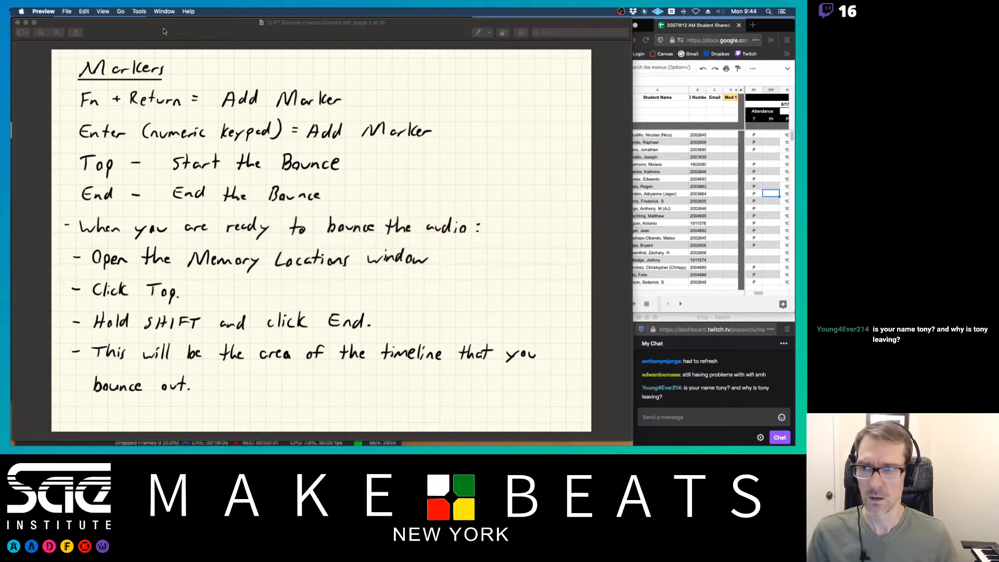
{"action": "key", "text": "super+Tab"}
{"action": "key", "text": "Tab"}
{"action": "key", "text": "Tab"}
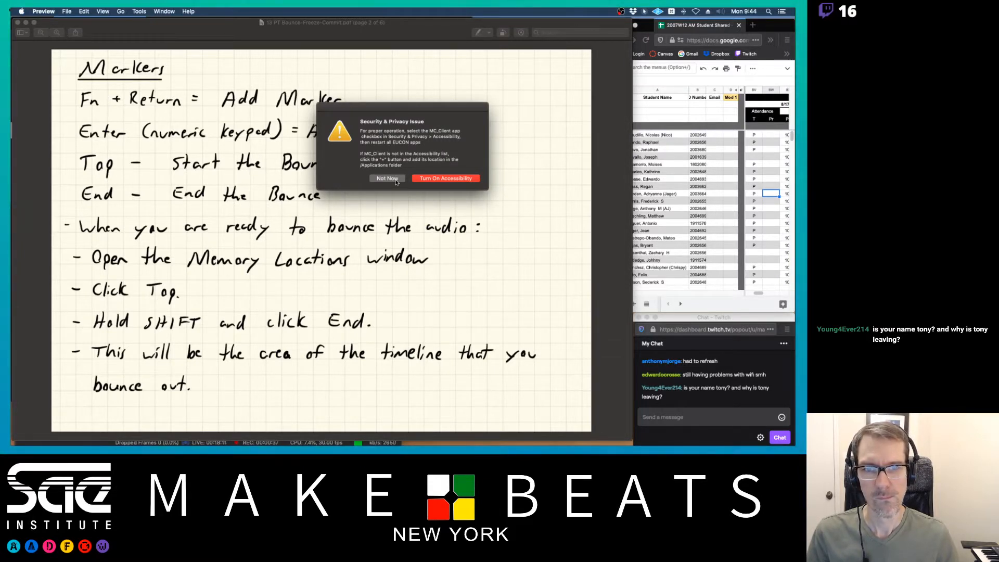
{"action": "left_click", "coordinate": [395, 180]}
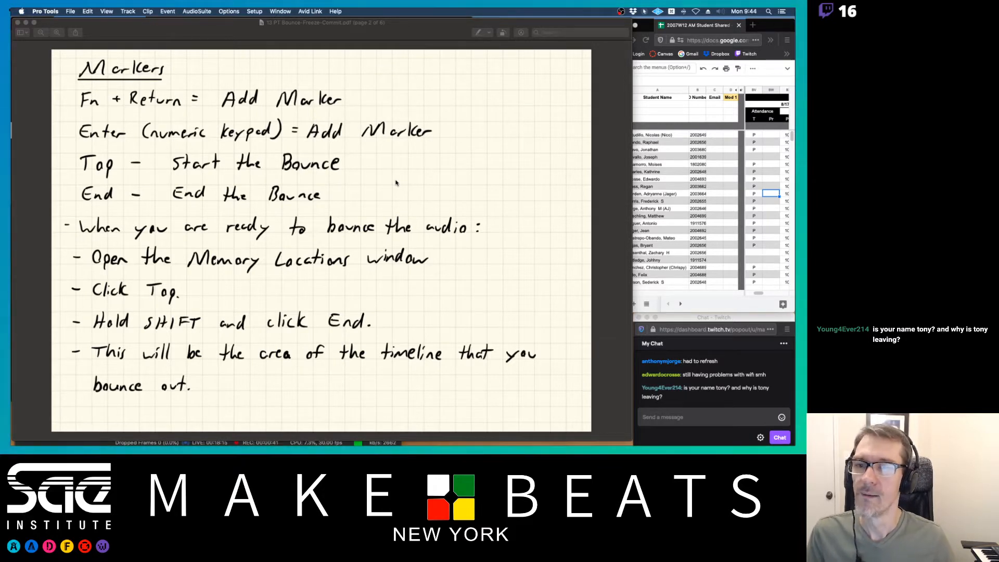
{"action": "key", "text": "super+Tab"}
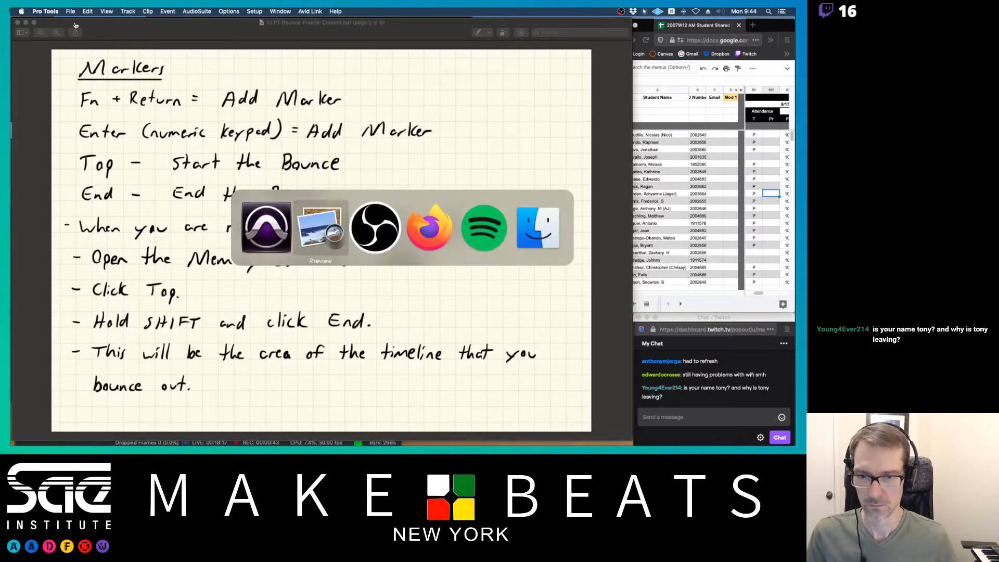
{"action": "key", "text": "super+Tab"}
{"action": "key", "text": "super+Tab"}
{"action": "key", "text": "super+Tab"}
{"action": "key", "text": "super+Tab"}
{"action": "key", "text": "super+Tab"}
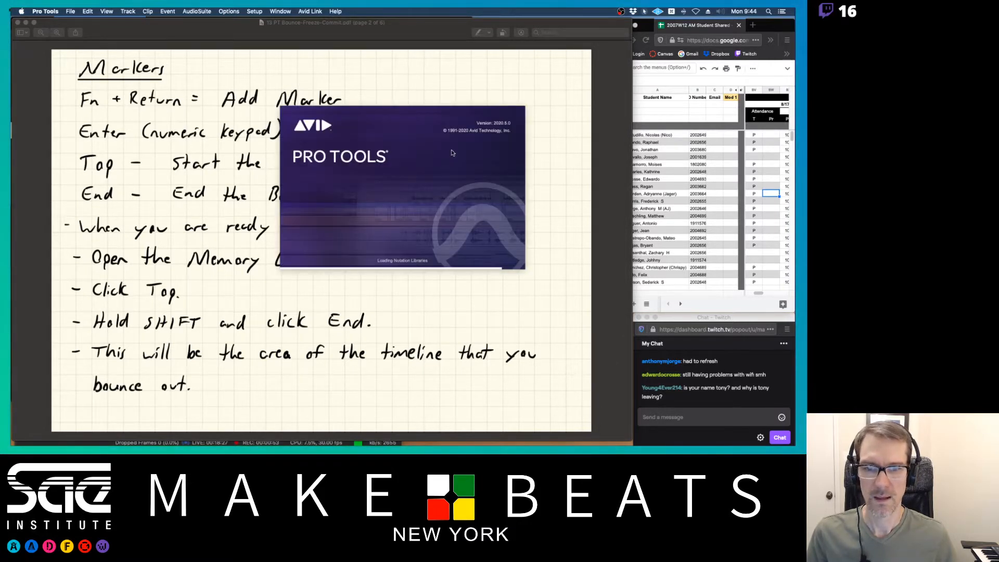
- Open the recent session "Rubidouex Mix 8-5-2020" and decline saving a detailed session notes report
{"action": "left_click", "coordinate": [69, 12]}
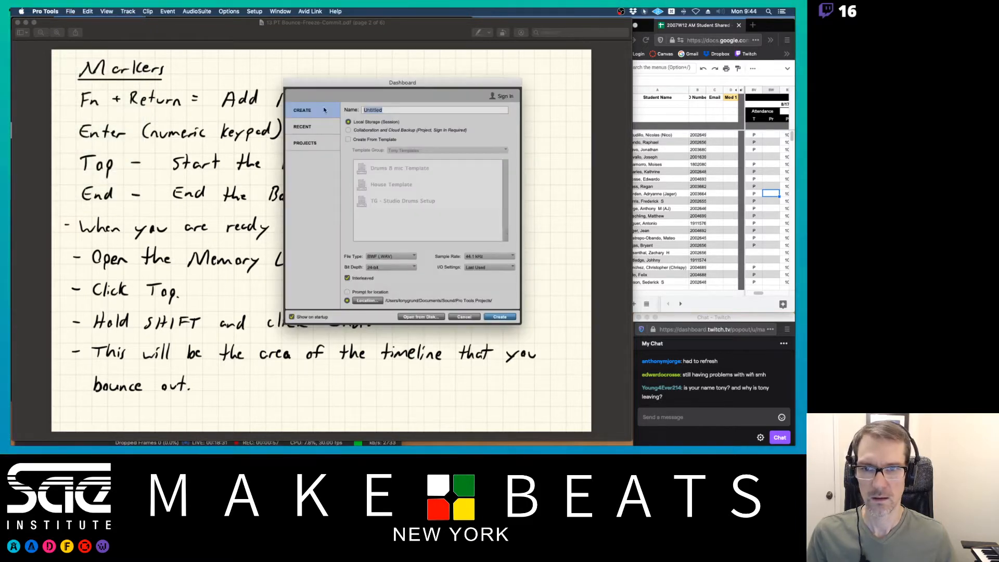
{"action": "left_click", "coordinate": [315, 126]}
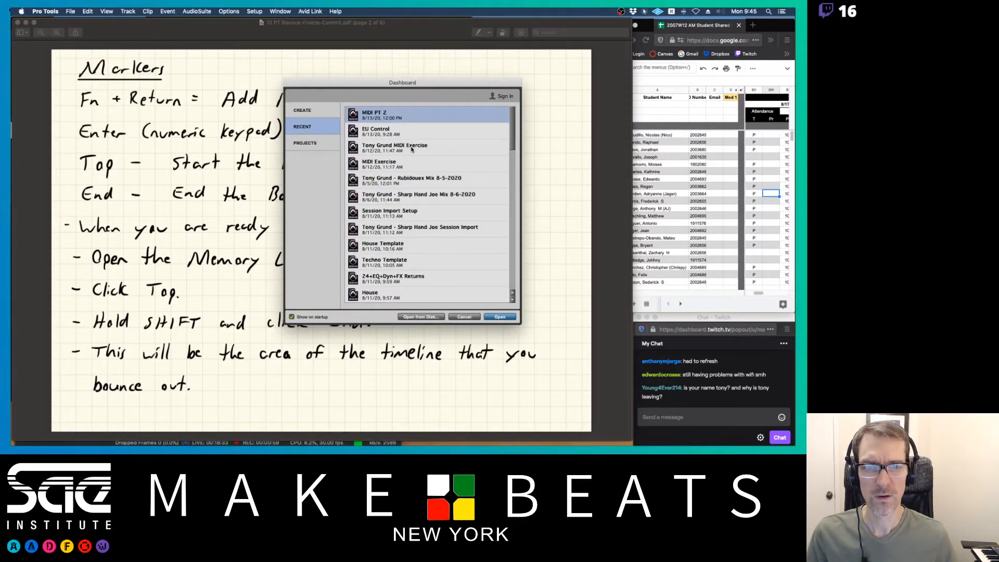
{"action": "left_click", "coordinate": [413, 183]}
{"action": "left_click", "coordinate": [499, 317]}
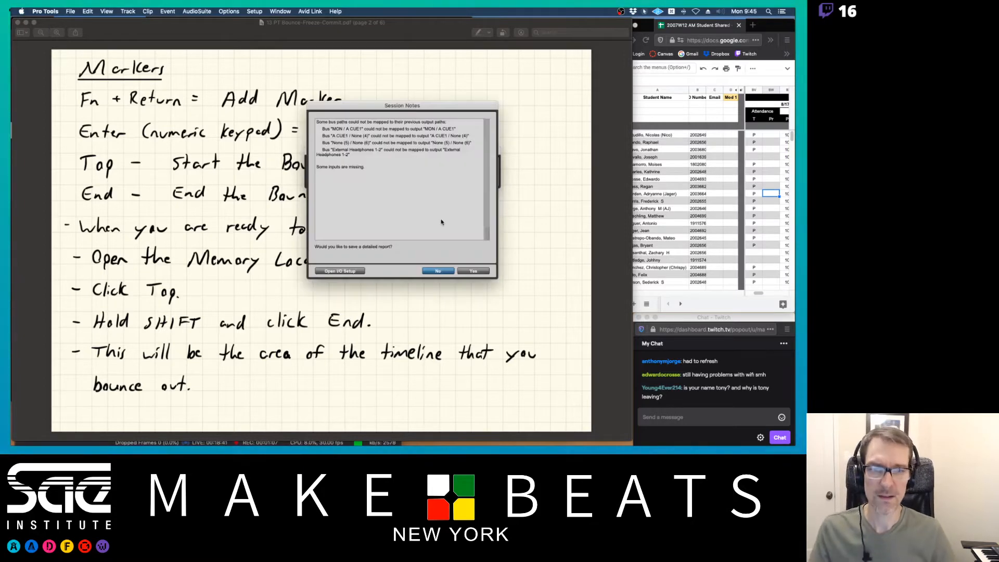
{"action": "left_click", "coordinate": [438, 271]}
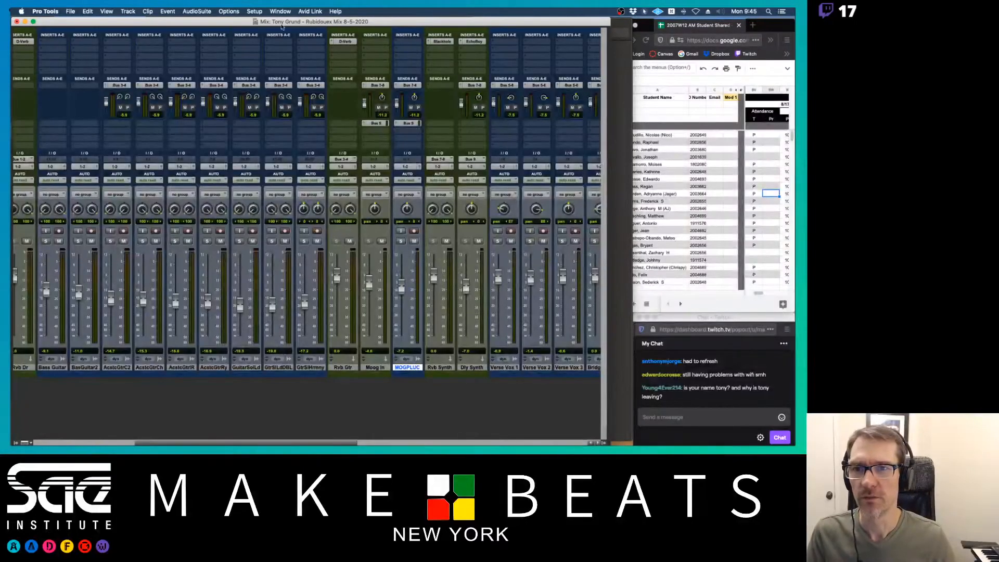
- Review the Playback Engine settings
{"action": "left_click", "coordinate": [255, 11]}
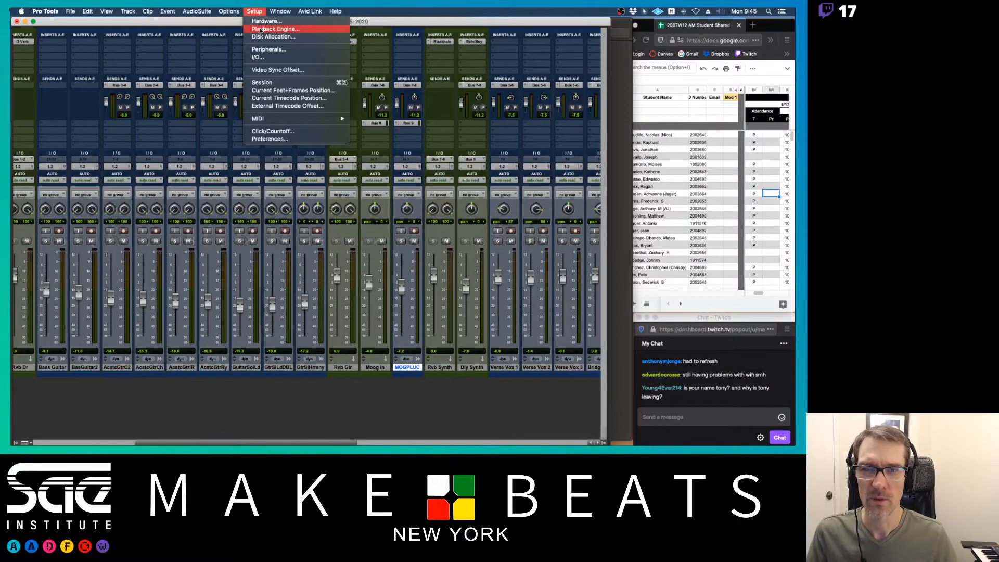
{"action": "left_click", "coordinate": [264, 29]}
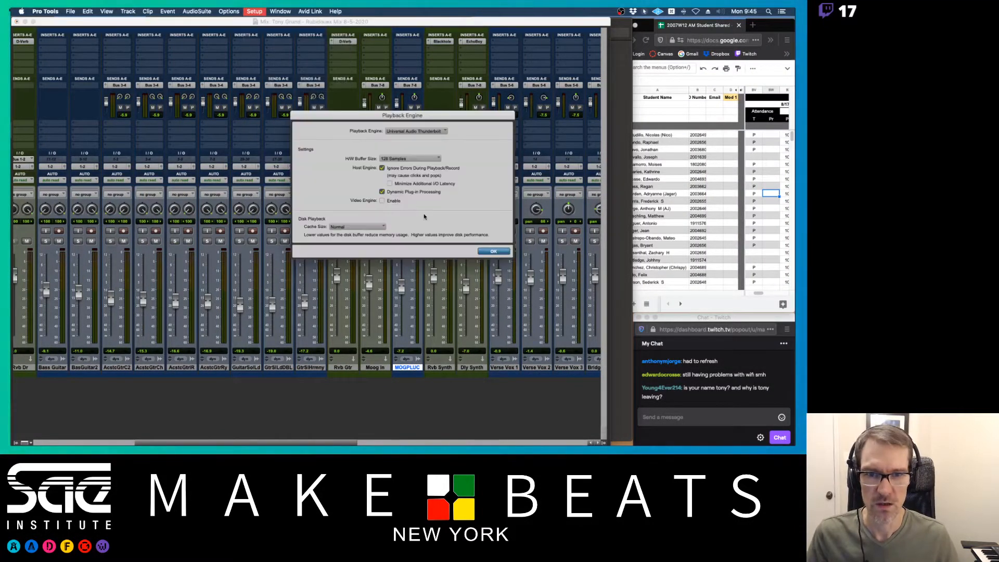
{"action": "left_click", "coordinate": [491, 251]}
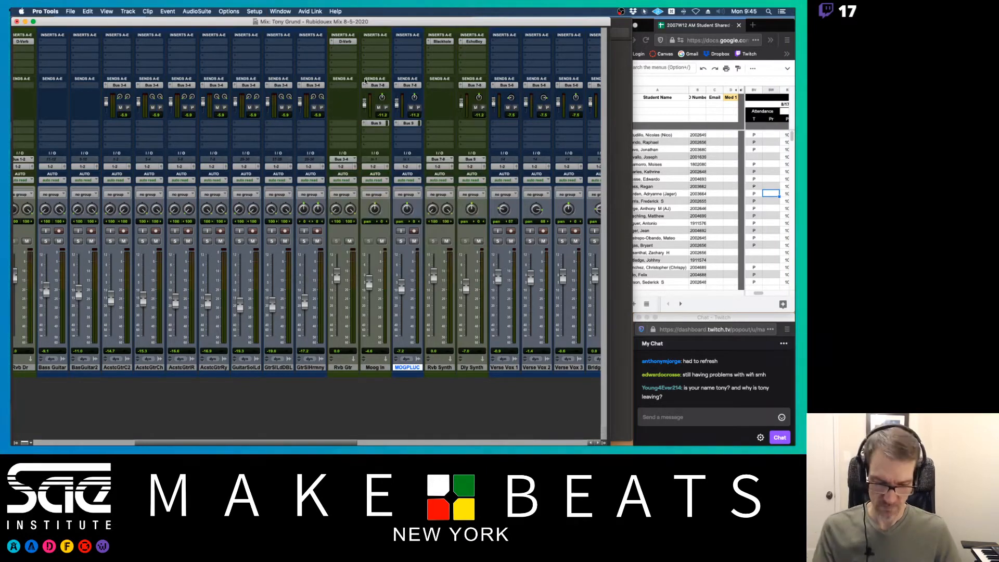
- Show the Edit window instead of the Mix window and widen it, with the timeline zoomed out over the arrangement
{"action": "key", "text": "super+equal"}
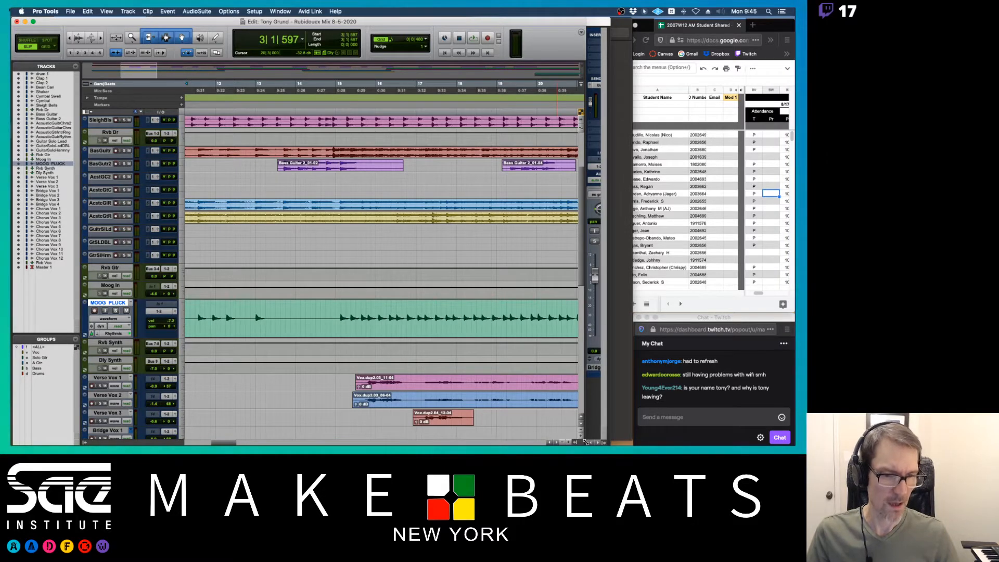
{"action": "left_click_drag", "start_coordinate": [585, 441], "coordinate": [631, 442]}
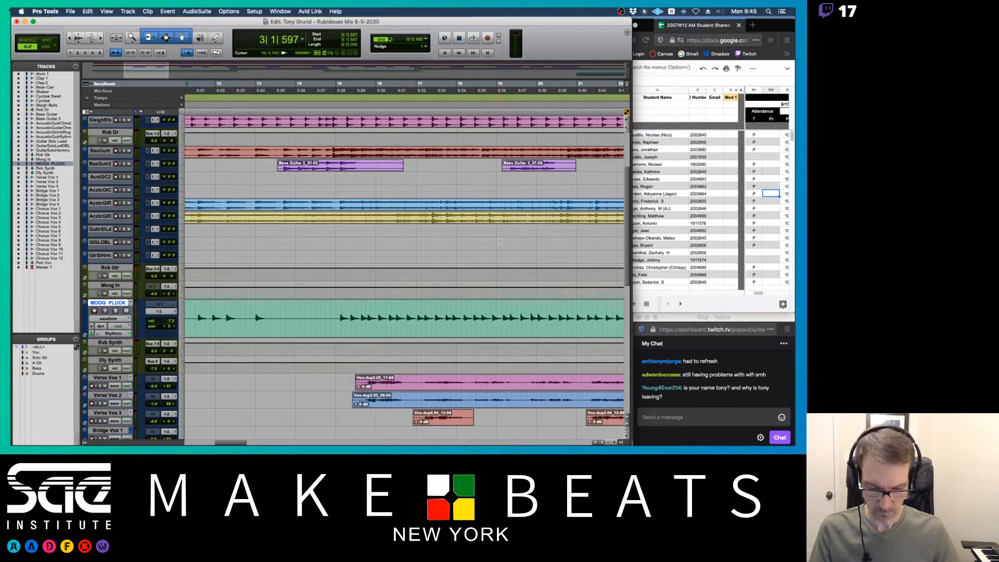
{"action": "key", "text": "r"}
{"action": "key", "text": "r"}
{"action": "key", "text": "r"}
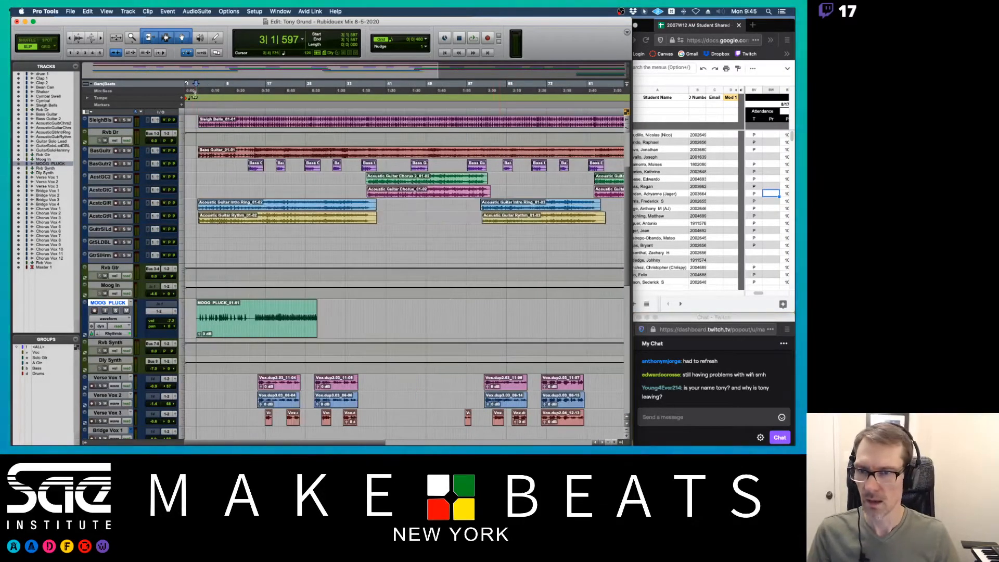
- Play the session briefly while checking the audio mixer levels in OBS, and stop playback back in Pro Tools
{"action": "key", "text": "space"}
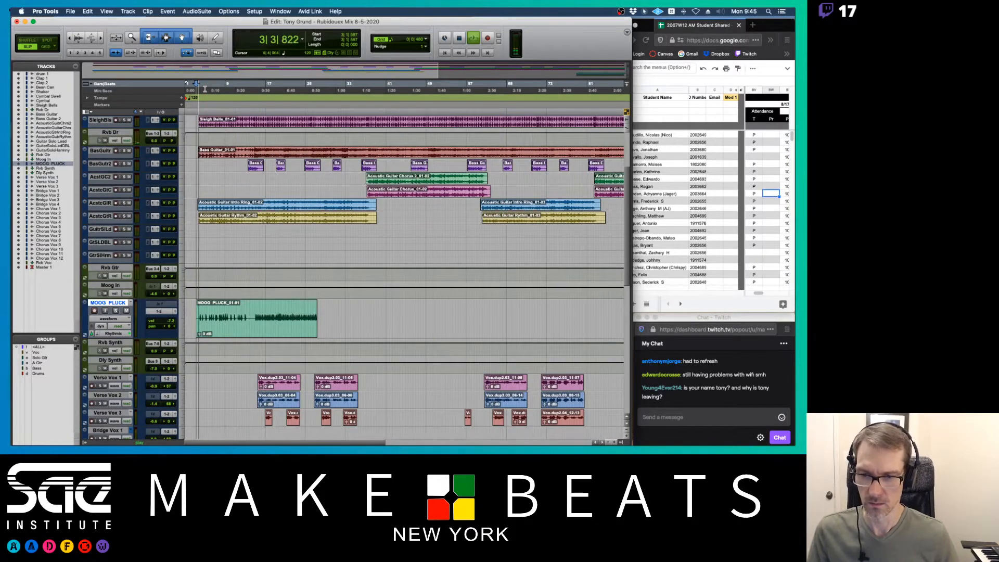
{"action": "key", "text": "super+Tab"}
{"action": "key", "text": "super+Tab"}
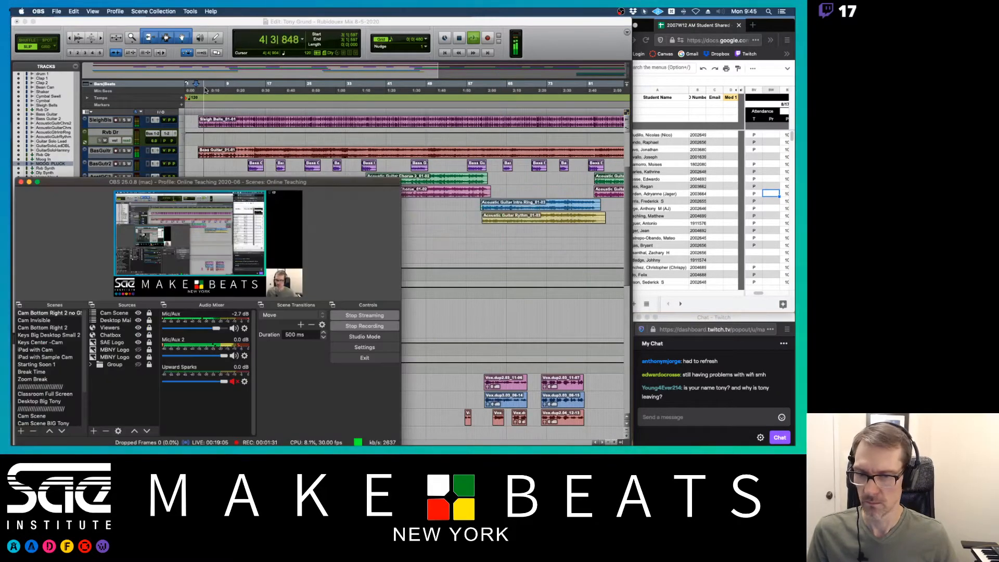
{"action": "key", "text": "super+Tab"}
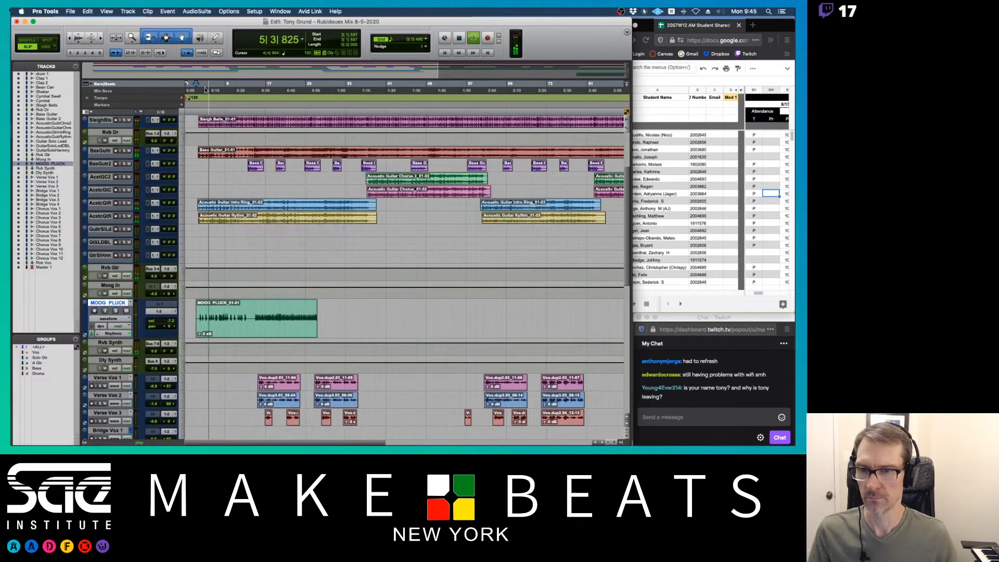
{"action": "key", "text": "space"}
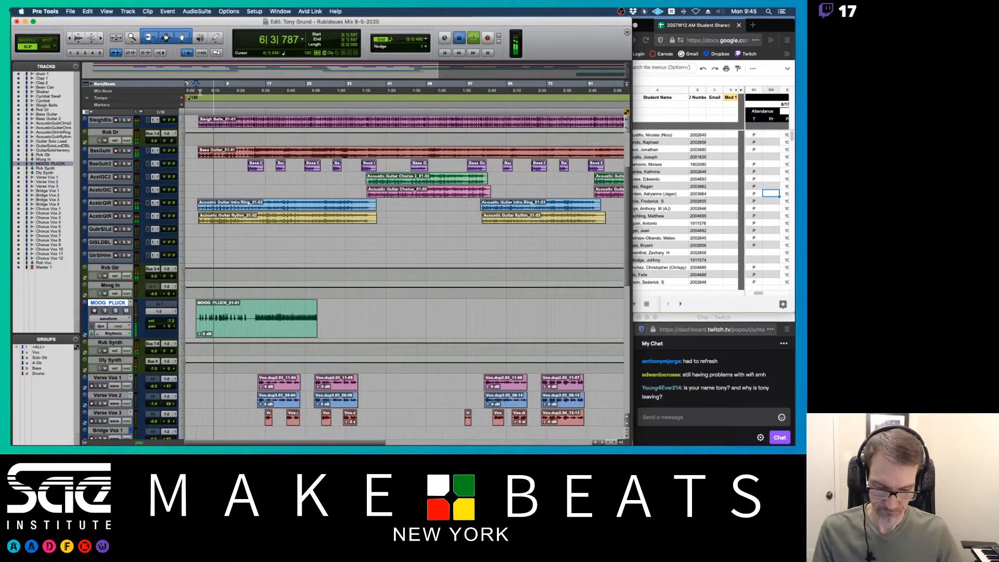
- Enlarge the Cymbal Swell track near the session start and trim its clip's beginning to 3|2|320 with a short fade-in
{"action": "key", "text": "t"}
{"action": "key", "text": "t"}
{"action": "key", "text": "t"}
{"action": "key", "text": "t"}
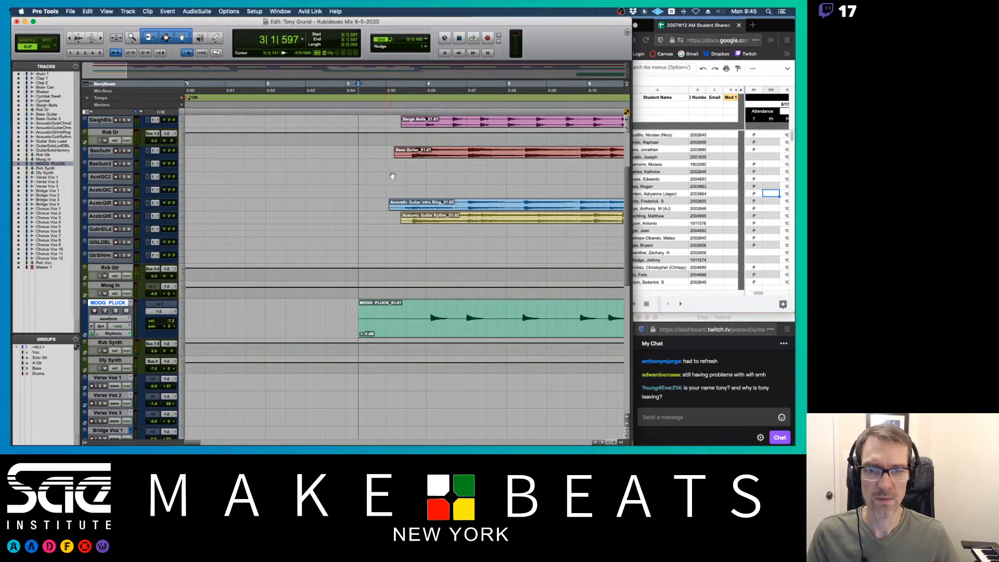
{"action": "scroll", "coordinate": [454, 210], "scroll_direction": "down", "scroll_amount": 3}
{"action": "scroll", "coordinate": [460, 224], "scroll_direction": "up", "scroll_amount": 7}
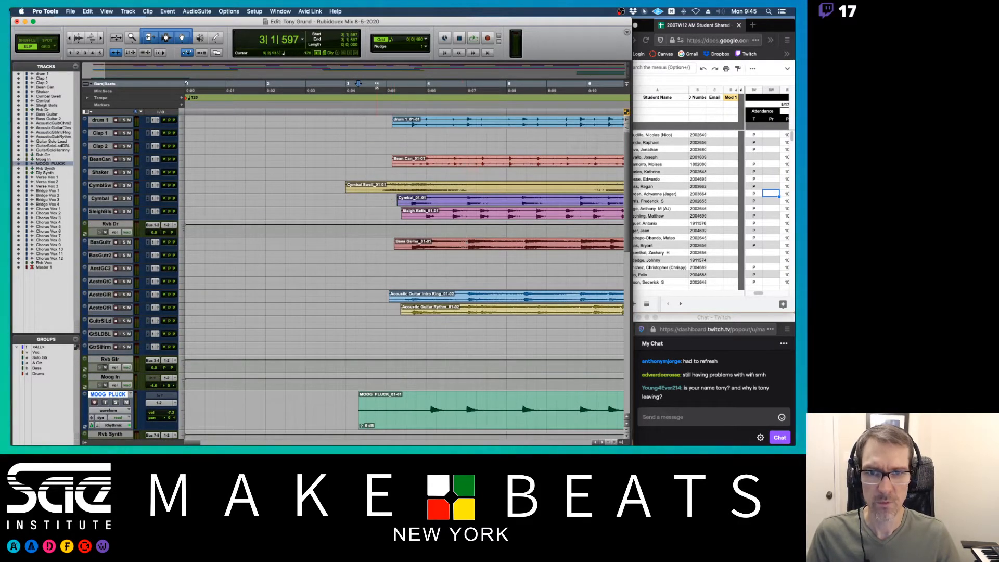
{"action": "key", "text": "t"}
{"action": "key", "text": "t"}
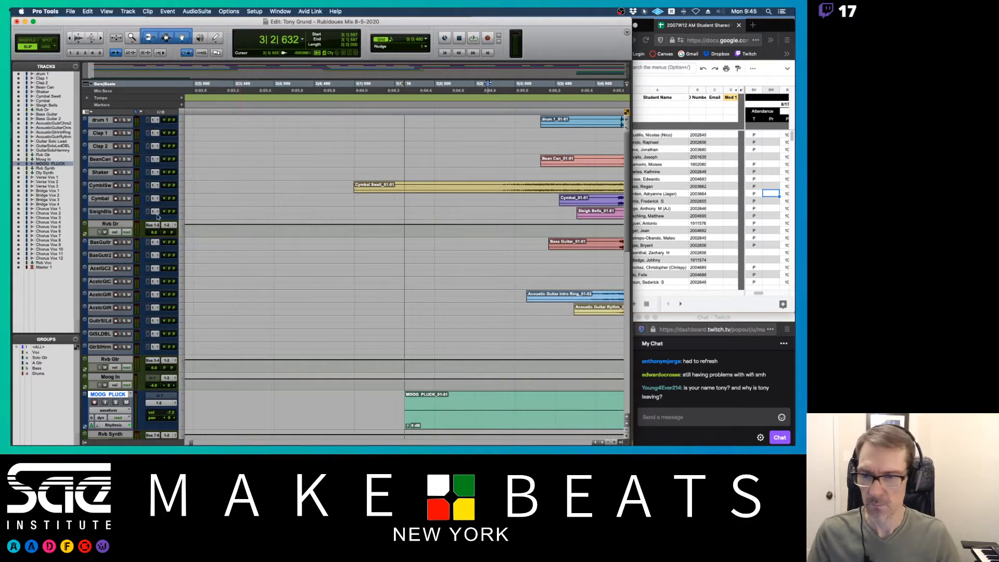
{"action": "left_click", "coordinate": [184, 189]}
{"action": "left_click", "coordinate": [191, 207]}
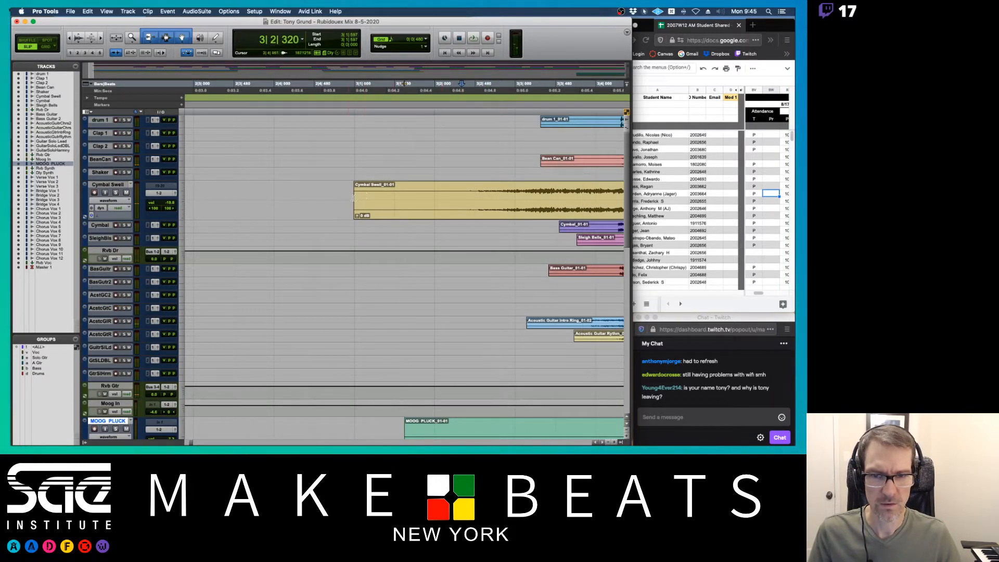
{"action": "left_click_drag", "start_coordinate": [358, 196], "coordinate": [475, 182]}
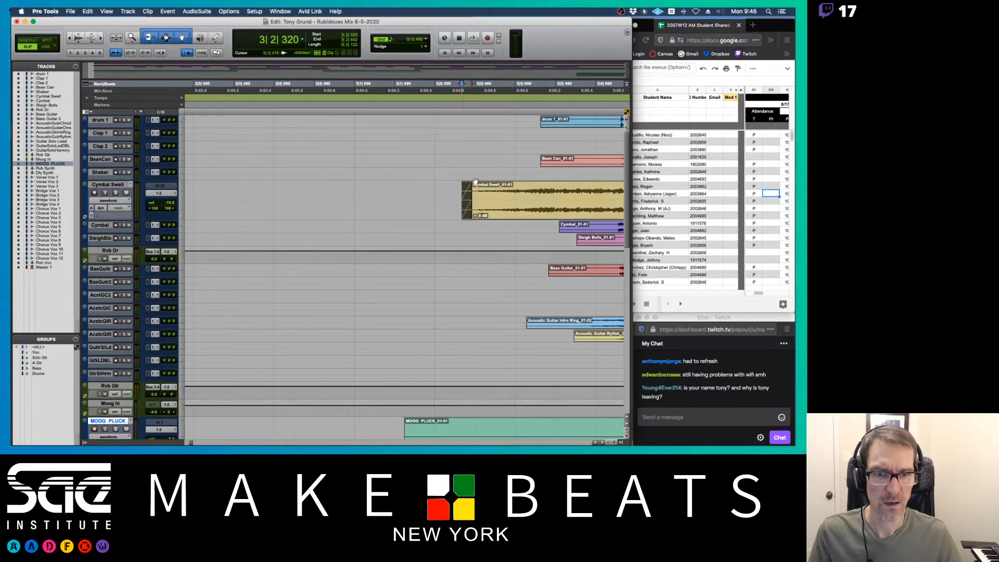
- Place the playback cursor at 3|2|295, just before the Cymbal Swell clip, and audition the song's opening
{"action": "left_click", "coordinate": [459, 92]}
{"action": "key", "text": "space"}
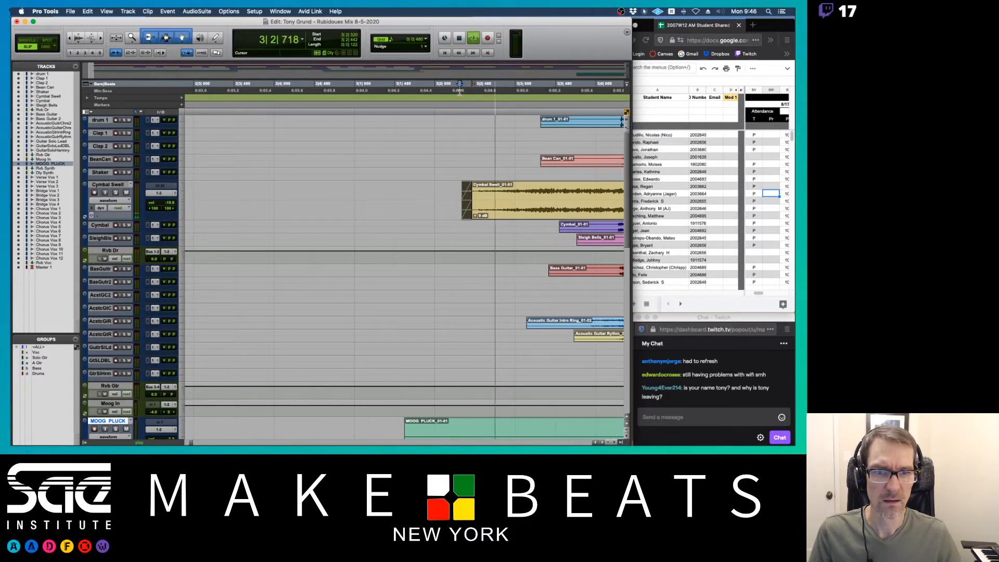
{"action": "key", "text": "space"}
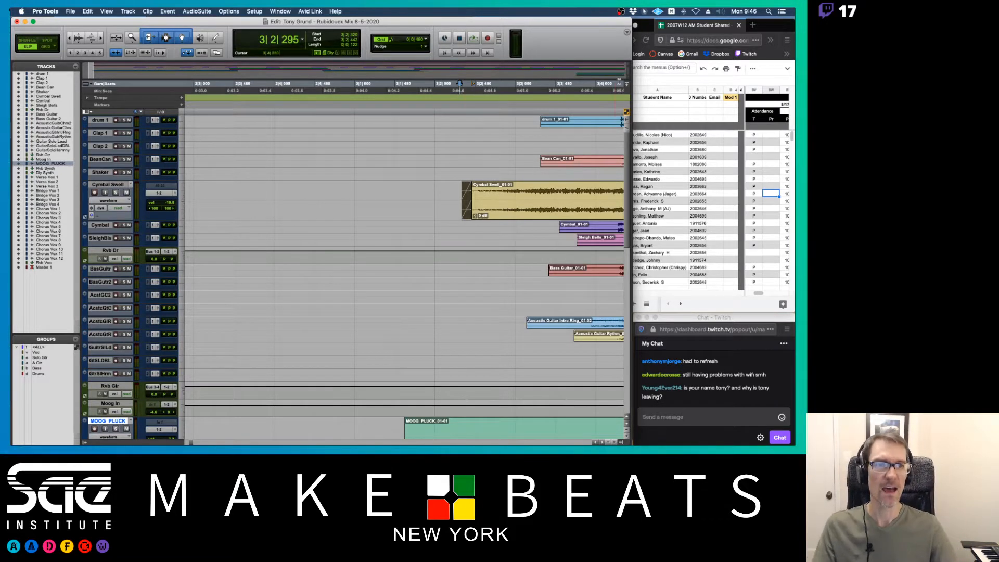
- Turn on the Cursor Pro cursor highlight
{"action": "left_click", "coordinate": [645, 13]}
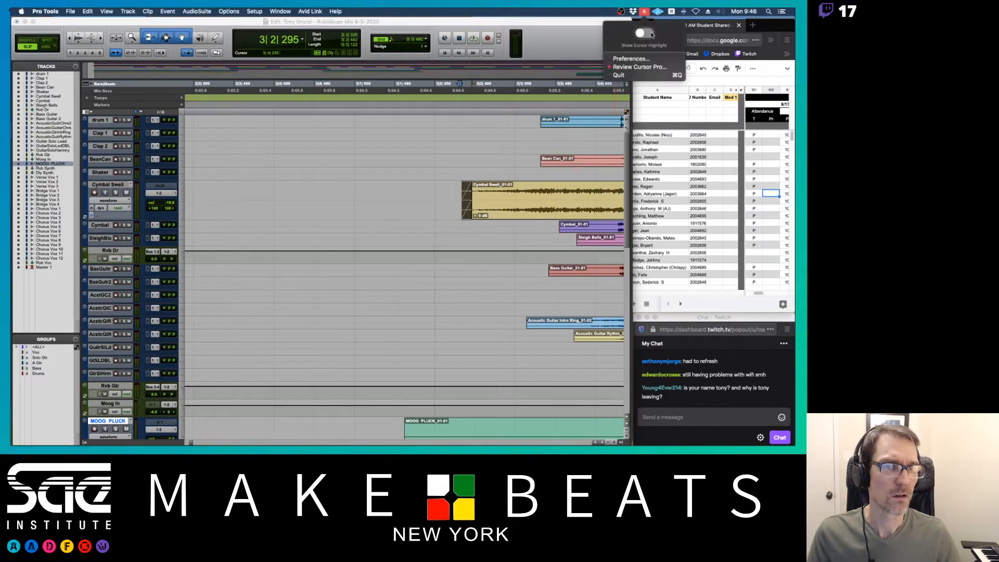
{"action": "left_click", "coordinate": [648, 34]}
{"action": "left_click", "coordinate": [645, 12]}
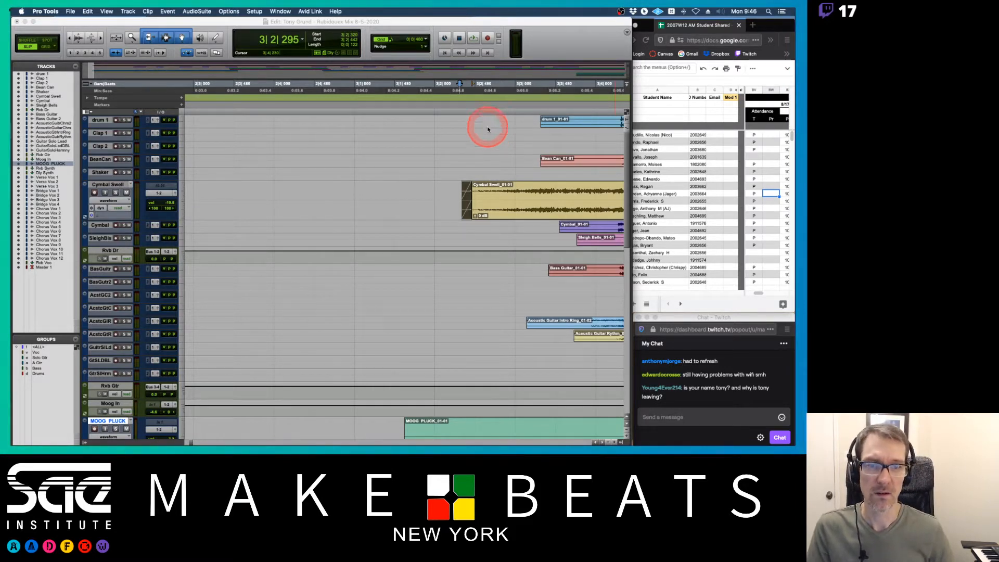
- Add a new memory location marker at the cursor position and name it "Top"
{"action": "left_click", "coordinate": [465, 39]}
{"action": "key", "text": "KP_Enter"}
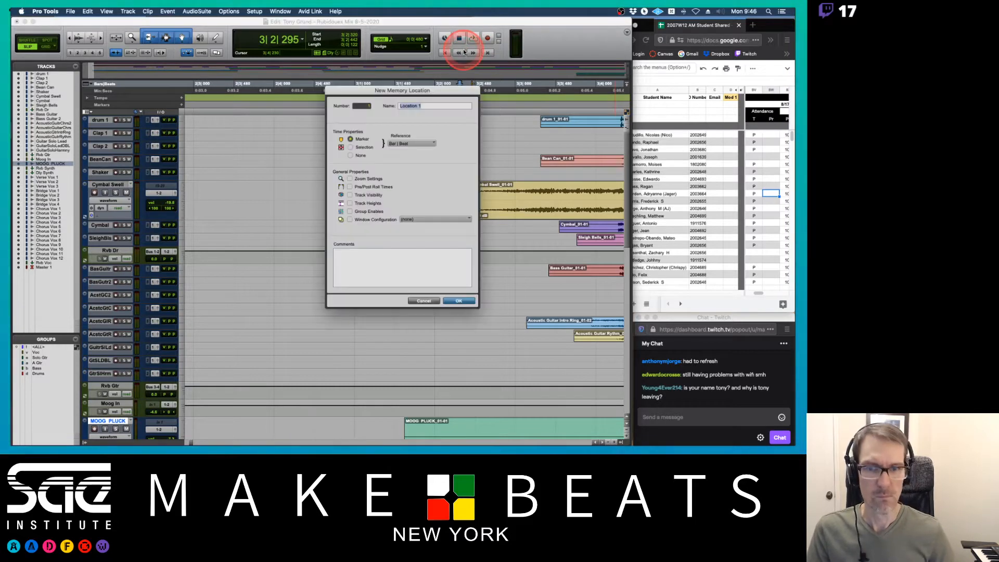
{"action": "left_click_drag", "start_coordinate": [463, 90], "coordinate": [414, 83]}
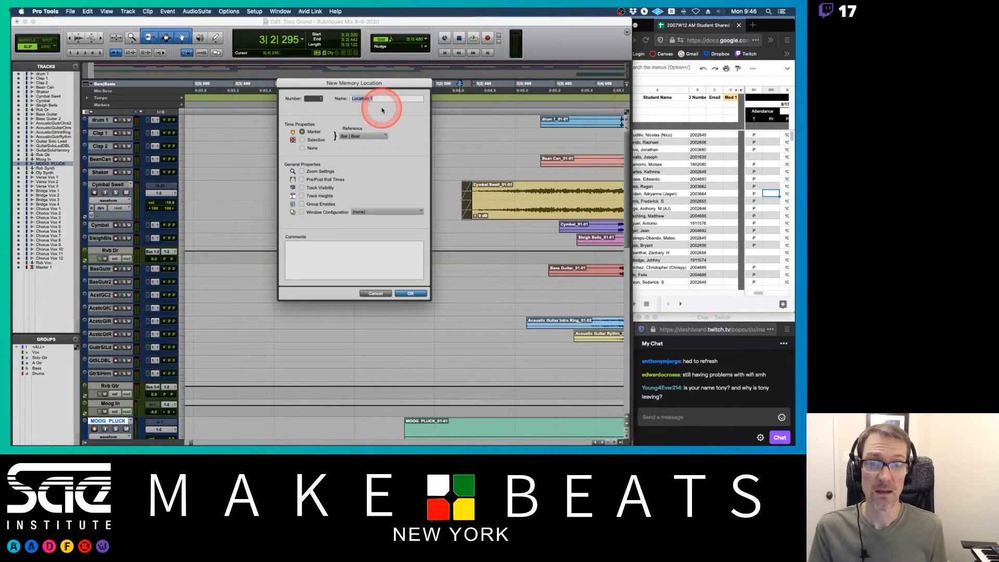
{"action": "type", "text": "TO"}
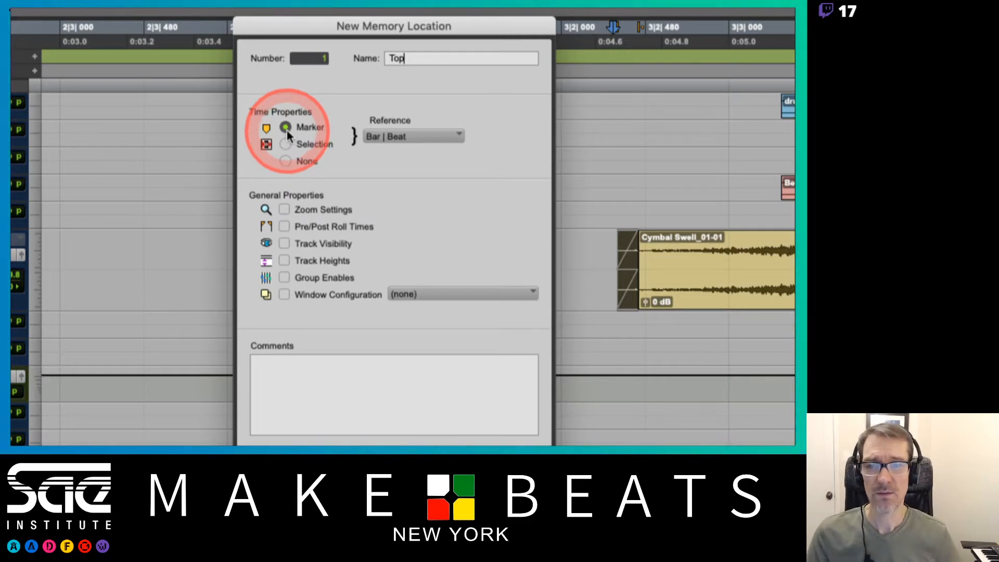
- Try the Absolute reference for the Top marker and return it to Bar | Beat
{"action": "left_click", "coordinate": [417, 135]}
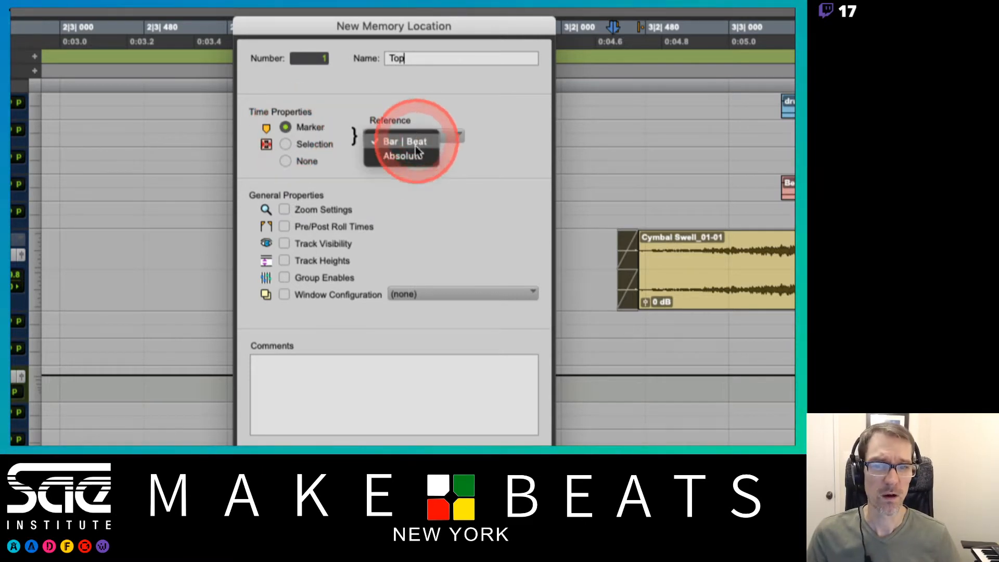
{"action": "left_click", "coordinate": [414, 158]}
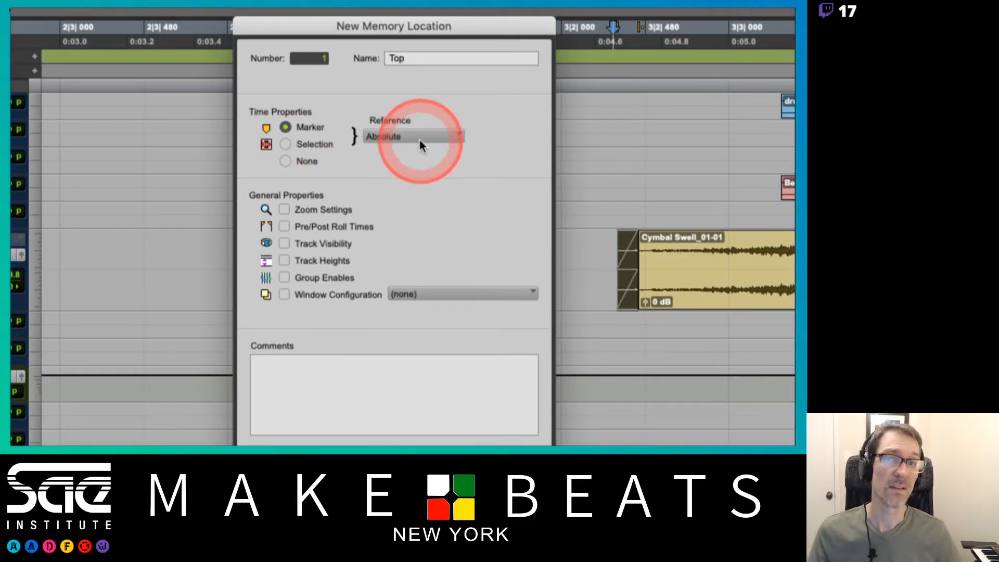
{"action": "left_click", "coordinate": [421, 136]}
{"action": "left_click", "coordinate": [419, 129]}
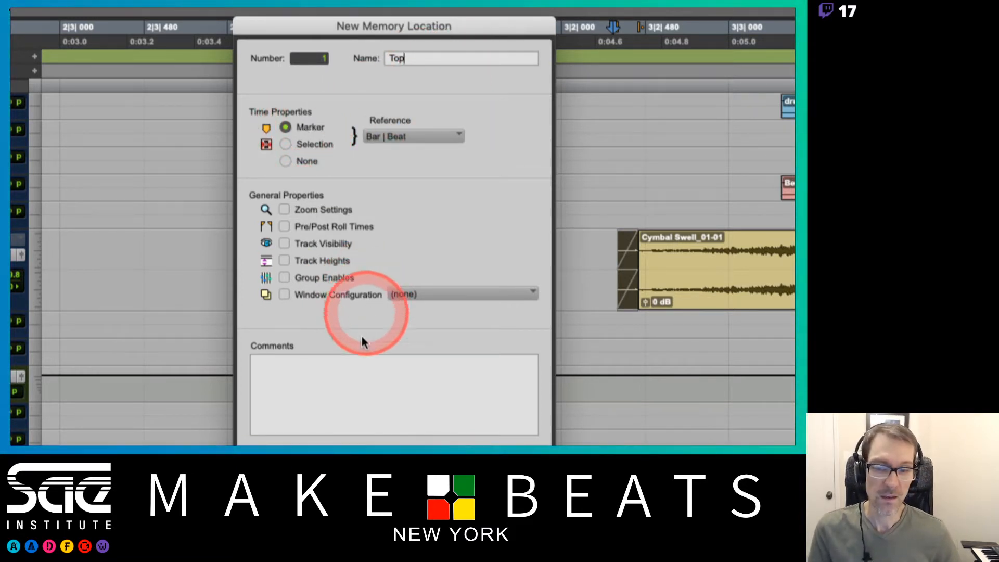
- Add the comment "This is the start of the song." to the Top marker and create it
{"action": "left_click", "coordinate": [348, 378]}
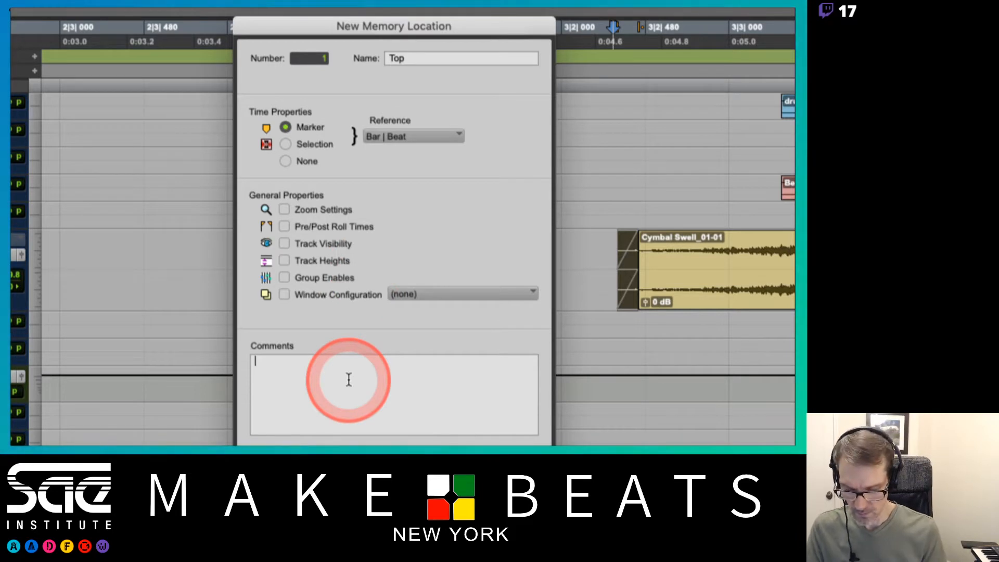
{"action": "type", "text": "This is the start of the song."}
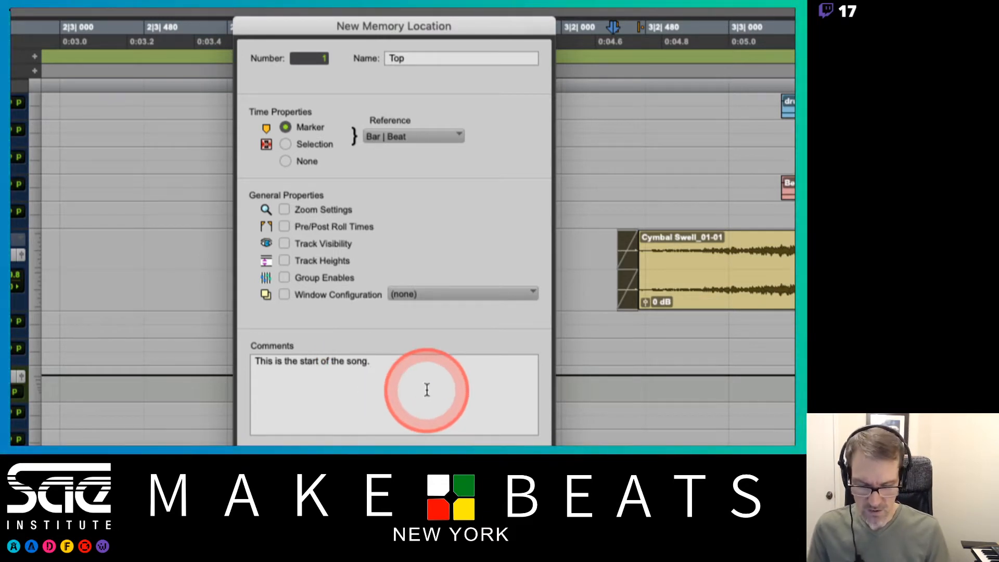
{"action": "key", "text": "Return"}
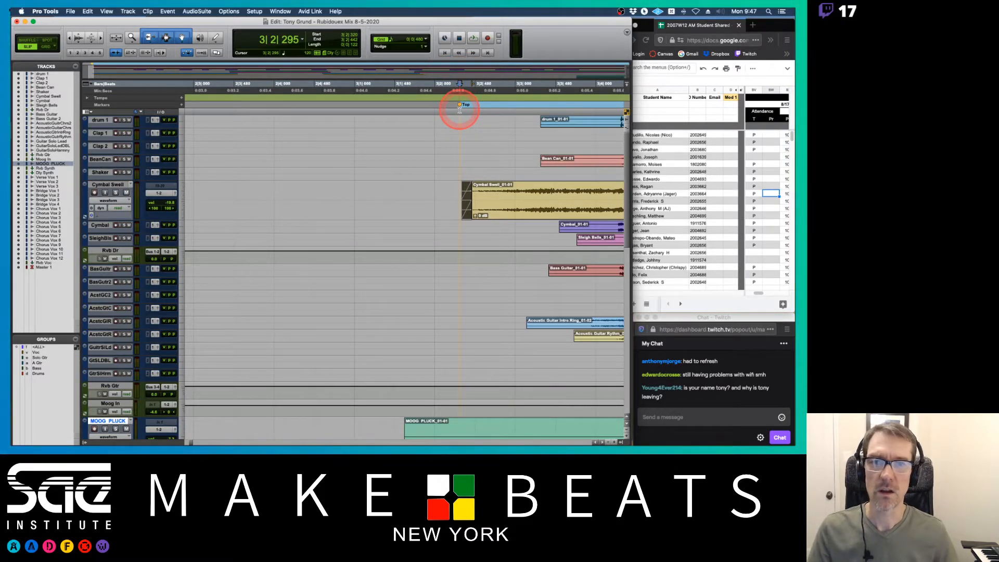
- Open the Memory Locations window, move it up clear of the Cymbal Swell clip and enlarge it
{"action": "left_click", "coordinate": [281, 11]}
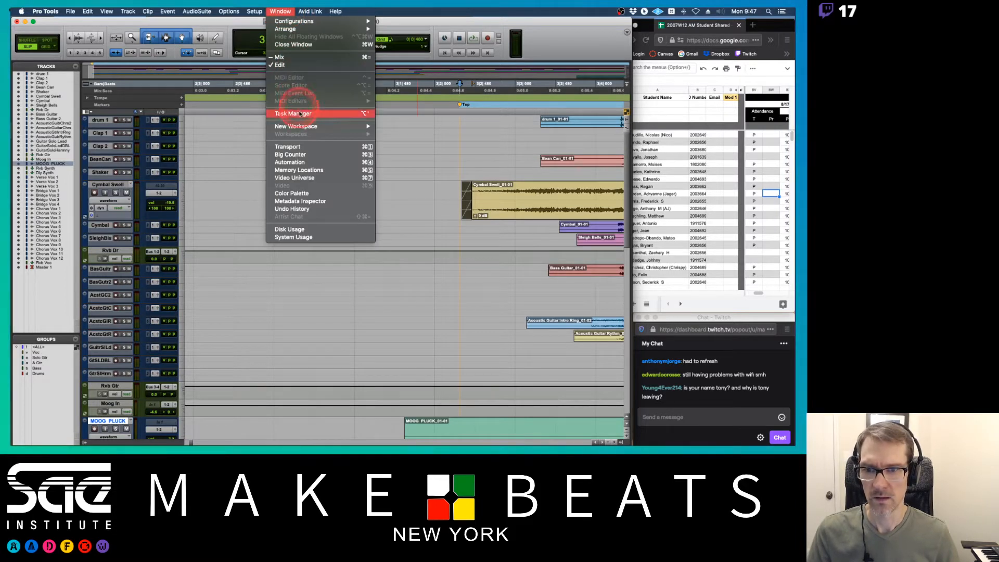
{"action": "left_click", "coordinate": [303, 172]}
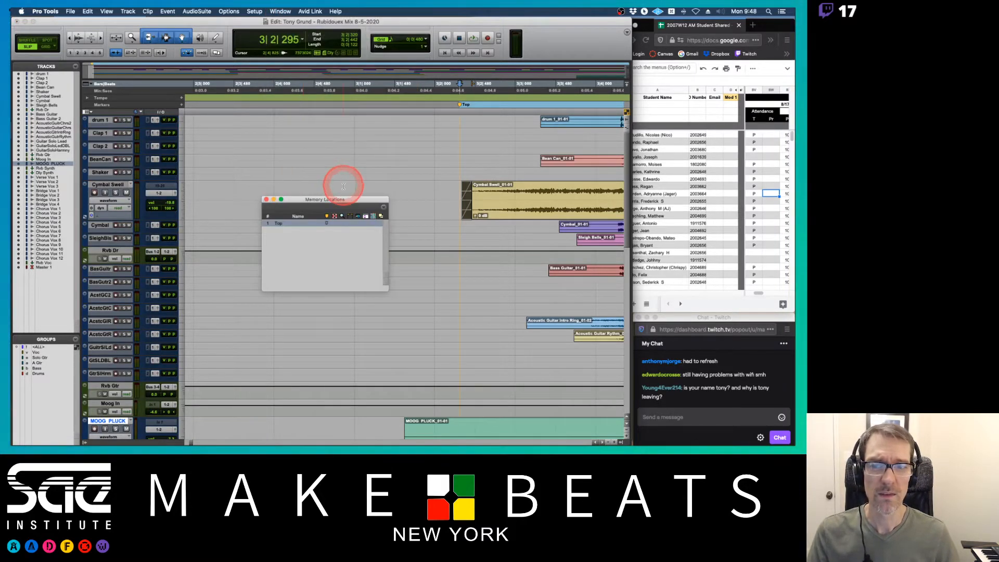
{"action": "left_click_drag", "start_coordinate": [367, 177], "coordinate": [375, 137]}
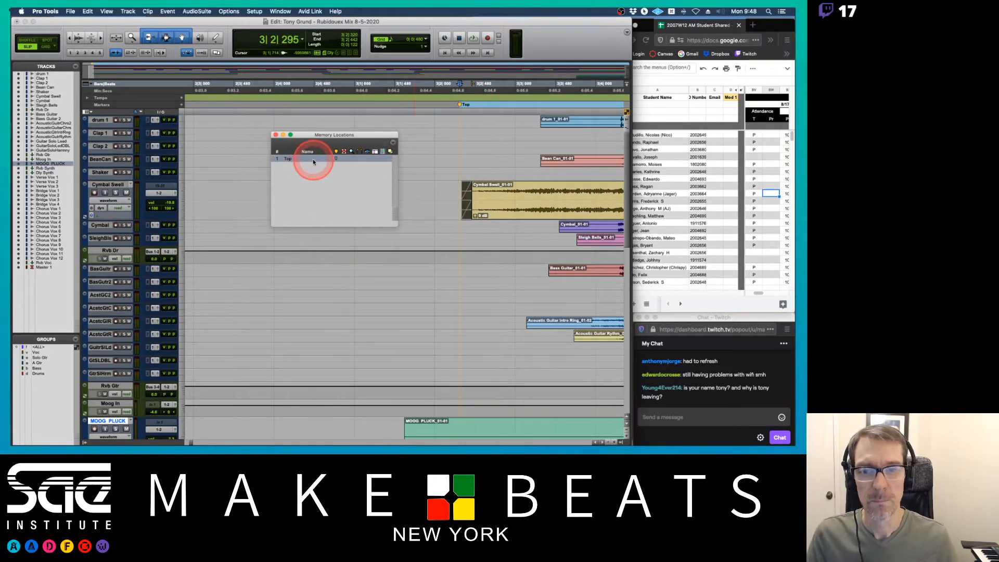
{"action": "left_click_drag", "start_coordinate": [395, 225], "coordinate": [400, 244]}
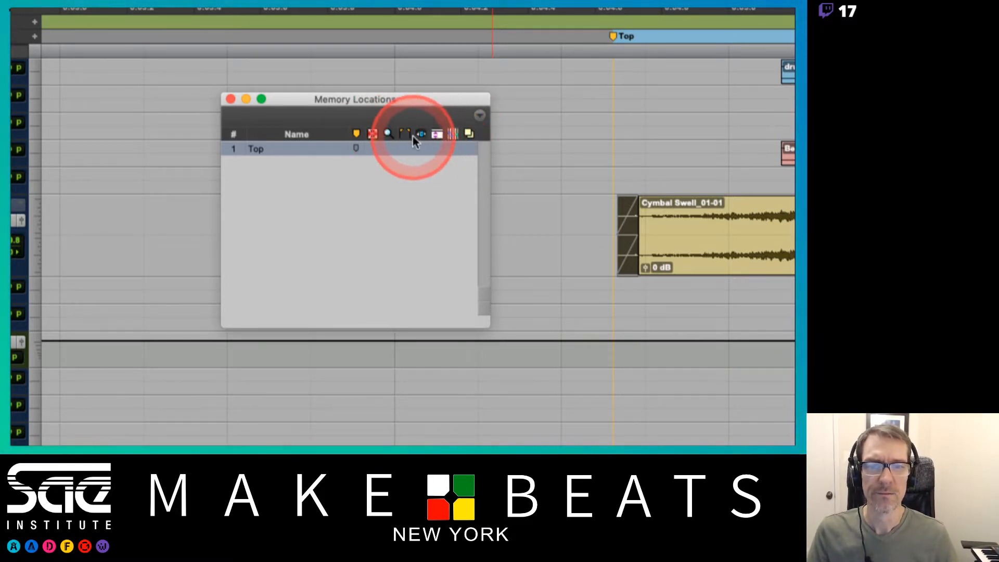
- View the Top marker's comment and show the main counter column in the Memory Locations list
{"action": "mouse_move", "coordinate": [356, 151]}
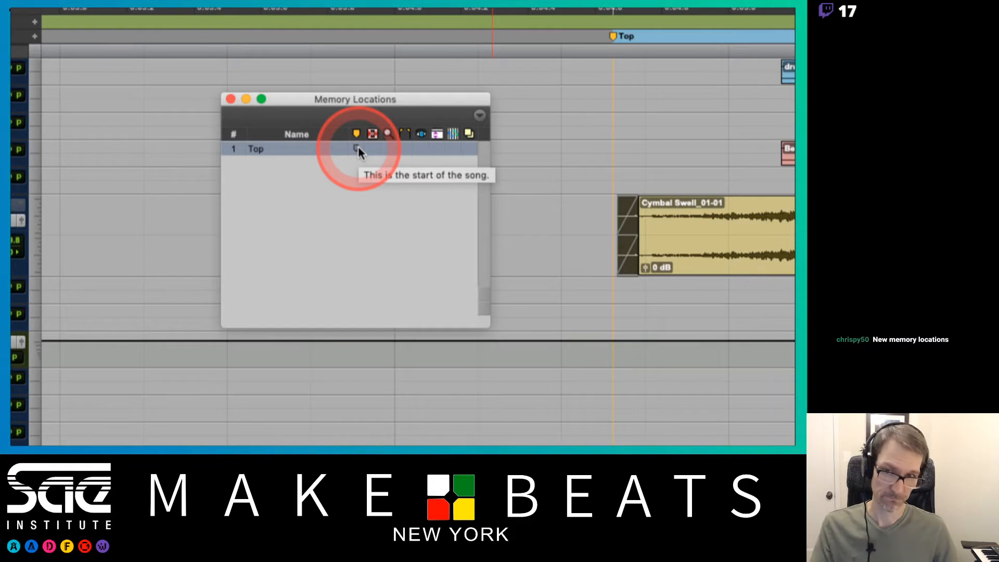
{"action": "left_click", "coordinate": [480, 115]}
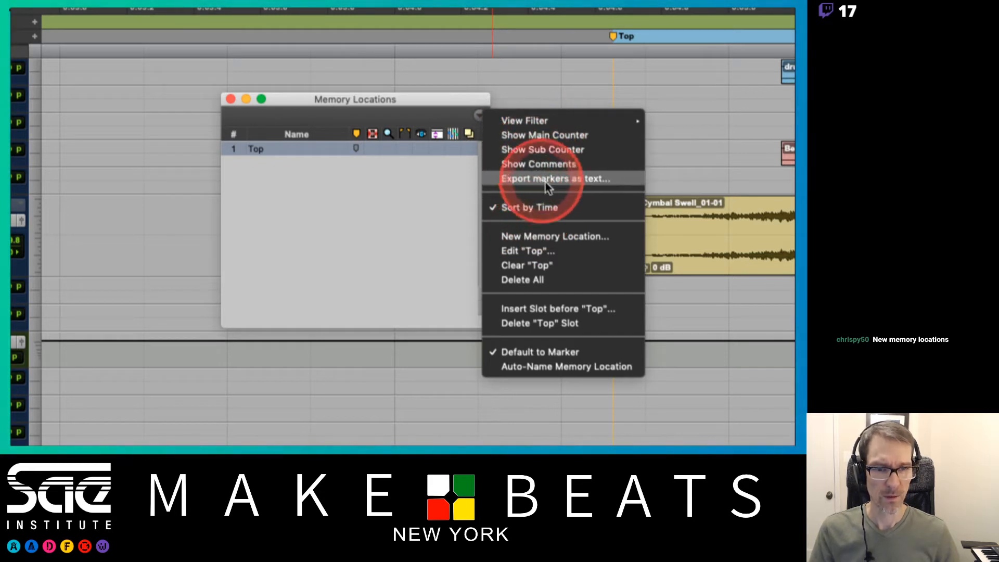
{"action": "left_click", "coordinate": [551, 135]}
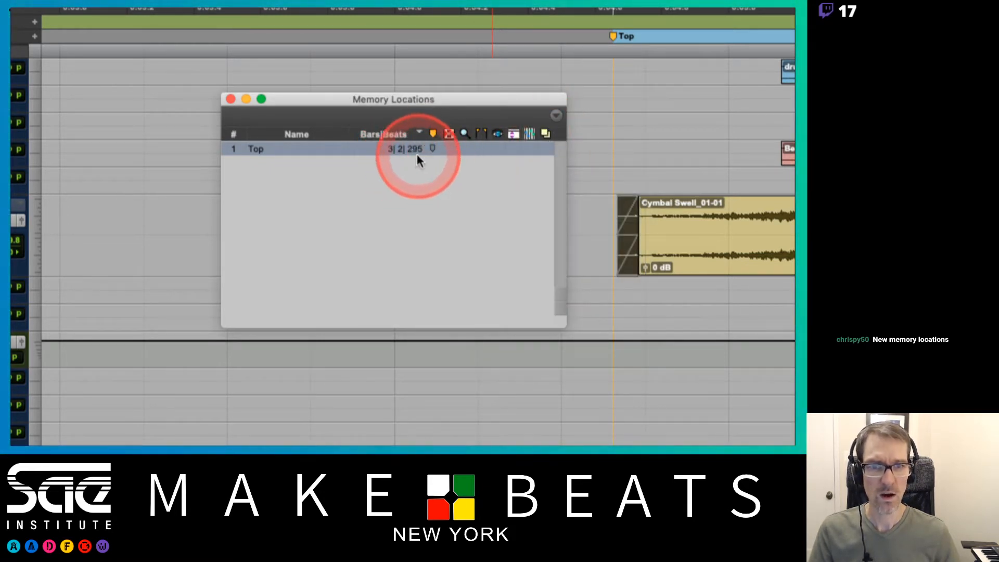
- Try filtering the Memory Locations list to markers only and restore the view of all locations
{"action": "left_click", "coordinate": [556, 116]}
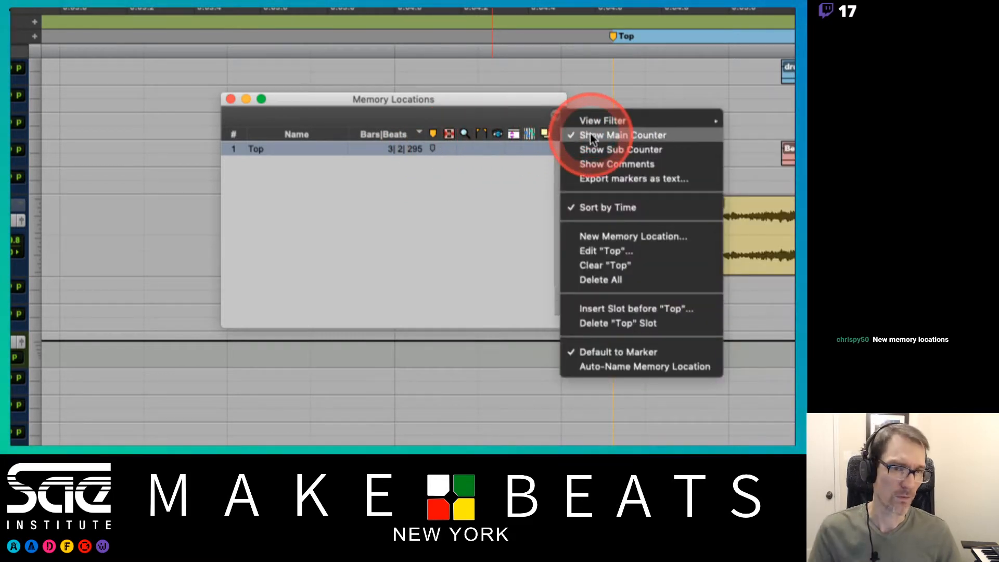
{"action": "mouse_move", "coordinate": [596, 122]}
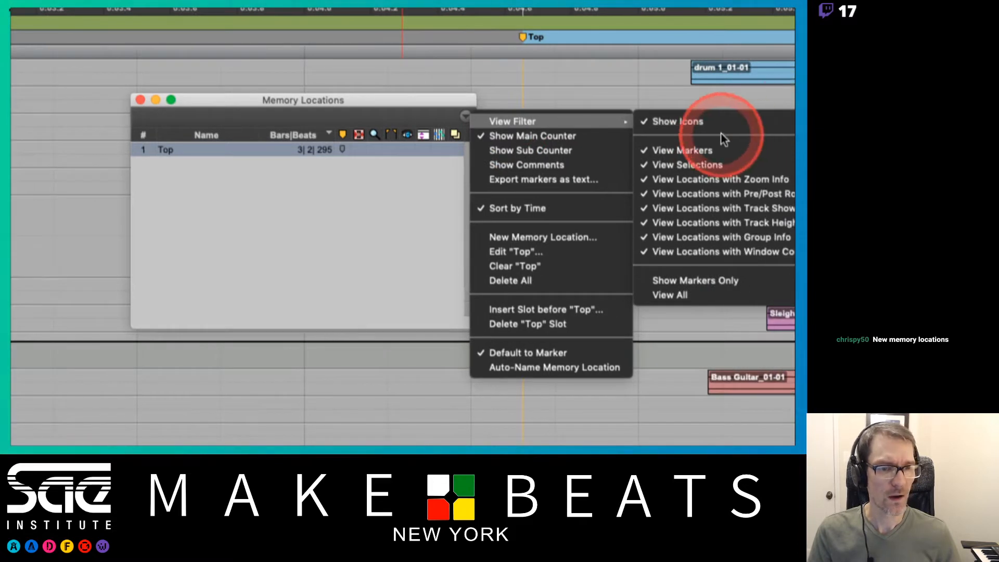
{"action": "left_click", "coordinate": [727, 282]}
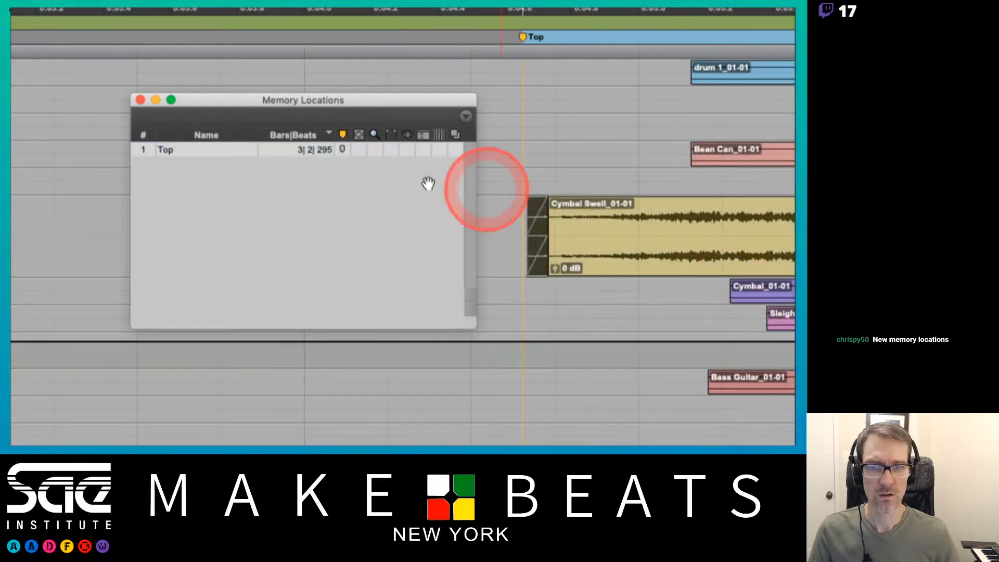
{"action": "left_click", "coordinate": [464, 117]}
{"action": "mouse_move", "coordinate": [484, 120]}
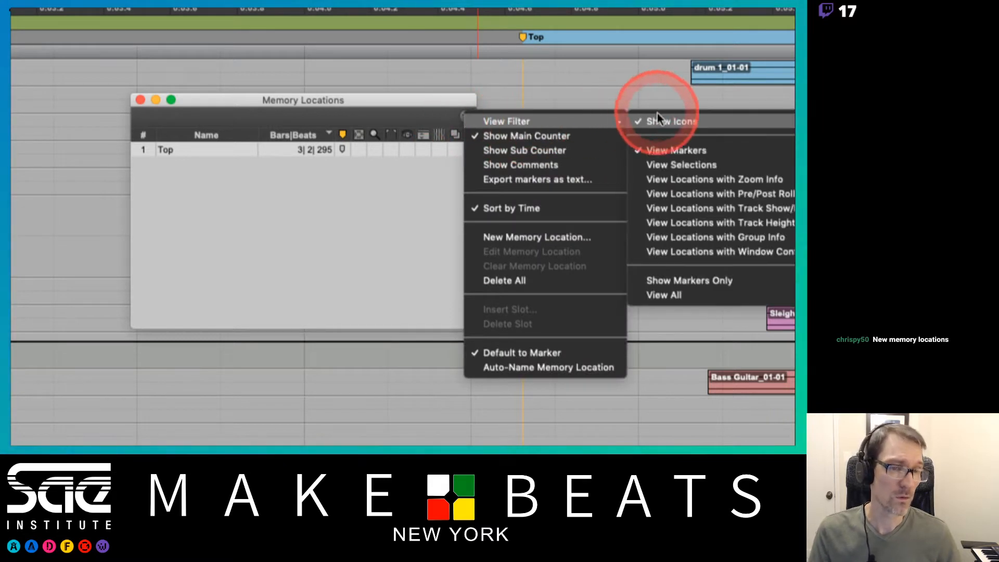
{"action": "left_click", "coordinate": [682, 295]}
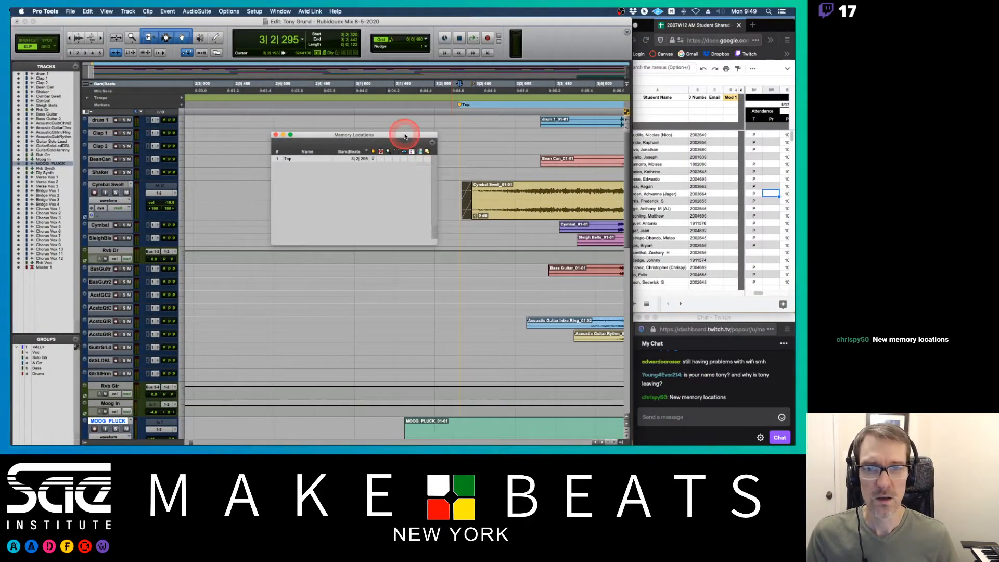
- Zoom out the timeline and move the Memory Locations window over the track names, clear of the clips
{"action": "left_click_drag", "start_coordinate": [404, 135], "coordinate": [375, 127]}
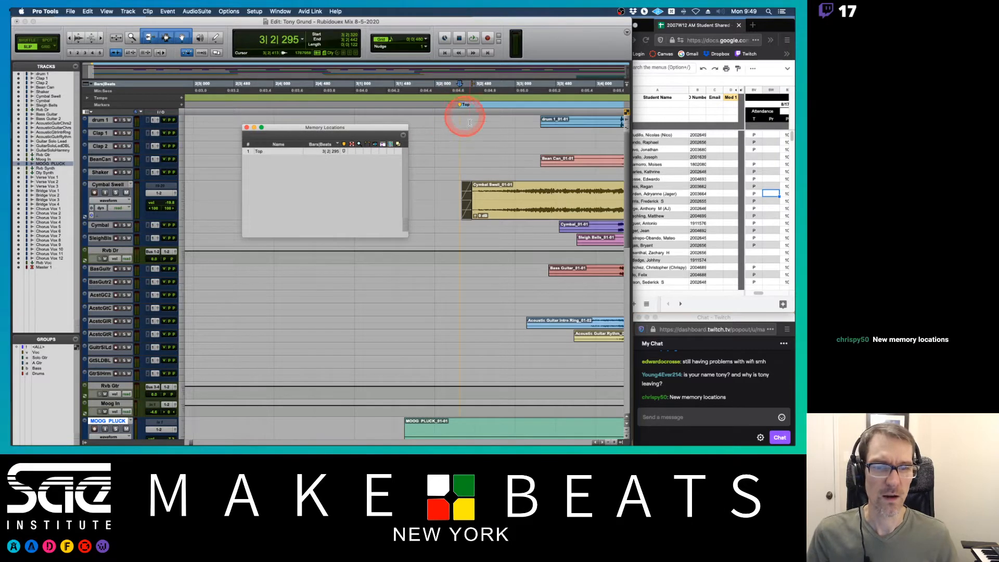
{"action": "key", "text": "super+["}
{"action": "key", "text": "super+["}
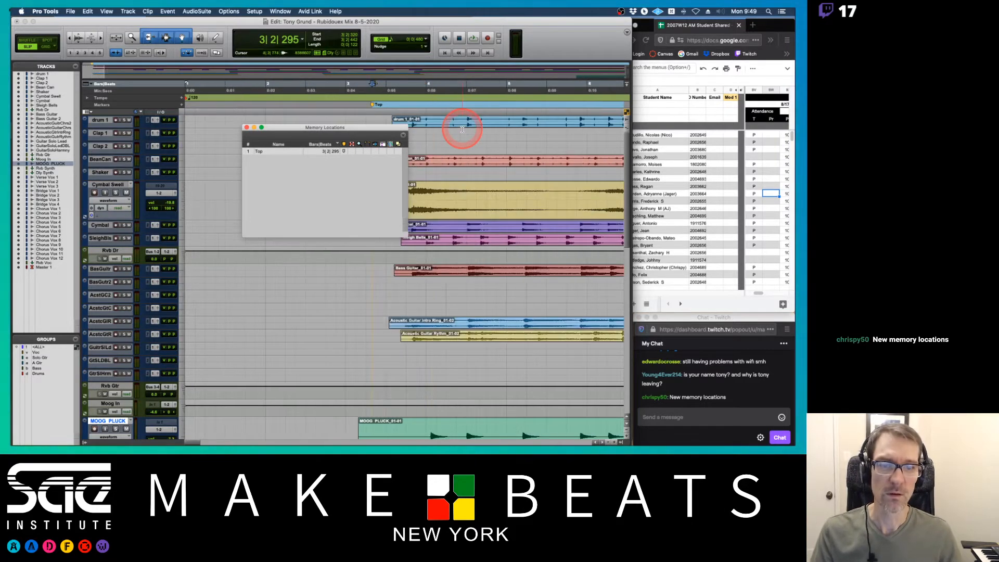
{"action": "key", "text": "super+["}
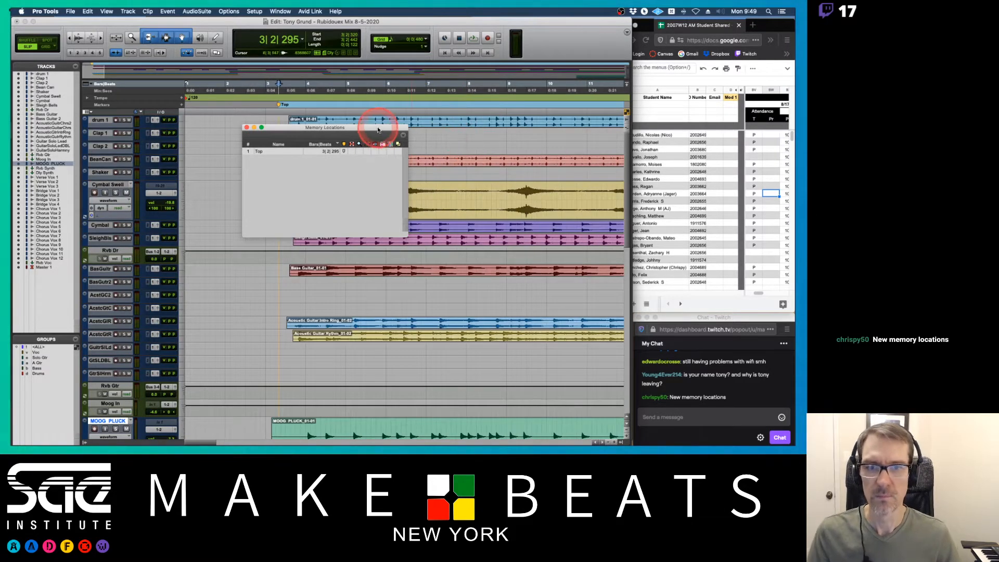
{"action": "left_click_drag", "start_coordinate": [370, 130], "coordinate": [208, 85]}
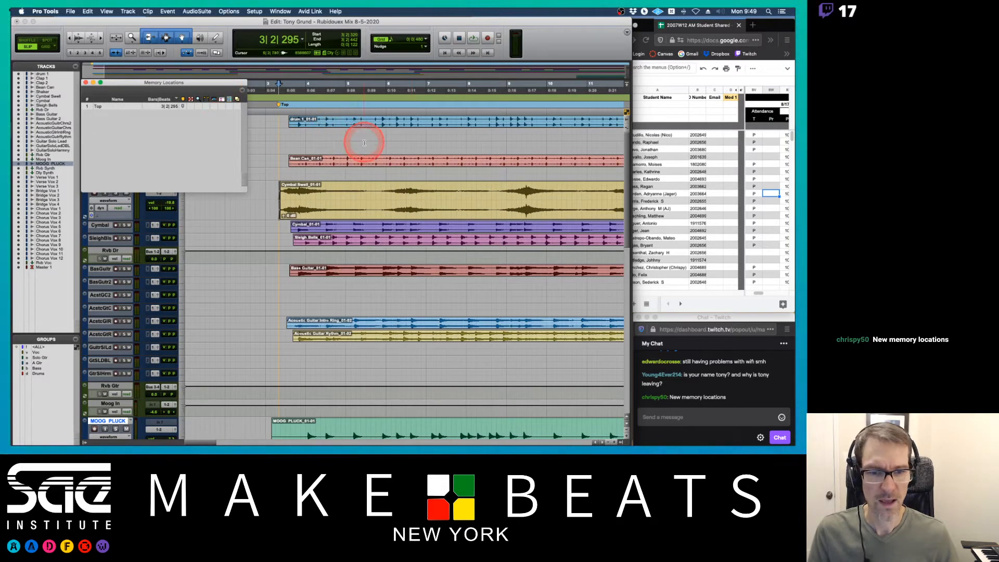
- Play the song from the Top marker and add a marker named "Verse 1" during playback at bar 15, just before the verse vocals
{"action": "scroll", "coordinate": [401, 176], "scroll_direction": "down", "scroll_amount": 5}
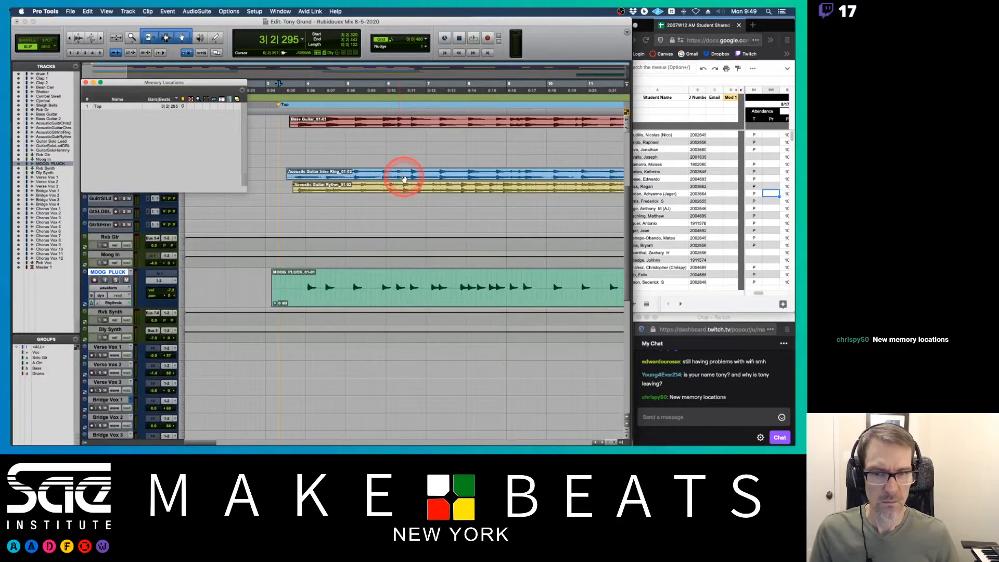
{"action": "scroll", "coordinate": [404, 178], "scroll_direction": "up", "scroll_amount": 5}
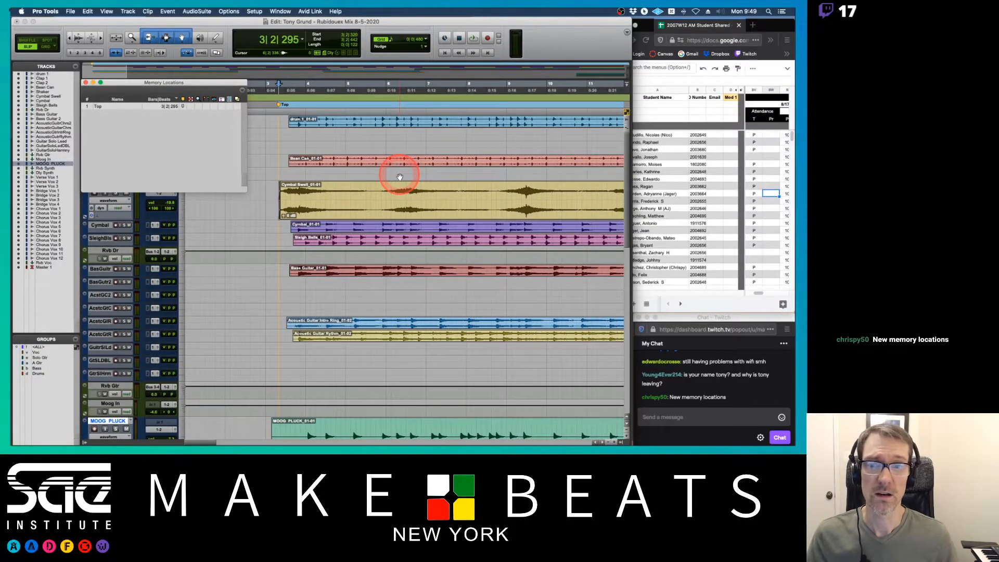
{"action": "key", "text": "space"}
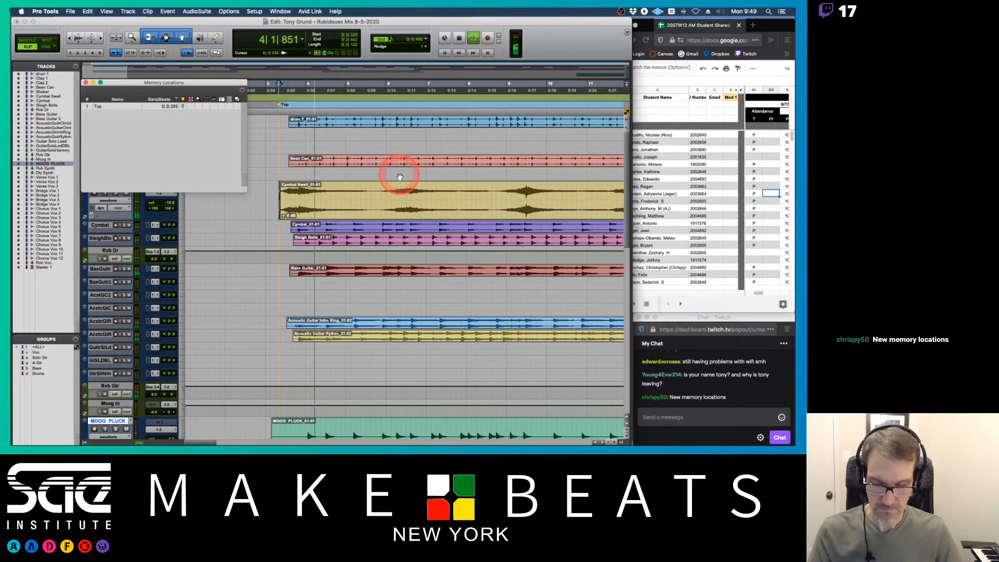
{"action": "key", "text": "r"}
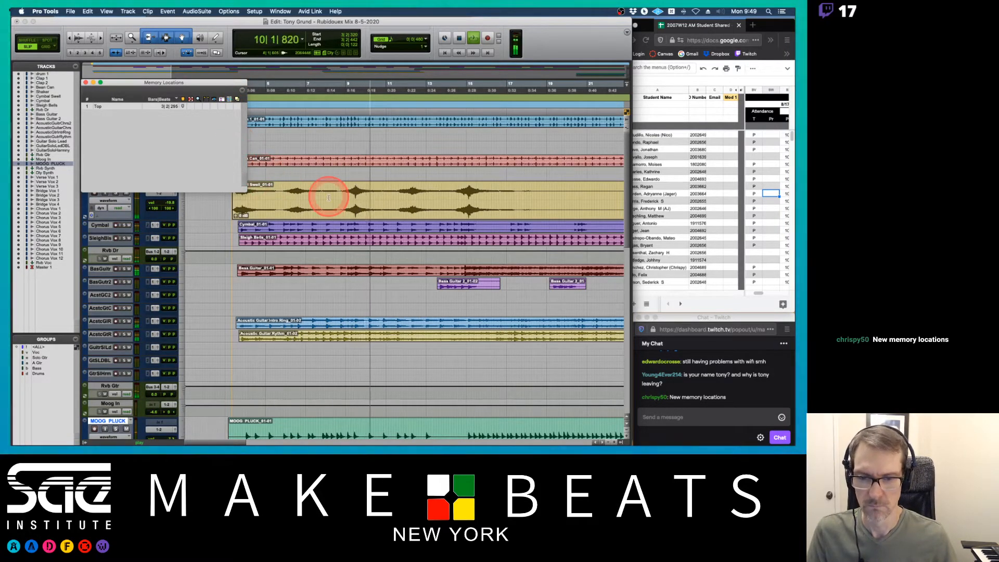
{"action": "scroll", "coordinate": [370, 223], "scroll_direction": "down", "scroll_amount": 3}
{"action": "scroll", "coordinate": [394, 226], "scroll_direction": "up", "scroll_amount": 2}
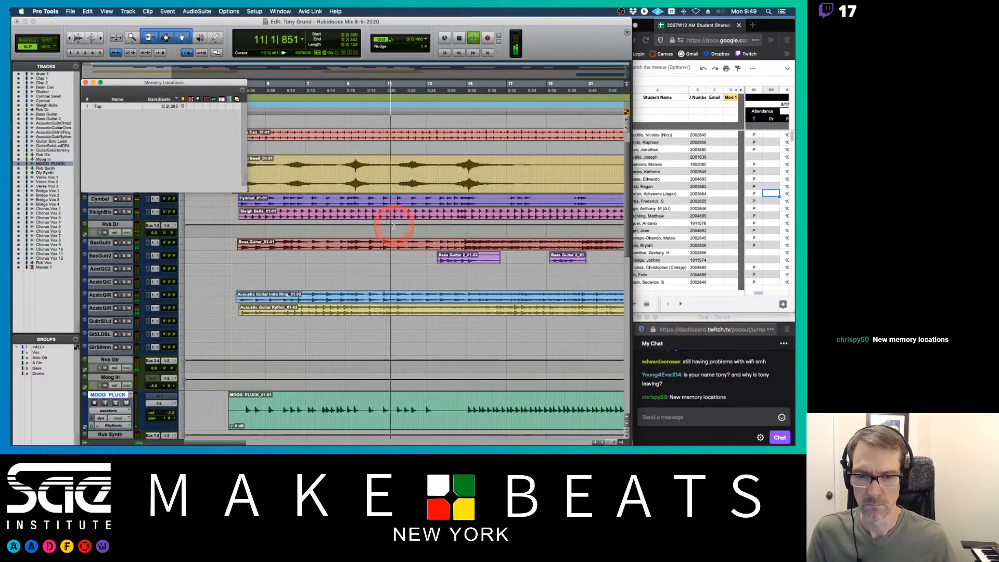
{"action": "scroll", "coordinate": [394, 225], "scroll_direction": "up", "scroll_amount": 2}
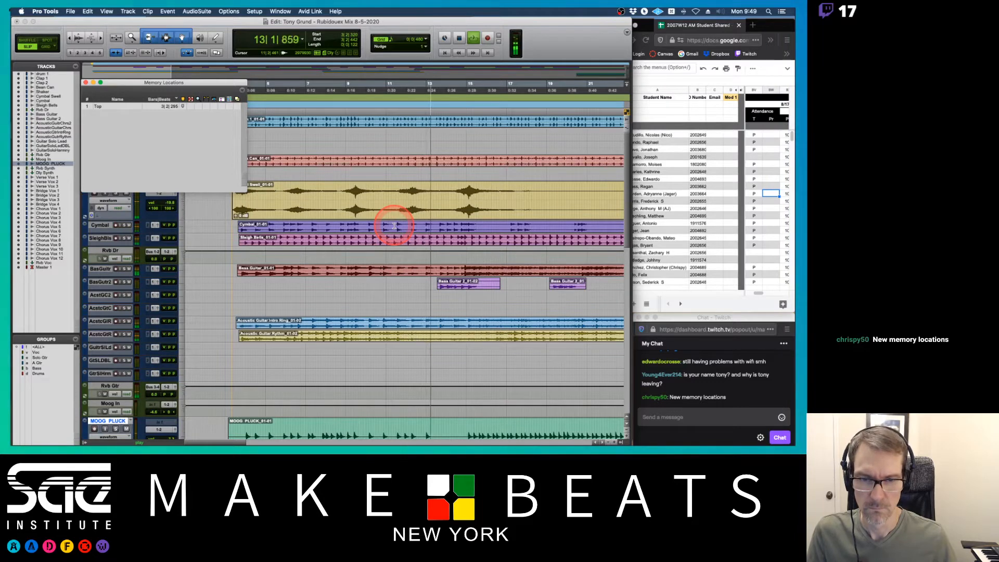
{"action": "scroll", "coordinate": [410, 223], "scroll_direction": "down", "scroll_amount": 4}
{"action": "scroll", "coordinate": [414, 234], "scroll_direction": "up", "scroll_amount": 2}
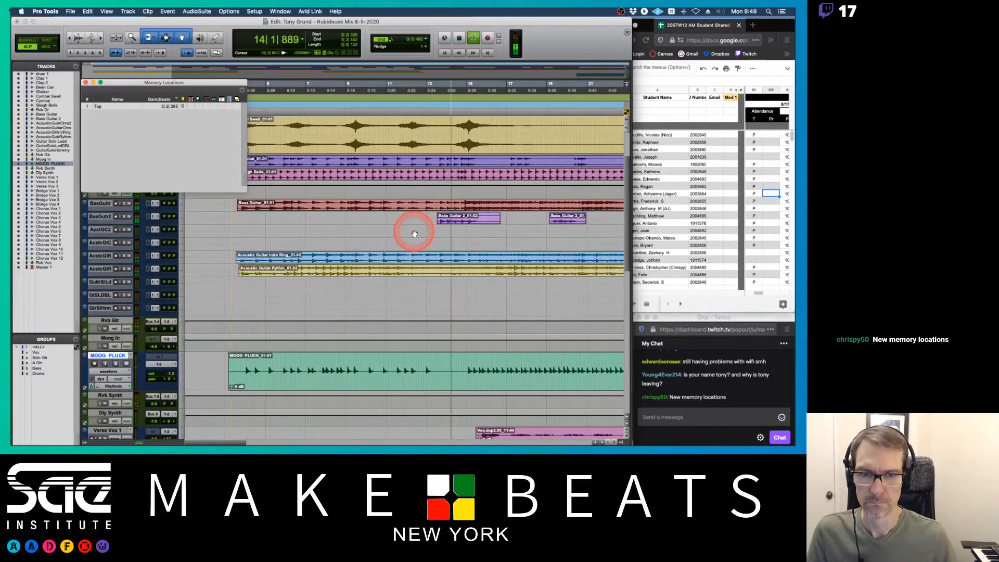
{"action": "key", "text": "KP_Enter"}
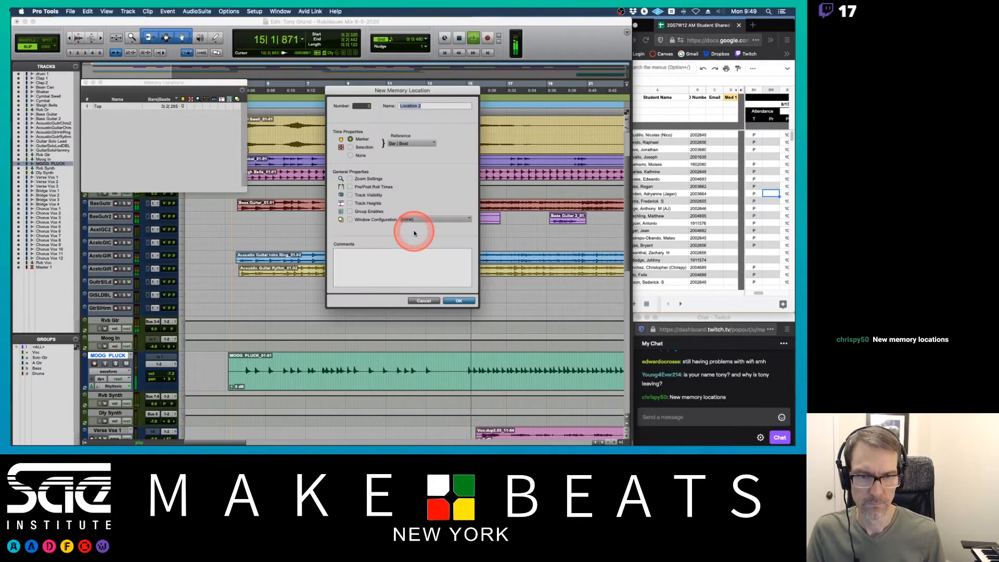
{"action": "type", "text": "Verse"}
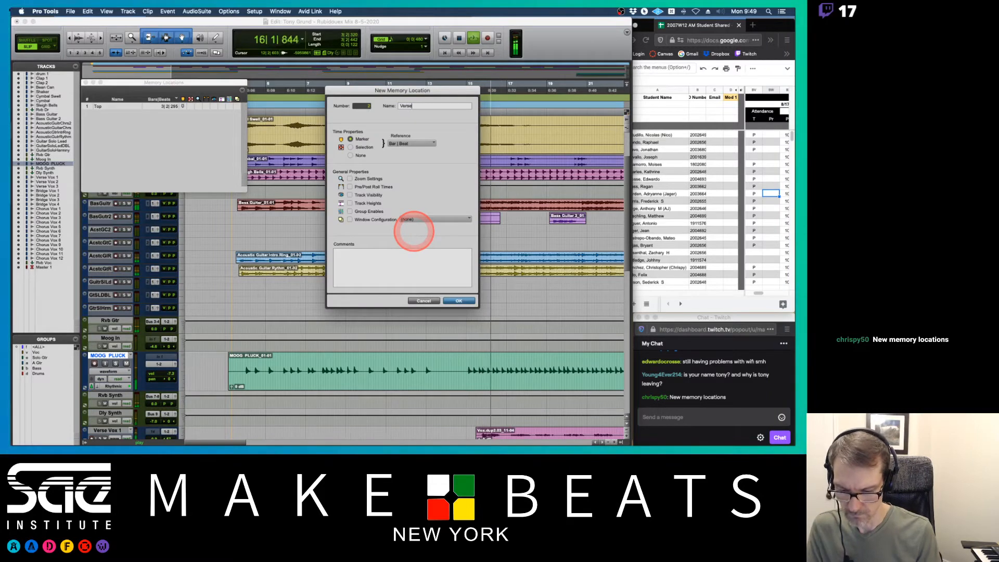
{"action": "type", "text": " 1"}
{"action": "key", "text": "Return"}
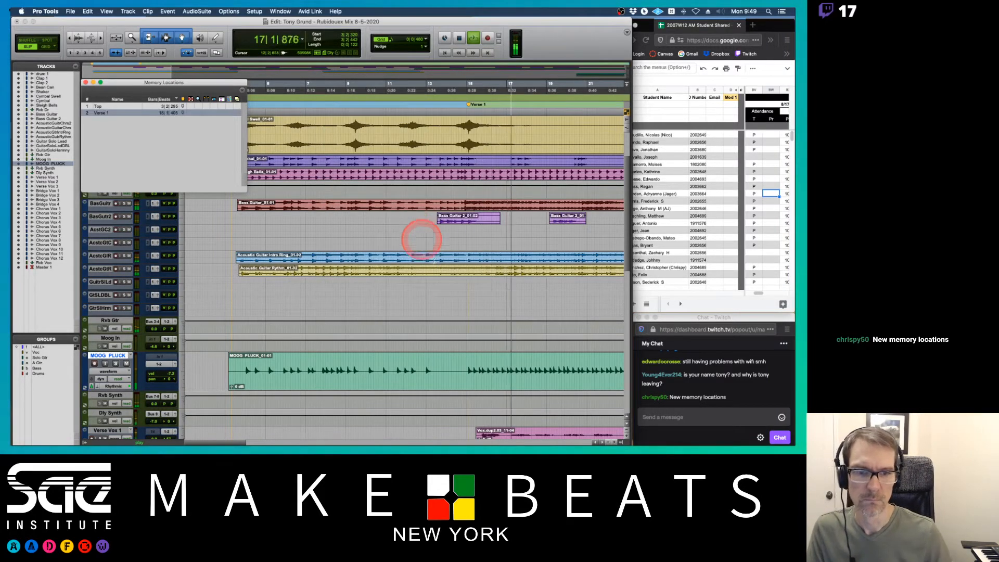
- Add a marker named "Verse 2" during playback in bar 26, just before the second group of verse vocal clips
{"action": "scroll", "coordinate": [562, 293], "scroll_direction": "down", "scroll_amount": 3}
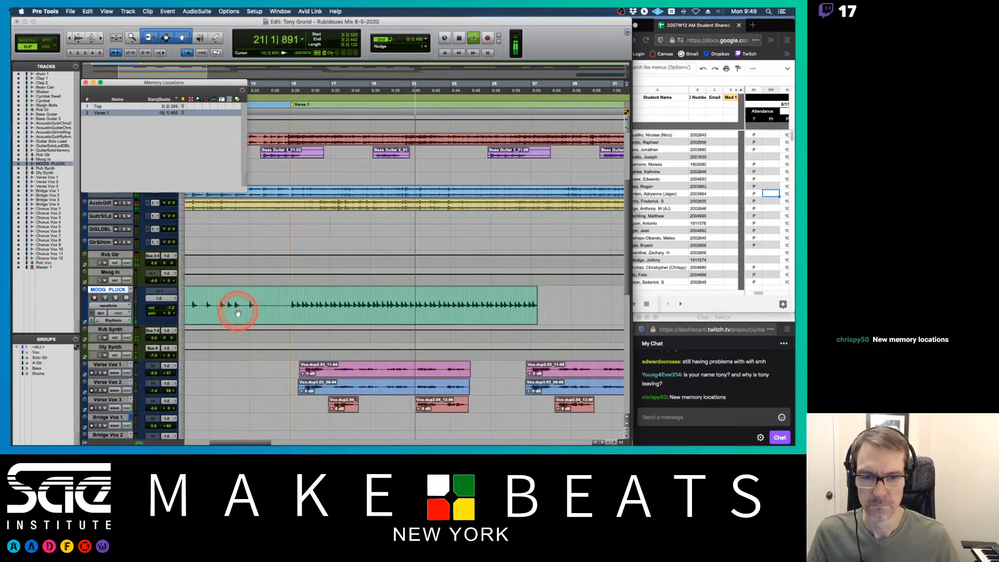
{"action": "scroll", "coordinate": [429, 292], "scroll_direction": "down", "scroll_amount": 3}
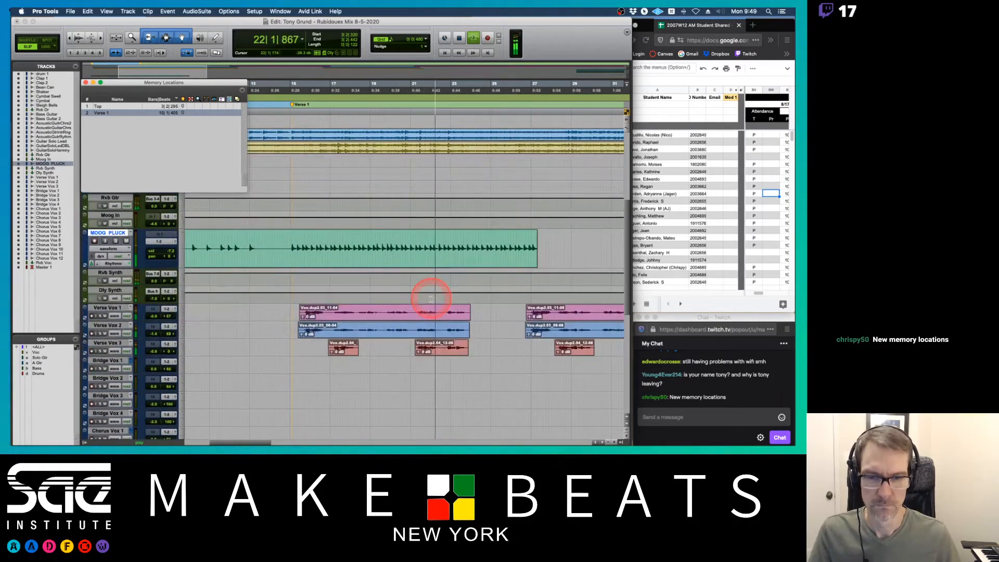
{"action": "scroll", "coordinate": [431, 298], "scroll_direction": "right", "scroll_amount": 5}
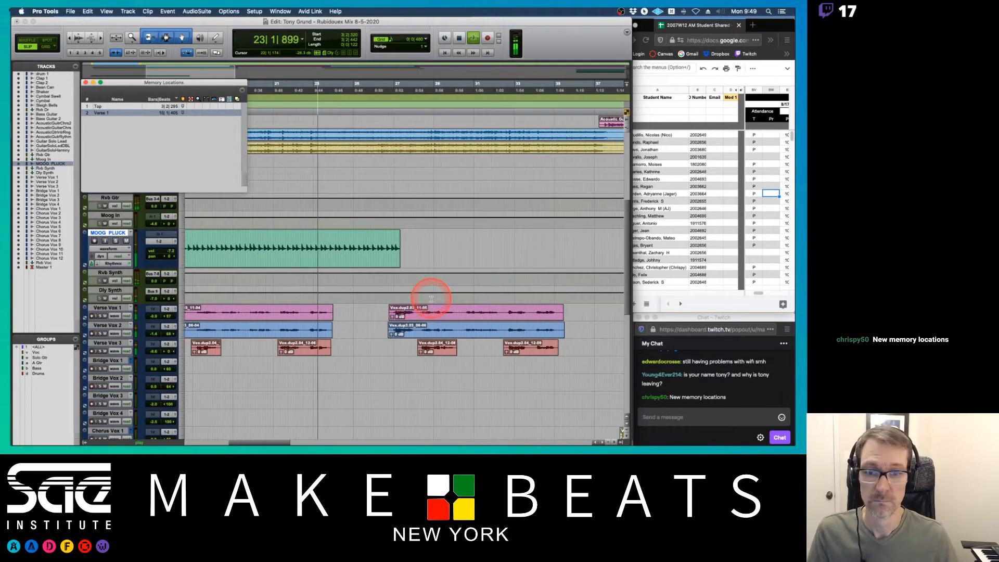
{"action": "scroll", "coordinate": [431, 298], "scroll_direction": "up", "scroll_amount": 1}
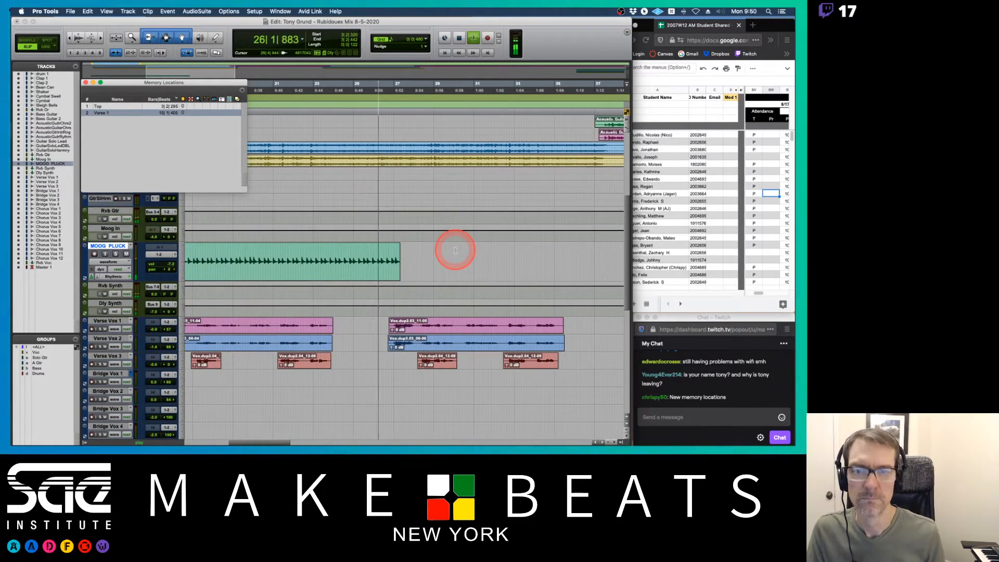
{"action": "key", "text": "KP_Enter"}
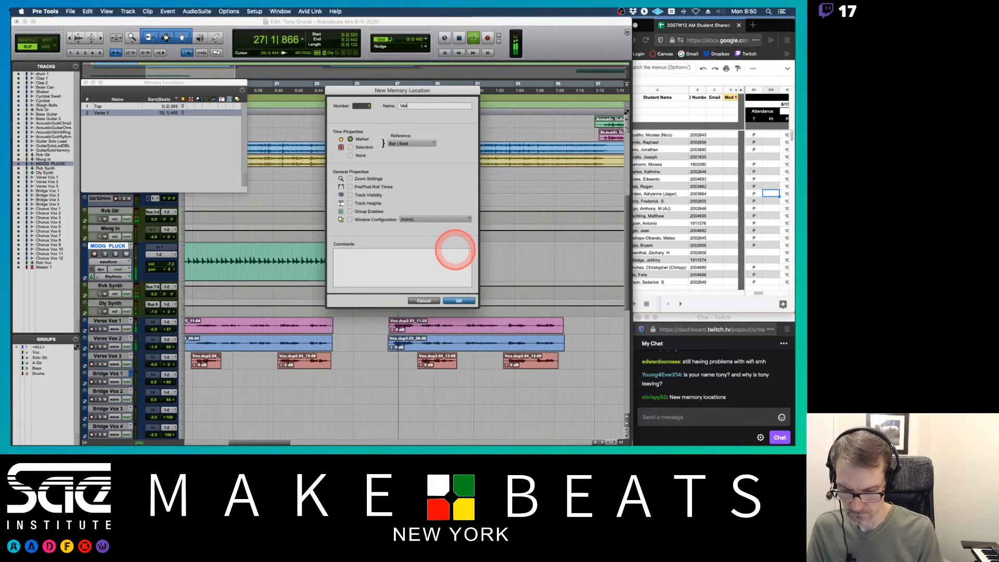
{"action": "type", "text": "Verse 2"}
{"action": "key", "text": "Return"}
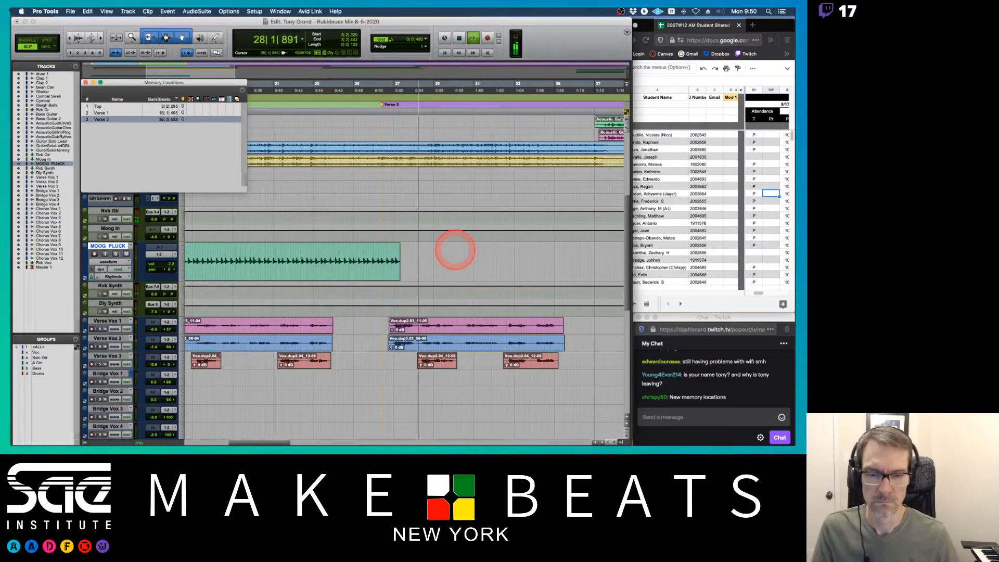
- Stop playback and delete the Verse 2 marker from the markers ruler
{"action": "key", "text": "space"}
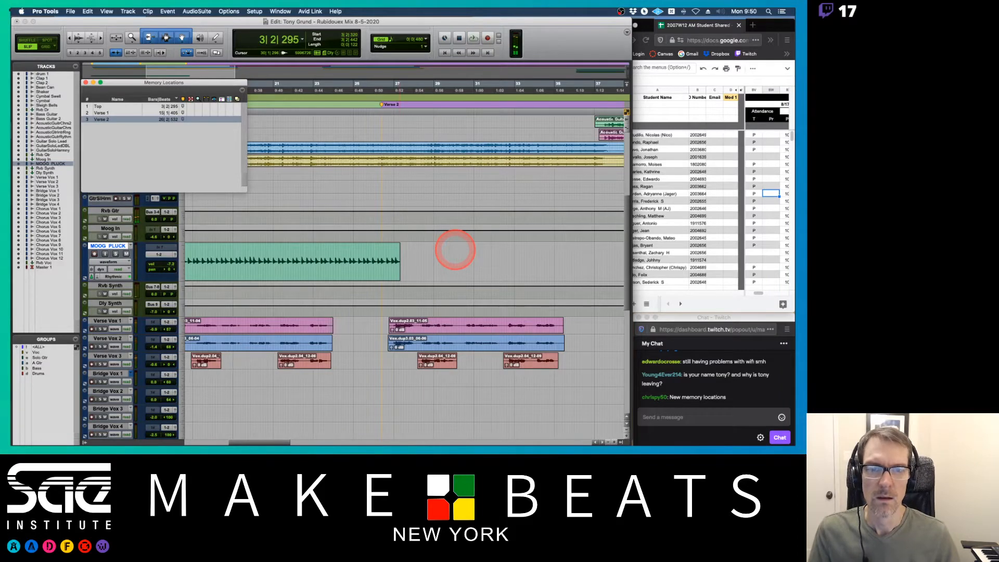
{"action": "scroll", "coordinate": [455, 249], "scroll_direction": "left", "scroll_amount": 10}
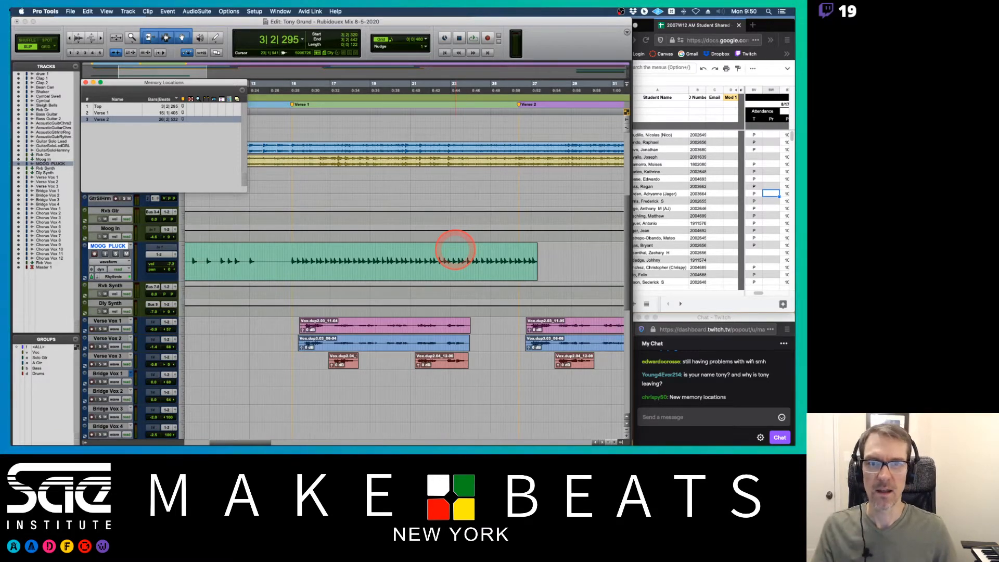
{"action": "left_click", "coordinate": [519, 104]}
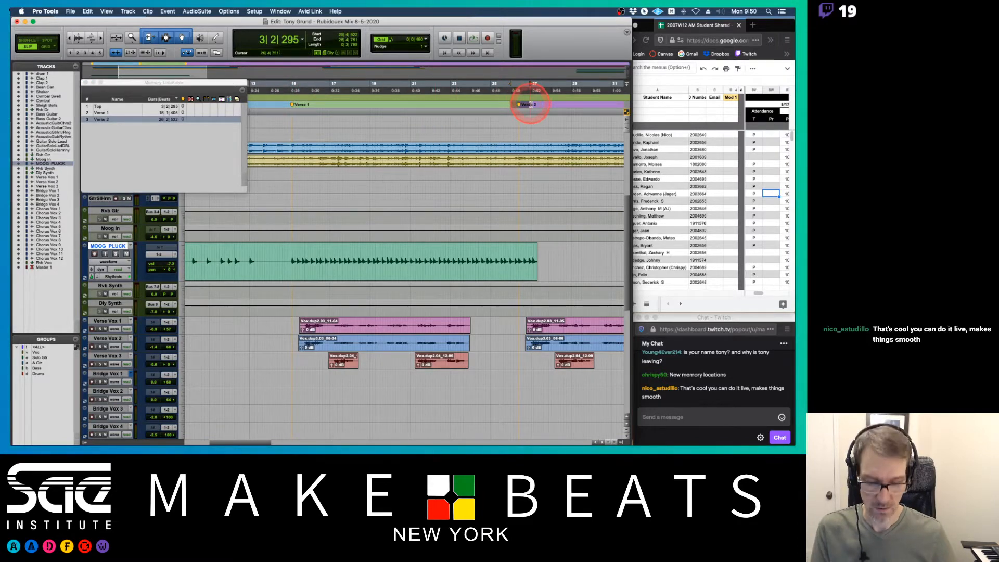
{"action": "left_click", "coordinate": [526, 105], "text": "alt"}
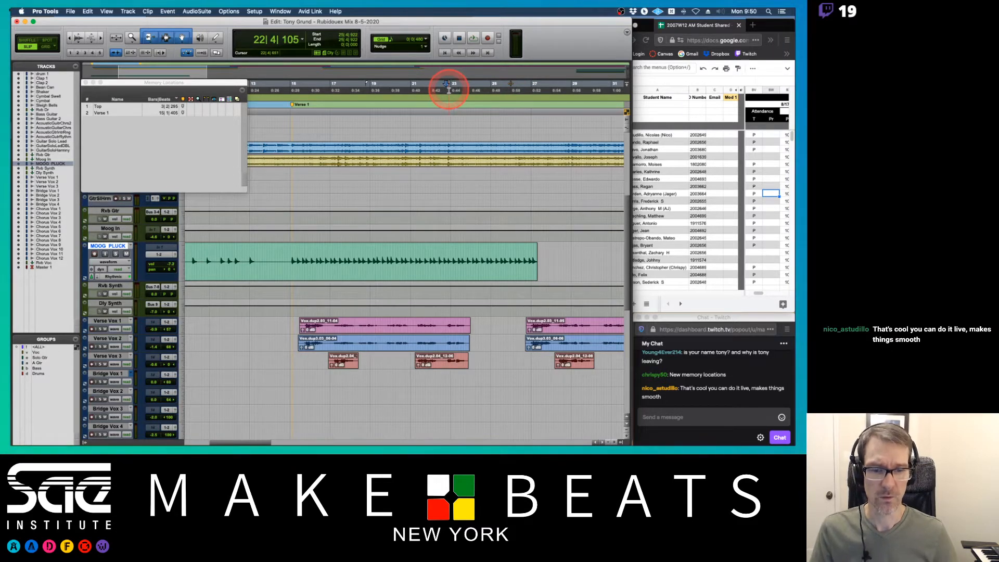
- Play from bar 22, add a marker named "Verse 2" during playback in bar 26, and stop playback
{"action": "key", "text": "space"}
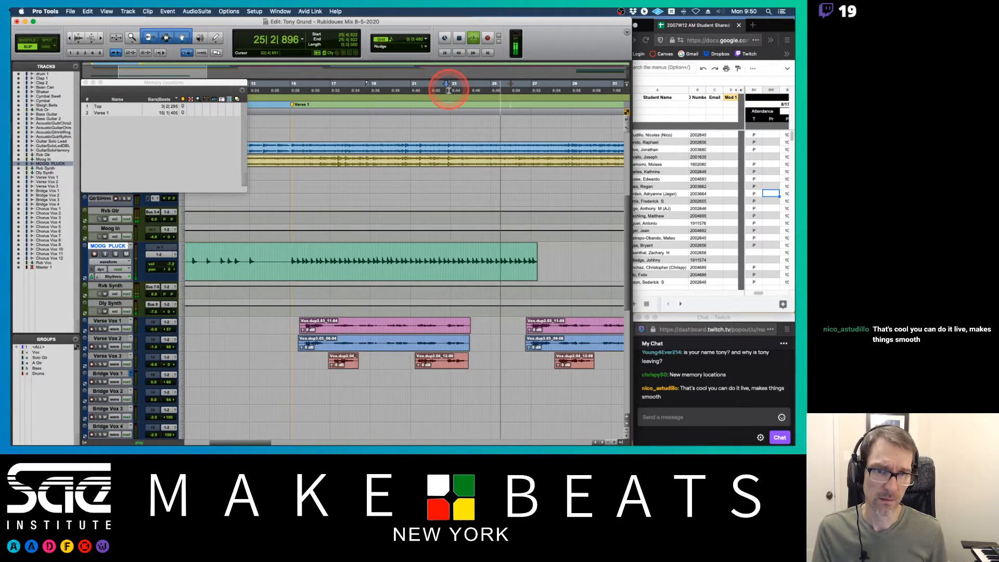
{"action": "key", "text": "KP_Enter"}
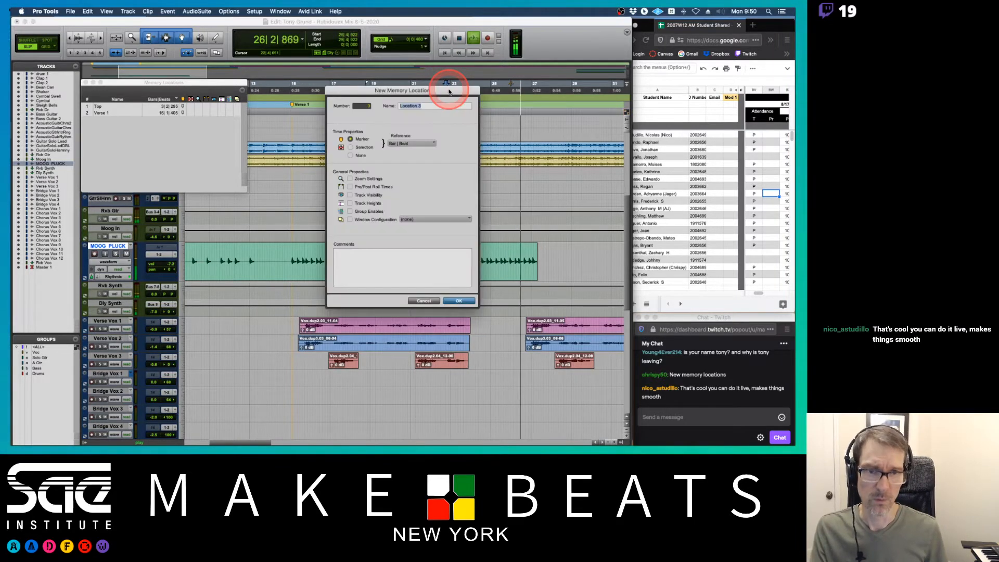
{"action": "type", "text": "Verse 2"}
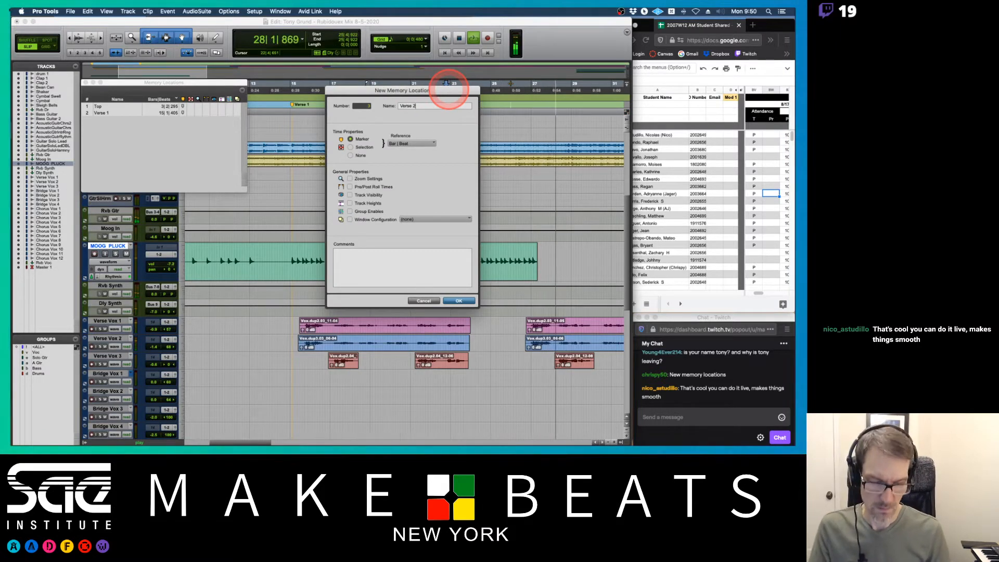
{"action": "key", "text": "Return"}
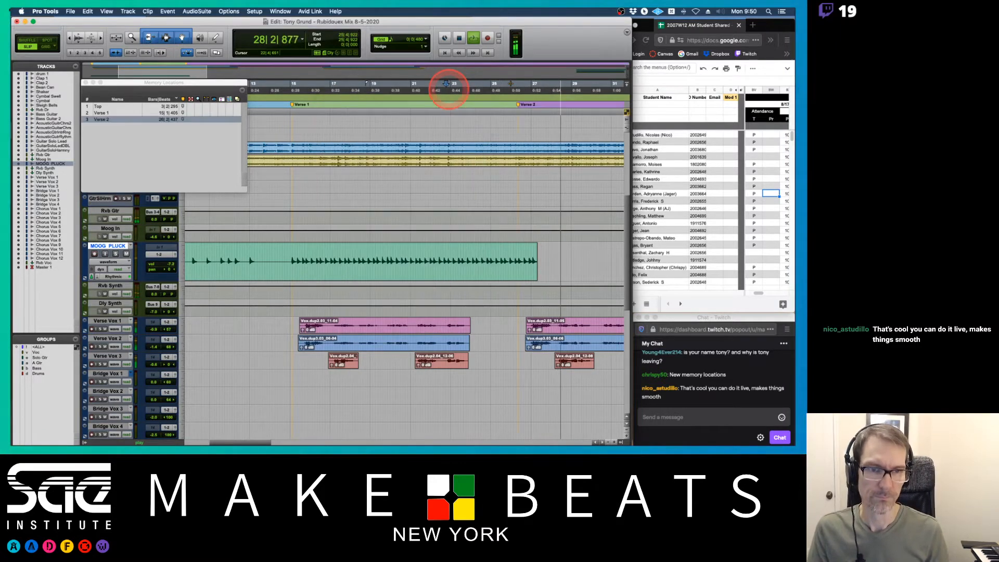
{"action": "key", "text": "space"}
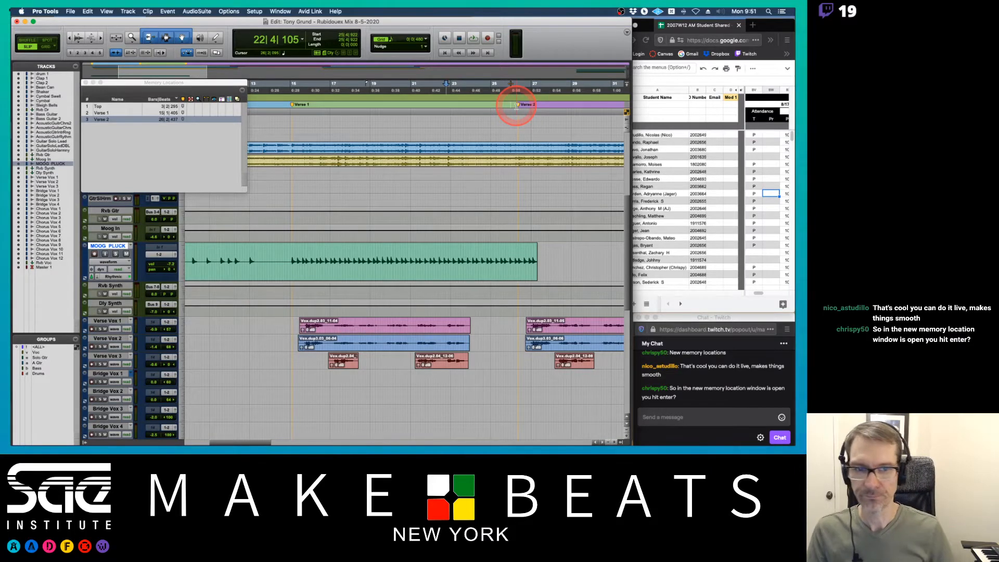
- Zoom out the timeline to show more song sections and move the Memory Locations window off the track names and early markers
{"action": "scroll", "coordinate": [551, 171], "scroll_direction": "right", "scroll_amount": 5}
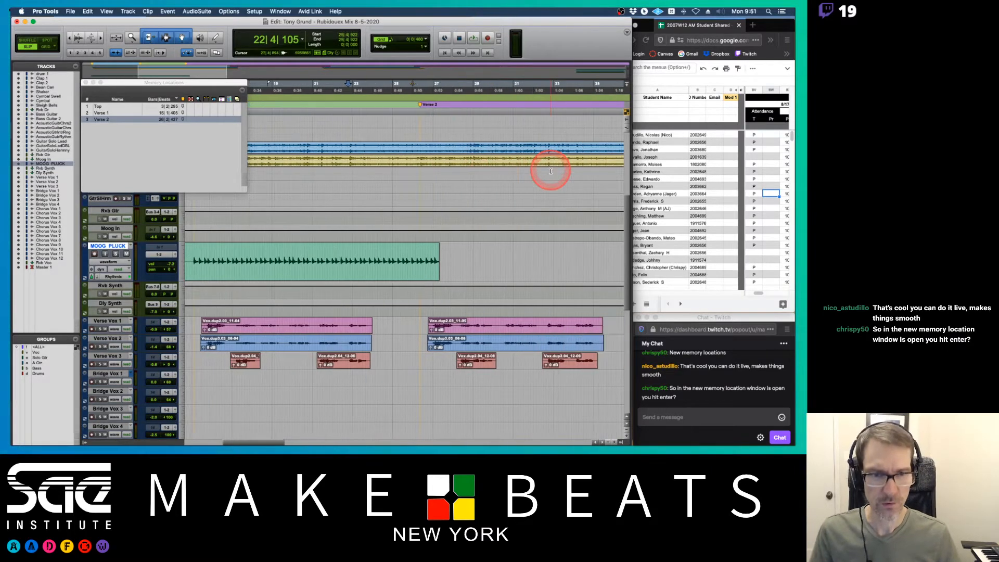
{"action": "scroll", "coordinate": [550, 171], "scroll_direction": "down", "scroll_amount": 5}
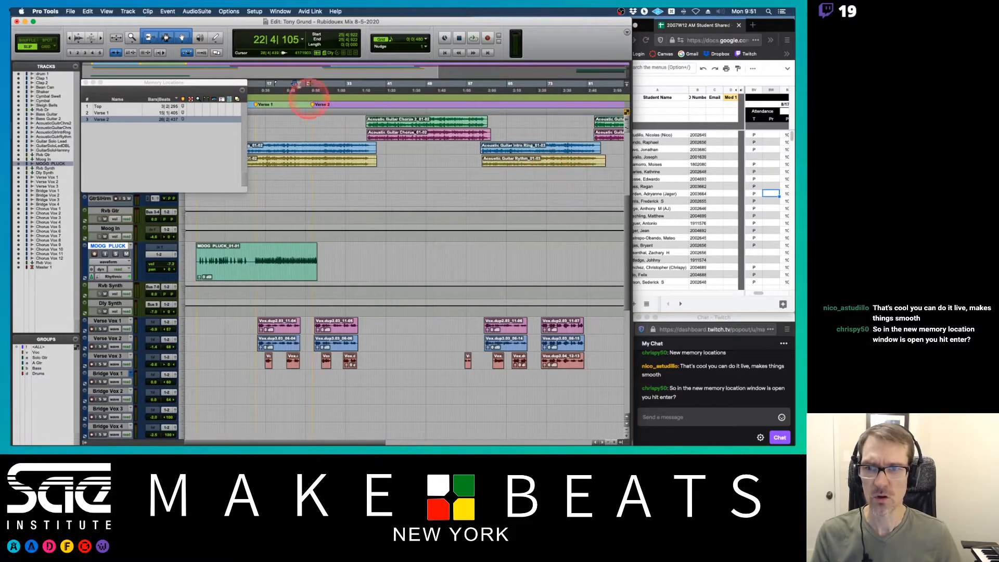
{"action": "left_click_drag", "start_coordinate": [223, 83], "coordinate": [505, 152]}
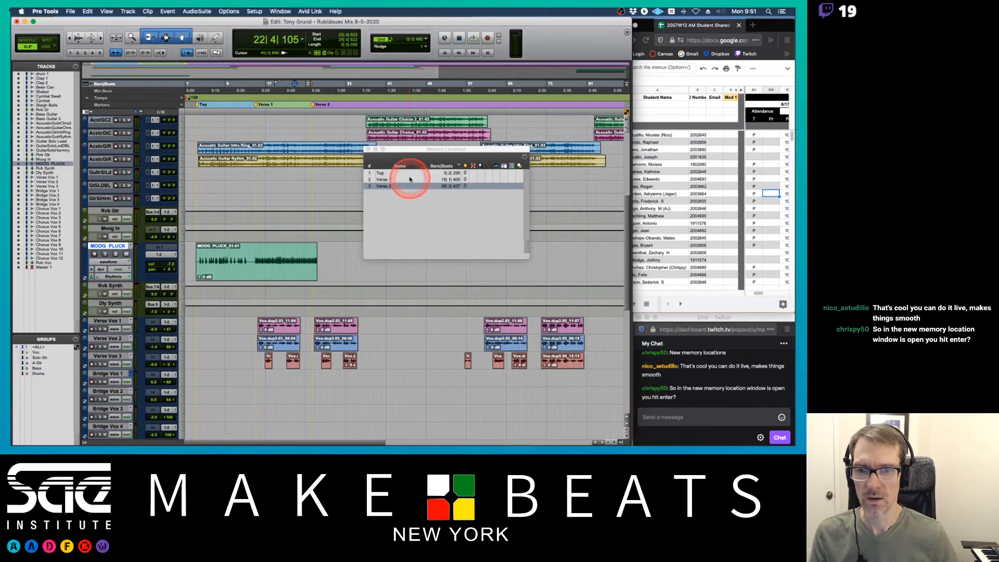
{"action": "left_click_drag", "start_coordinate": [405, 151], "coordinate": [433, 152]}
- Play from bar 32 and add a marker named "Chorus 1" during playback in bar 37, just before the first chorus vocal clips
{"action": "scroll", "coordinate": [435, 272], "scroll_direction": "down", "scroll_amount": 3}
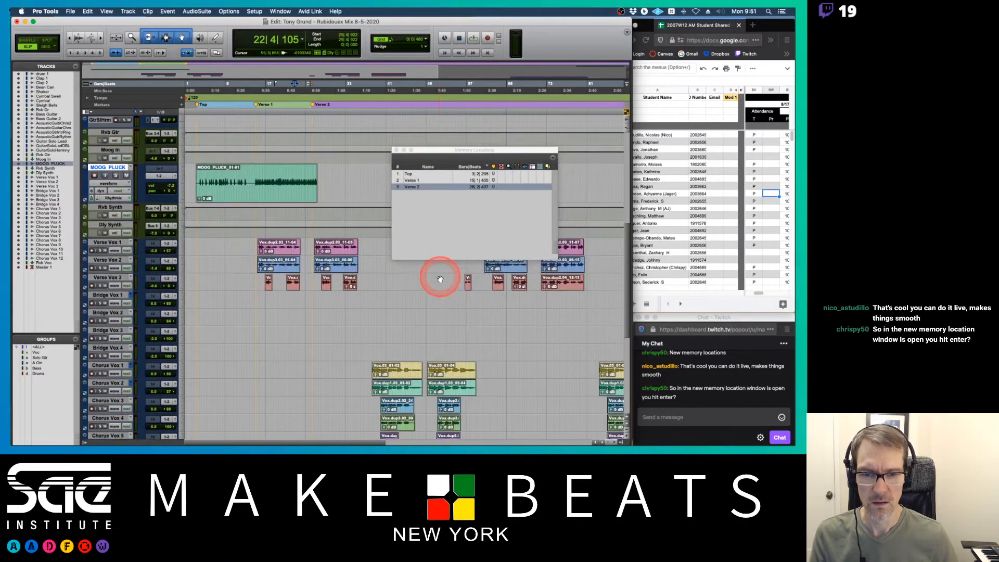
{"action": "scroll", "coordinate": [435, 272], "scroll_direction": "up", "scroll_amount": 3}
{"action": "left_click", "coordinate": [350, 92]}
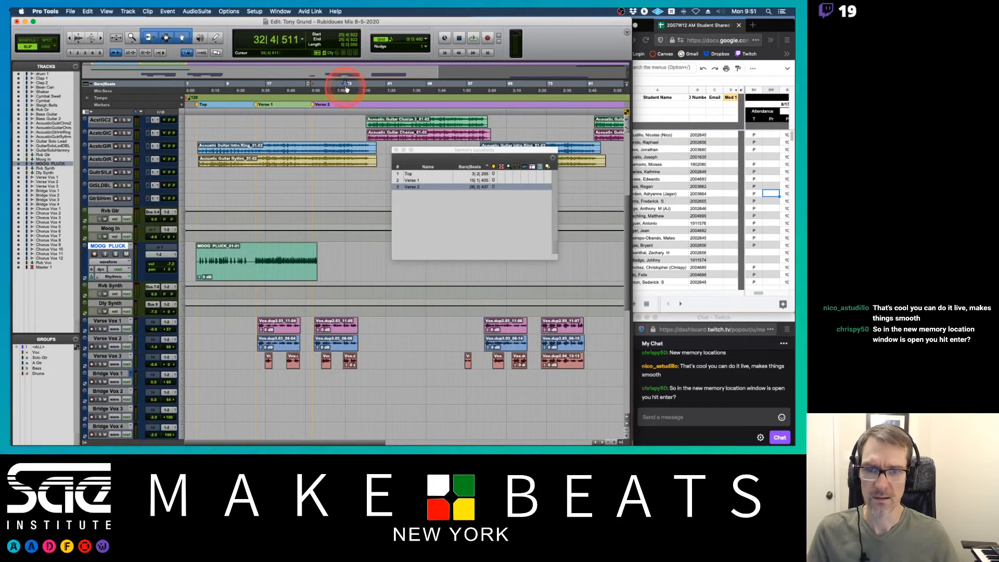
{"action": "key", "text": "space"}
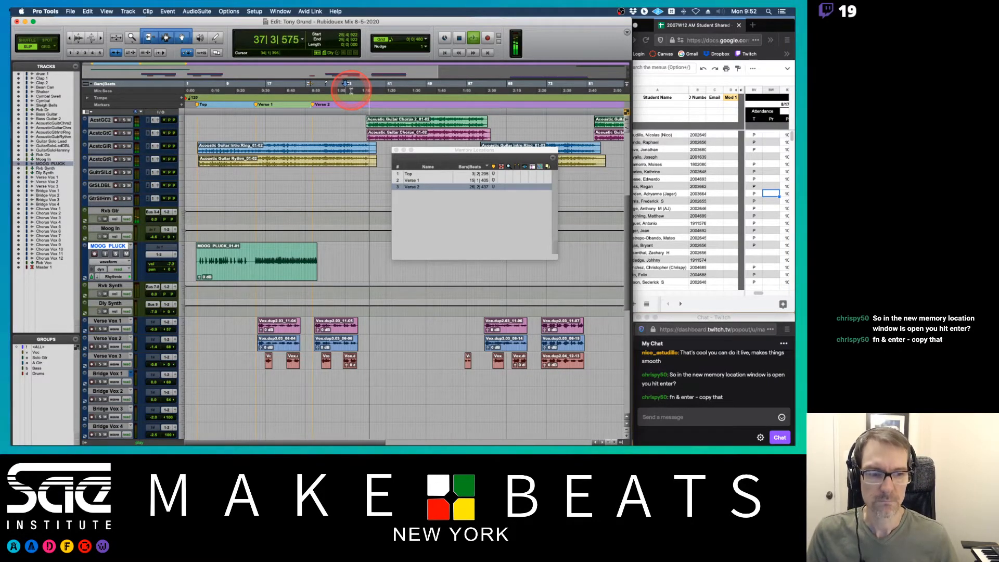
{"action": "key", "text": "KP_Enter"}
{"action": "type", "text": "Chorus 1"}
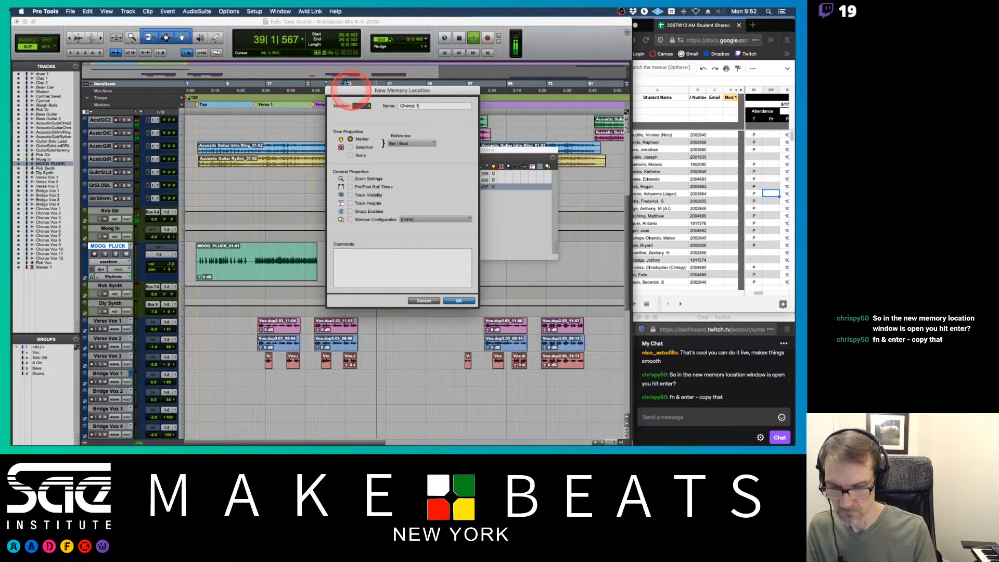
{"action": "key", "text": "Return"}
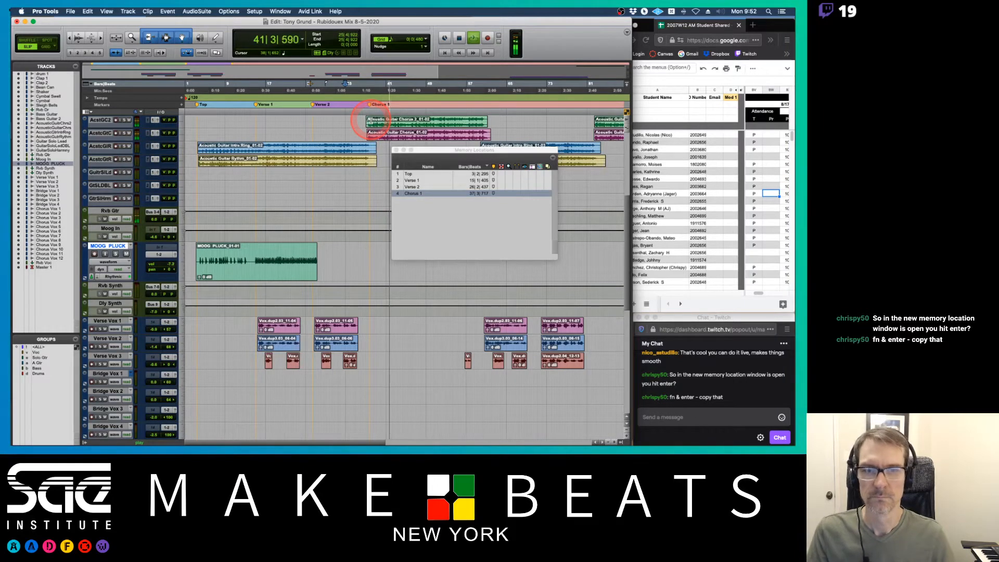
- Add a marker named "Chorus 1b" during playback in bar 48, just before the second group of chorus vocal clips, and stop playback
{"action": "scroll", "coordinate": [550, 344], "scroll_direction": "down", "scroll_amount": 3}
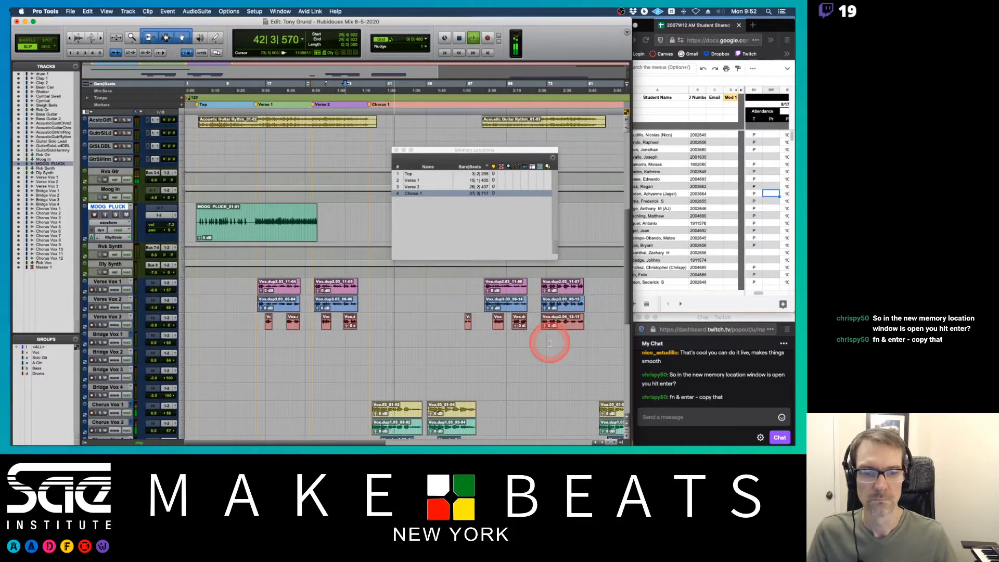
{"action": "scroll", "coordinate": [549, 343], "scroll_direction": "down", "scroll_amount": 1}
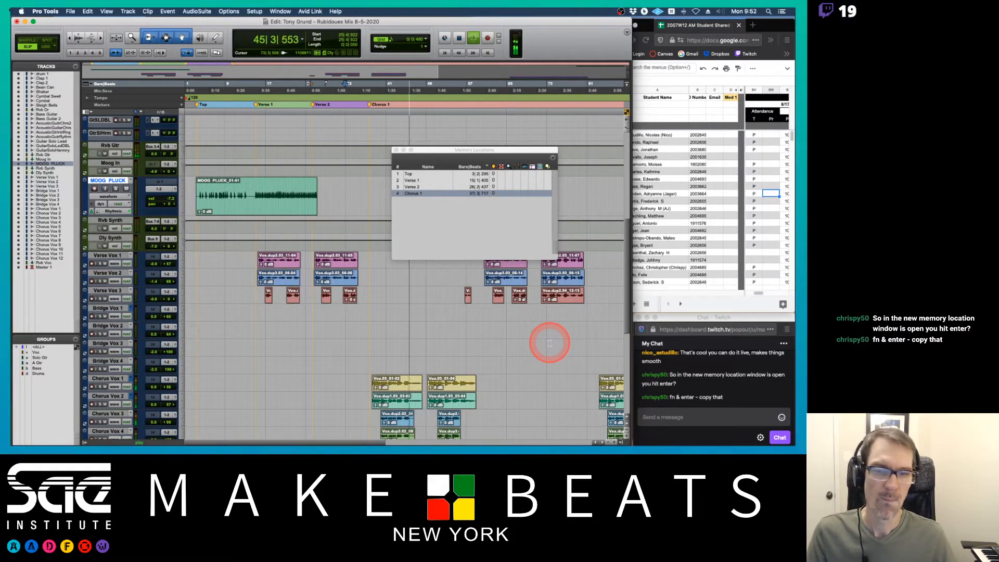
{"action": "scroll", "coordinate": [549, 343], "scroll_direction": "right", "scroll_amount": 5}
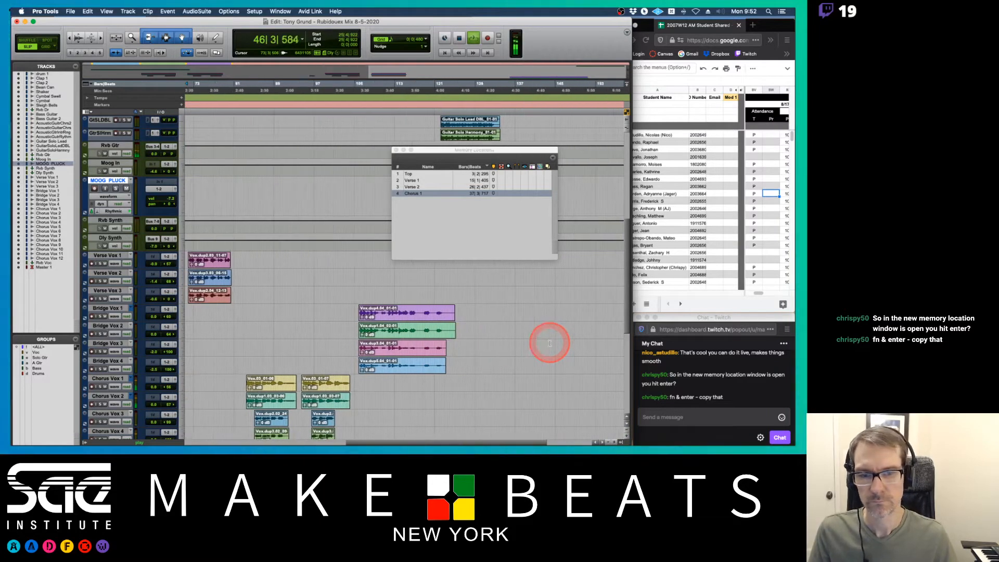
{"action": "scroll", "coordinate": [549, 343], "scroll_direction": "left", "scroll_amount": 3}
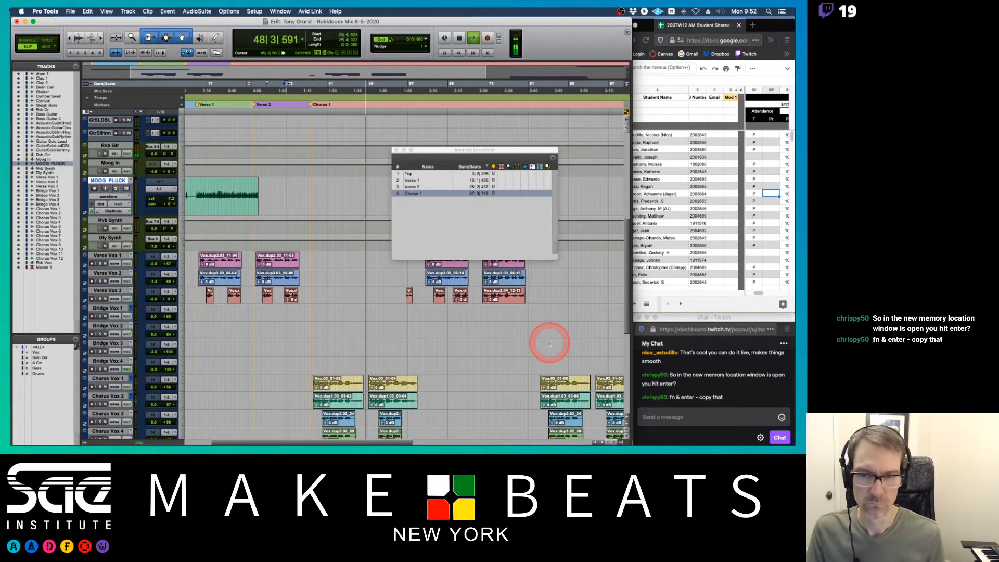
{"action": "key", "text": "KP_Enter"}
{"action": "type", "text": "Ch"}
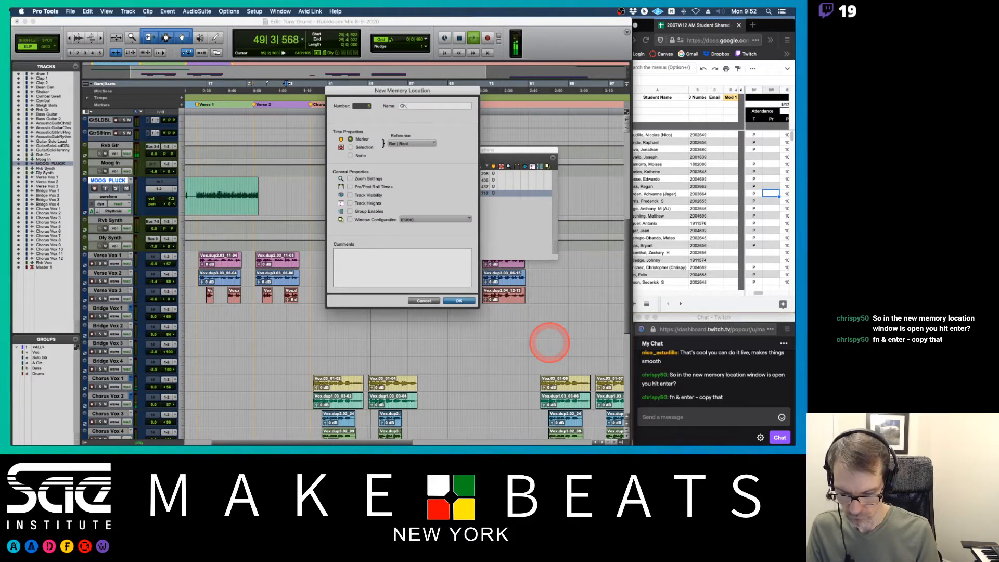
{"action": "type", "text": "orus 1b"}
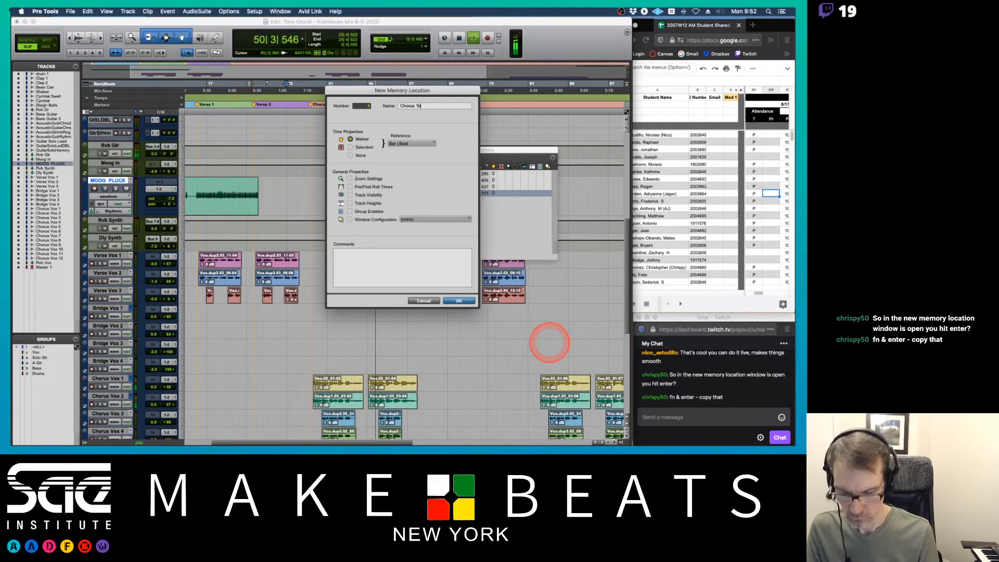
{"action": "key", "text": "Return"}
{"action": "key", "text": "space"}
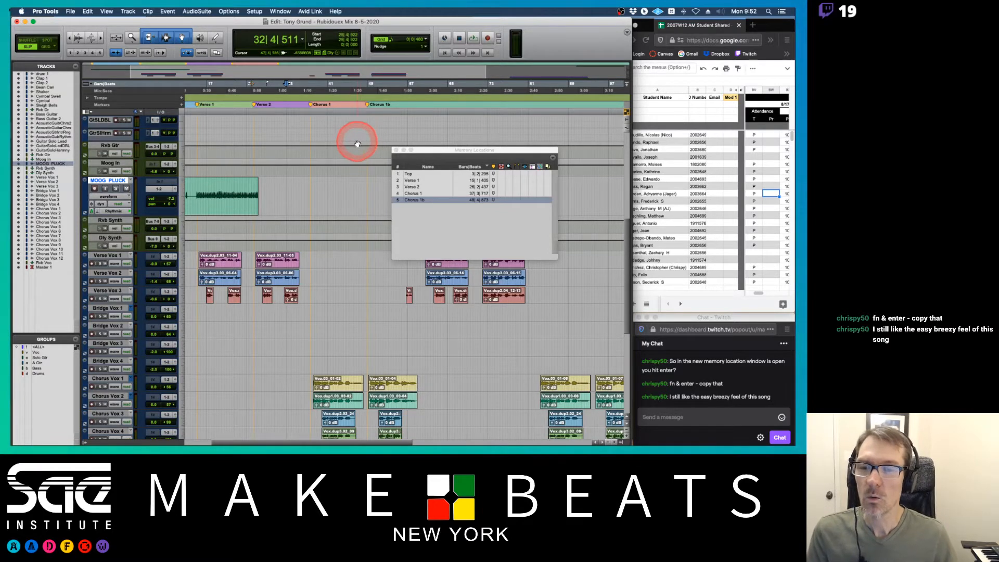
- Move the Memory Locations window clear of the verse vocal clips and rename the Chorus 1 marker as "Chorus 1a"
{"action": "scroll", "coordinate": [346, 141], "scroll_direction": "left", "scroll_amount": 3}
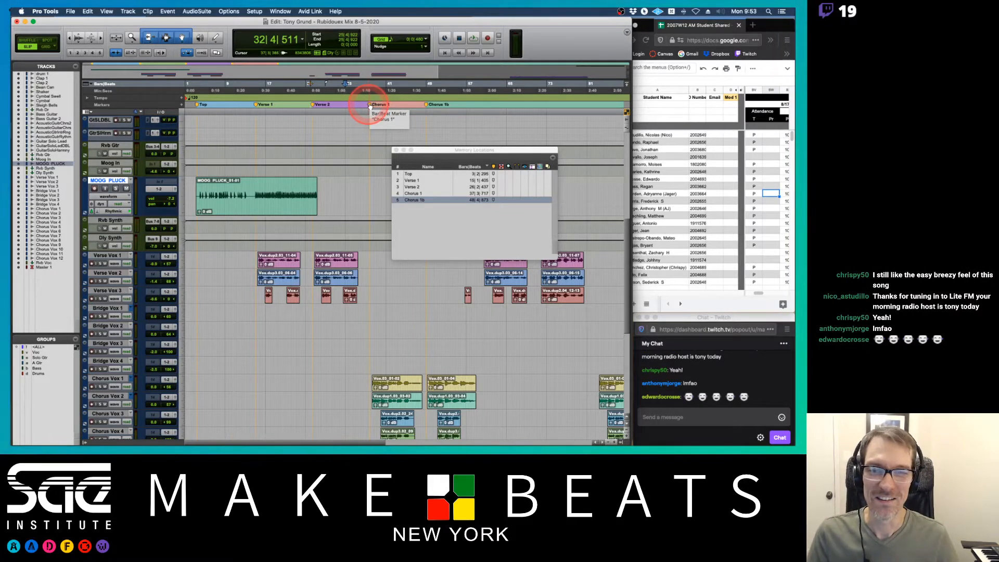
{"action": "left_click_drag", "start_coordinate": [425, 154], "coordinate": [464, 123]}
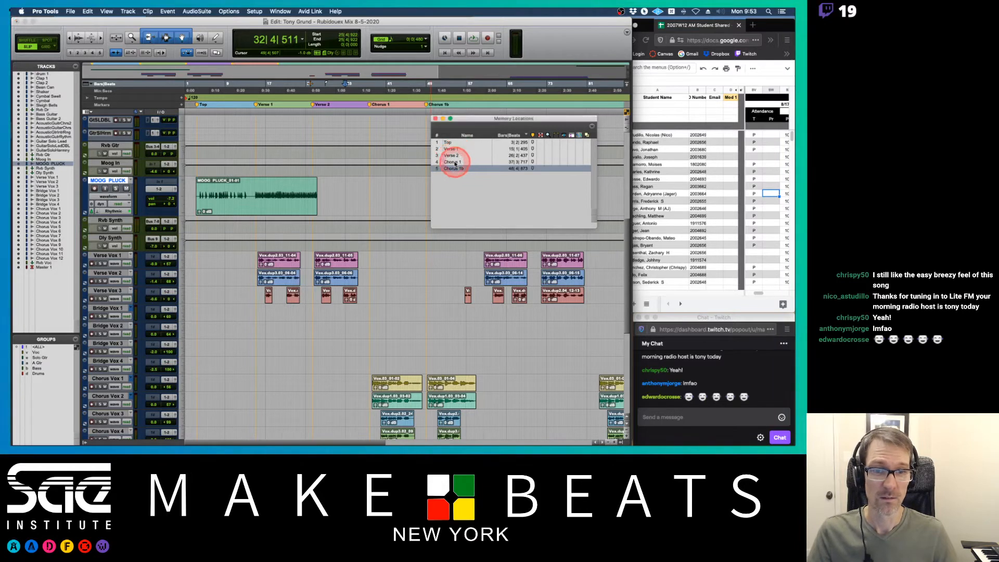
{"action": "double_click", "coordinate": [452, 163]}
{"action": "left_click", "coordinate": [426, 105]}
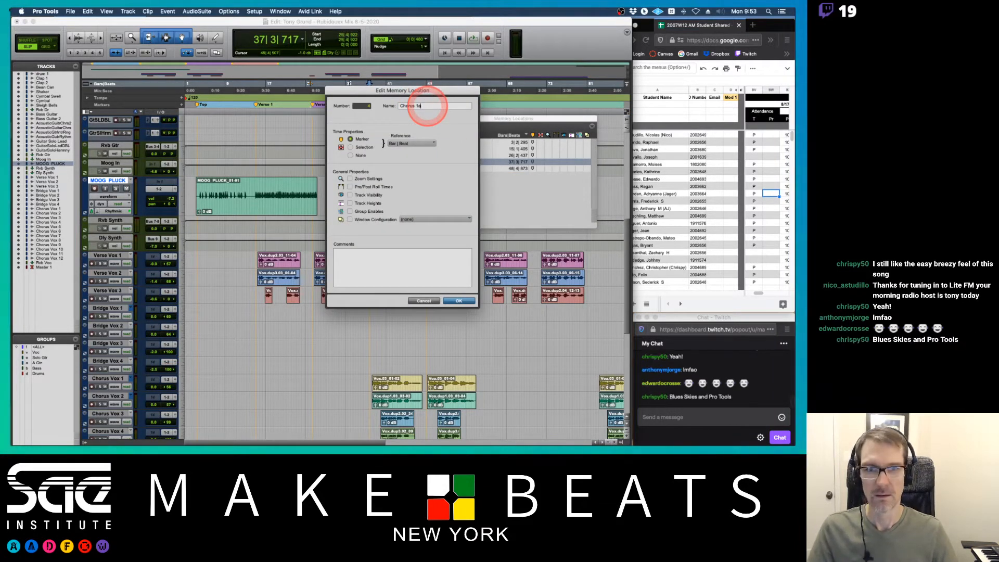
{"action": "type", "text": "a"}
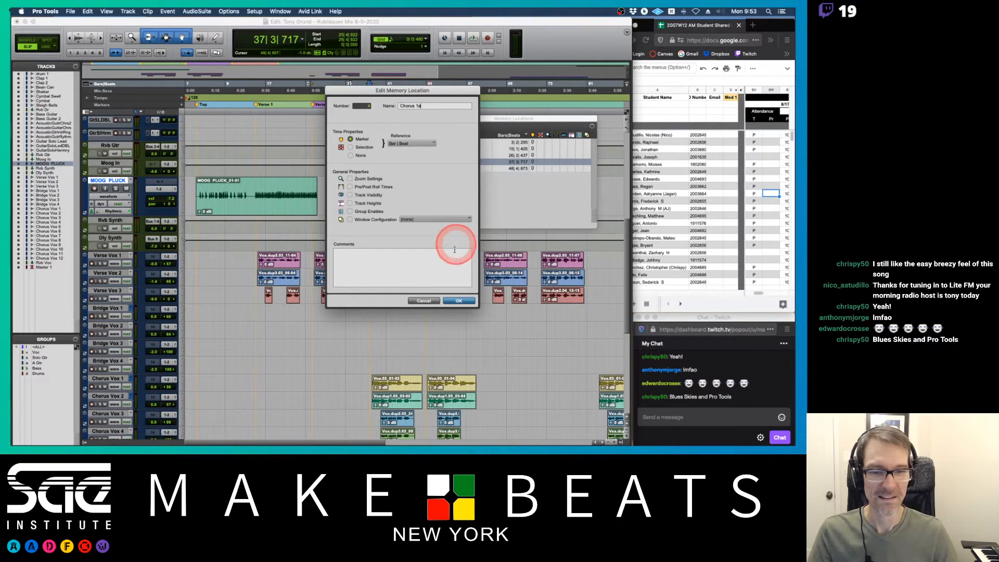
{"action": "left_click", "coordinate": [458, 300]}
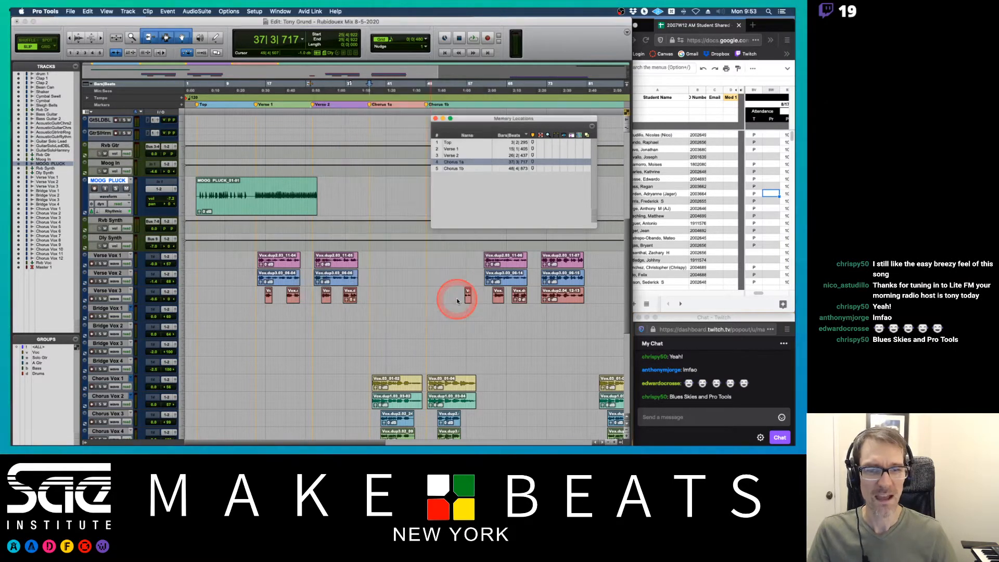
- Rename the Verse 1 marker as "Verse 1a" and the Verse 2 marker as "Verse 1b"
{"action": "double_click", "coordinate": [451, 148]}
{"action": "type", "text": "a"}
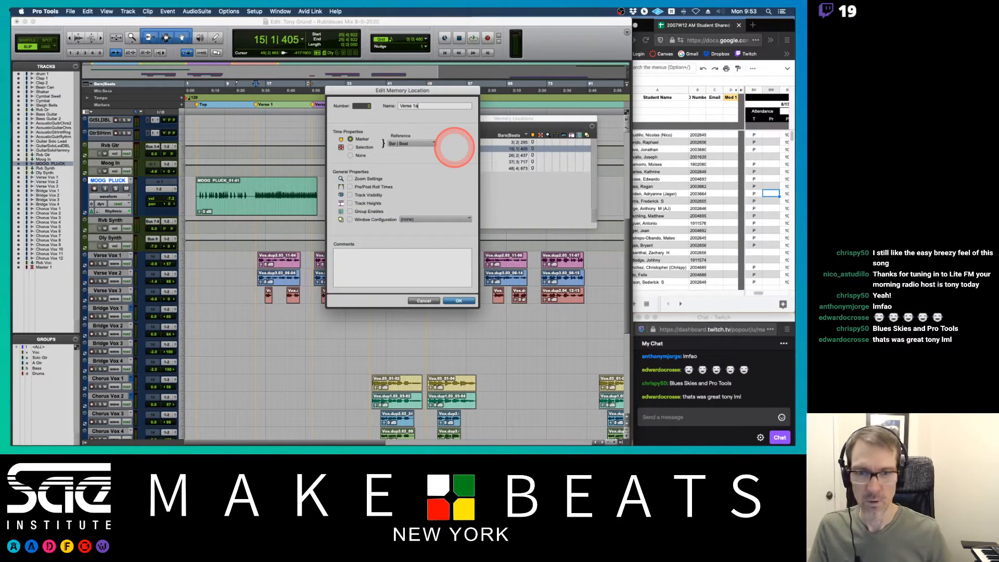
{"action": "left_click", "coordinate": [458, 300]}
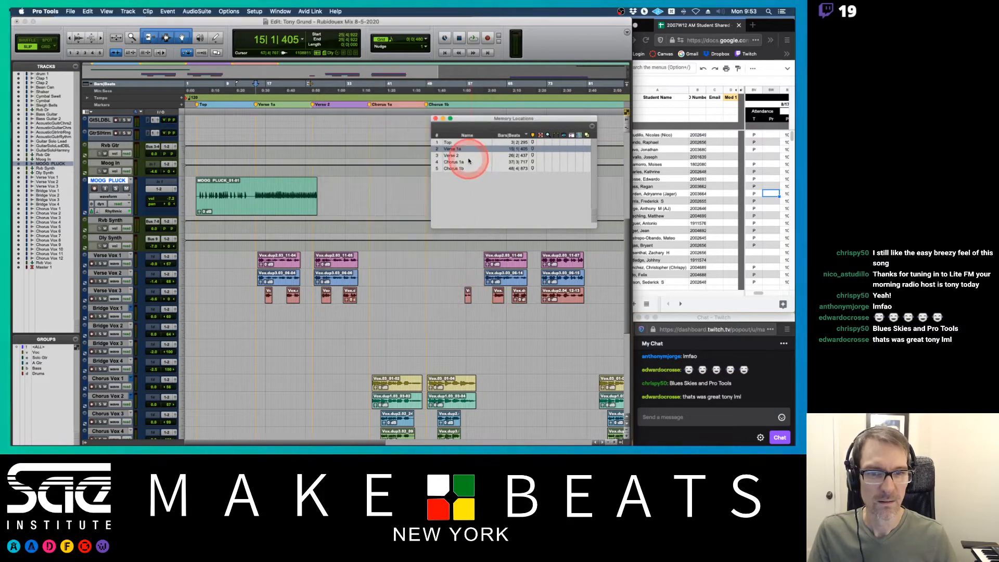
{"action": "double_click", "coordinate": [452, 155]}
{"action": "key", "text": "Right"}
{"action": "key", "text": "BackSpace"}
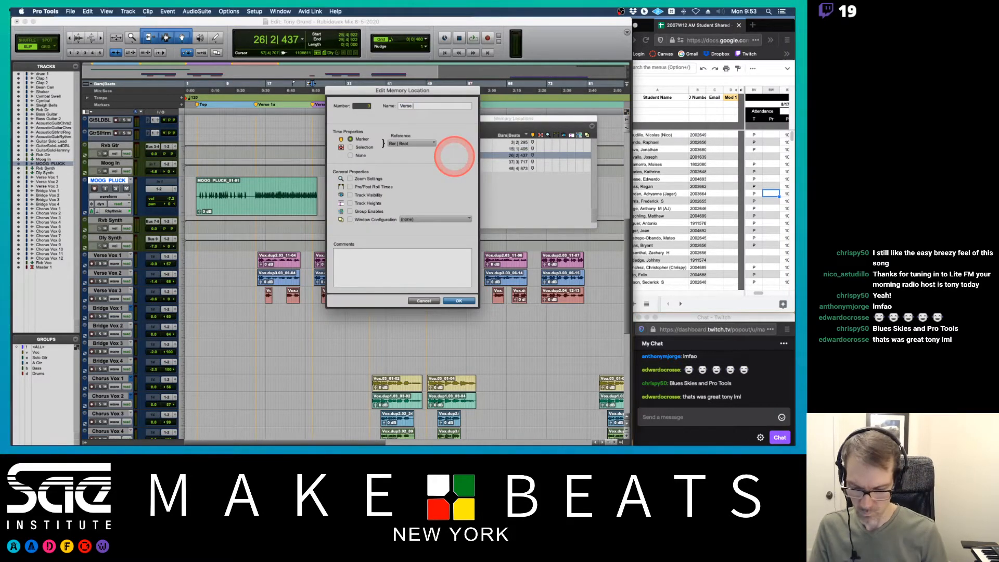
{"action": "type", "text": "1b"}
{"action": "key", "text": "Return"}
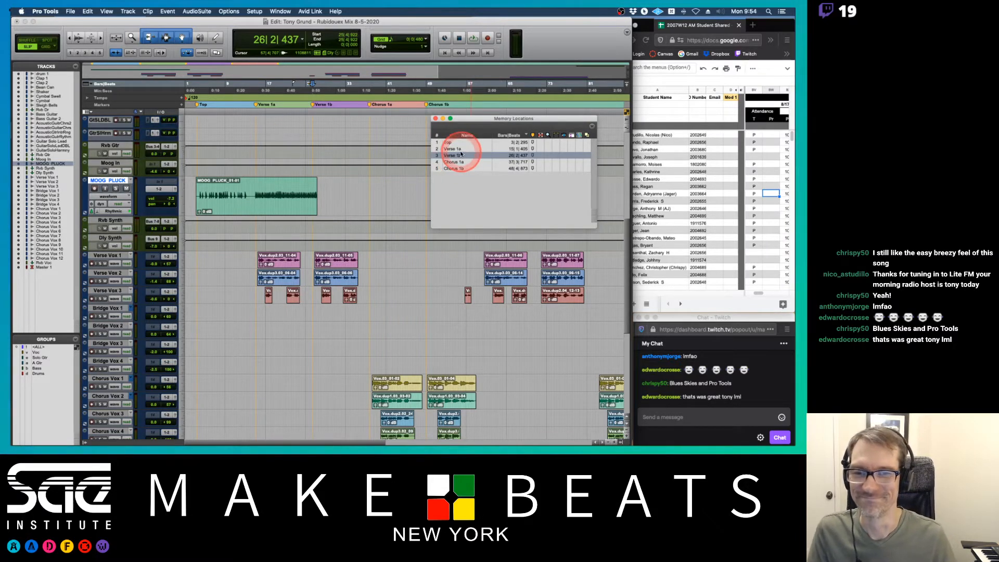
- Move the Memory Locations window clear of the chorus markers and open the Verse 1b marker's settings, closing them without changes
{"action": "left_click_drag", "start_coordinate": [460, 120], "coordinate": [238, 128]}
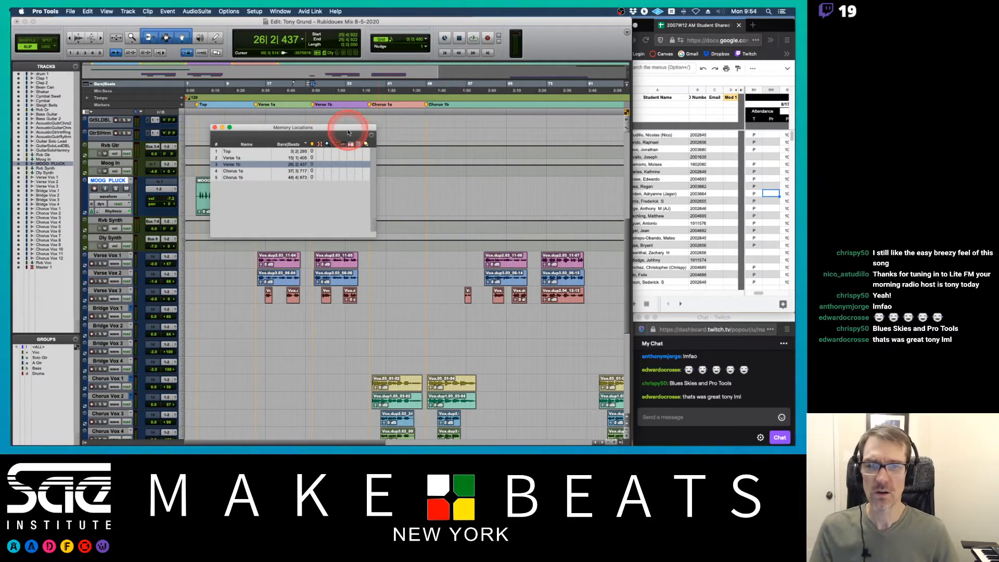
{"action": "mouse_move", "coordinate": [236, 166]}
{"action": "left_mouse_down"}
{"action": "mouse_move", "coordinate": [241, 104]}
{"action": "mouse_move", "coordinate": [314, 107]}
{"action": "left_mouse_up"}
{"action": "double_click", "coordinate": [315, 106]}
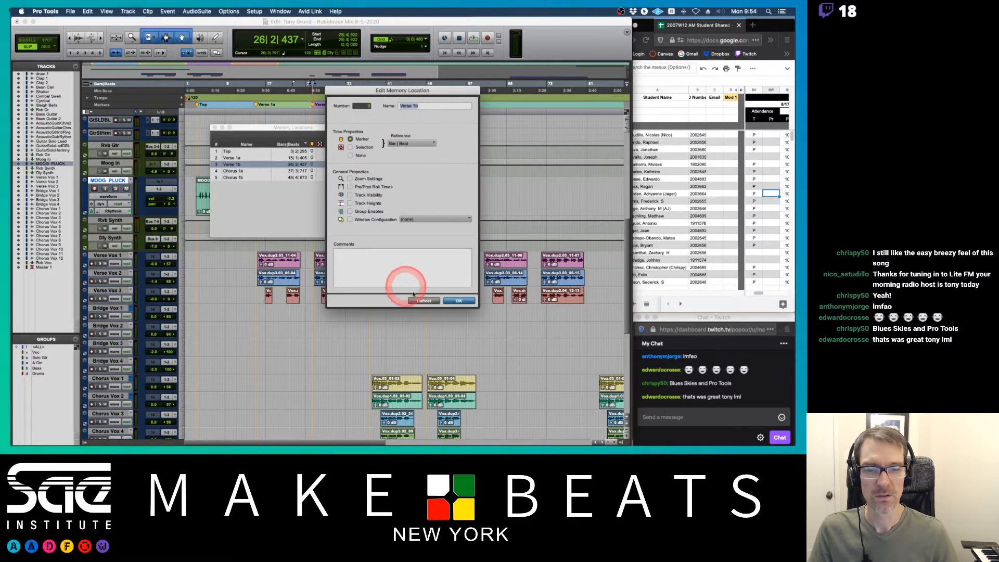
{"action": "left_click", "coordinate": [433, 301]}
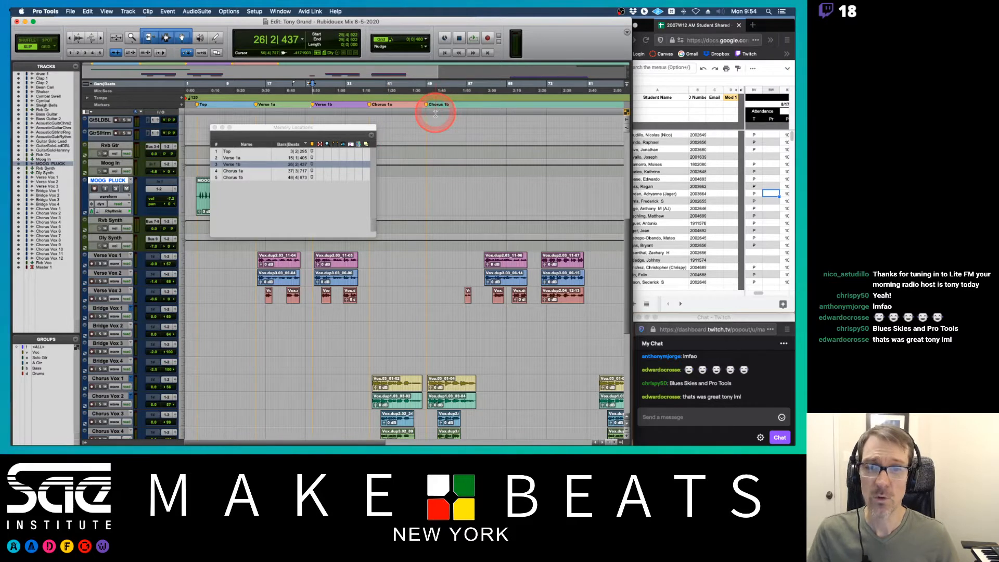
{"action": "left_click_drag", "start_coordinate": [351, 130], "coordinate": [295, 149]}
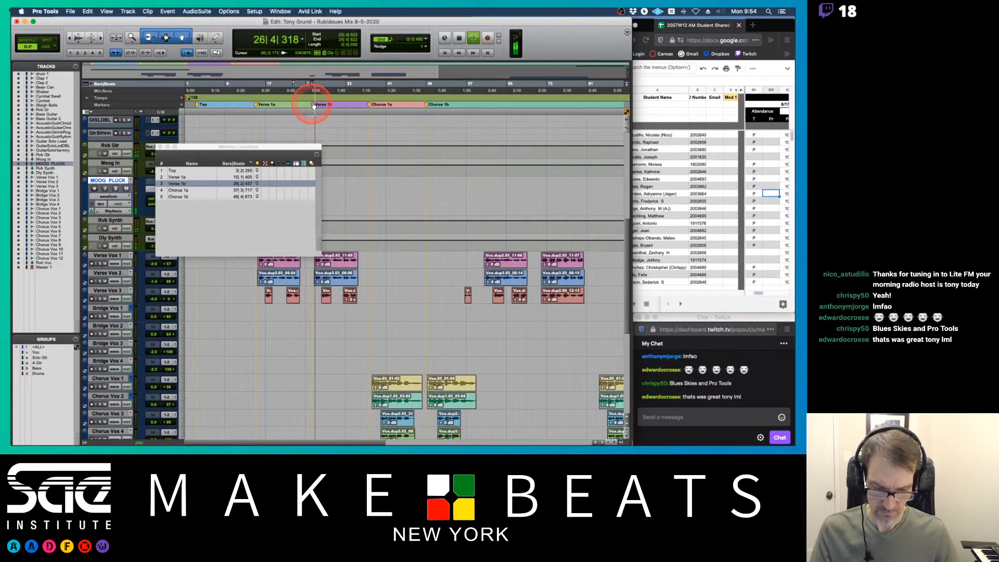
- Play briefly from the Verse 1b marker, stop, and shift the marker slightly along the Markers ruler to 26|2|446
{"action": "key", "text": "space"}
{"action": "key", "text": "t"}
{"action": "key", "text": "t"}
{"action": "key", "text": "t"}
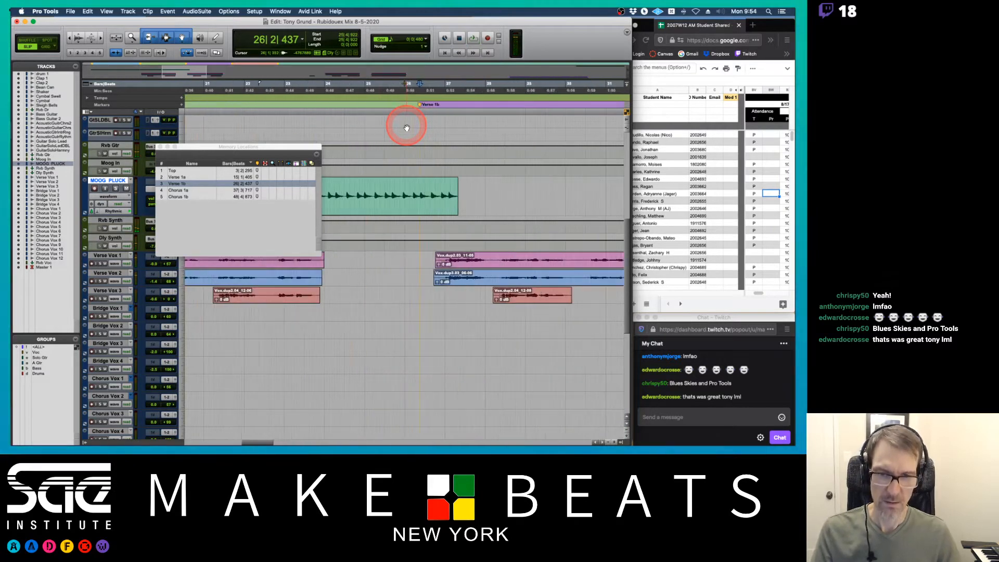
{"action": "left_click", "coordinate": [432, 103]}
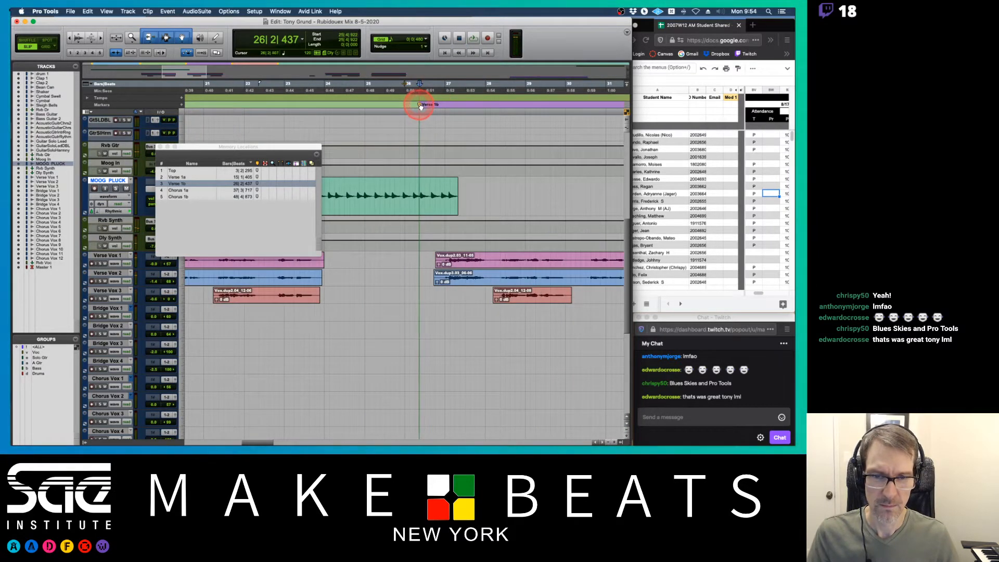
{"action": "mouse_move", "coordinate": [421, 106]}
{"action": "left_mouse_down"}
{"action": "mouse_move", "coordinate": [411, 102]}
{"action": "mouse_move", "coordinate": [421, 107]}
{"action": "left_mouse_up"}
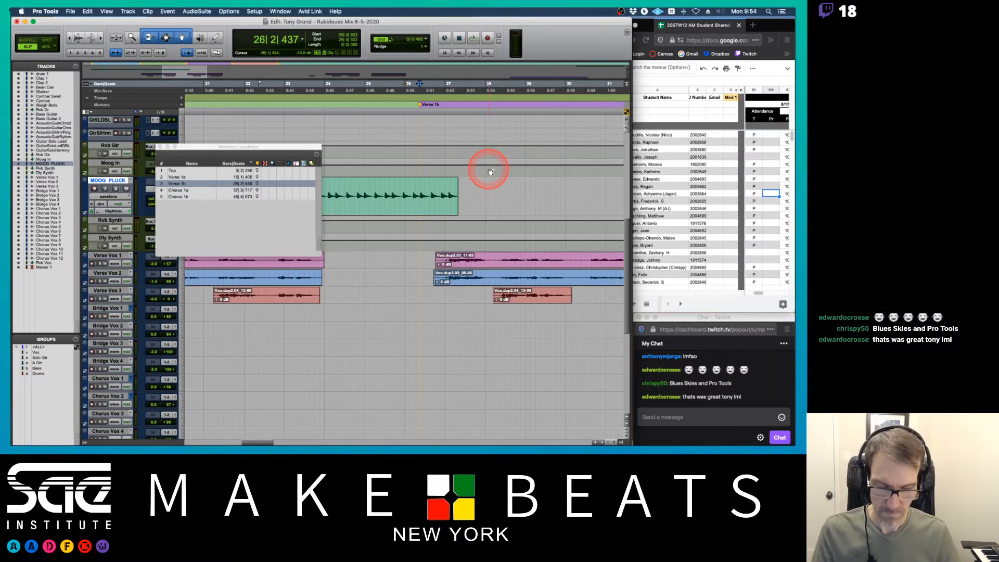
- Examine the instrument and vocal clips around the Verse 1b, Chorus 1a and Chorus 1b markers, both zoomed out and up close
{"action": "key", "text": "super+bracketleft"}
{"action": "key", "text": "super+bracketleft"}
{"action": "scroll", "coordinate": [485, 170], "scroll_direction": "up", "scroll_amount": 10}
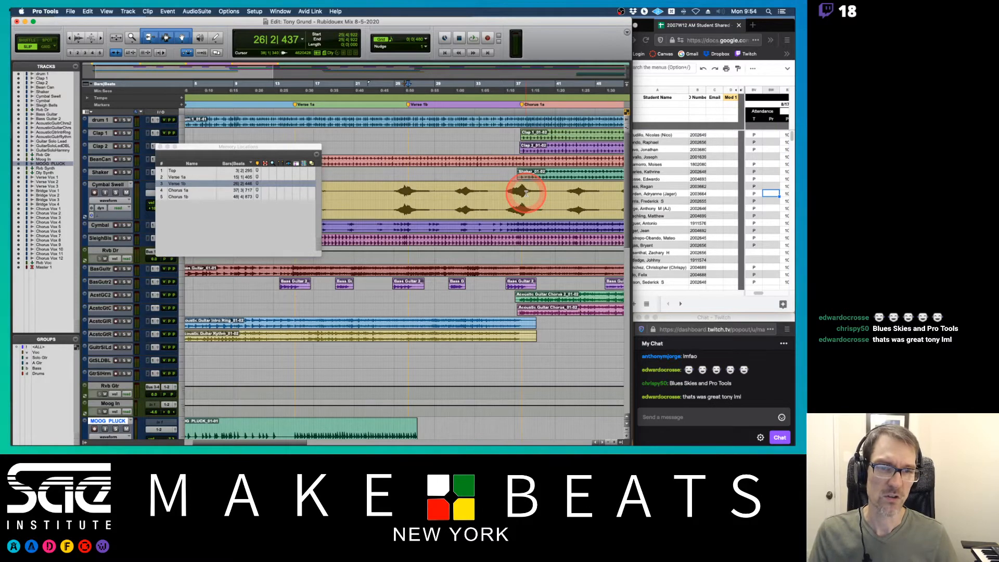
{"action": "scroll", "coordinate": [525, 193], "scroll_direction": "right", "scroll_amount": 5}
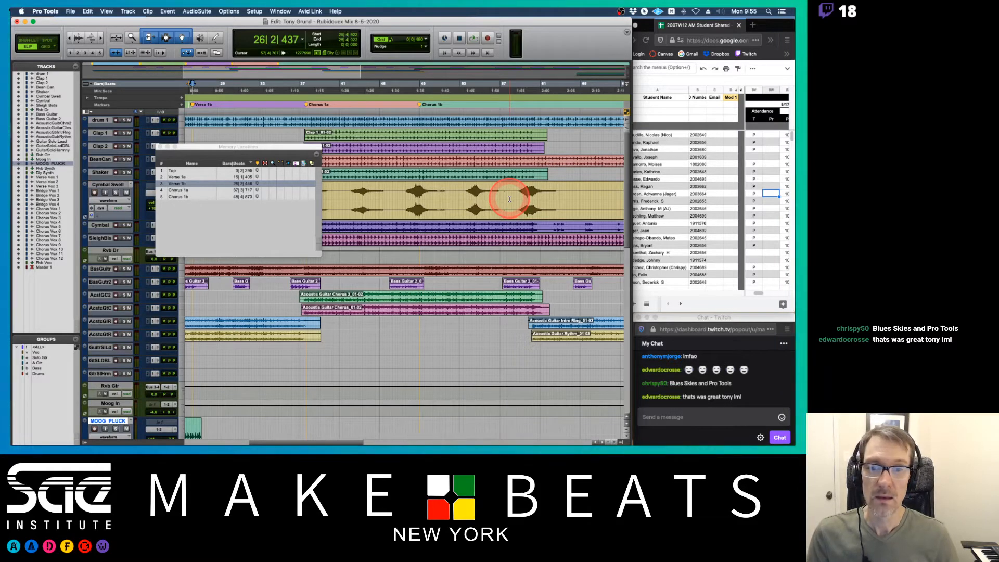
{"action": "scroll", "coordinate": [509, 199], "scroll_direction": "down", "scroll_amount": 10}
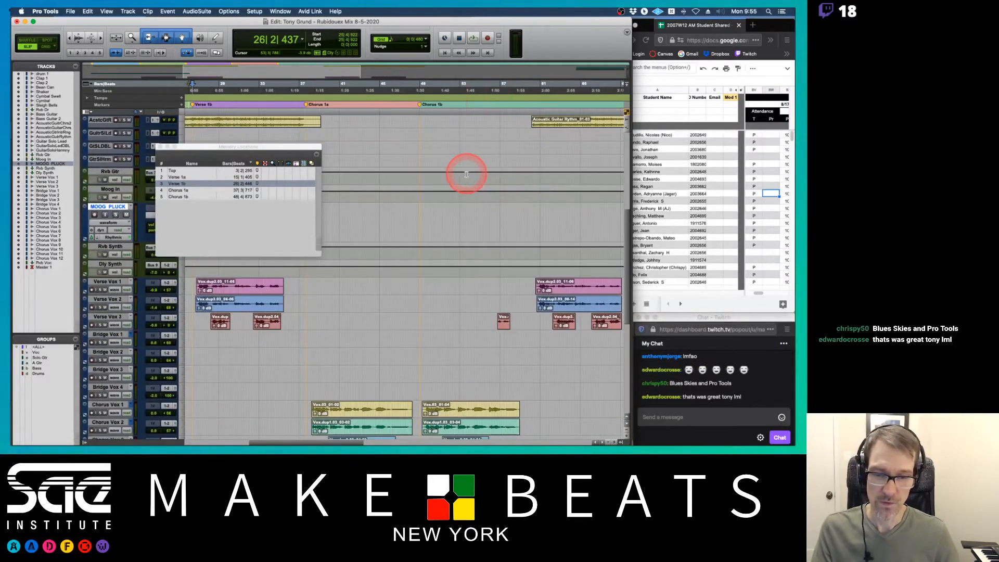
{"action": "key", "text": "t"}
{"action": "key", "text": "t"}
{"action": "key", "text": "t"}
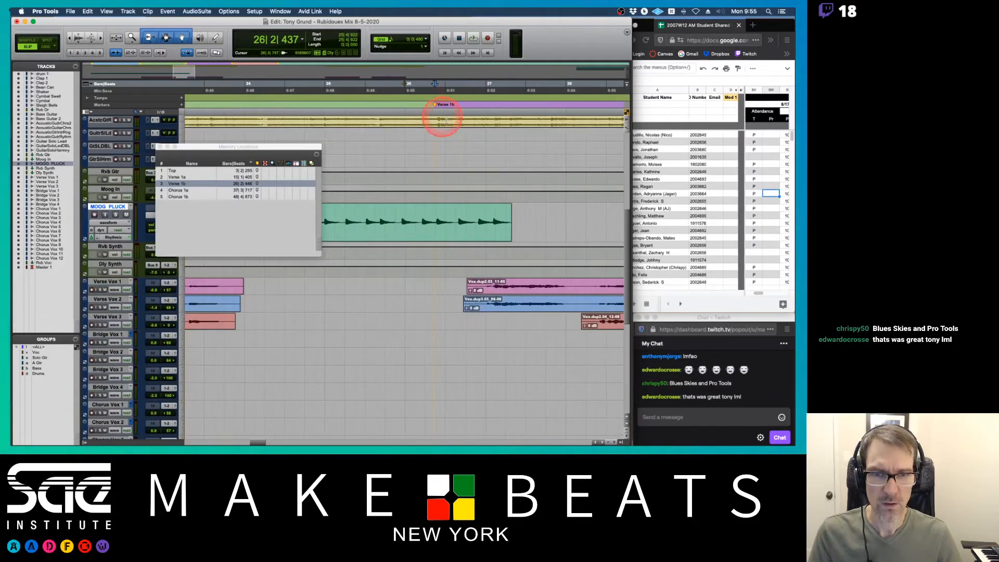
{"action": "scroll", "coordinate": [473, 145], "scroll_direction": "right", "scroll_amount": 5}
- Recall the Top, Verse 1a, Verse 1b, Chorus 1a and Chorus 1b memory locations to check them, ending at Chorus 1b
{"action": "left_click", "coordinate": [178, 189]}
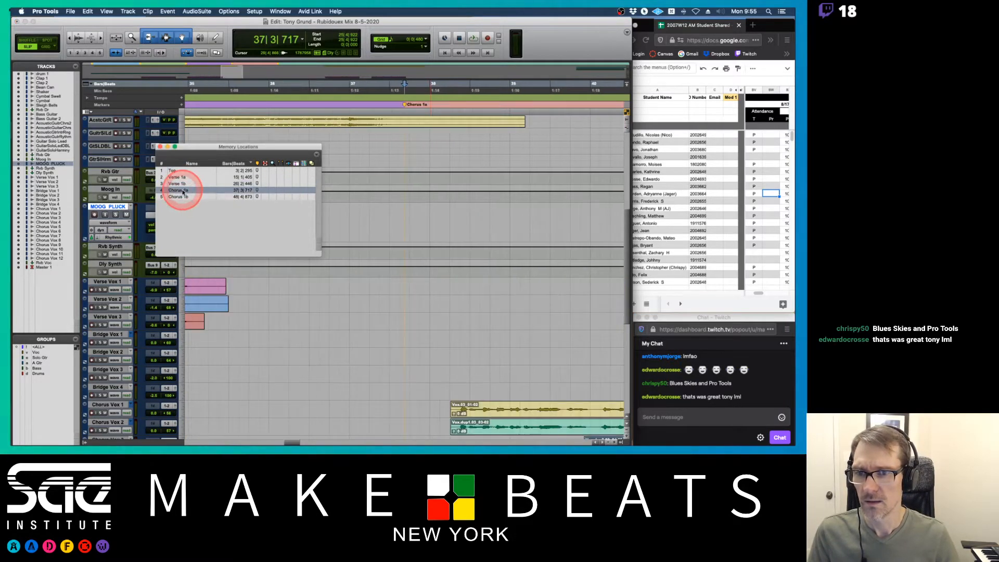
{"action": "left_click", "coordinate": [183, 197]}
{"action": "left_click", "coordinate": [189, 177]}
{"action": "left_click", "coordinate": [183, 171]}
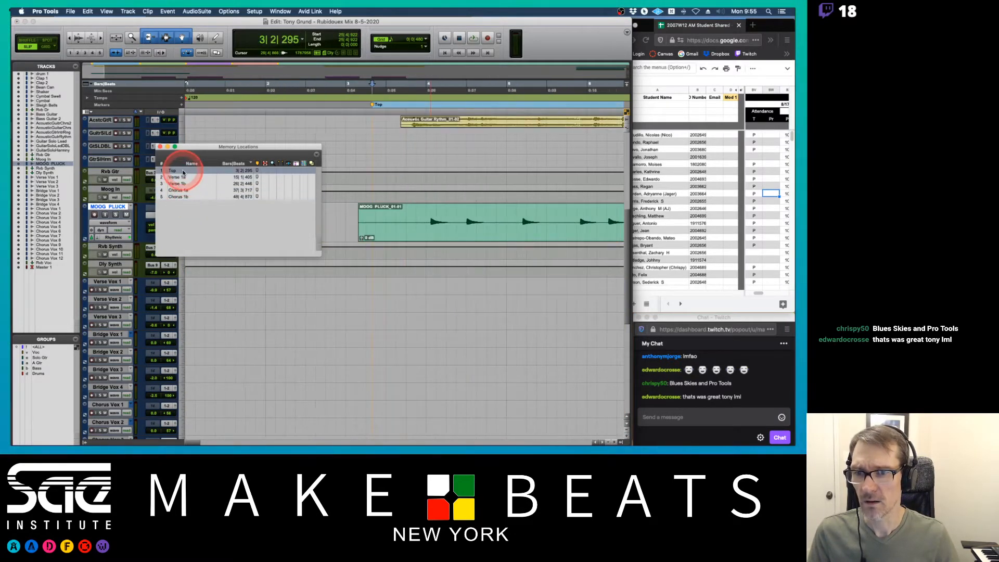
{"action": "left_click", "coordinate": [179, 178]}
{"action": "left_click", "coordinate": [180, 184]}
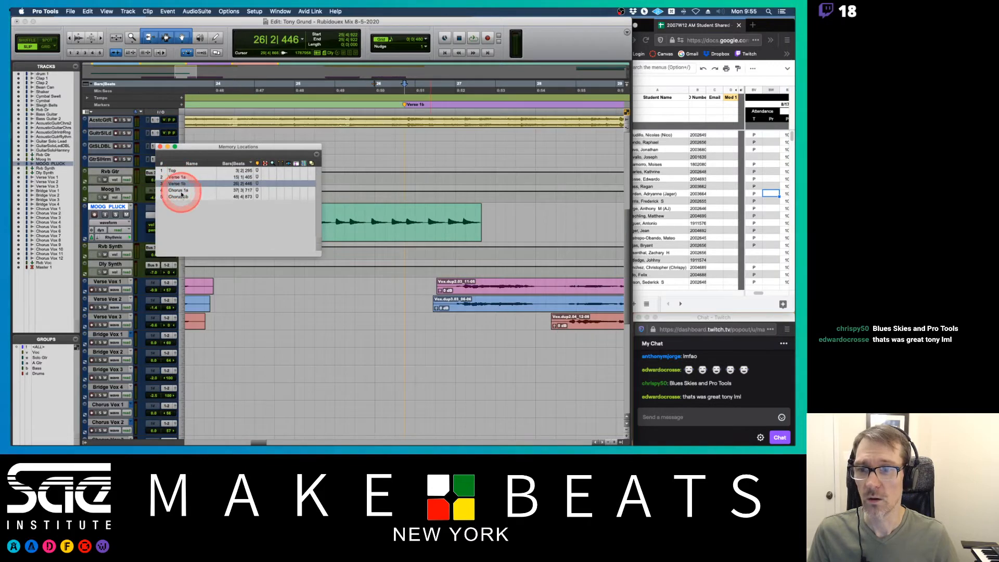
{"action": "left_click", "coordinate": [180, 191]}
{"action": "left_click", "coordinate": [182, 197]}
- Play from Chorus 1b and add a marker named "Verse 2a" during playback in bar 60, just before the next verse vocal clips
{"action": "key", "text": "space"}
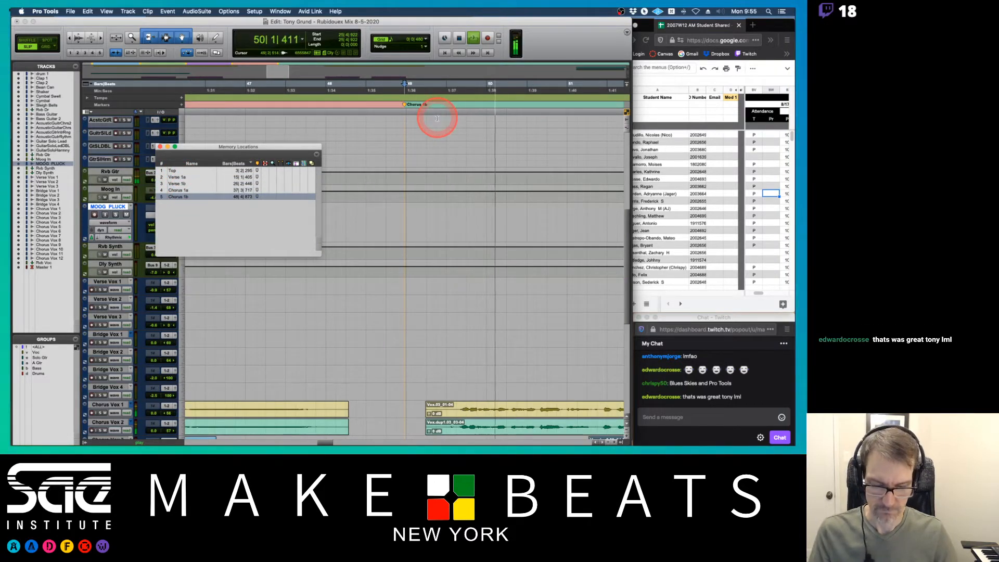
{"action": "key", "text": "r"}
{"action": "key", "text": "r"}
{"action": "key", "text": "r"}
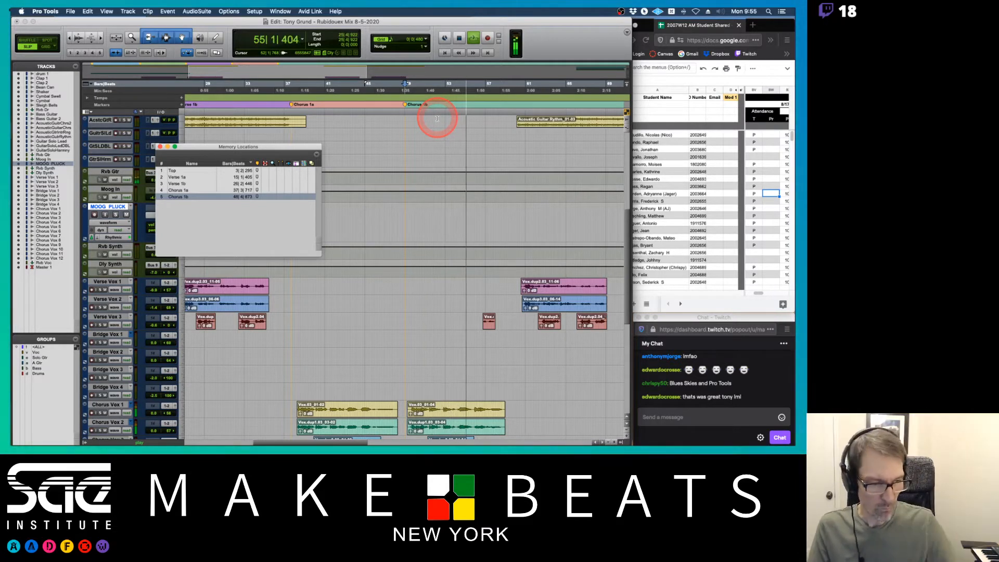
{"action": "scroll", "coordinate": [567, 143], "scroll_direction": "down", "scroll_amount": 10}
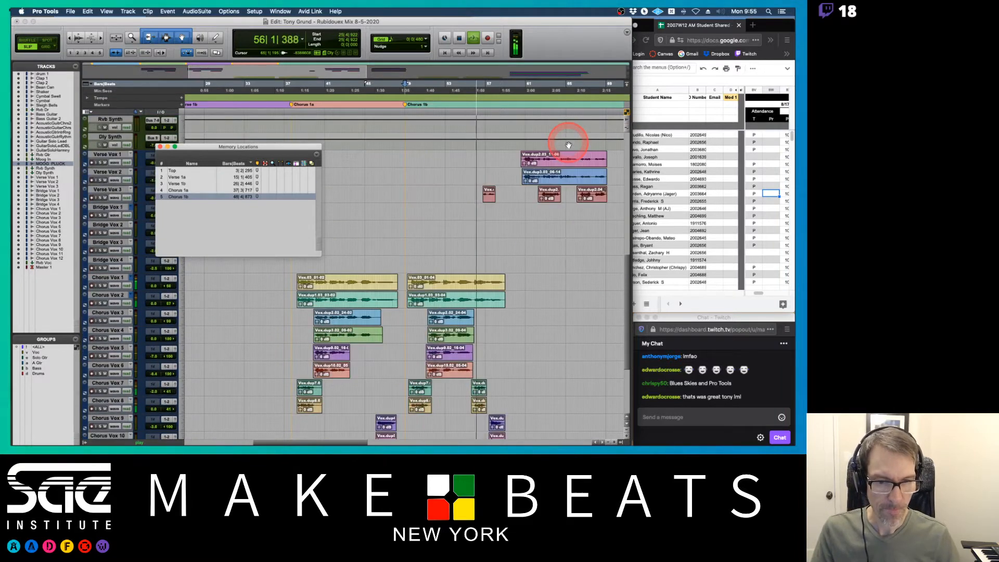
{"action": "scroll", "coordinate": [568, 145], "scroll_direction": "up", "scroll_amount": 4}
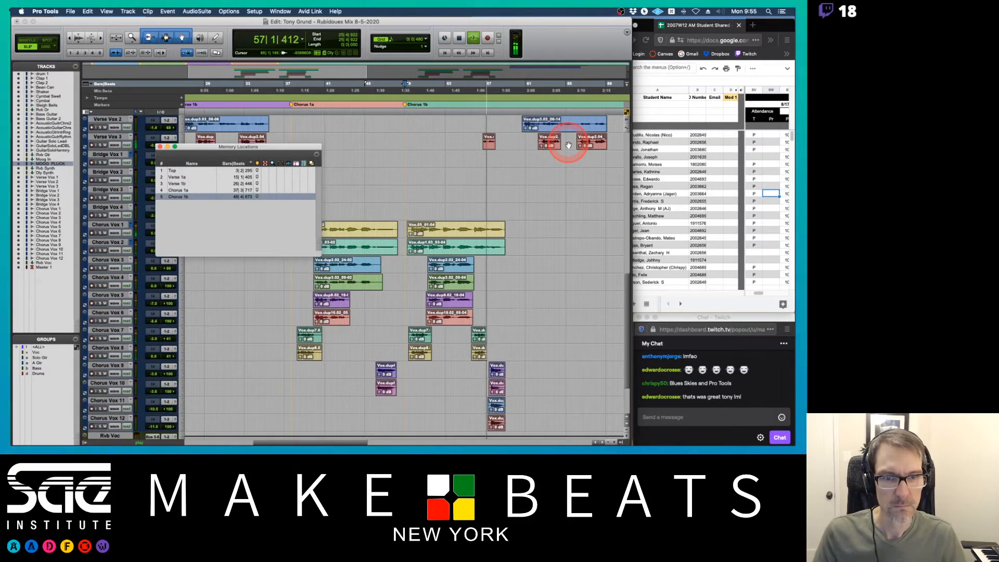
{"action": "scroll", "coordinate": [568, 145], "scroll_direction": "up", "scroll_amount": 8}
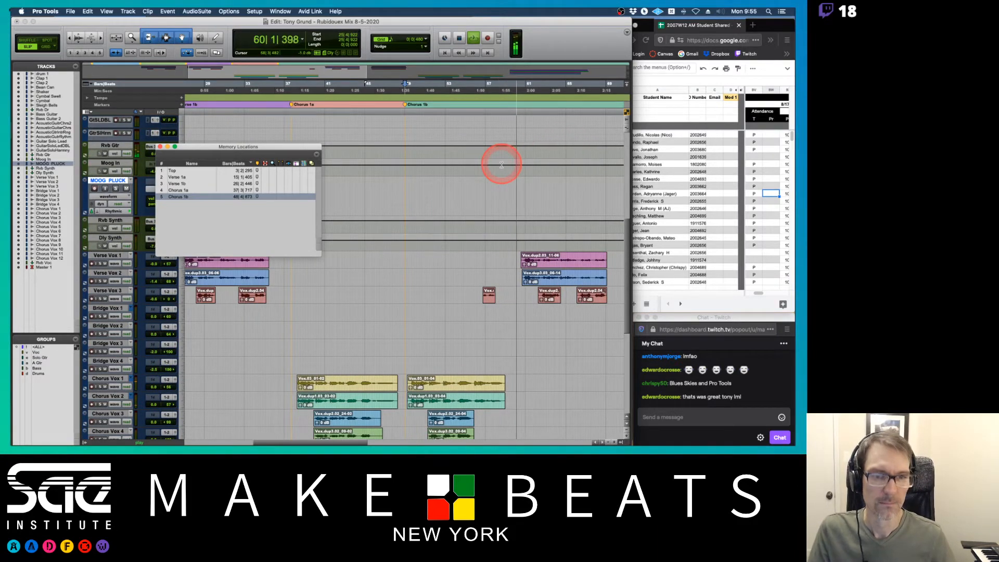
{"action": "key", "text": "KP_Enter"}
{"action": "type", "text": "Verse 2a"}
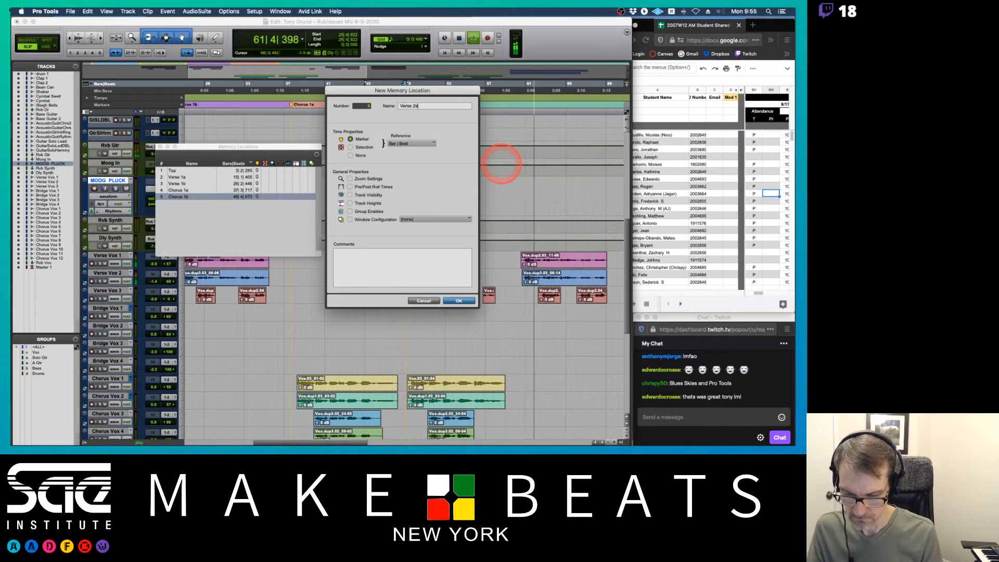
{"action": "key", "text": "Return"}
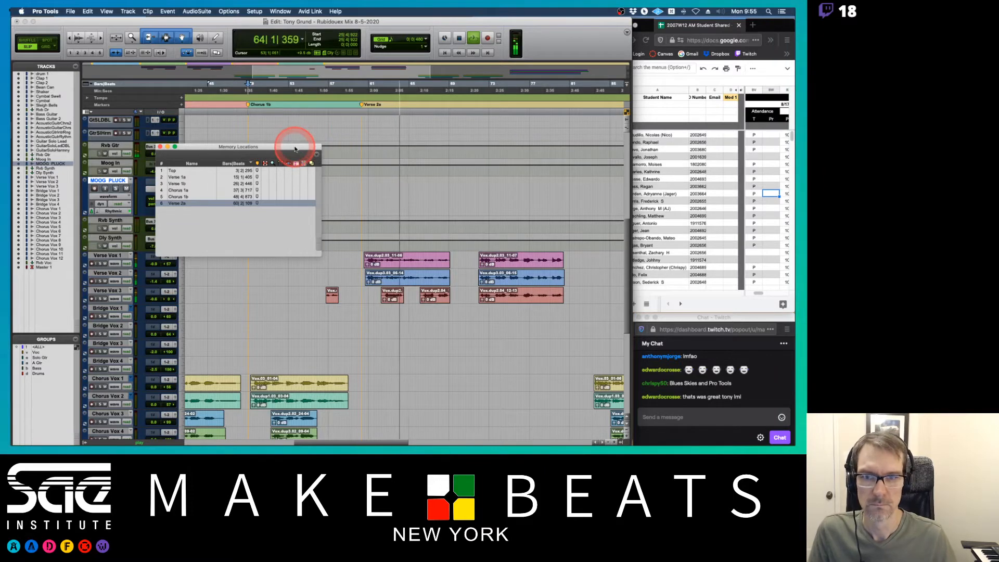
- Add a marker named "Verse 2b" during playback in bar 71, after moving the Memory Locations window clear of the verse vocal clips
{"action": "scroll", "coordinate": [435, 215], "scroll_direction": "down", "scroll_amount": 5}
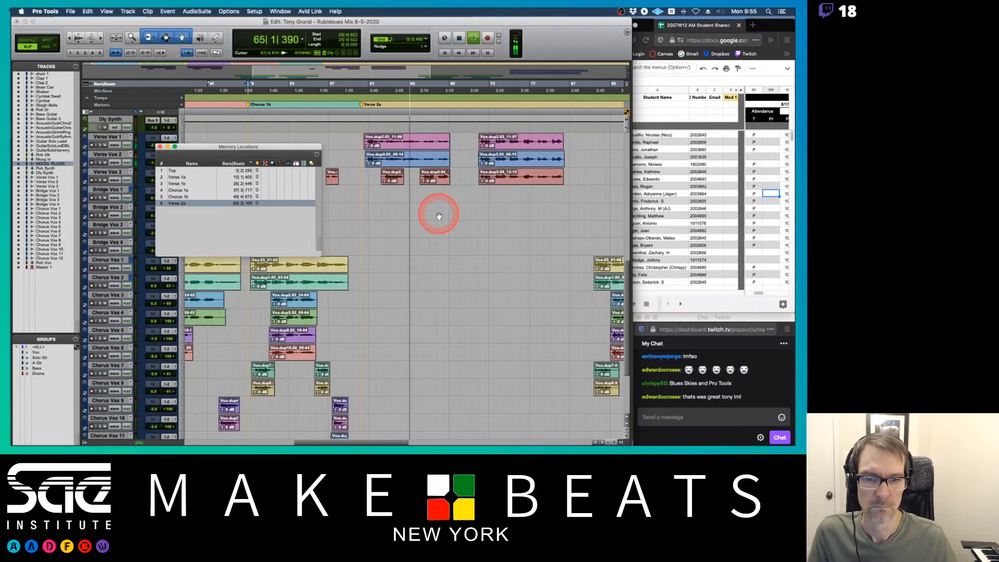
{"action": "scroll", "coordinate": [435, 208], "scroll_direction": "up", "scroll_amount": 6}
{"action": "scroll", "coordinate": [439, 215], "scroll_direction": "down", "scroll_amount": 4}
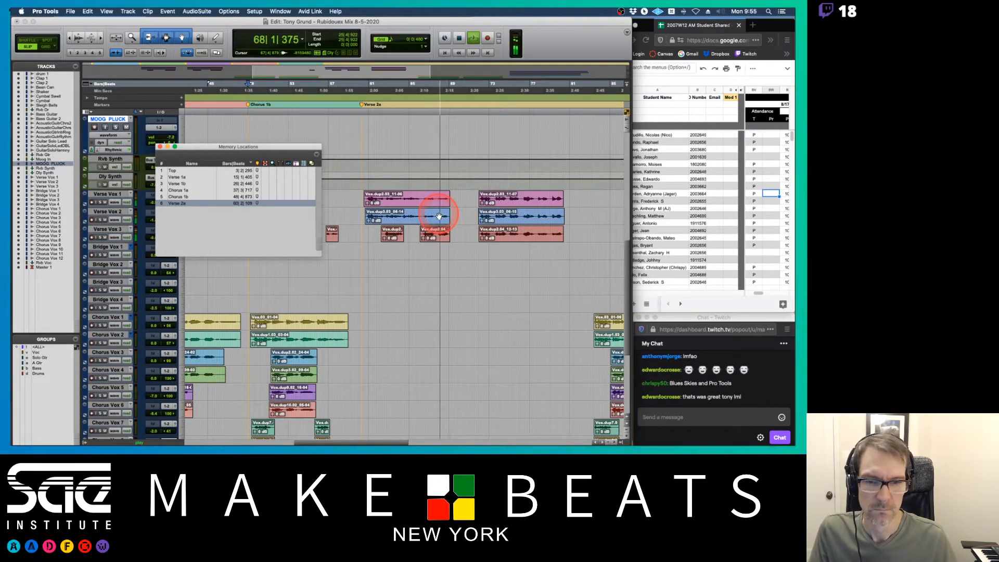
{"action": "left_click_drag", "start_coordinate": [269, 147], "coordinate": [303, 121]}
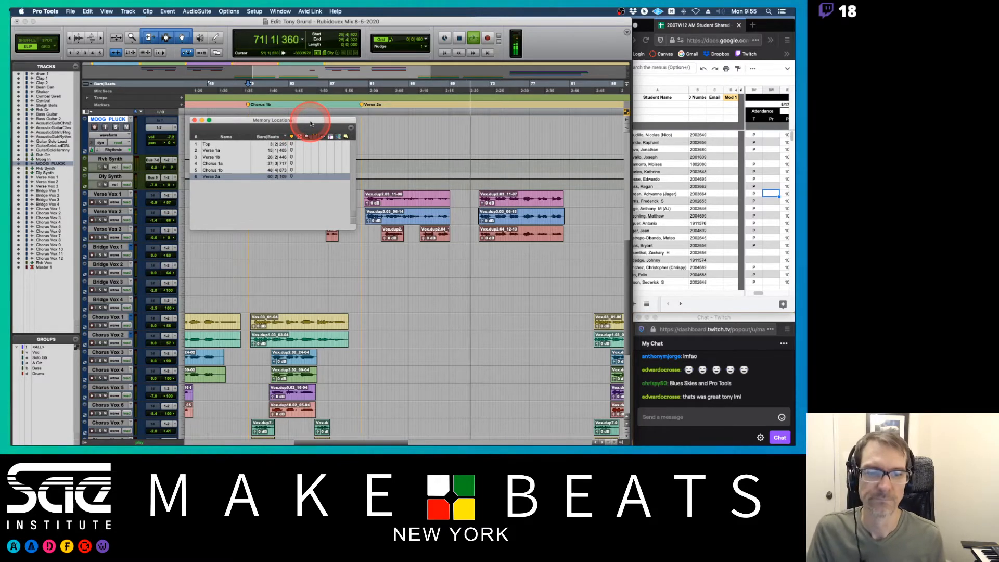
{"action": "key", "text": "KP_Enter"}
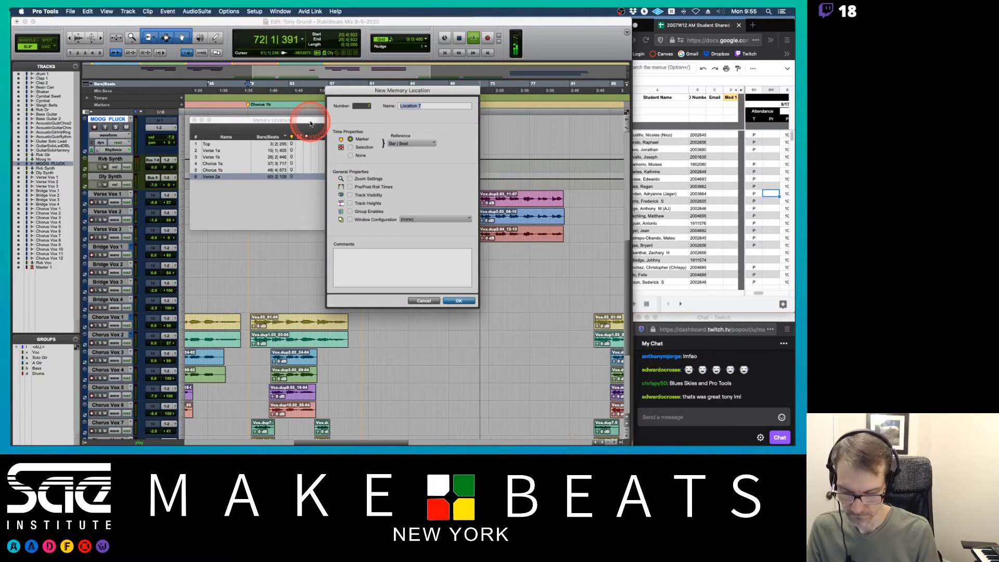
{"action": "type", "text": "Vers"}
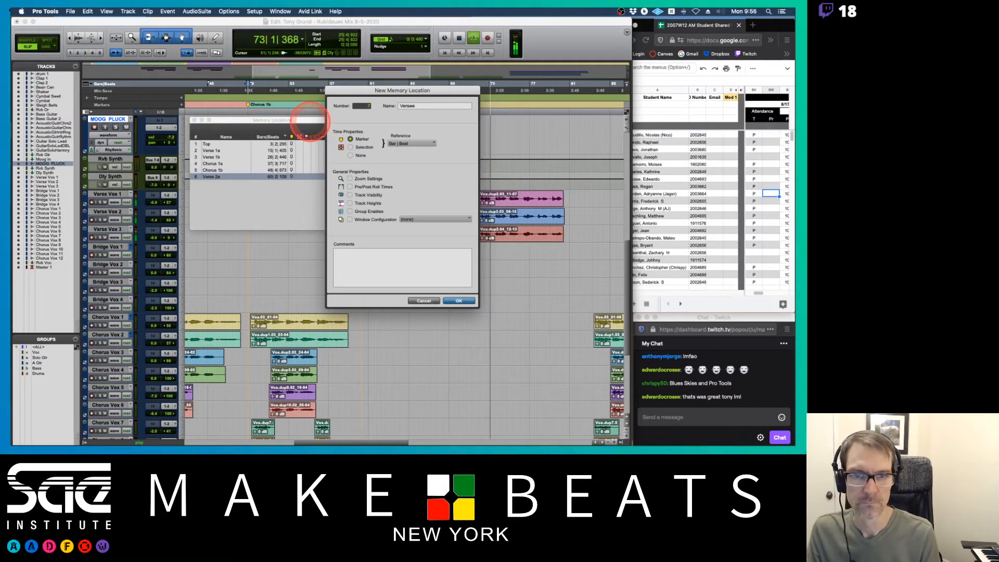
{"action": "type", "text": "e 2b"}
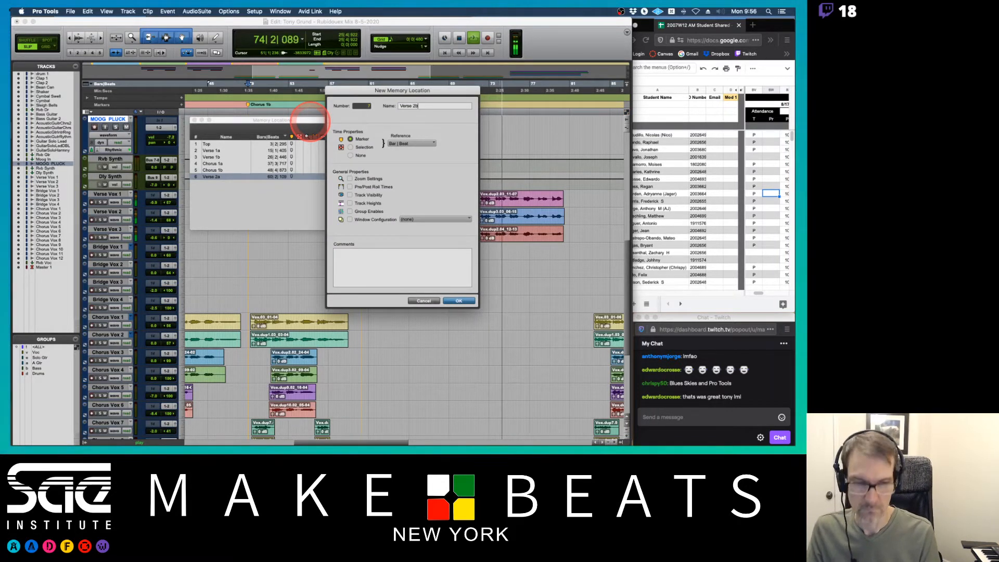
{"action": "key", "text": "Return"}
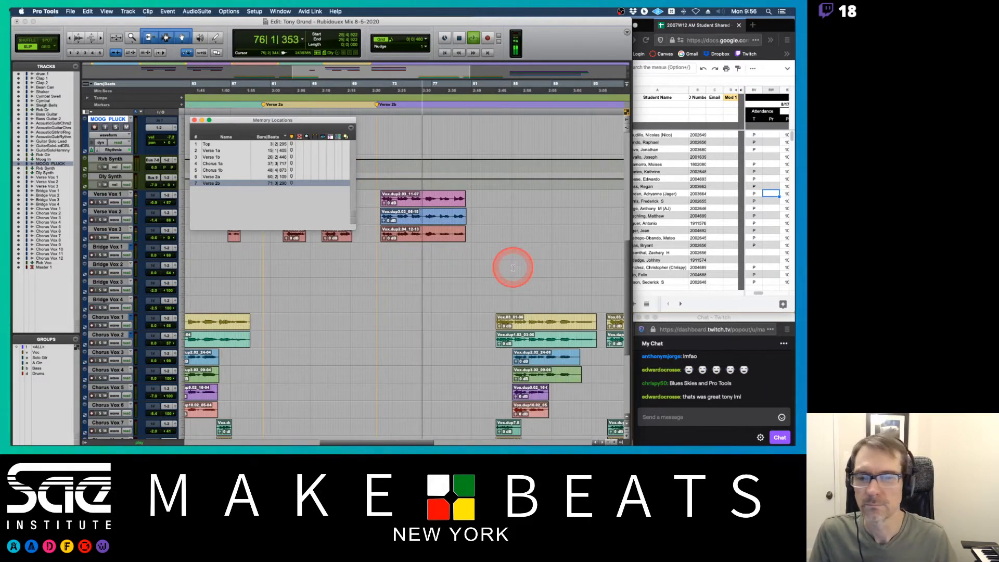
- Hide the track and group lists and add a marker named "Chorus 2a" during playback in bar 82, before the chorus vocal clips
{"action": "left_click", "coordinate": [84, 442]}
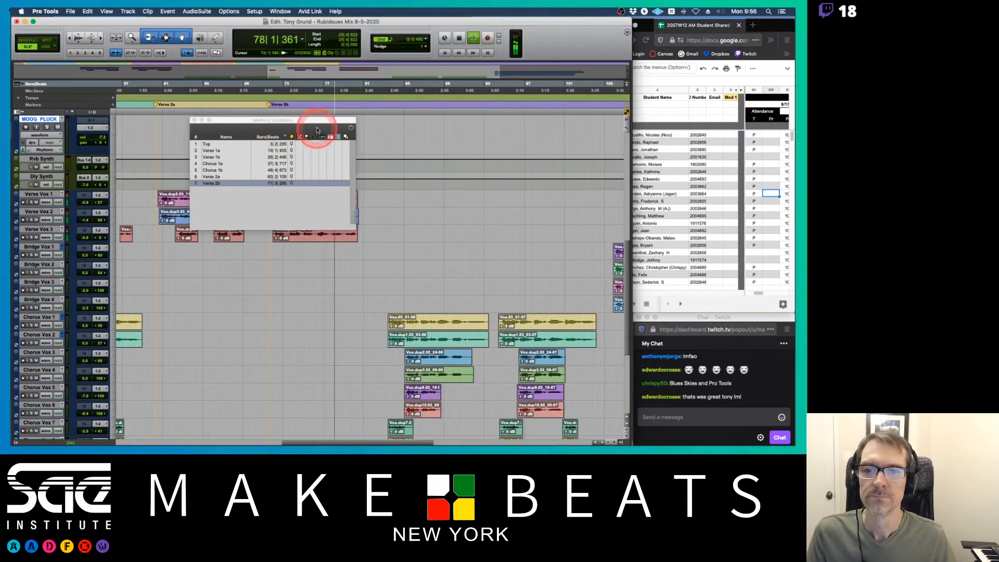
{"action": "left_click_drag", "start_coordinate": [322, 121], "coordinate": [300, 120]}
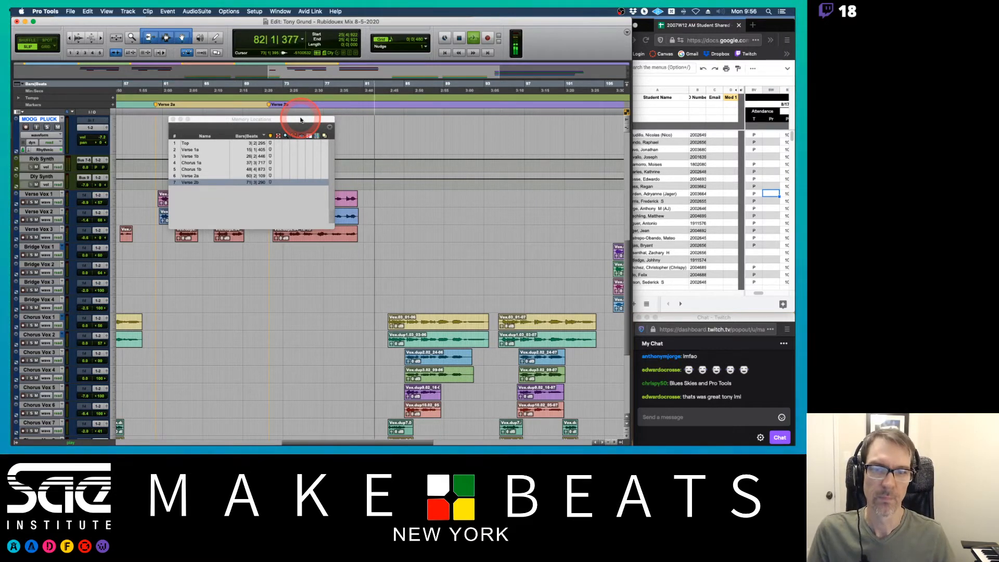
{"action": "key", "text": "KP_Enter"}
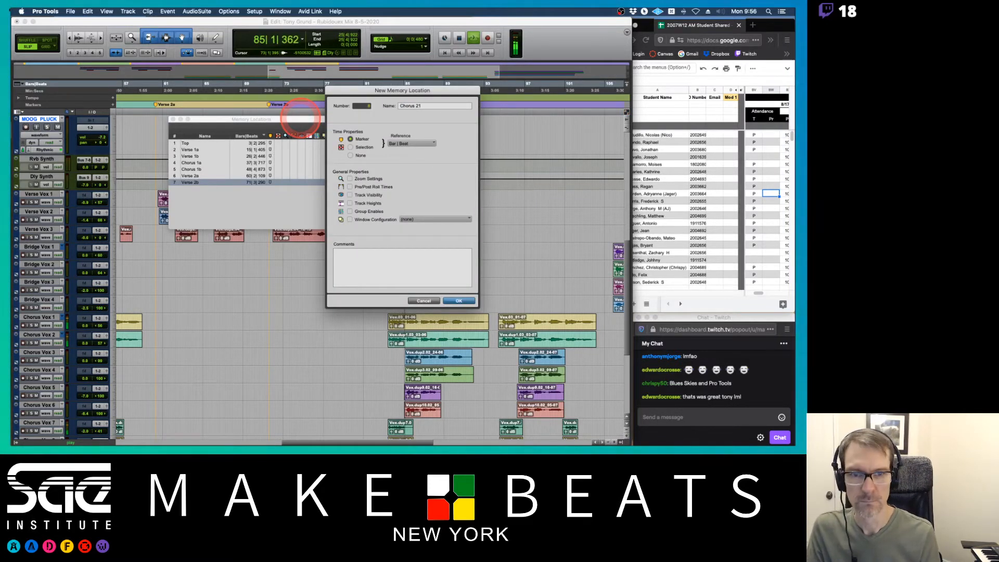
{"action": "key", "text": "Return"}
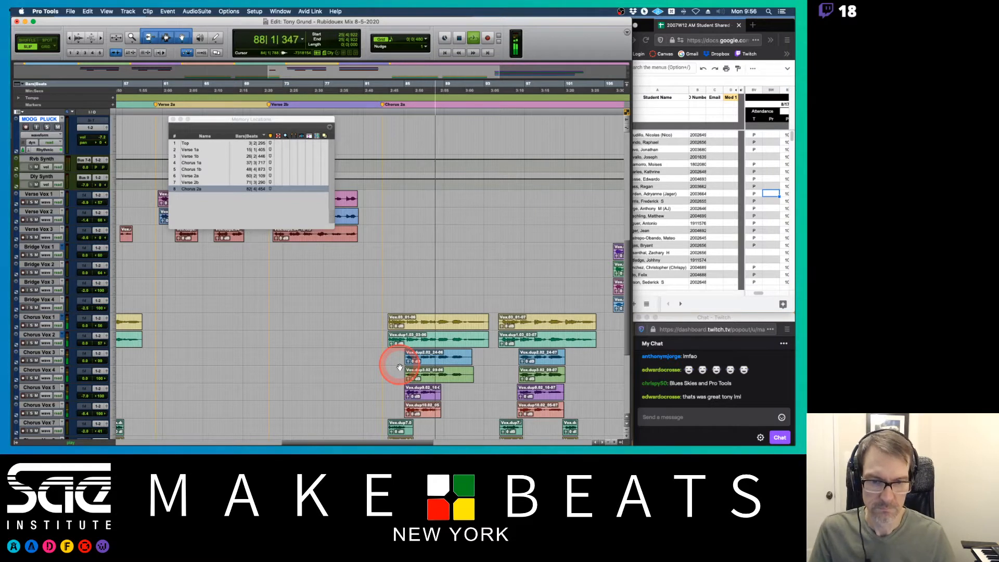
- Add a marker named "Verse 2b" during playback in bar 94, near the start of the following group of chorus vocal clips
{"action": "scroll", "coordinate": [393, 357], "scroll_direction": "right", "scroll_amount": 2}
{"action": "scroll", "coordinate": [393, 356], "scroll_direction": "right", "scroll_amount": 4}
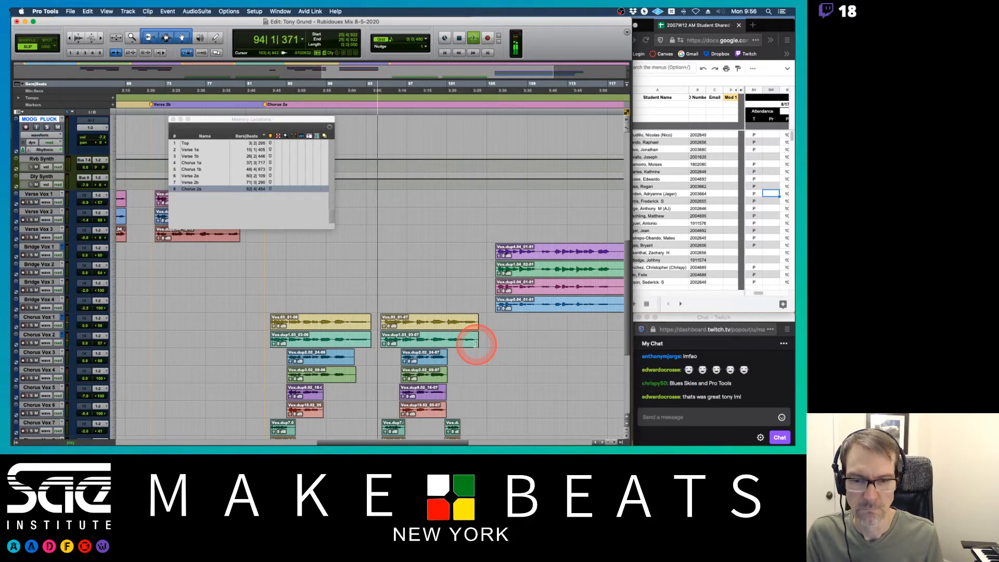
{"action": "key", "text": "KP_Enter"}
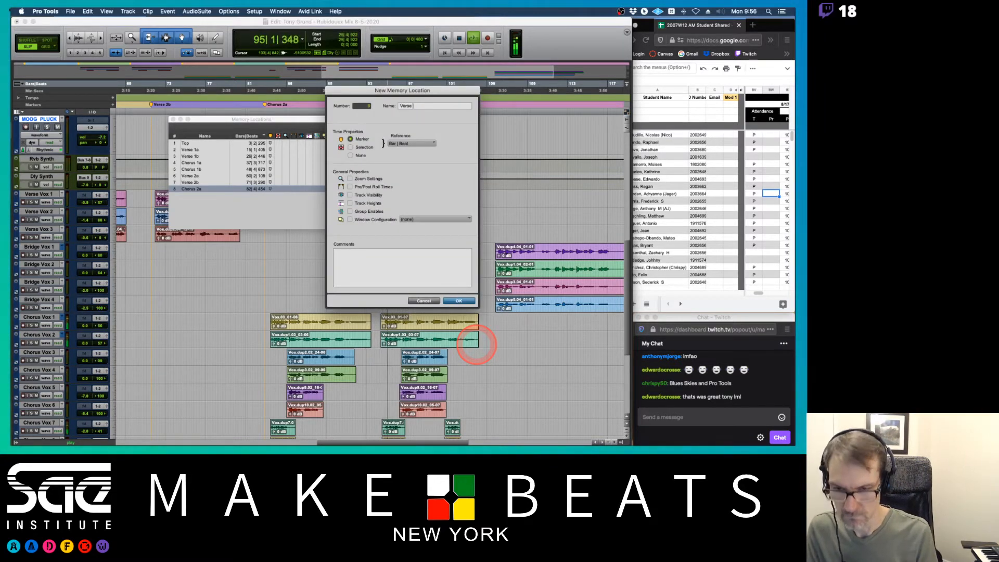
{"action": "type", "text": "Verse 2b"}
{"action": "key", "text": "Return"}
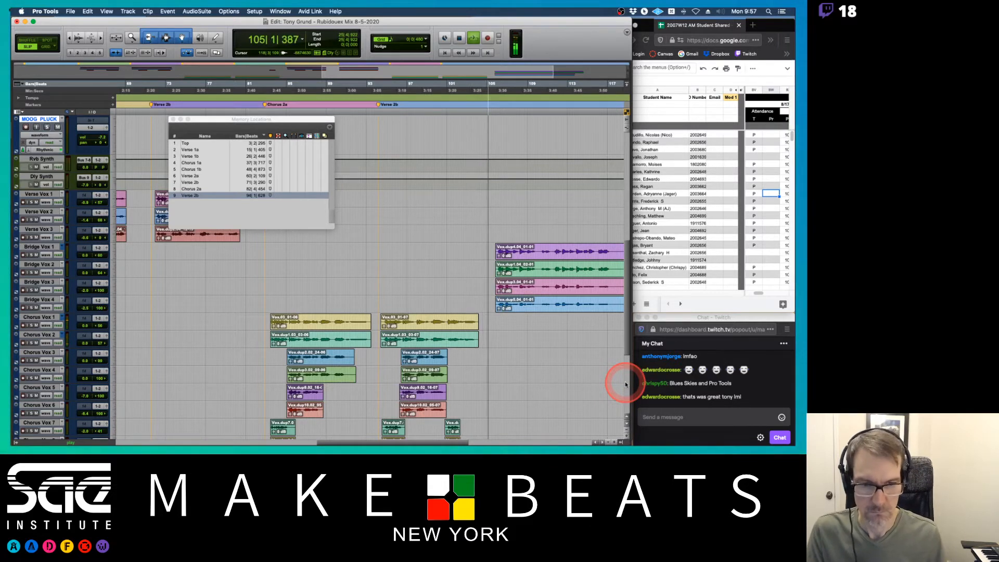
- Add a marker named "Bridge Voc" during playback in bar 105, at the start of the bridge vocal clips
{"action": "key", "text": "KP_Enter"}
{"action": "type", "text": "Br"}
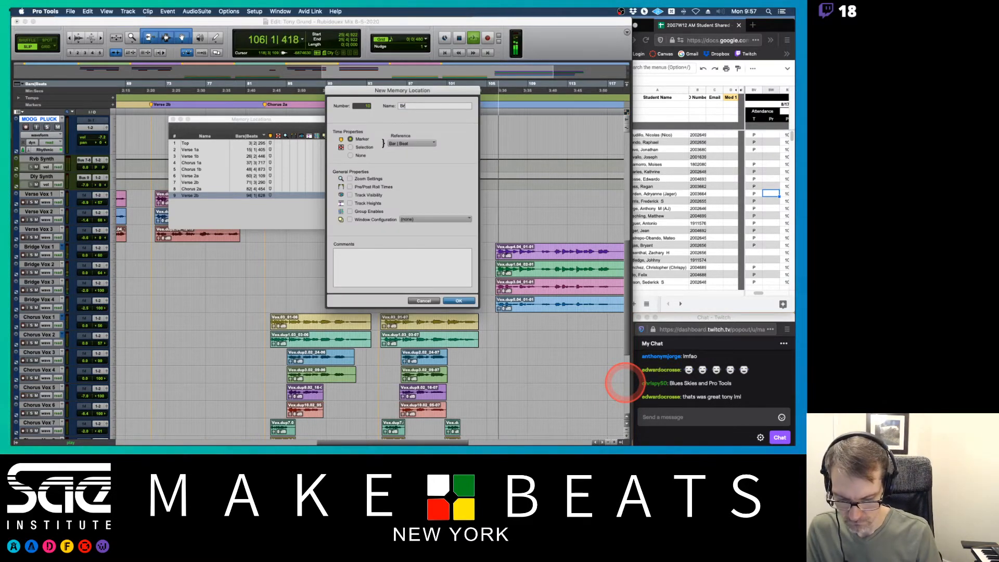
{"action": "type", "text": "idge"}
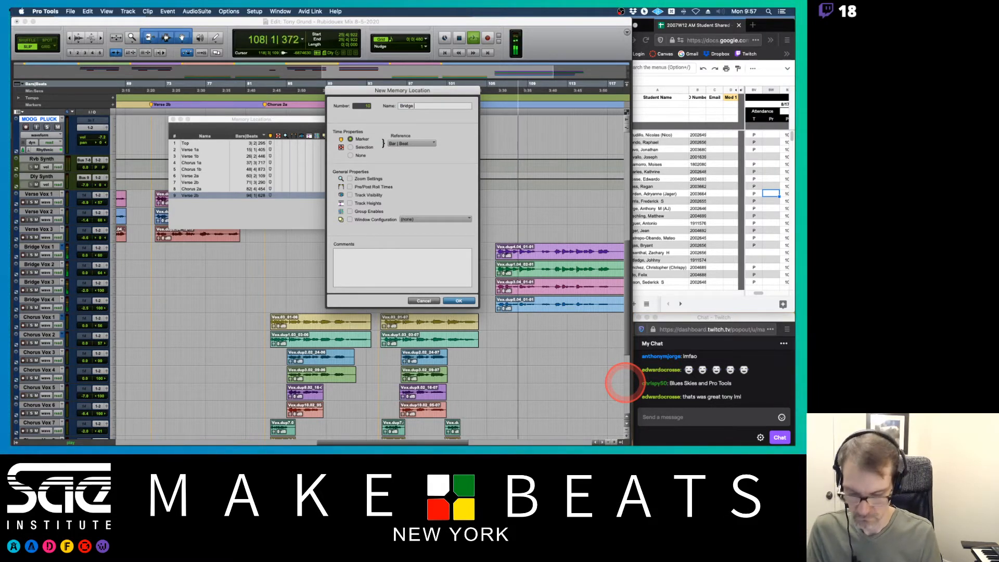
{"action": "type", "text": " Voc"}
{"action": "key", "text": "Return"}
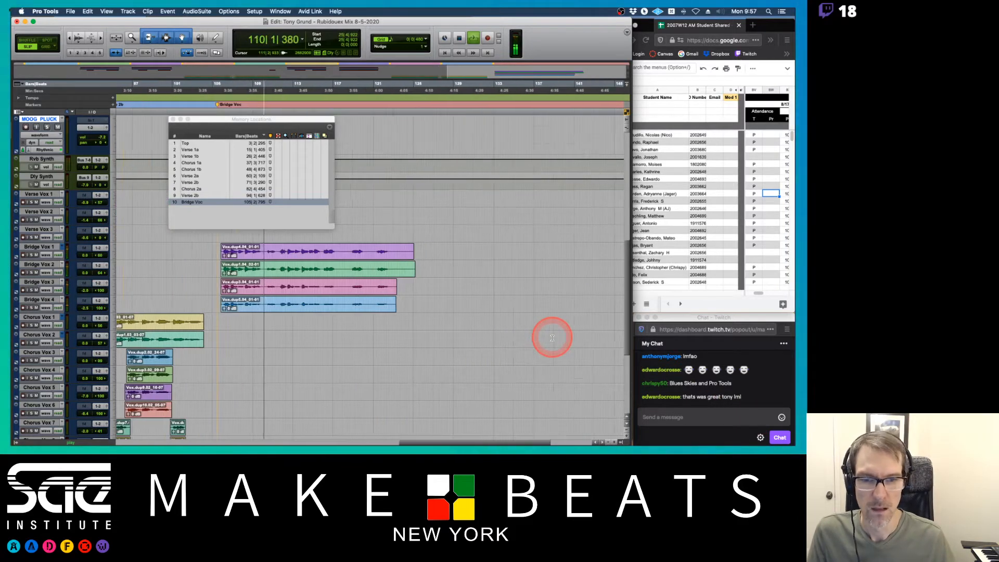
- Add a marker named "Bridge Bass" during playback in bar 116, at the start of the last Bass Guitar 2 clip
{"action": "scroll", "coordinate": [551, 338], "scroll_direction": "down", "scroll_amount": 5}
{"action": "scroll", "coordinate": [552, 338], "scroll_direction": "up", "scroll_amount": 10}
{"action": "scroll", "coordinate": [552, 338], "scroll_direction": "up", "scroll_amount": 4}
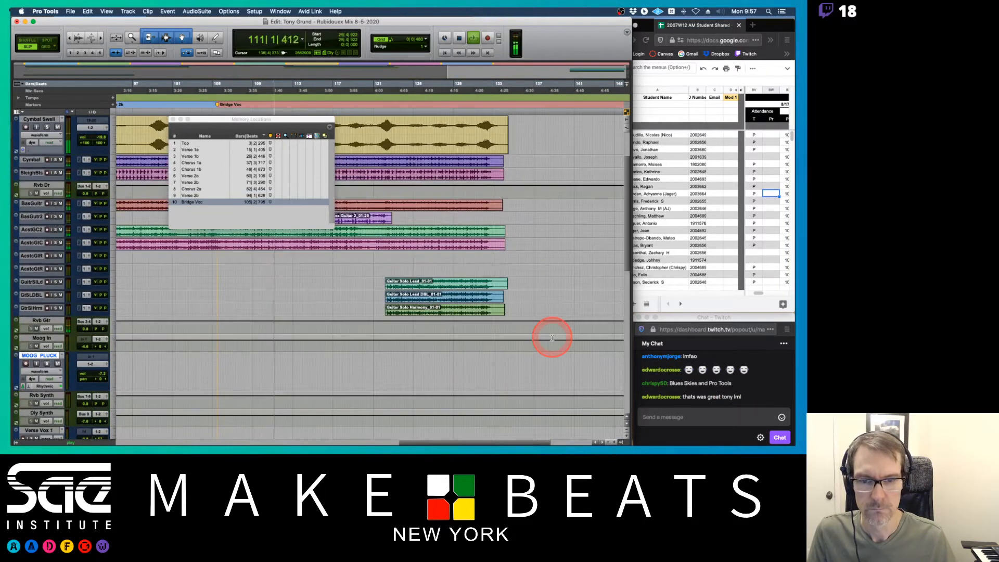
{"action": "scroll", "coordinate": [552, 338], "scroll_direction": "down", "scroll_amount": 3}
{"action": "scroll", "coordinate": [552, 338], "scroll_direction": "up", "scroll_amount": 1}
{"action": "scroll", "coordinate": [552, 338], "scroll_direction": "down", "scroll_amount": 1}
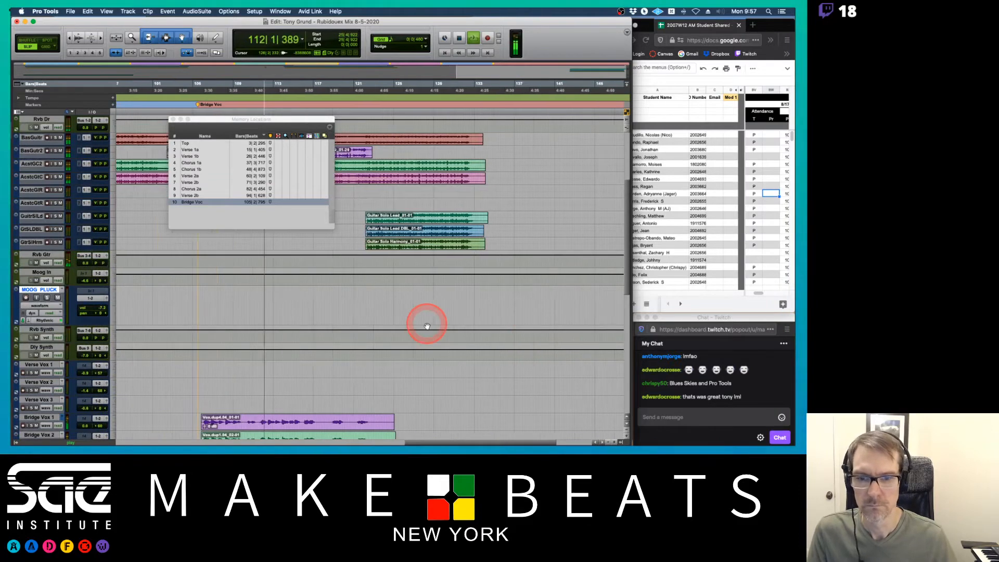
{"action": "scroll", "coordinate": [426, 323], "scroll_direction": "left", "scroll_amount": 8}
{"action": "scroll", "coordinate": [426, 325], "scroll_direction": "right", "scroll_amount": 6}
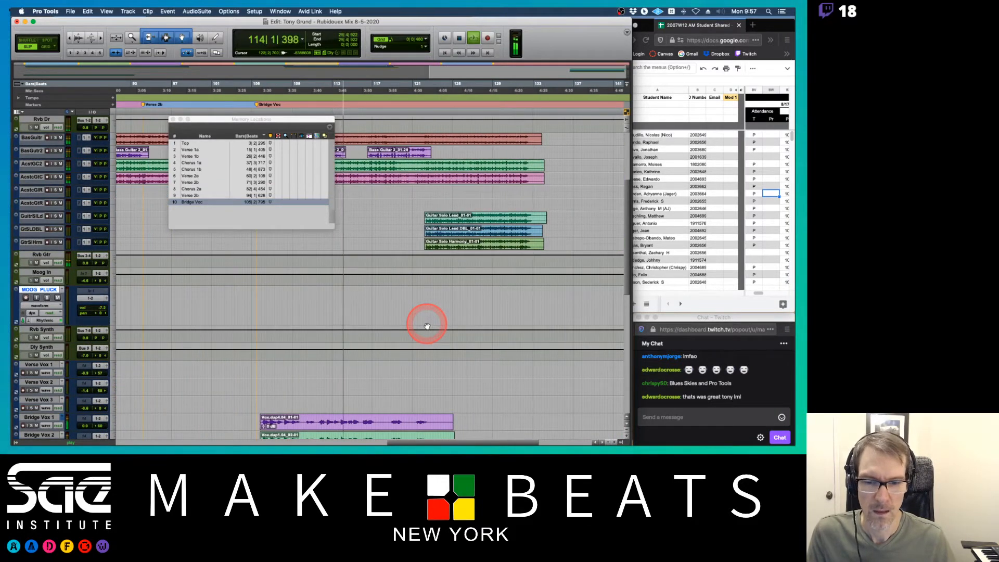
{"action": "scroll", "coordinate": [427, 325], "scroll_direction": "down", "scroll_amount": 2}
{"action": "scroll", "coordinate": [427, 325], "scroll_direction": "up", "scroll_amount": 2}
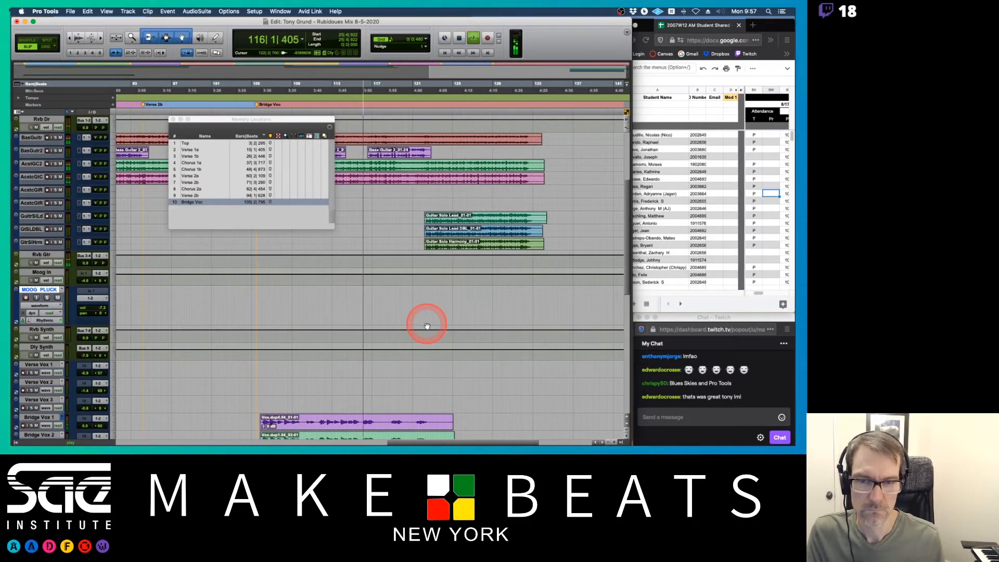
{"action": "key", "text": "KP_Enter"}
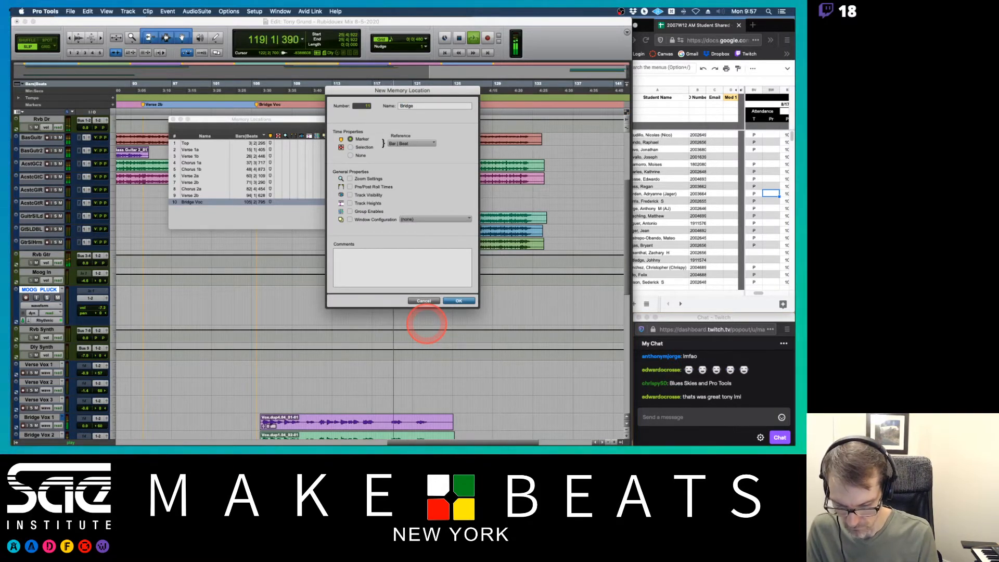
{"action": "key", "text": "Return"}
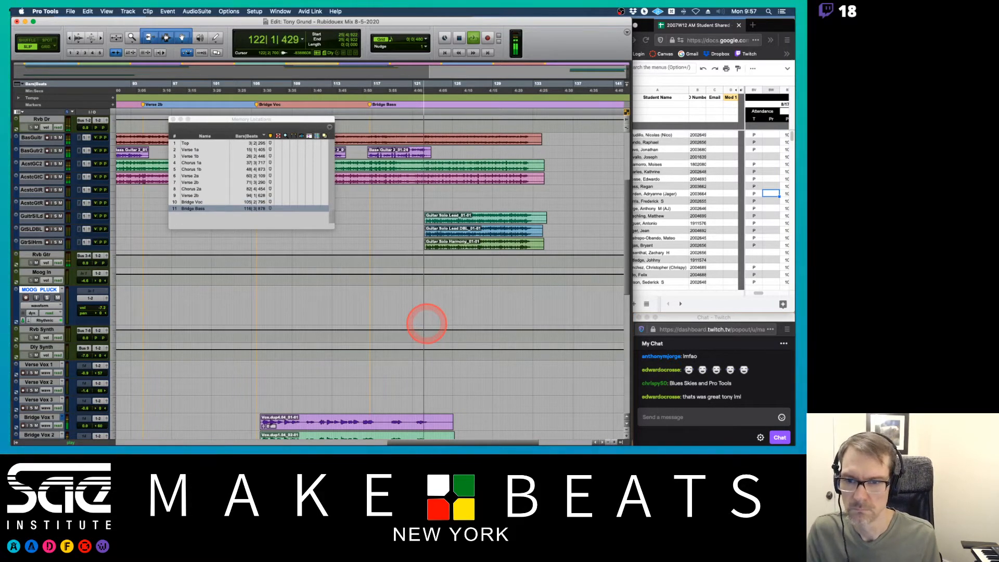
- Add a marker named "End Solo" during playback in bar 122, where the guitar solo clips begin
{"action": "key", "text": "KP_Enter"}
{"action": "type", "text": "End Solo"}
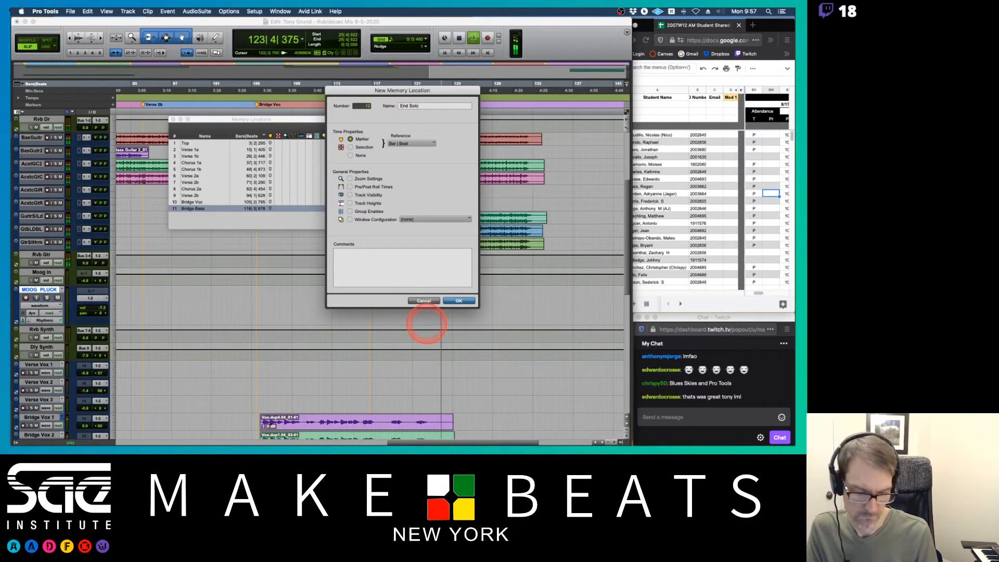
{"action": "key", "text": "Return"}
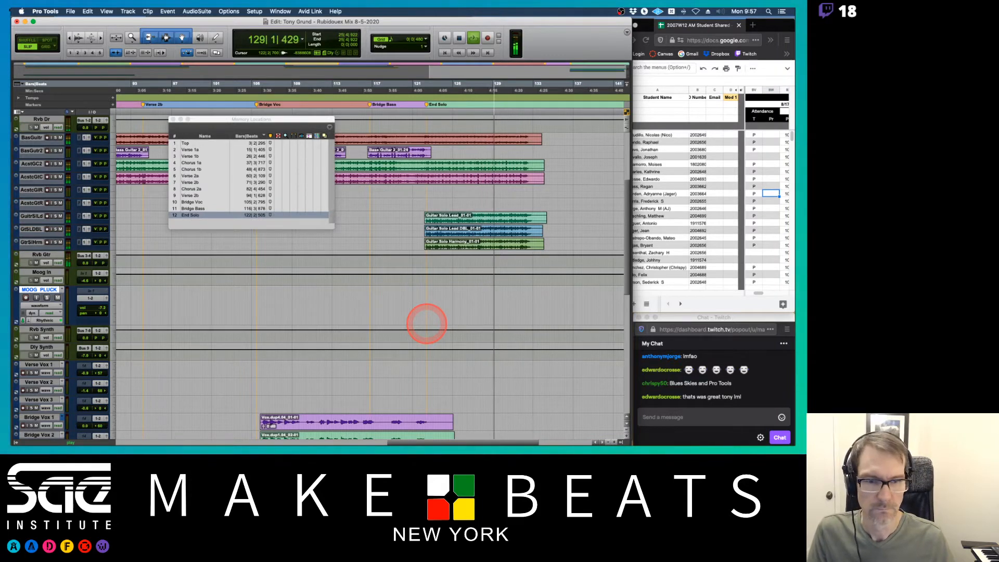
- Add a marker named "End" during playback in bar 134, where the last instrument clips finish, and stop playback
{"action": "scroll", "coordinate": [597, 272], "scroll_direction": "up", "scroll_amount": 5}
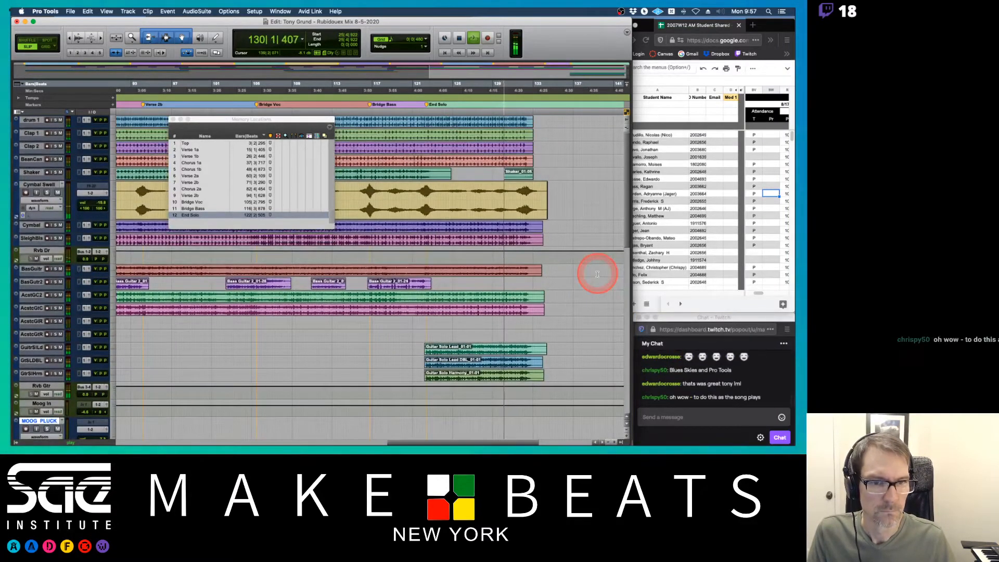
{"action": "scroll", "coordinate": [597, 274], "scroll_direction": "down", "scroll_amount": 8}
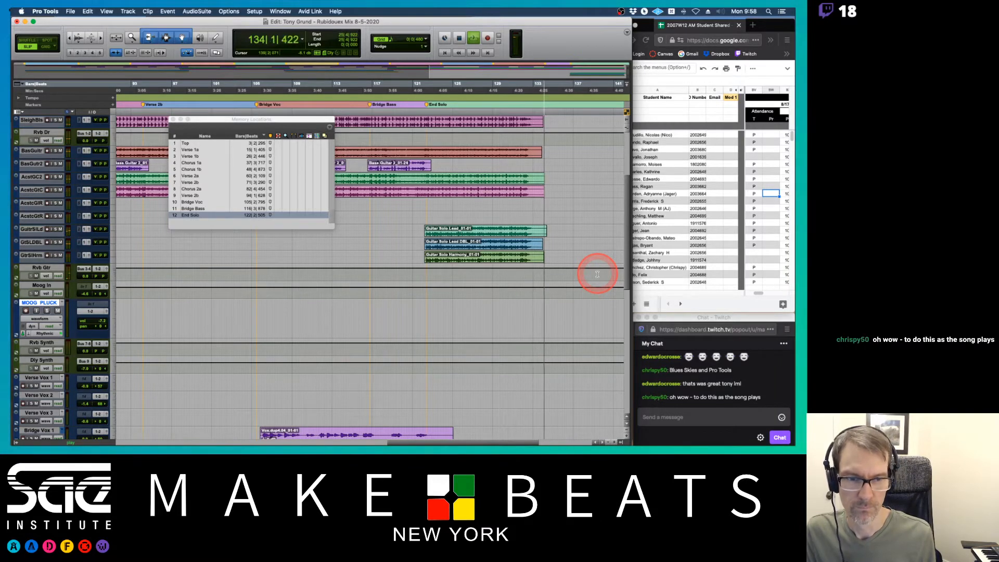
{"action": "key", "text": "KP_Enter"}
{"action": "type", "text": "End"}
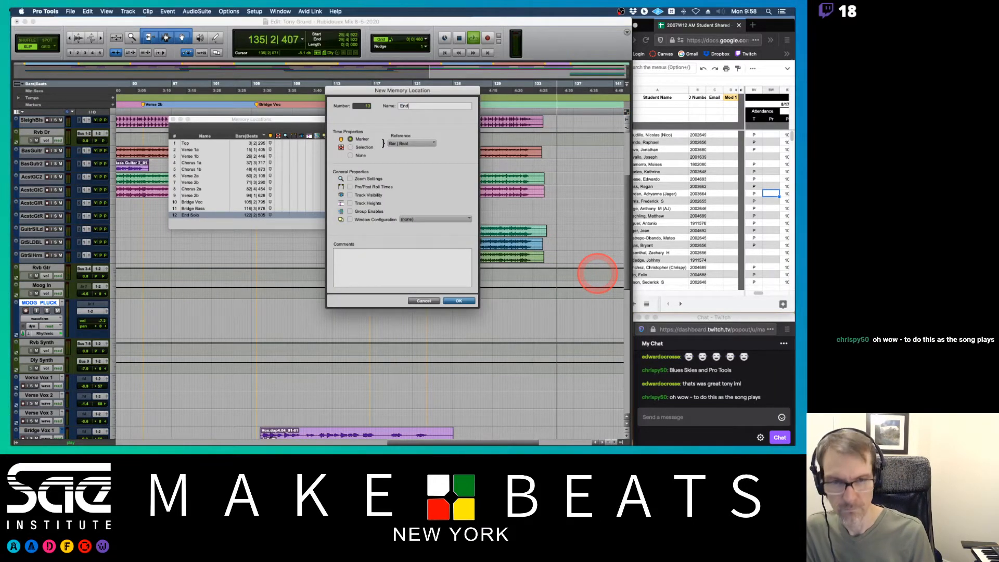
{"action": "key", "text": "Return"}
{"action": "key", "text": "space"}
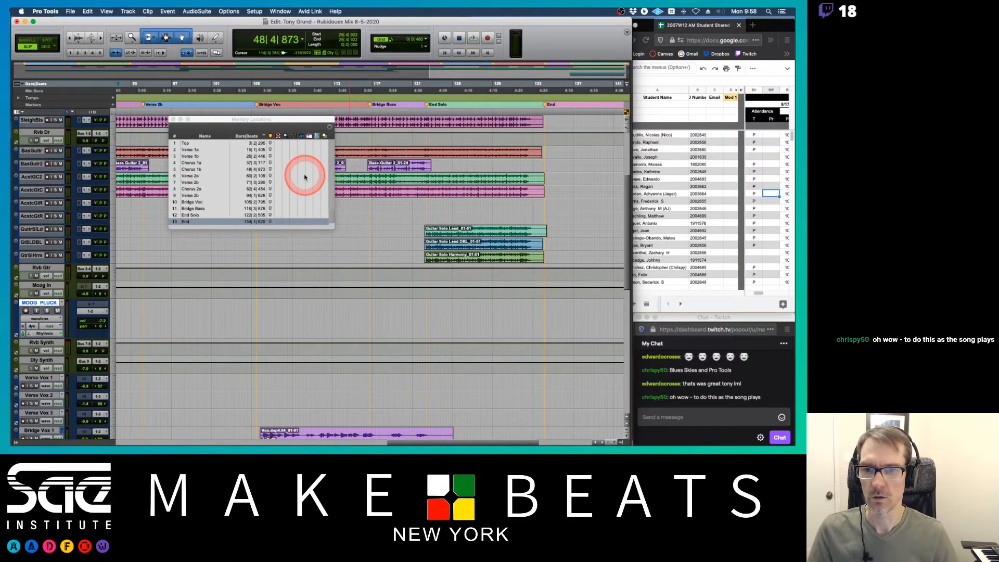
- Hide the main counter column in the Memory Locations window and move the narrowed window toward the middle of the timeline
{"action": "left_click", "coordinate": [329, 128]}
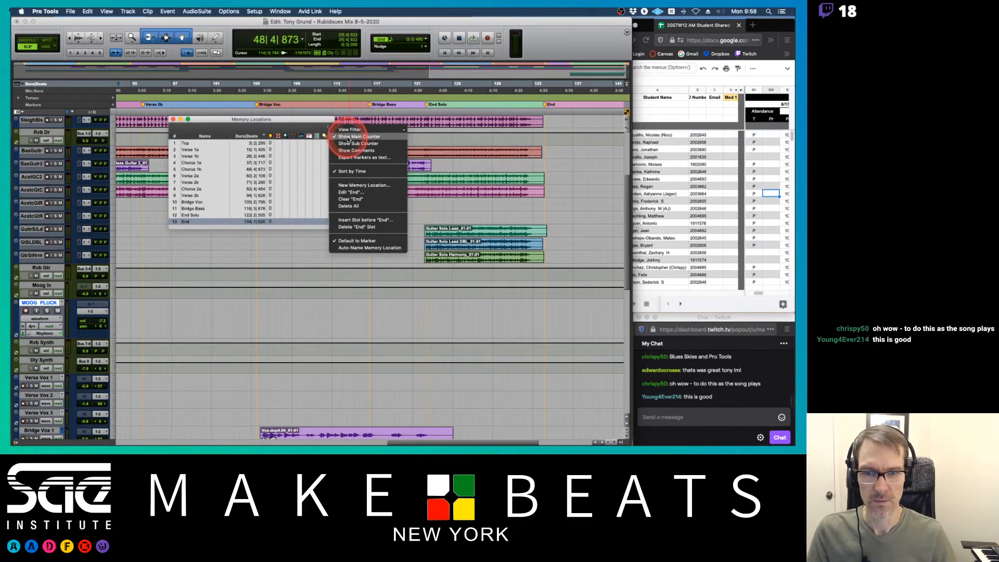
{"action": "left_click", "coordinate": [348, 137]}
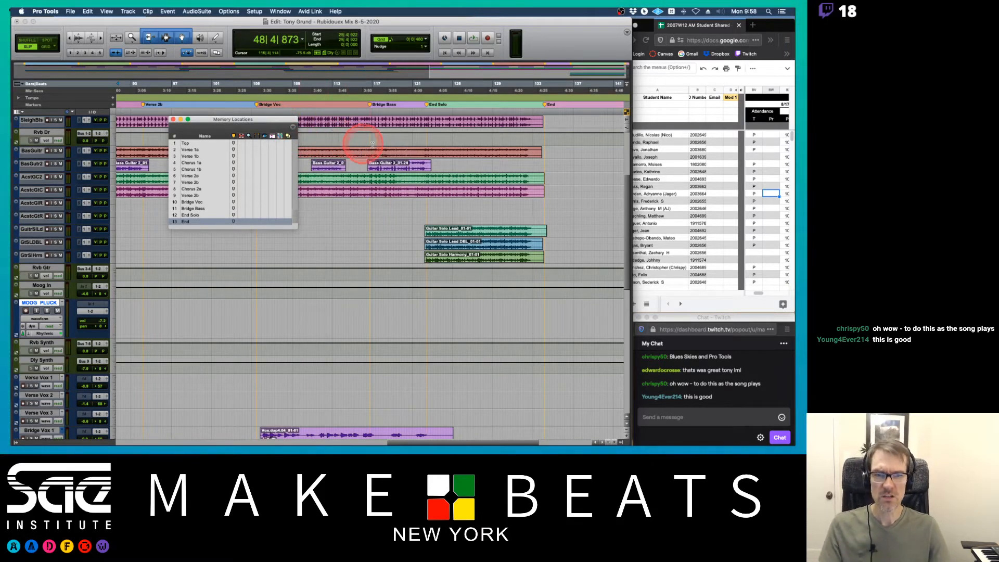
{"action": "left_click_drag", "start_coordinate": [221, 121], "coordinate": [353, 119]}
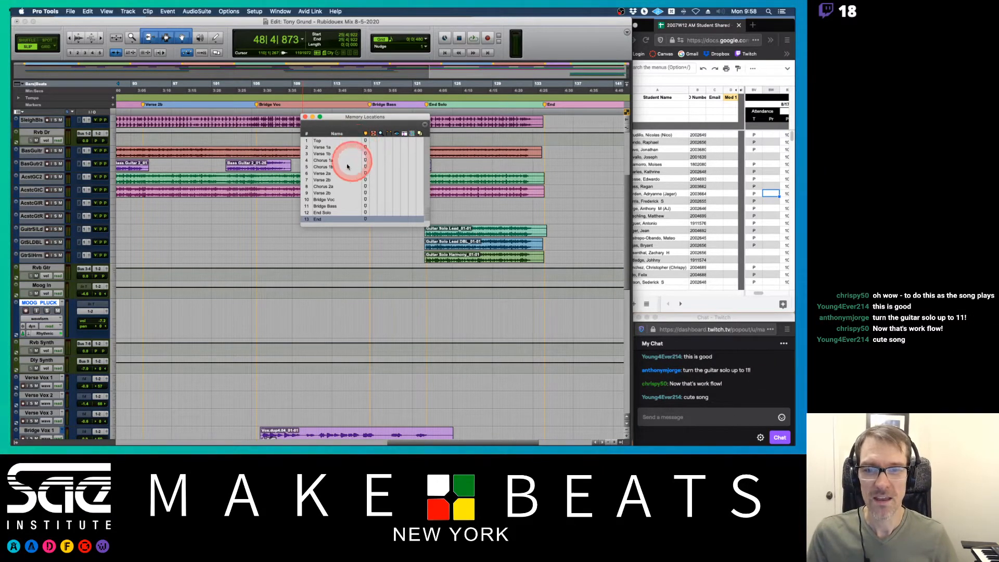
- Recall the memory locations between Verse 1a and Chorus 2a one after another to check where each song section starts
{"action": "left_click", "coordinate": [326, 173]}
{"action": "left_click", "coordinate": [330, 180]}
{"action": "left_click", "coordinate": [328, 186]}
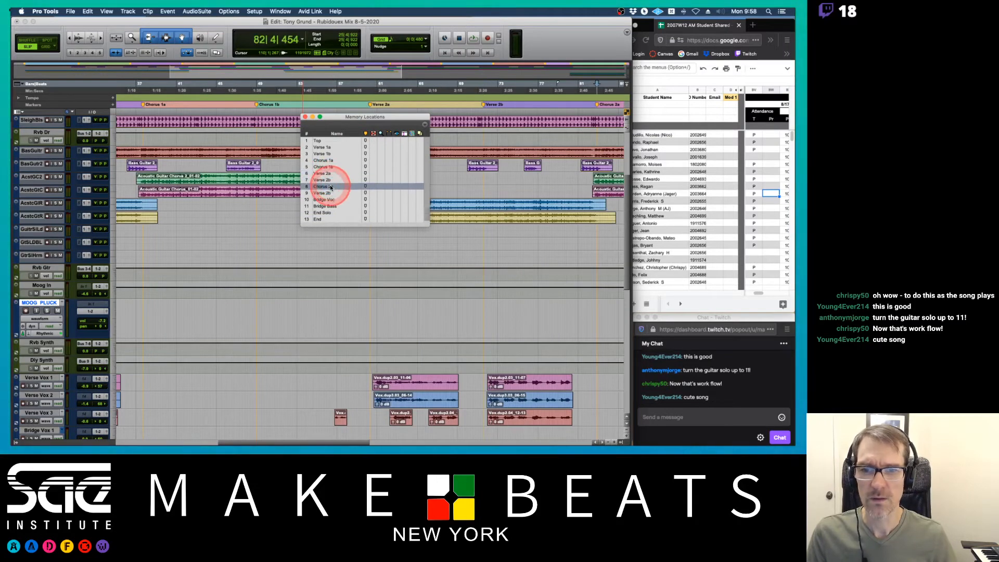
{"action": "left_click", "coordinate": [333, 161]}
{"action": "left_click", "coordinate": [329, 154]}
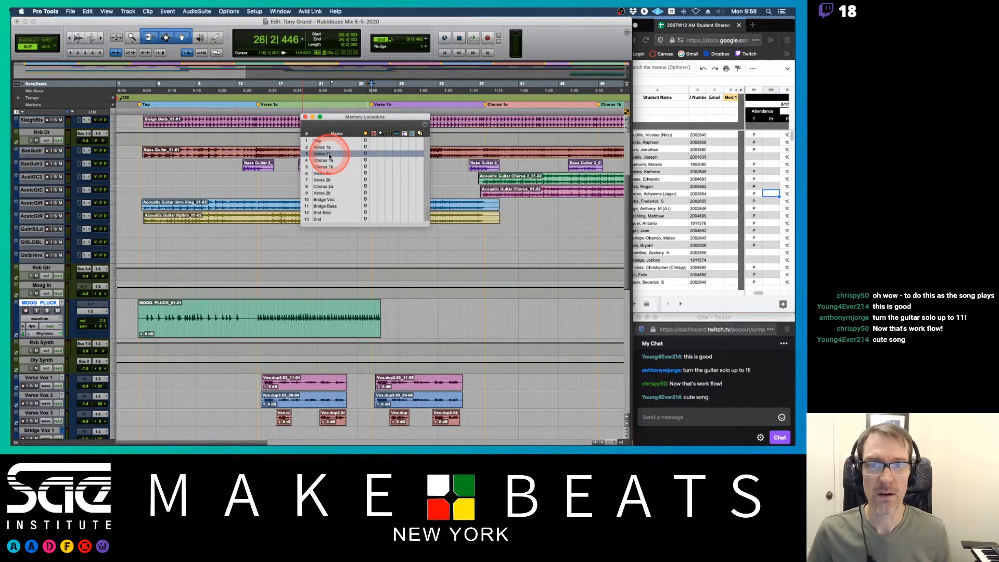
{"action": "left_click", "coordinate": [327, 147]}
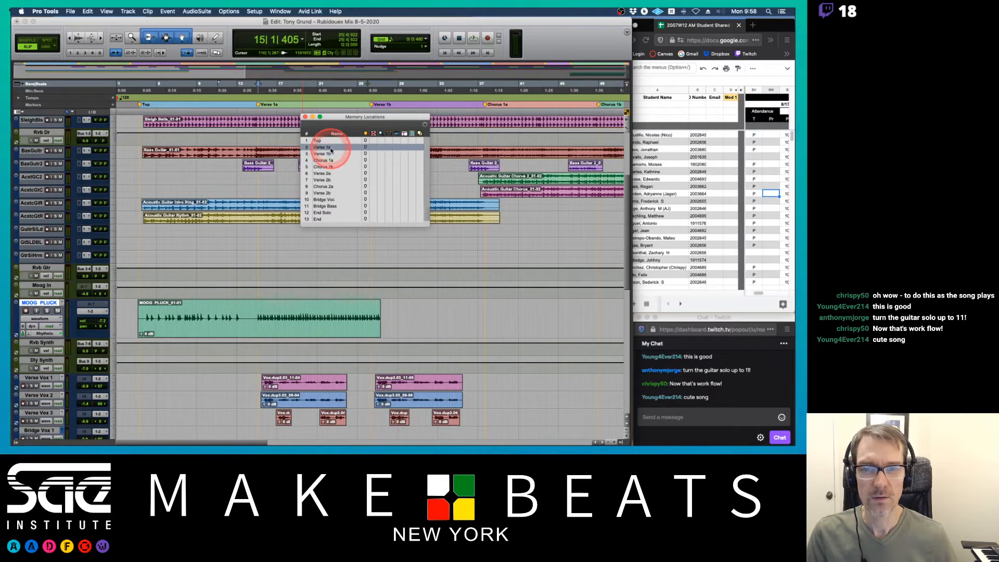
{"action": "left_click", "coordinate": [333, 161]}
{"action": "left_click", "coordinate": [334, 167]}
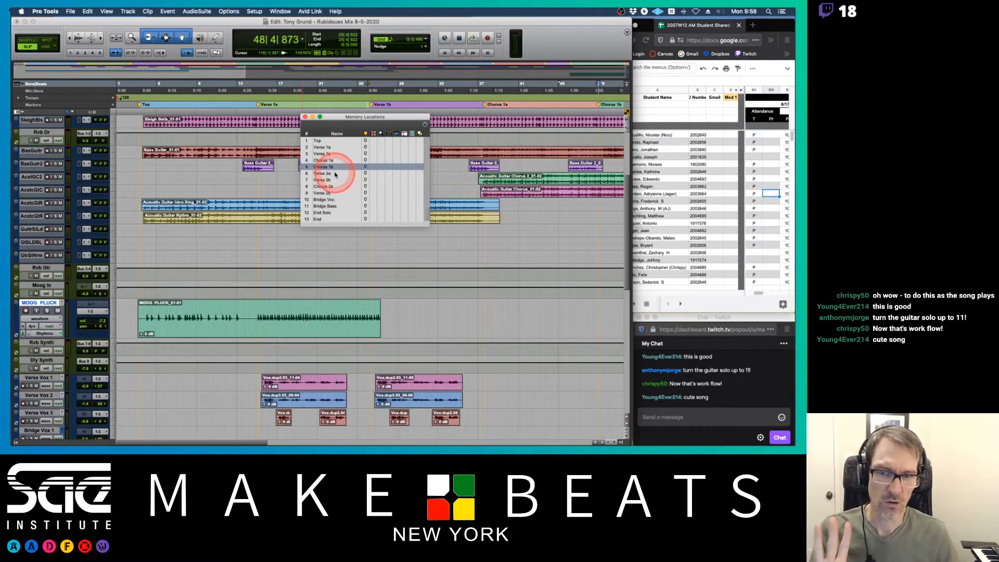
{"action": "left_click", "coordinate": [336, 174]}
{"action": "left_click", "coordinate": [338, 180]}
{"action": "left_click", "coordinate": [337, 186]}
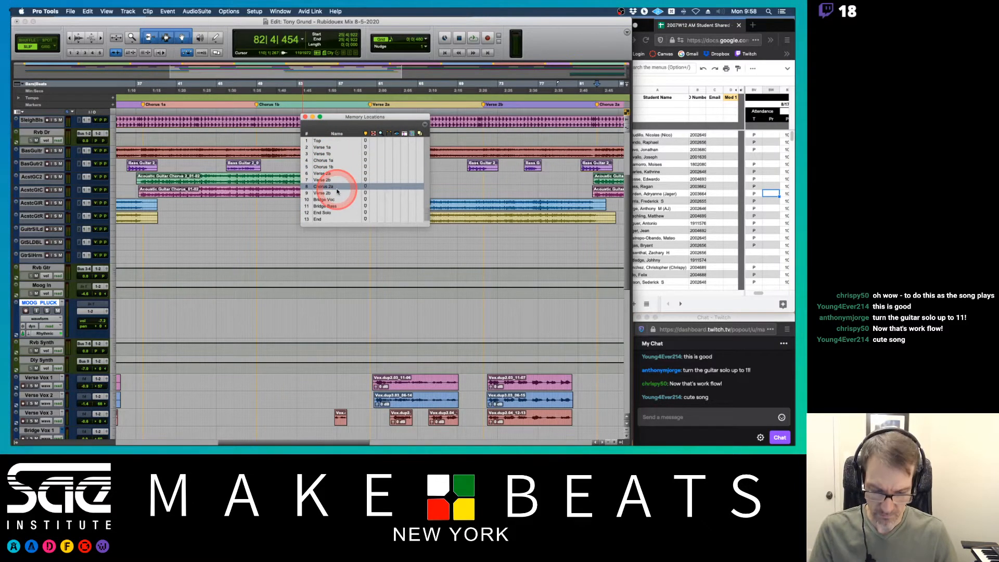
- Play the session briefly from the Chorus 1a marker and stop playback
{"action": "key", "text": "r"}
{"action": "key", "text": "r"}
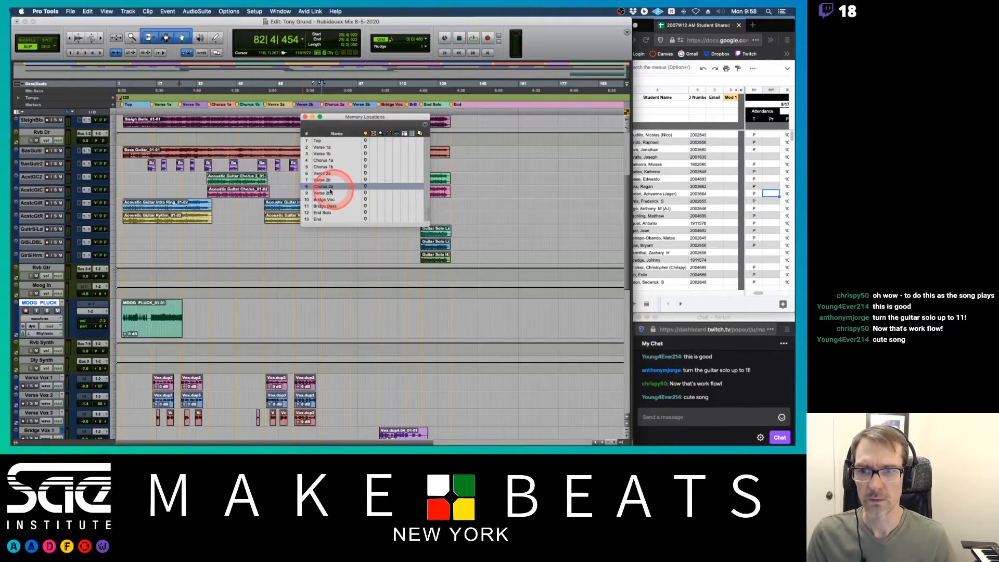
{"action": "left_click", "coordinate": [329, 160]}
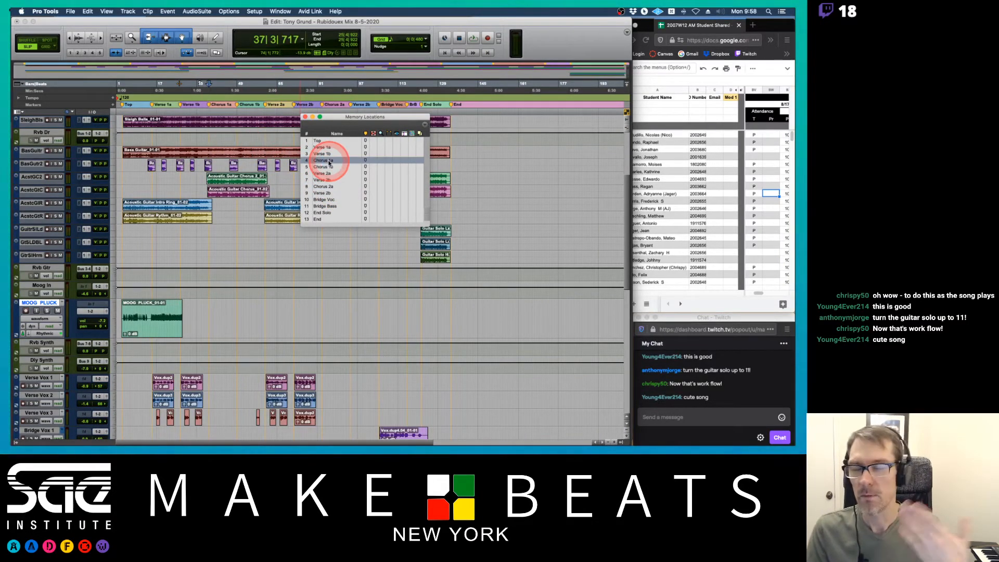
{"action": "key", "text": "space"}
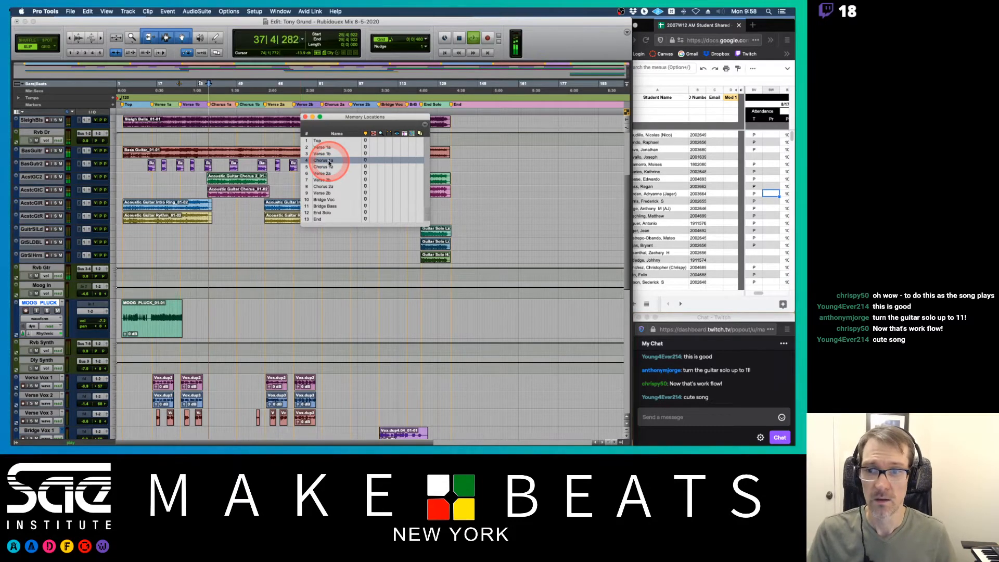
{"action": "key", "text": "space"}
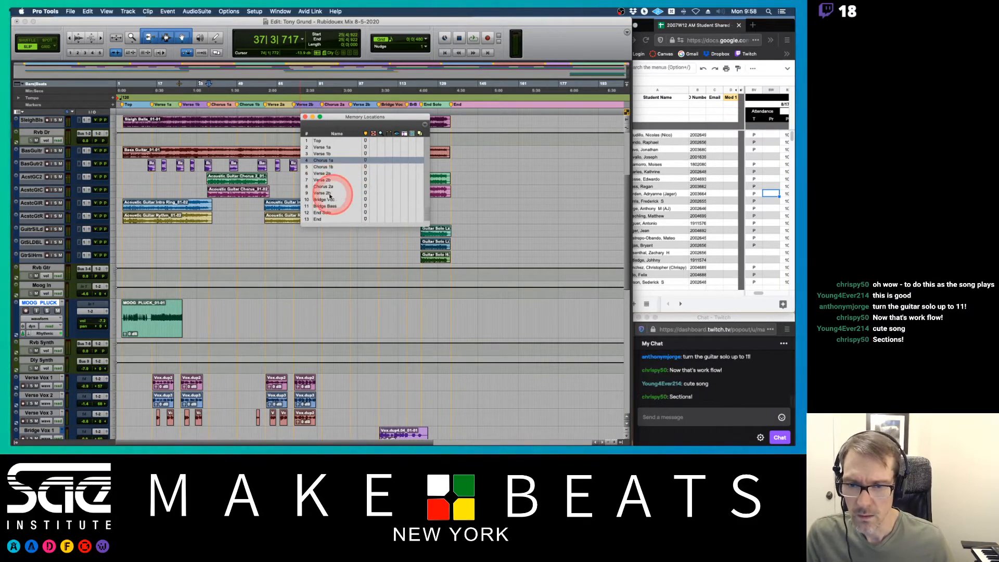
- Rename memory location 9 as "Chorus 2b" and play briefly from it to check the section
{"action": "double_click", "coordinate": [321, 193]}
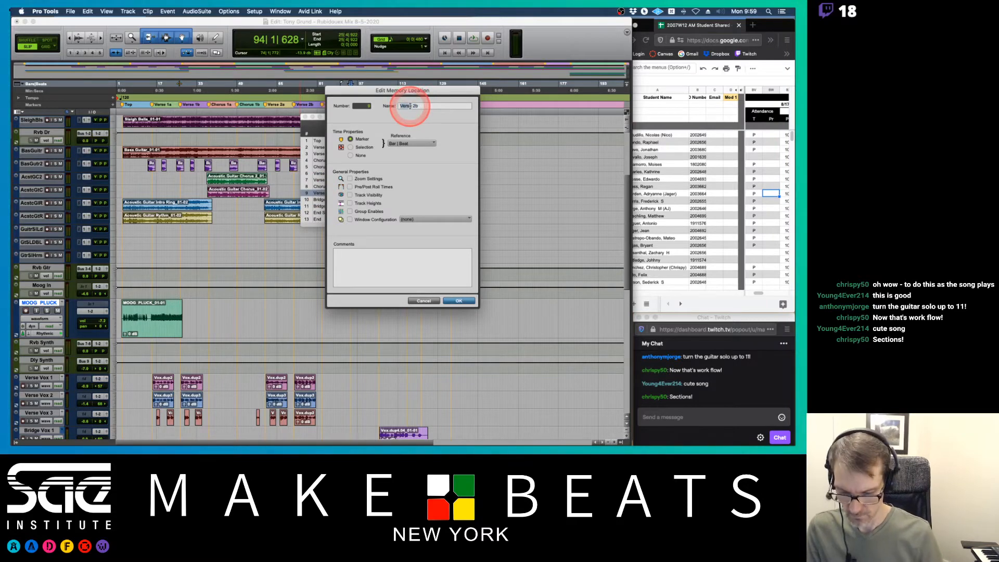
{"action": "key", "text": "Escape"}
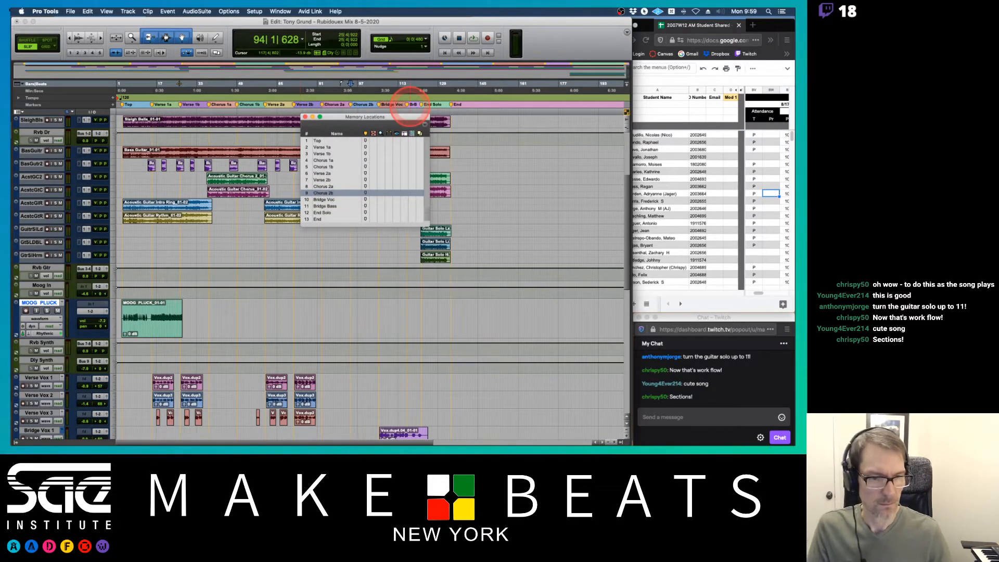
{"action": "left_click", "coordinate": [327, 194]}
{"action": "key", "text": "space"}
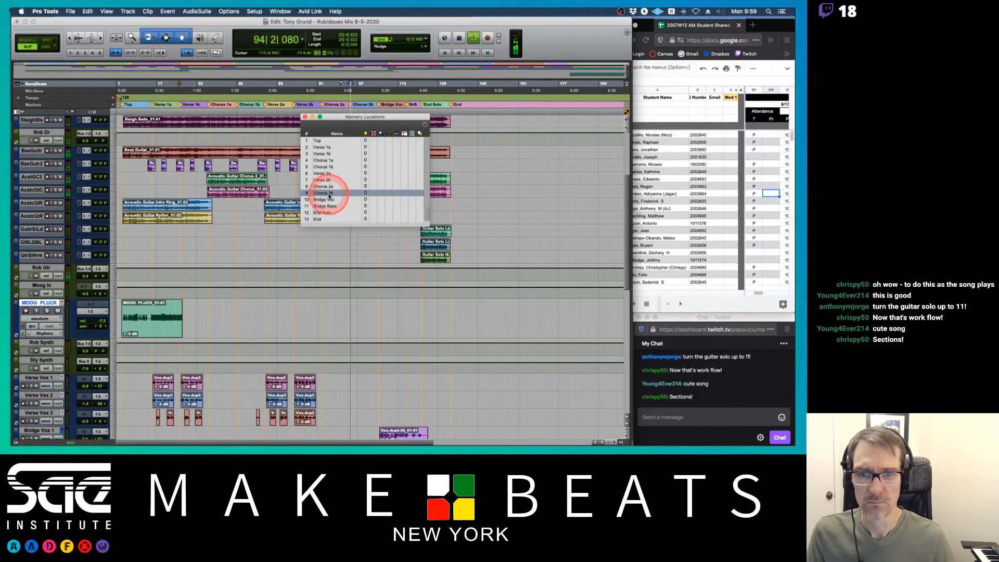
{"action": "key", "text": "space"}
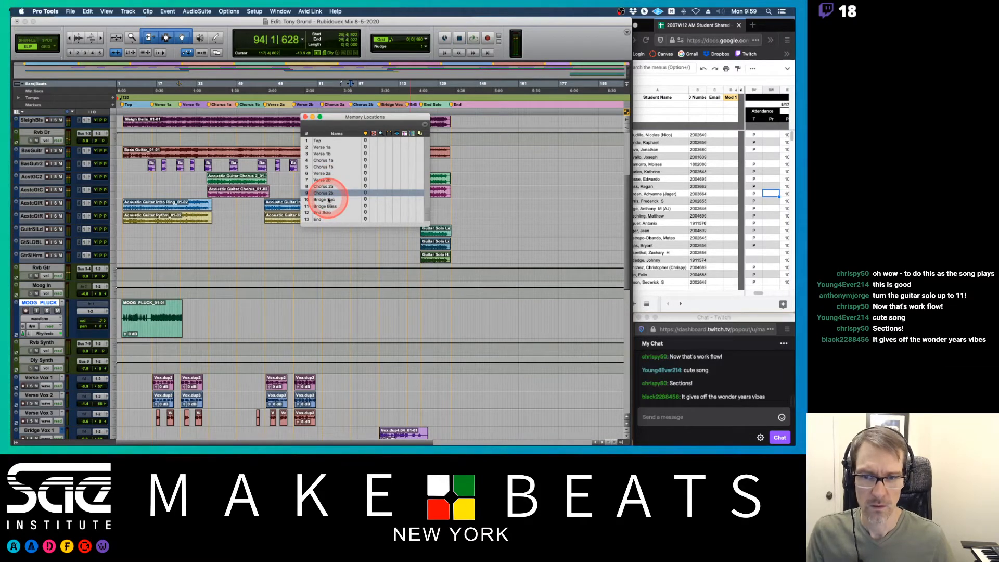
- Play from the Bridge Voc marker and from the Bridge Bass marker to check both bridge sections
{"action": "left_click", "coordinate": [328, 200]}
{"action": "key", "text": "space"}
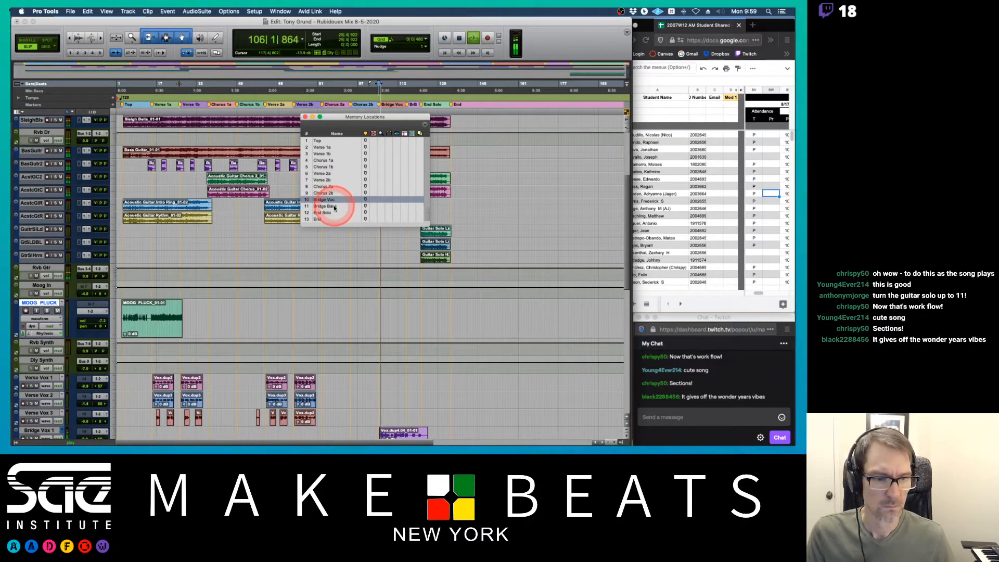
{"action": "key", "text": "space"}
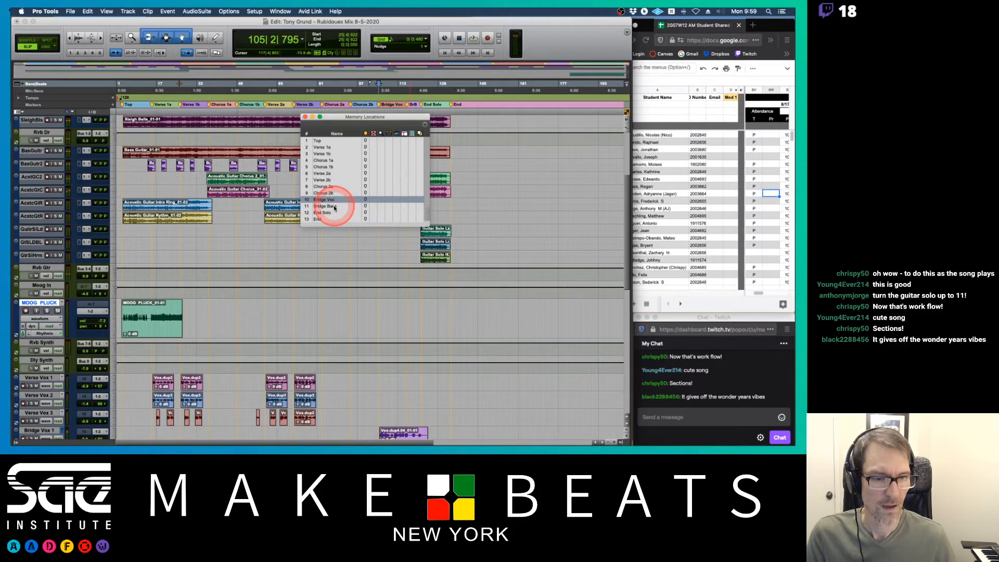
{"action": "left_click", "coordinate": [334, 207]}
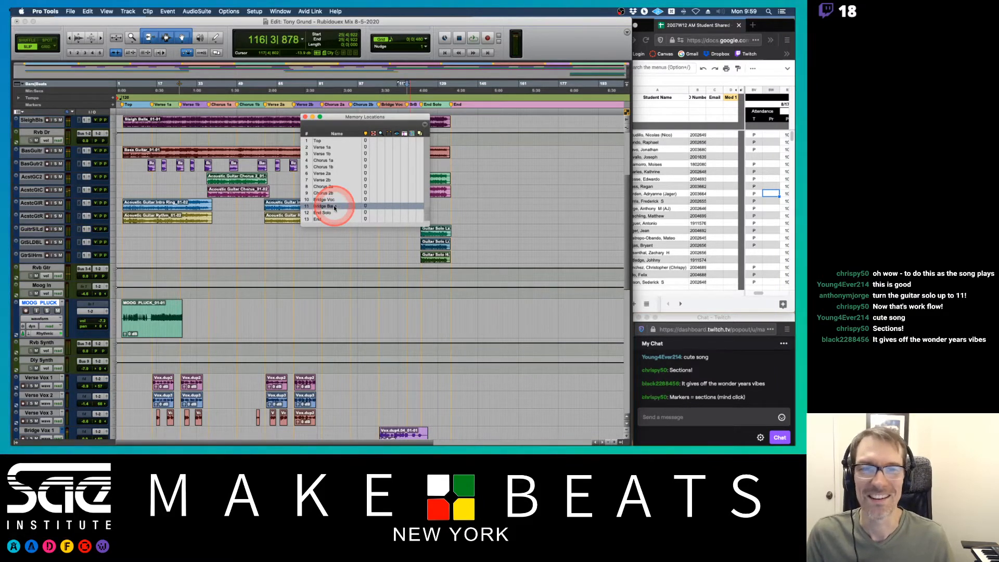
{"action": "key", "text": "space"}
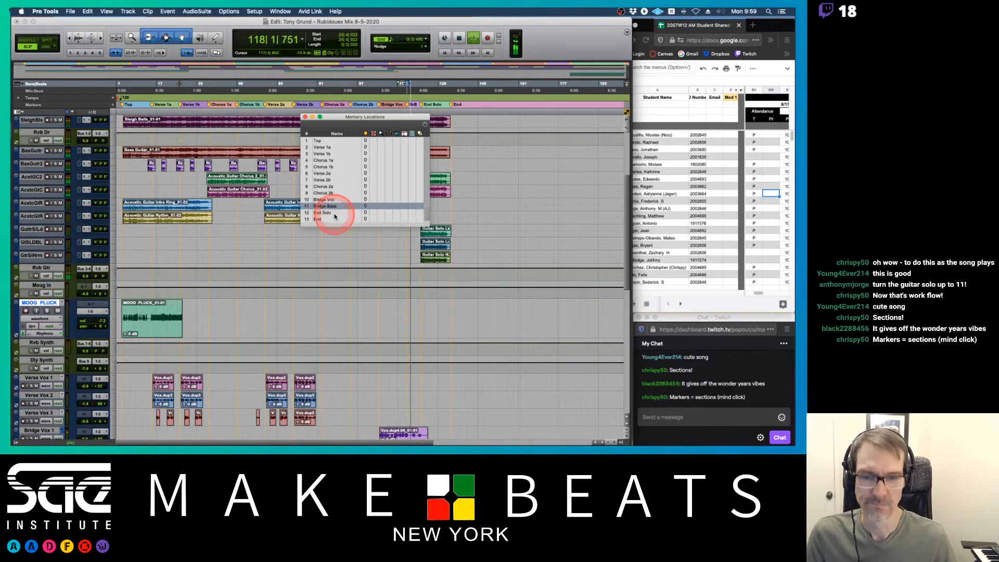
- Play from the End Solo marker to check that section, and move the Memory Locations window clear of the clips
{"action": "key", "text": "space"}
{"action": "left_click", "coordinate": [327, 213]}
{"action": "key", "text": "space"}
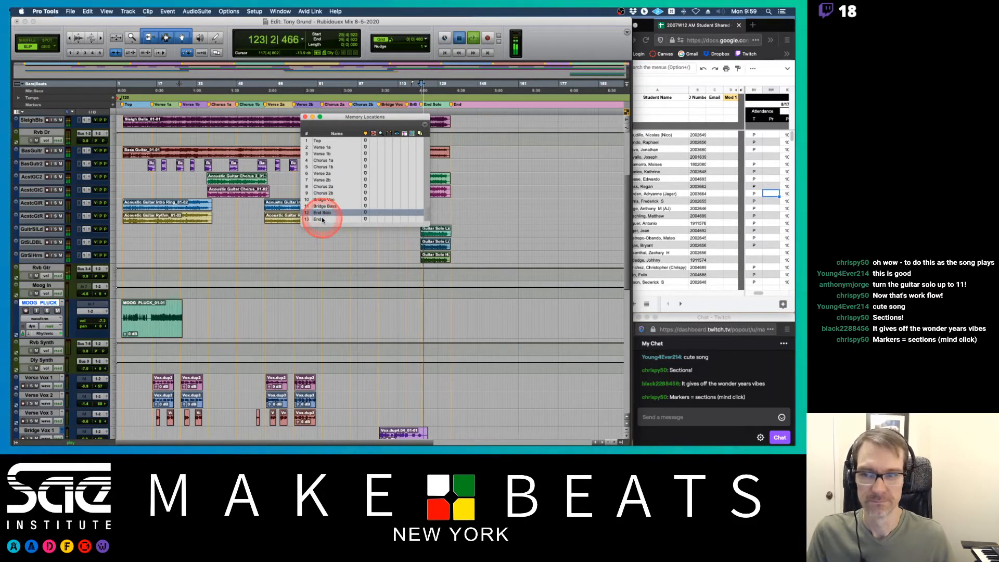
{"action": "key", "text": "space"}
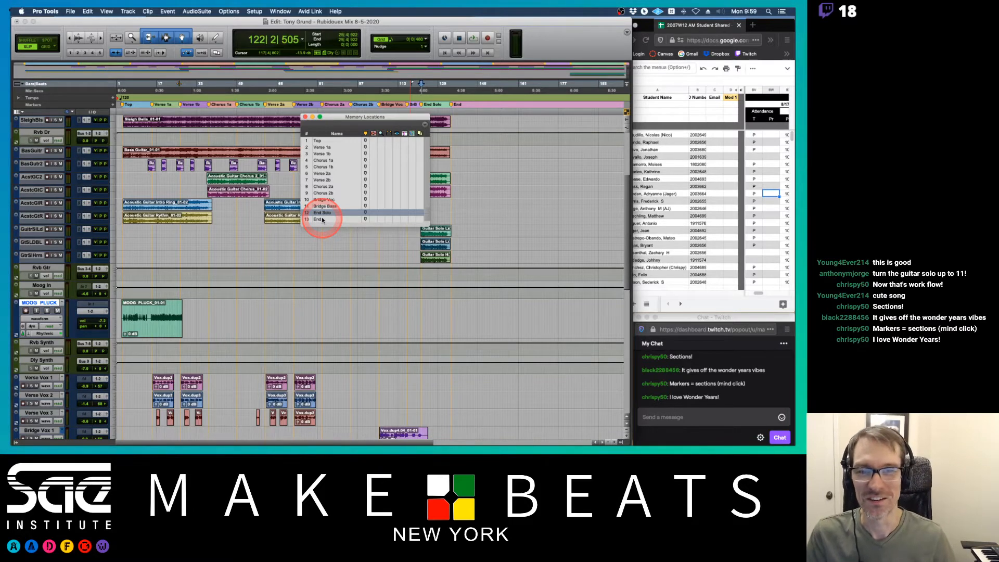
{"action": "left_click_drag", "start_coordinate": [402, 118], "coordinate": [561, 119]}
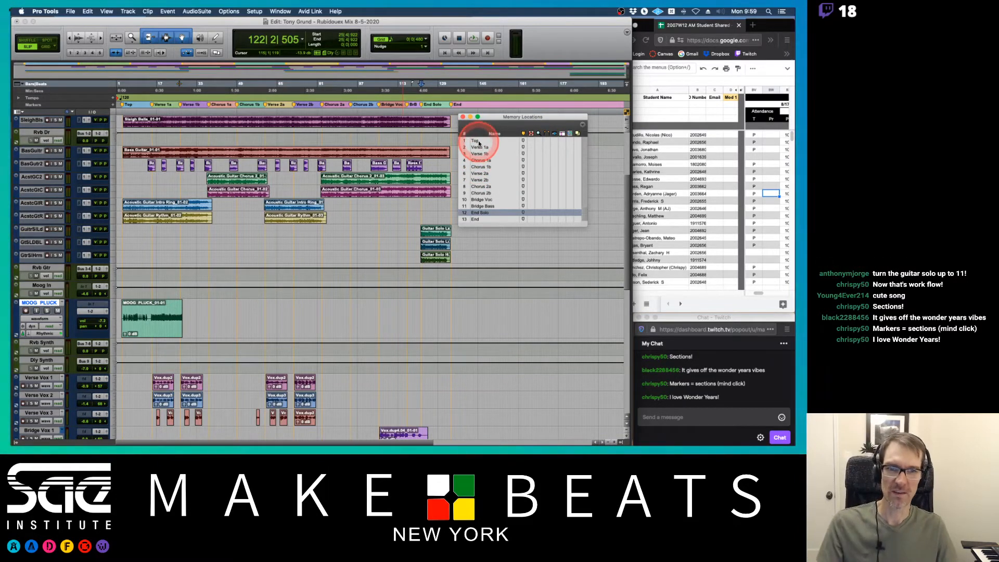
- Recall the Top and End markers, playing briefly from each to check the song's boundaries
{"action": "mouse_move", "coordinate": [479, 144]}
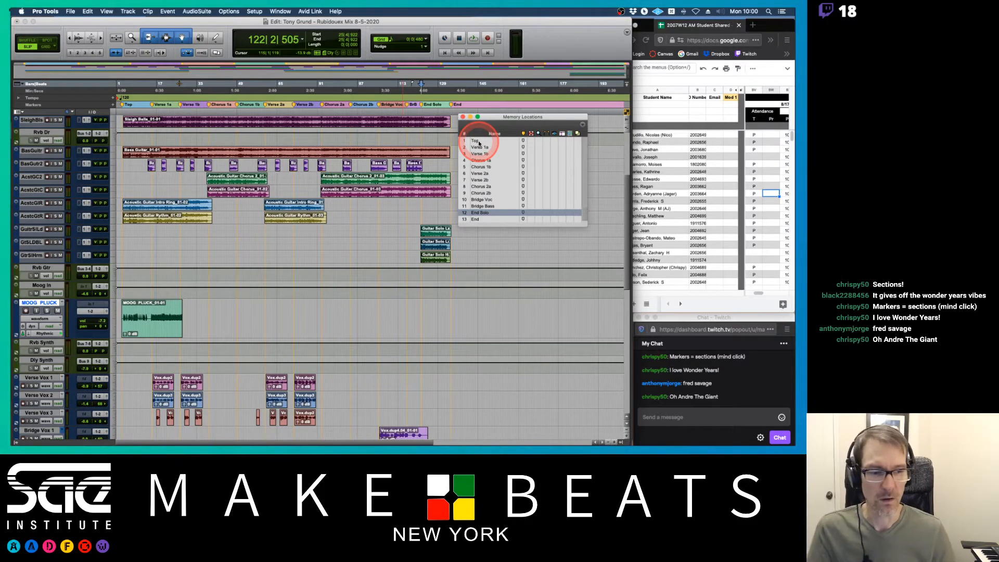
{"action": "left_click", "coordinate": [479, 143]}
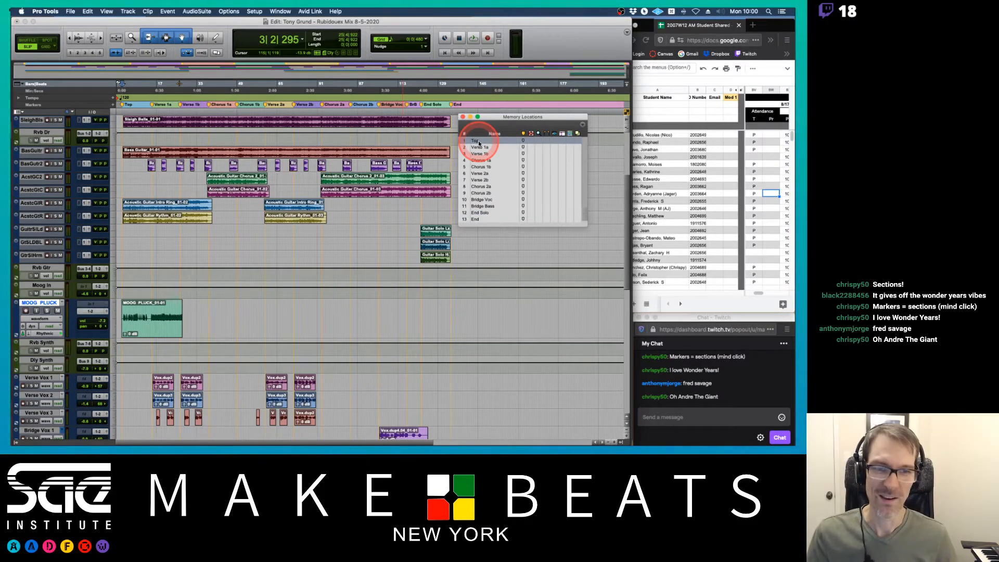
{"action": "key", "text": "space"}
{"action": "key", "text": "space"}
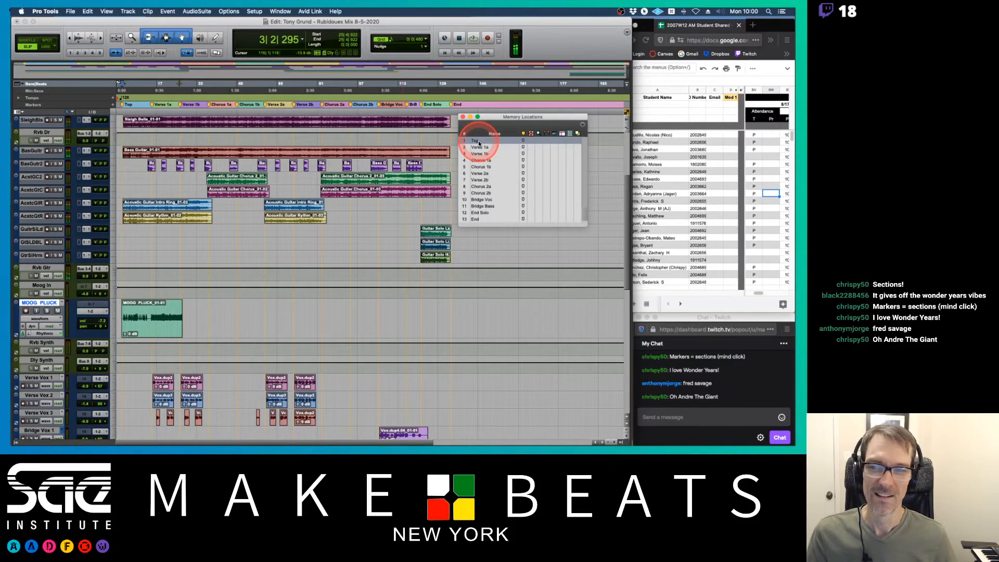
{"action": "left_click", "coordinate": [489, 218]}
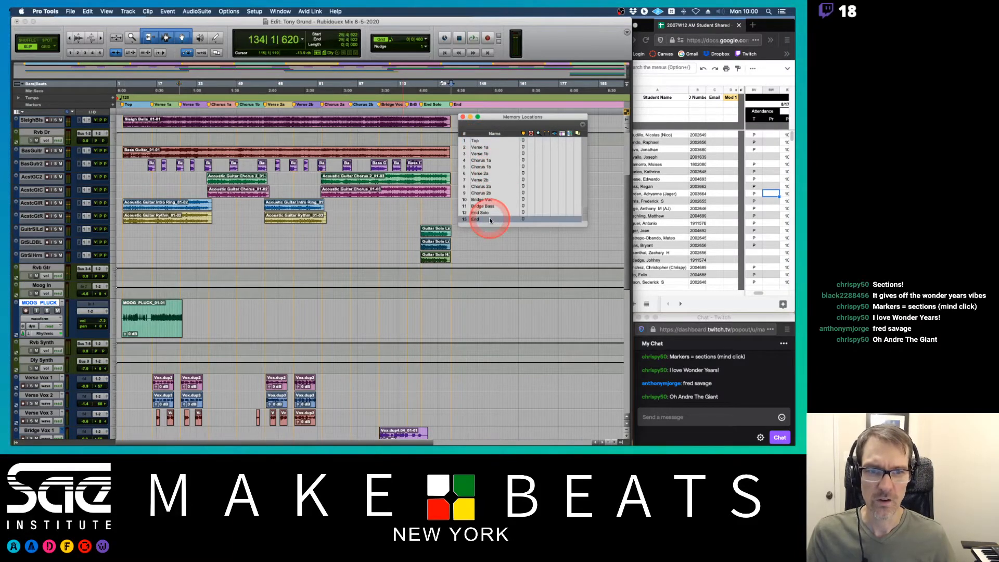
{"action": "key", "text": "space"}
{"action": "key", "text": "space"}
{"action": "left_click_drag", "start_coordinate": [494, 116], "coordinate": [525, 123]}
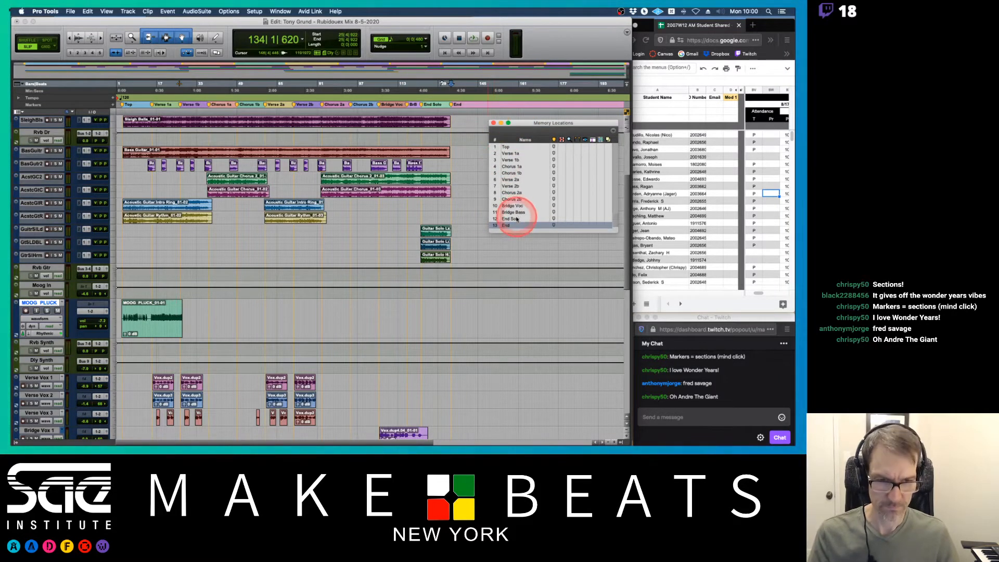
- Trim the Cymbal Swell and lead guitar solo clips at the song's end back to just before the End marker
{"action": "key", "text": "t"}
{"action": "key", "text": "t"}
{"action": "key", "text": "t"}
{"action": "key", "text": "t"}
{"action": "key", "text": "t"}
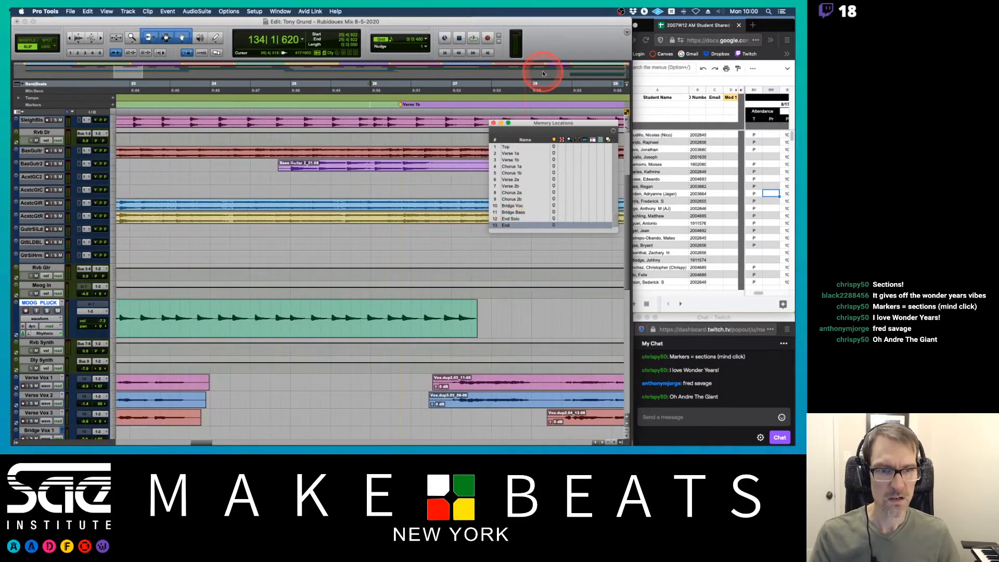
{"action": "left_click", "coordinate": [503, 91]}
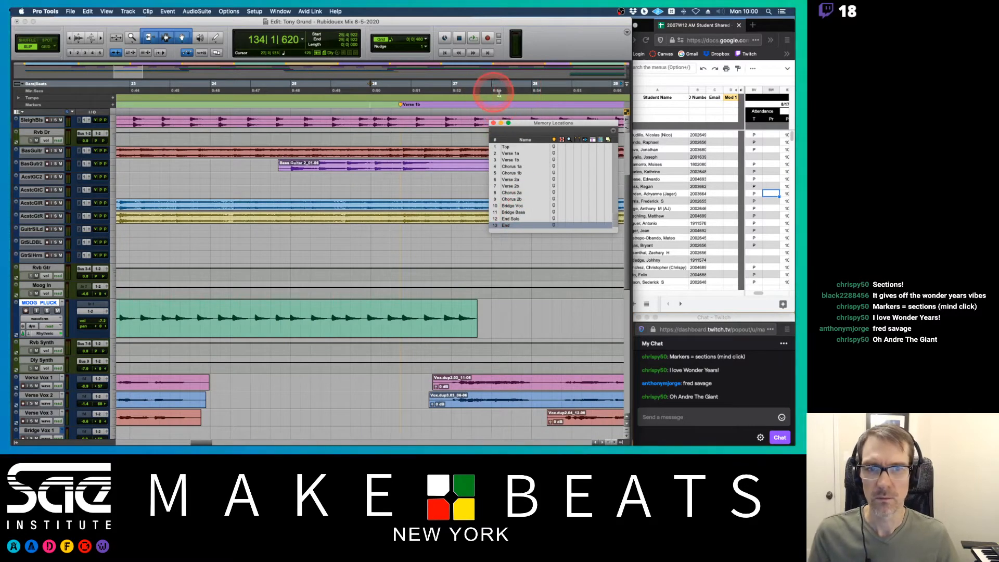
{"action": "left_click", "coordinate": [488, 97]}
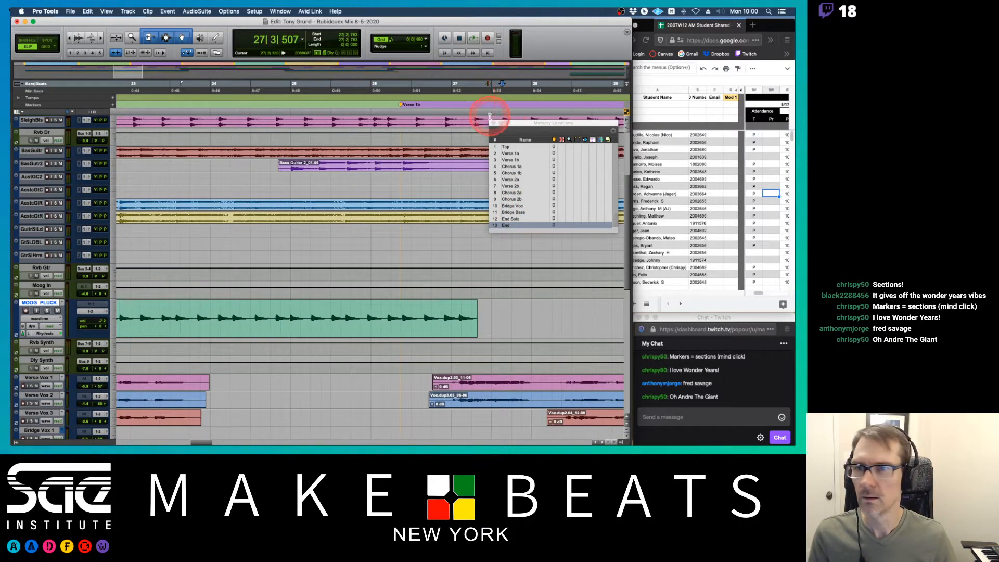
{"action": "scroll", "coordinate": [492, 116], "scroll_direction": "right", "scroll_amount": 5}
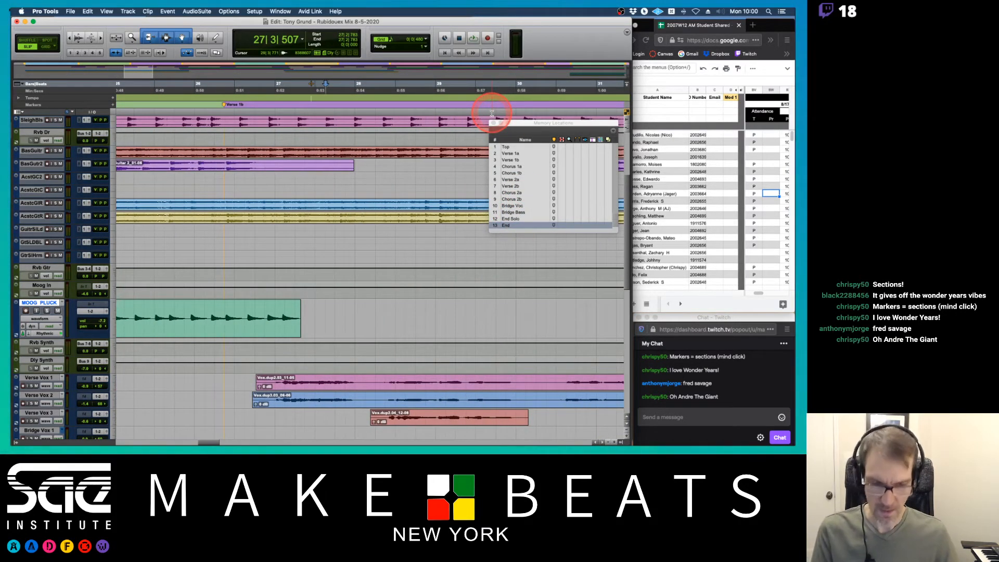
{"action": "left_click", "coordinate": [522, 223]}
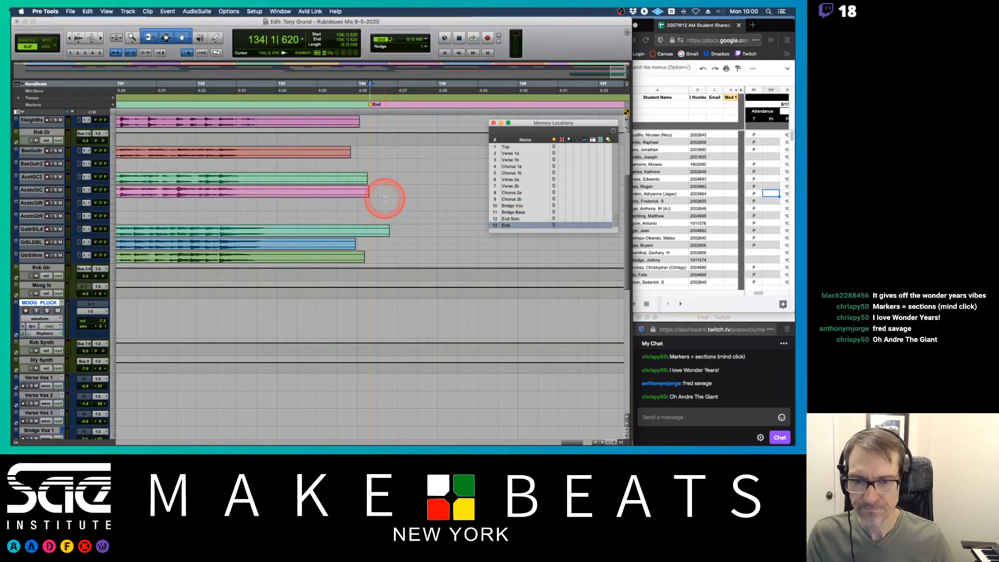
{"action": "scroll", "coordinate": [395, 203], "scroll_direction": "up", "scroll_amount": 5}
{"action": "left_click_drag", "start_coordinate": [406, 191], "coordinate": [367, 193]}
{"action": "scroll", "coordinate": [405, 268], "scroll_direction": "down", "scroll_amount": 2}
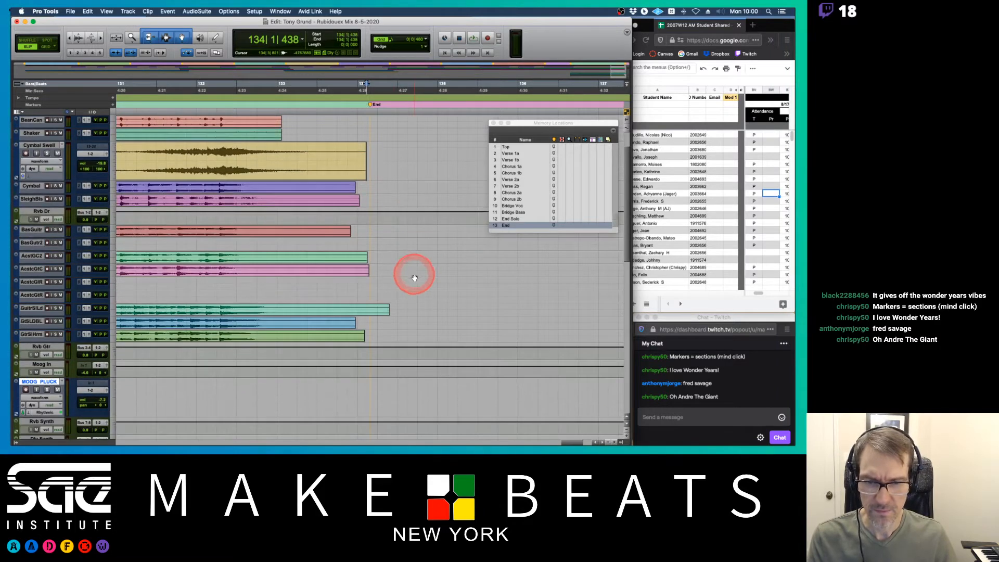
{"action": "left_click_drag", "start_coordinate": [405, 309], "coordinate": [368, 307]}
{"action": "left_click", "coordinate": [368, 307]}
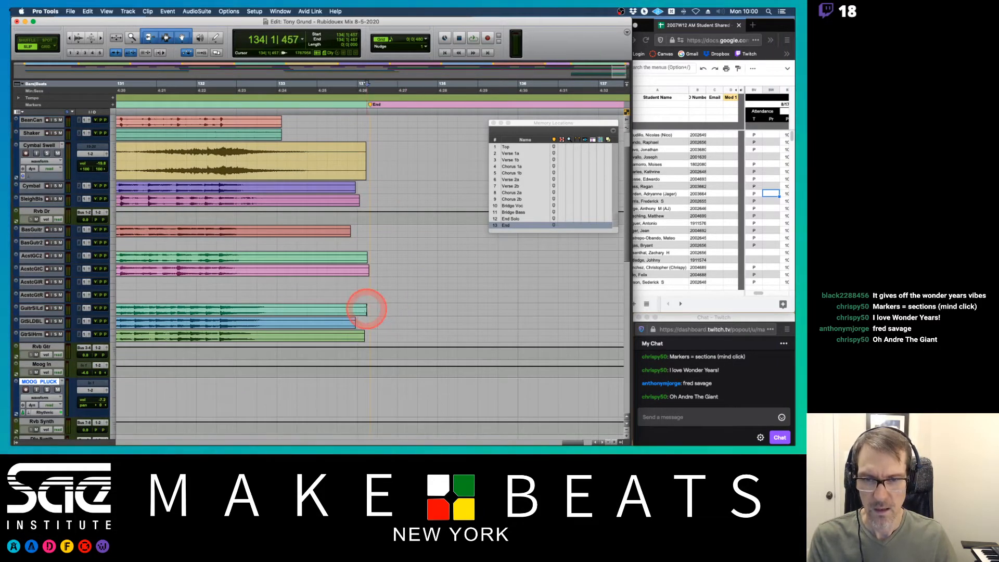
{"action": "scroll", "coordinate": [372, 294], "scroll_direction": "up", "scroll_amount": 2}
{"action": "scroll", "coordinate": [391, 195], "scroll_direction": "down", "scroll_amount": 2}
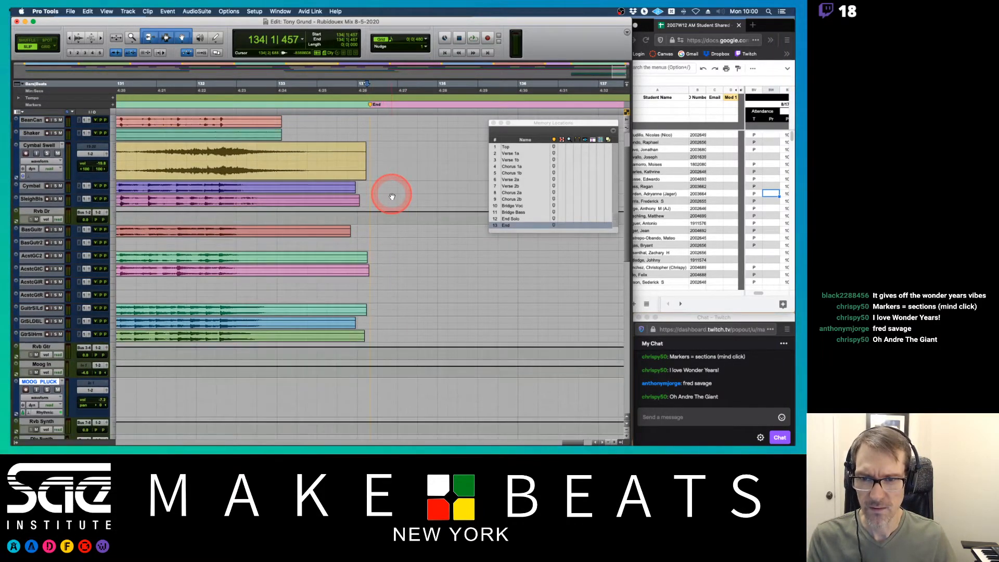
- Add an Equal Gain, Standard-shape fade-out across the clip endings from Cymbal Swell down to the guitar solo harmony track, starting at about 133|4|383
{"action": "left_click_drag", "start_coordinate": [400, 151], "coordinate": [345, 341]}
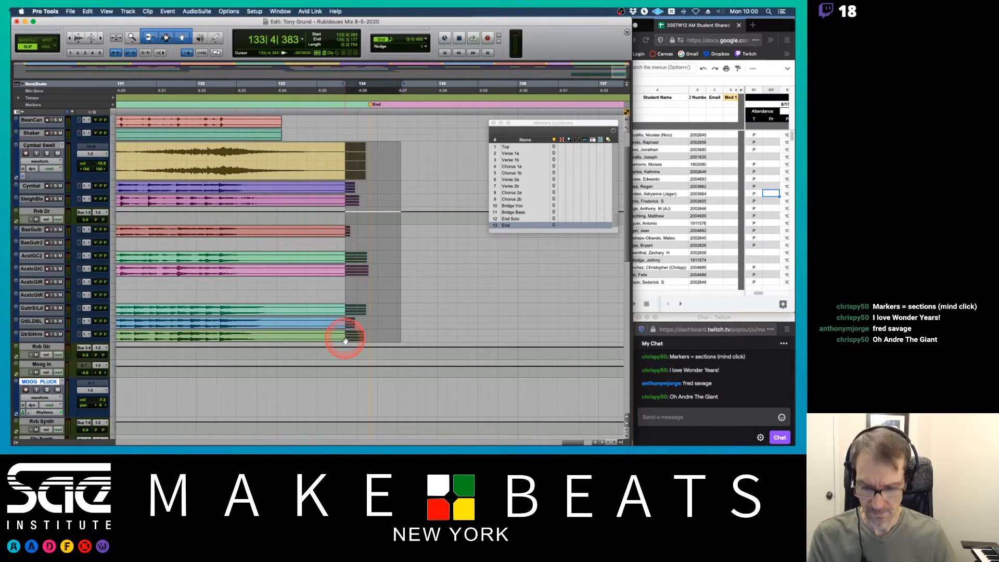
{"action": "key", "text": "super+f"}
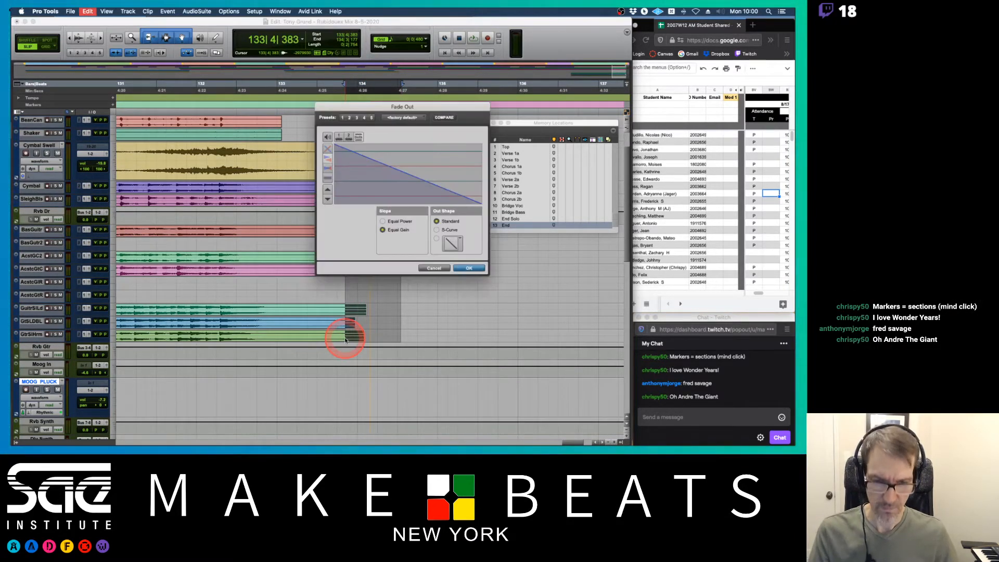
{"action": "key", "text": "Return"}
{"action": "scroll", "coordinate": [453, 305], "scroll_direction": "down", "scroll_amount": 10}
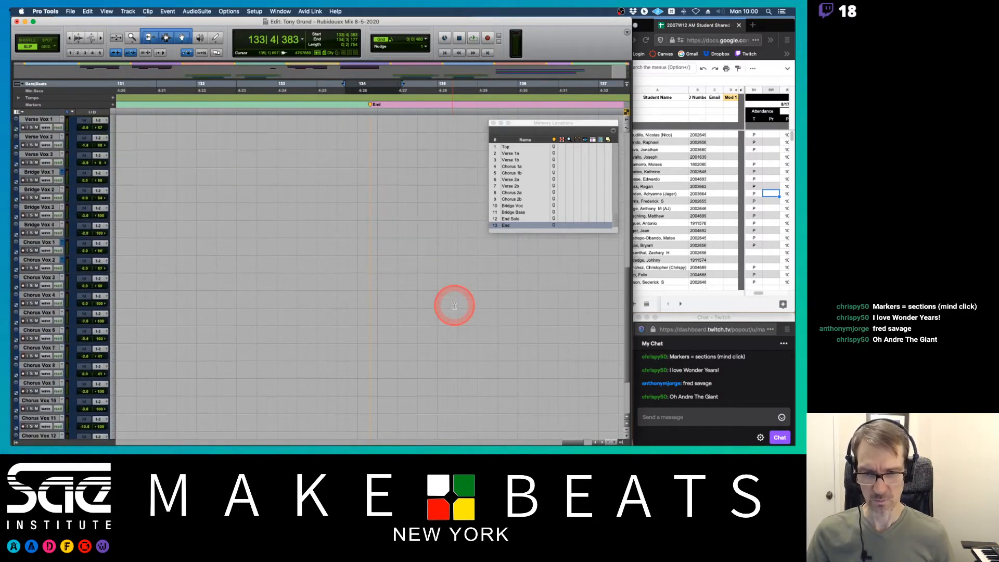
{"action": "scroll", "coordinate": [454, 305], "scroll_direction": "up", "scroll_amount": 10}
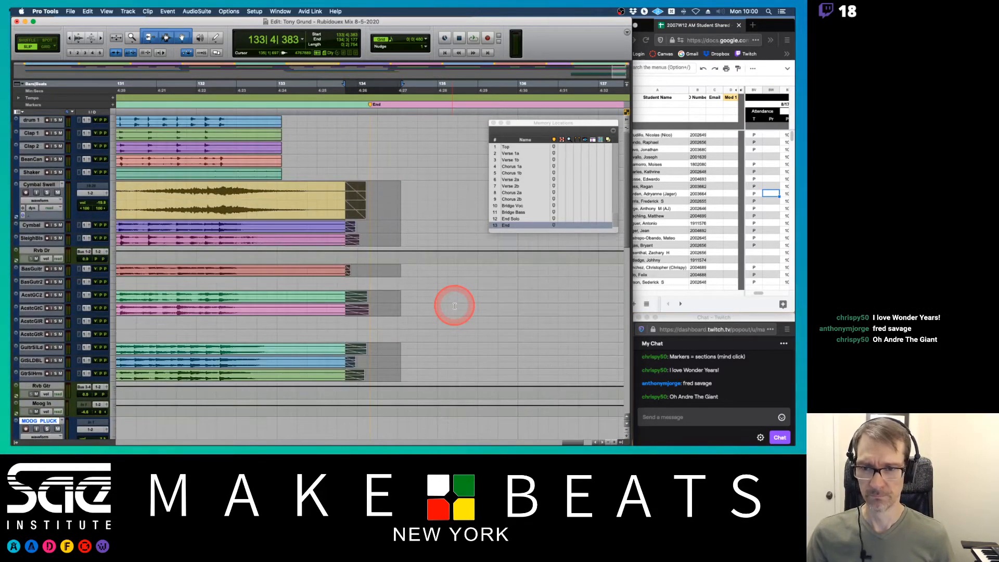
- Play from about bar 132 to check the fade-outs, and return to the End marker
{"action": "left_click", "coordinate": [203, 90]}
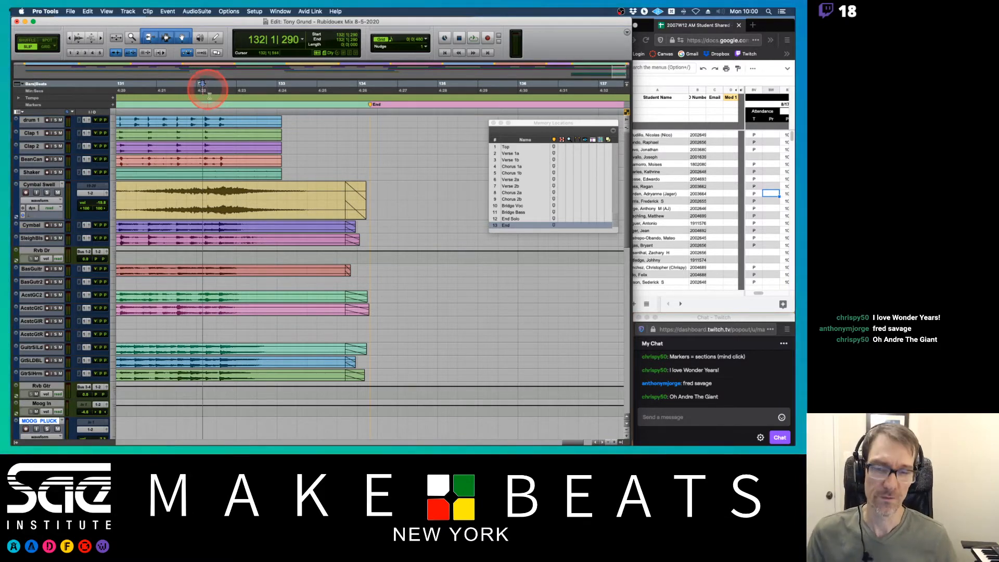
{"action": "key", "text": "space"}
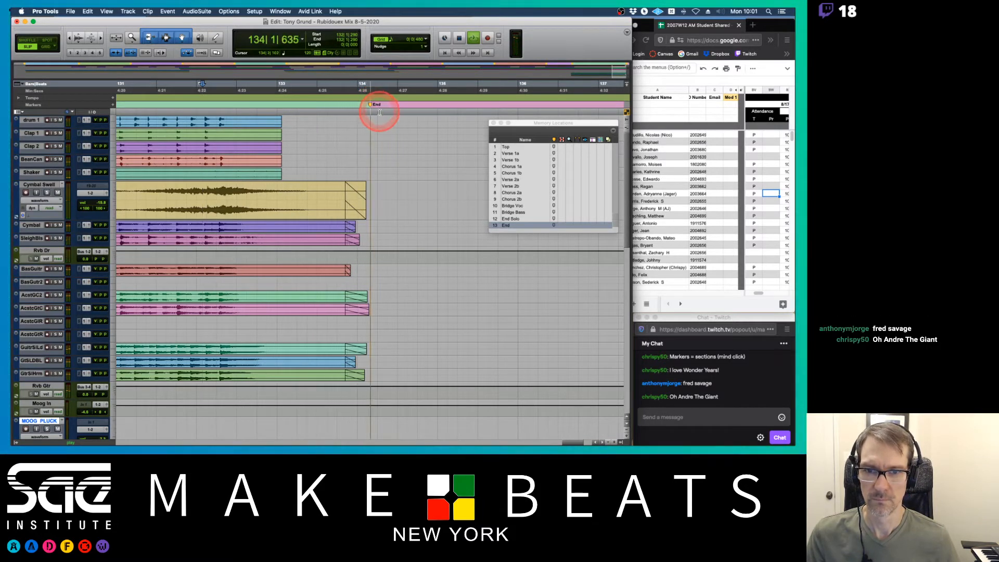
{"action": "key", "text": "space"}
{"action": "left_click", "coordinate": [372, 106]}
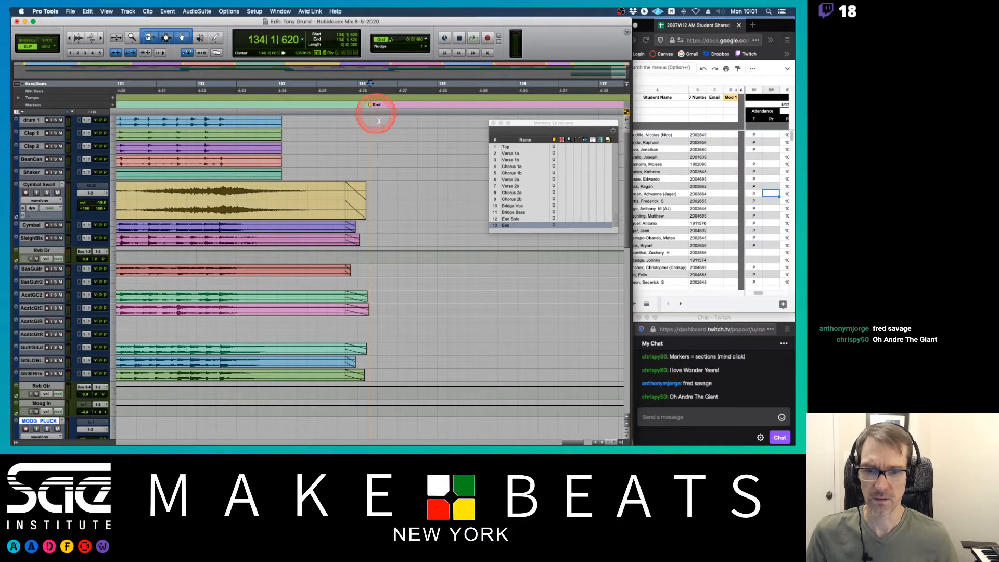
- Select the whole song on the timeline from the Top marker to the End marker using the memory locations
{"action": "key", "text": "r"}
{"action": "key", "text": "r"}
{"action": "key", "text": "r"}
{"action": "key", "text": "r"}
{"action": "key", "text": "r"}
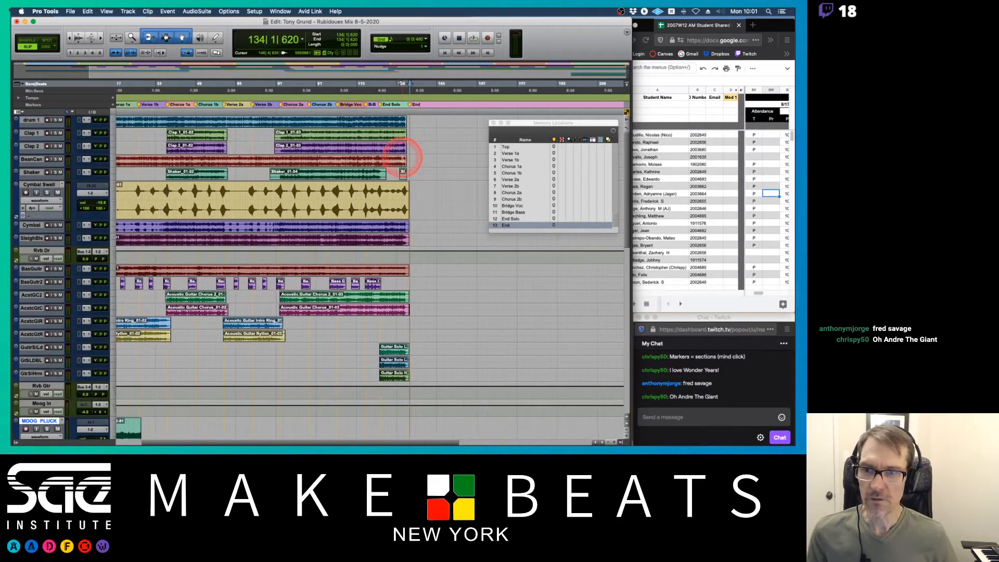
{"action": "scroll", "coordinate": [403, 151], "scroll_direction": "left", "scroll_amount": 5}
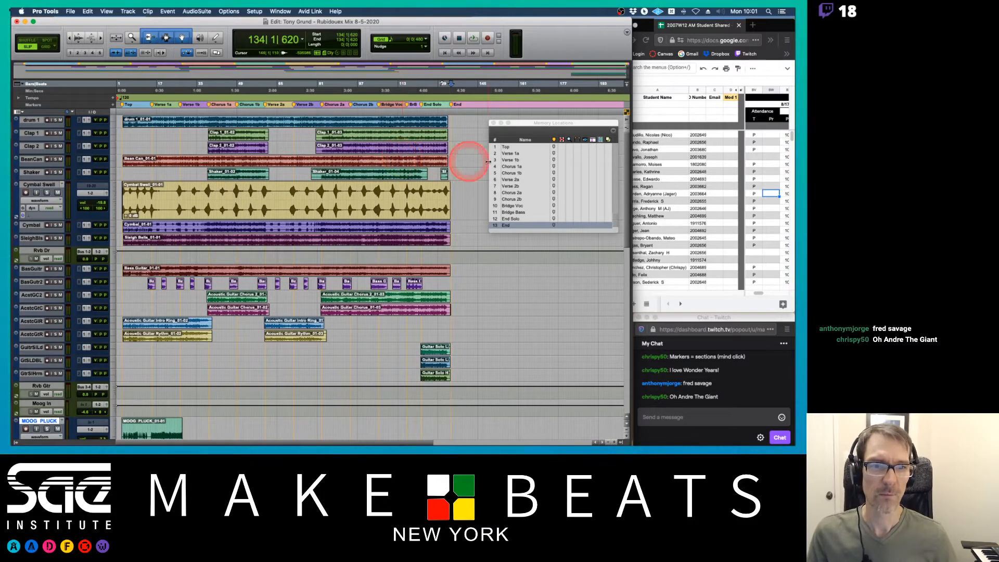
{"action": "left_click", "coordinate": [516, 148]}
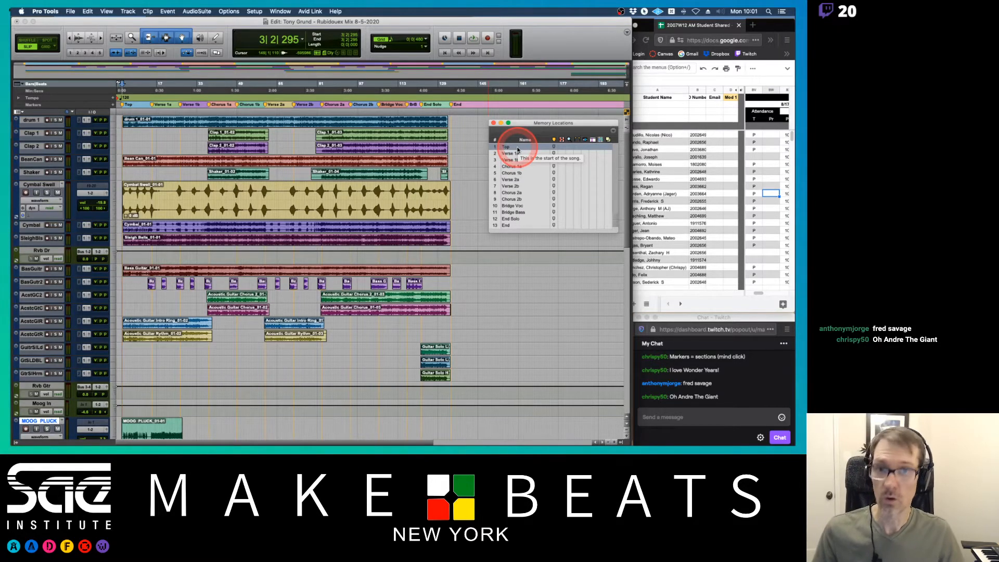
{"action": "left_click", "coordinate": [510, 226], "text": "shift"}
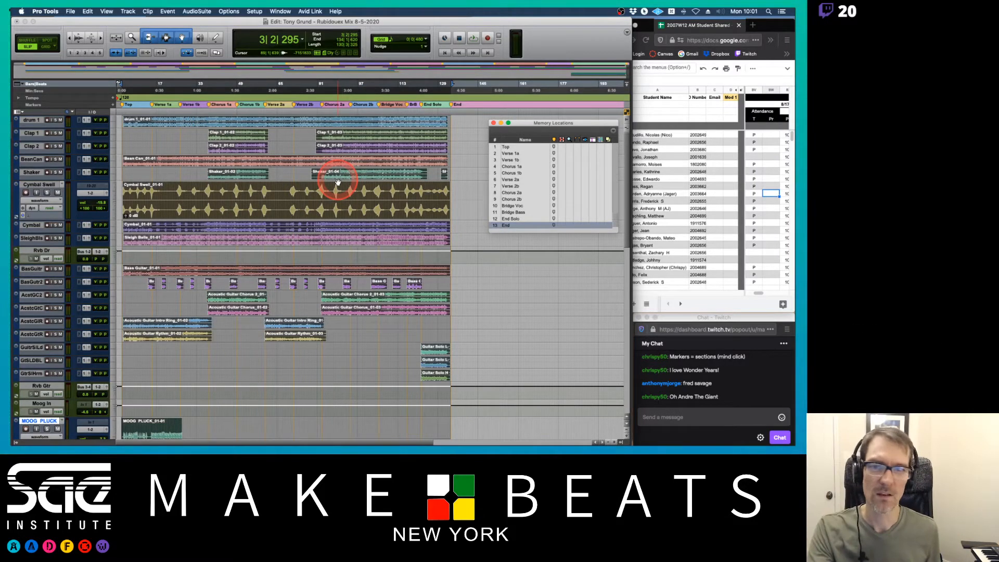
- Select the song freehand along the ruler from about bar 3 to bar 134, and replace that selection with the Top-to-End marker range
{"action": "left_click", "coordinate": [461, 171]}
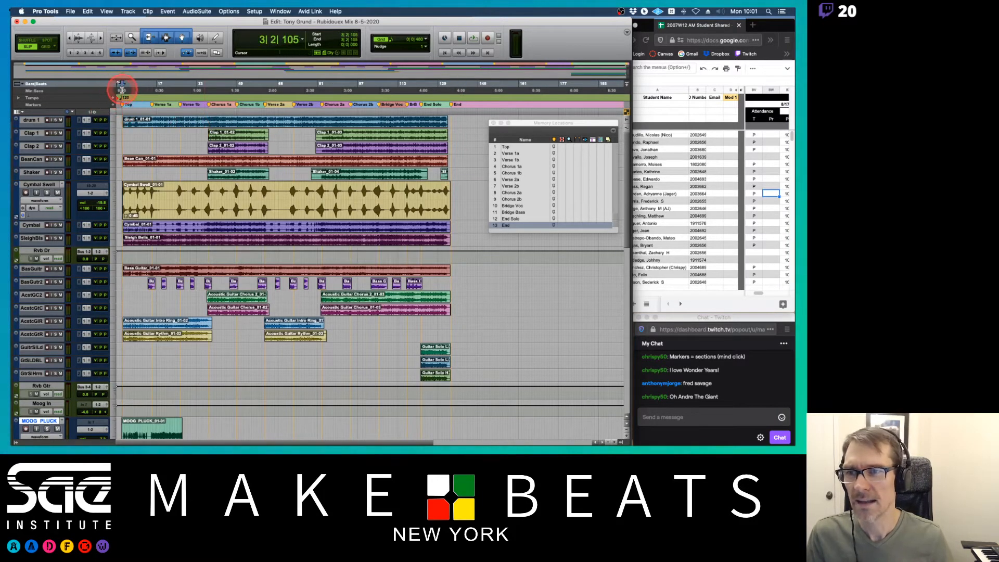
{"action": "left_click_drag", "start_coordinate": [123, 89], "coordinate": [452, 86]}
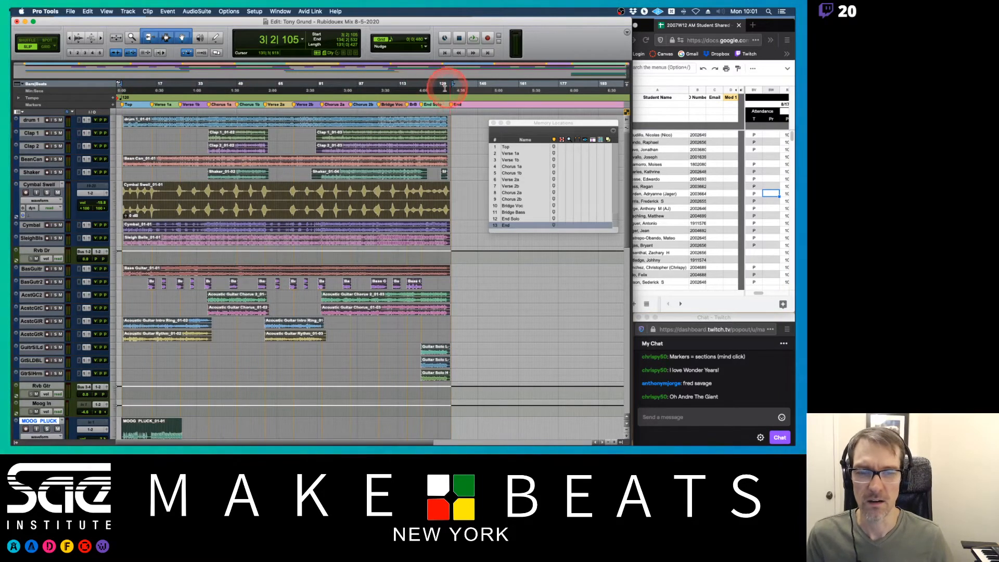
{"action": "left_click", "coordinate": [513, 147]}
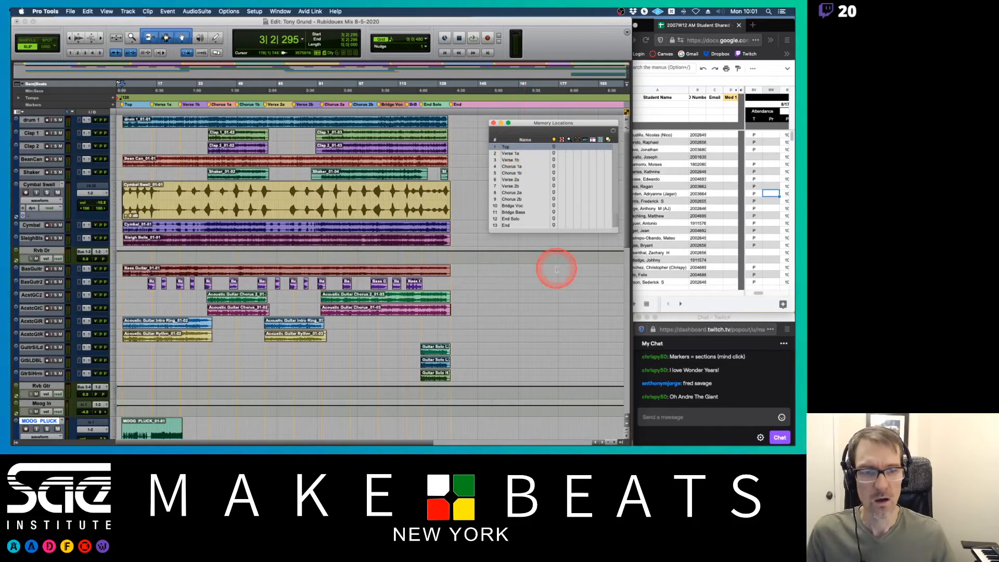
{"action": "left_click", "coordinate": [513, 225], "text": "shift"}
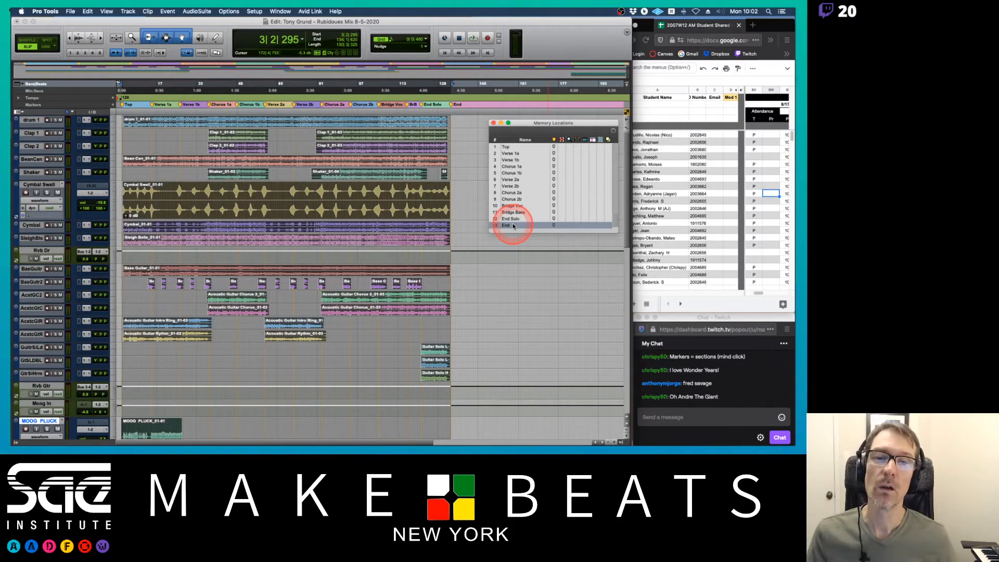
{"action": "left_click", "coordinate": [508, 153]}
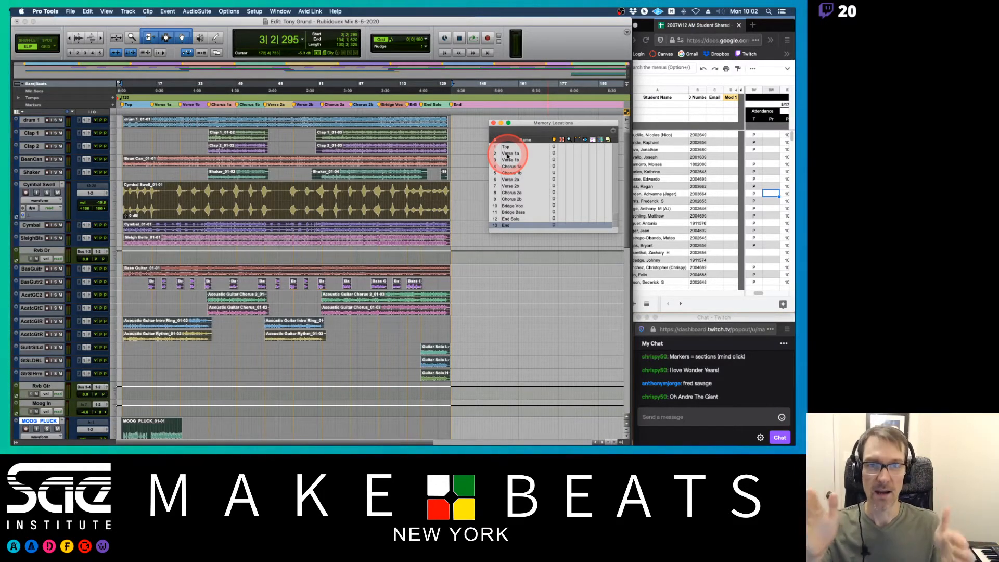
- Switch to the Bounce-Freeze-Commit PDF in Preview and review the page on markers and the bounce range
{"action": "key", "text": "super+Tab"}
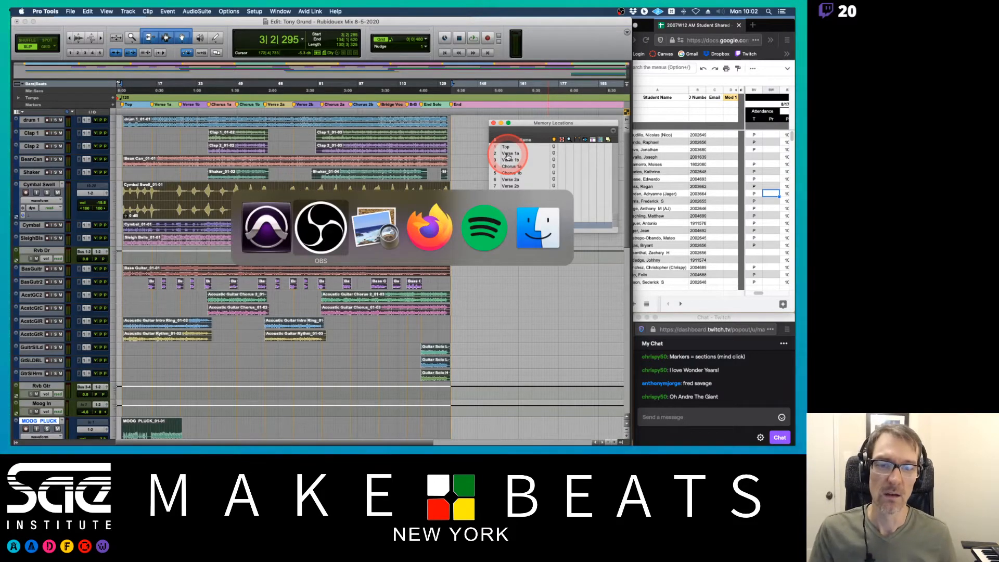
{"action": "key", "text": "super+Tab"}
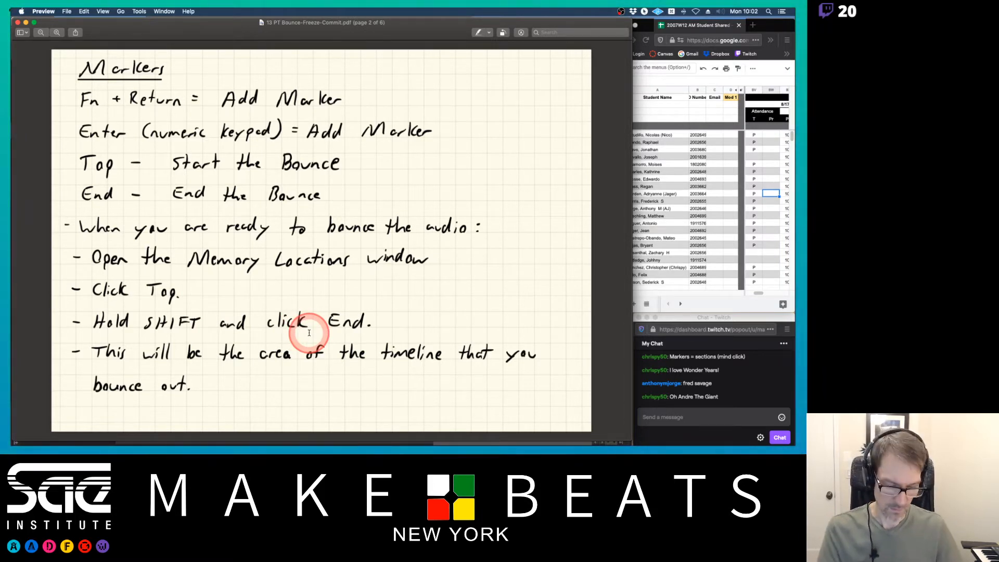
{"action": "key", "text": "Right"}
{"action": "key", "text": "Left"}
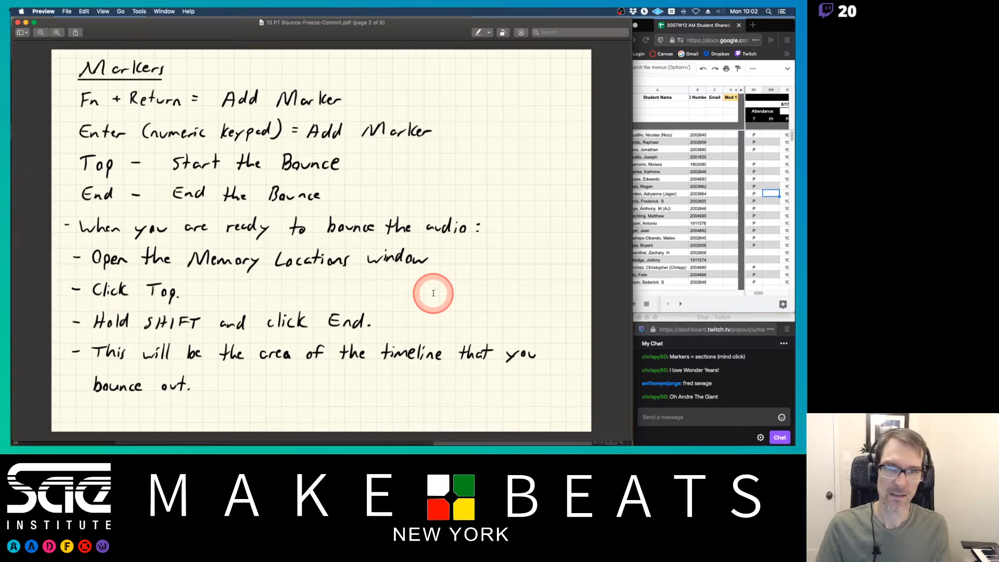
- Switch to Pro Tools, set the Cymbal Swell track to small height, and clear the timeline selection by placing the cursor near bar 144
{"action": "key", "text": "super+Tab"}
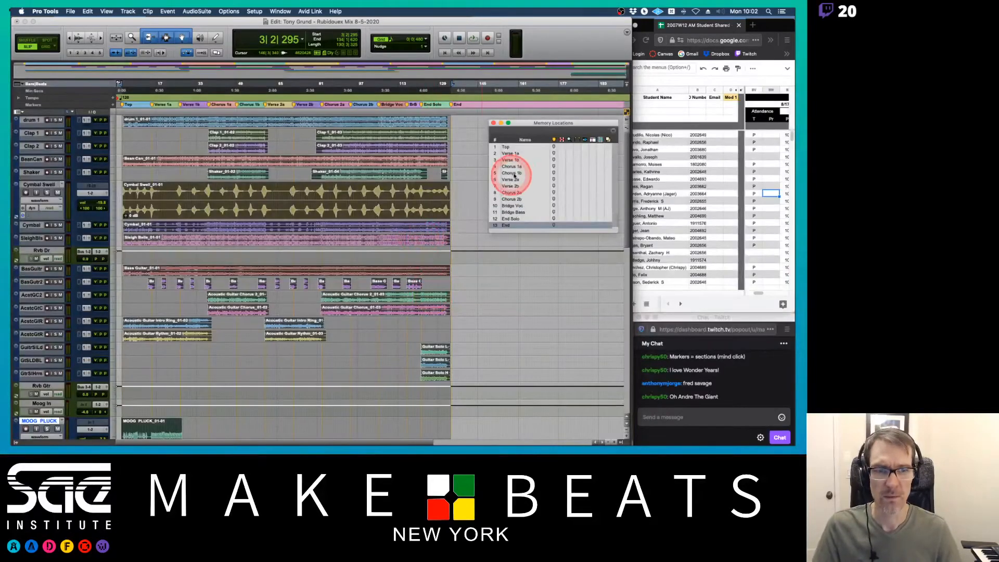
{"action": "left_click_drag", "start_coordinate": [522, 126], "coordinate": [422, 122]}
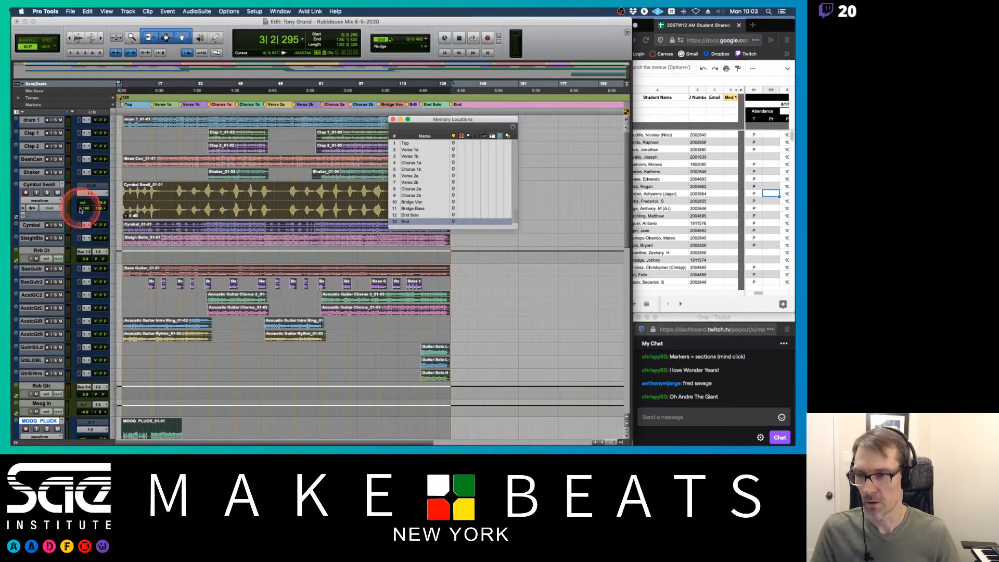
{"action": "left_click", "coordinate": [116, 207]}
{"action": "left_click", "coordinate": [129, 202]}
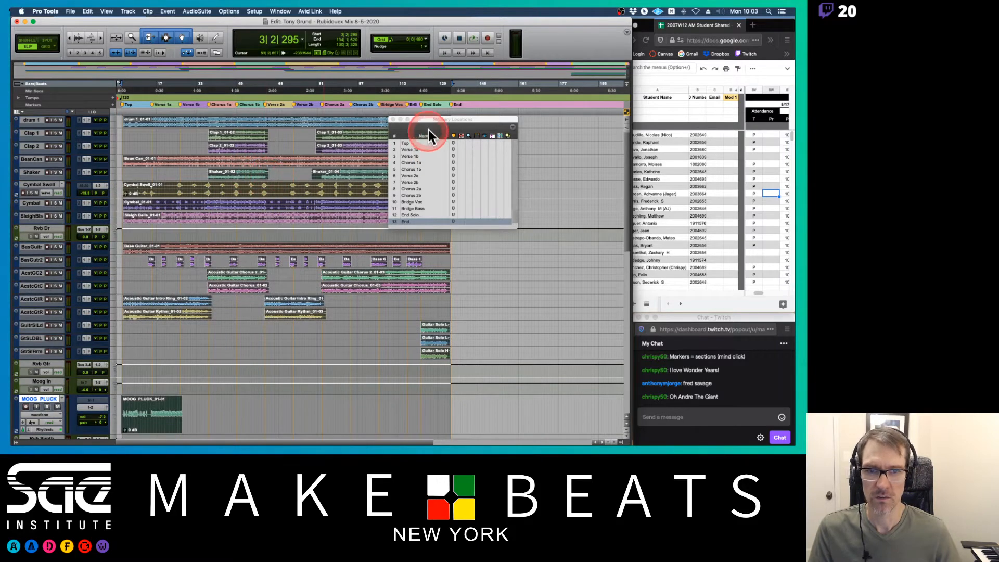
{"action": "left_click_drag", "start_coordinate": [424, 119], "coordinate": [541, 119]}
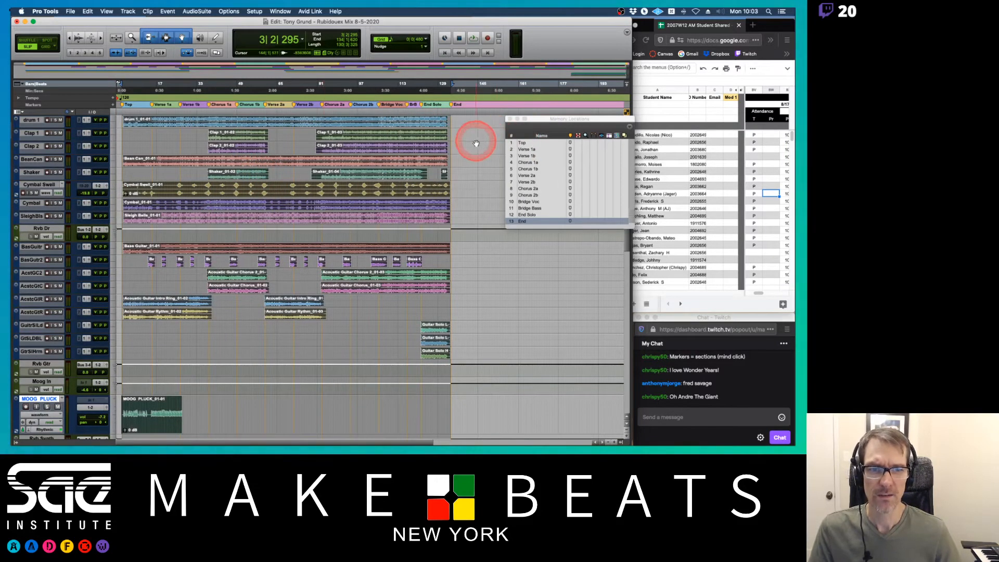
{"action": "left_click", "coordinate": [477, 144]}
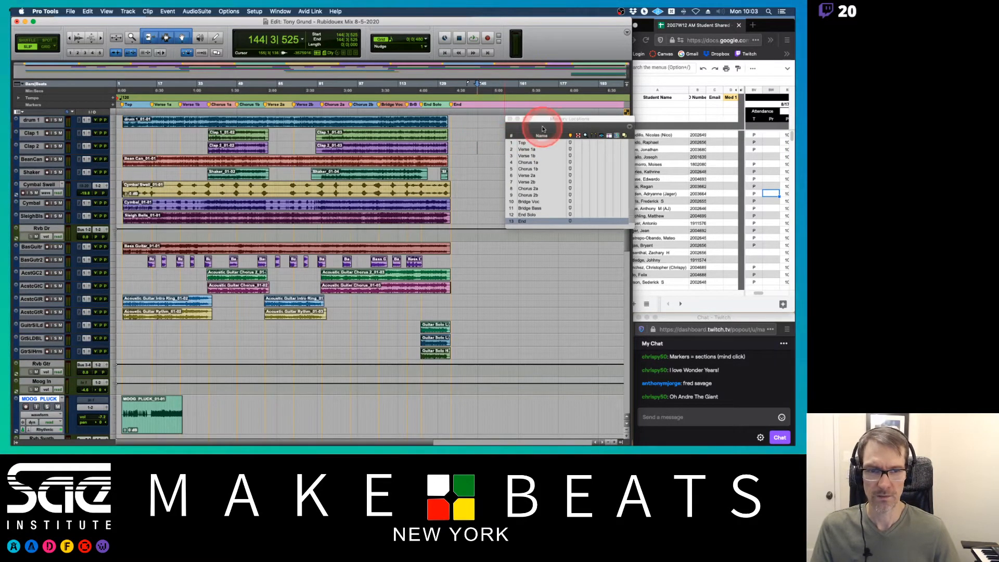
{"action": "left_click_drag", "start_coordinate": [542, 119], "coordinate": [502, 121]}
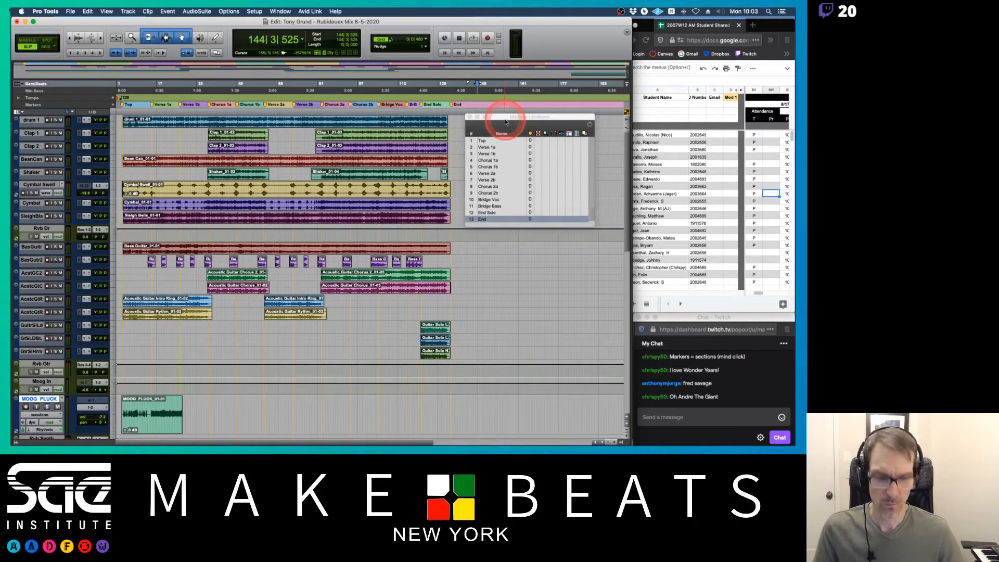
- Recall the Verse 1a, Verse 1b, Chorus 1a, Chorus 1b and Top markers in turn, and return to the session start
{"action": "key", "text": "Return"}
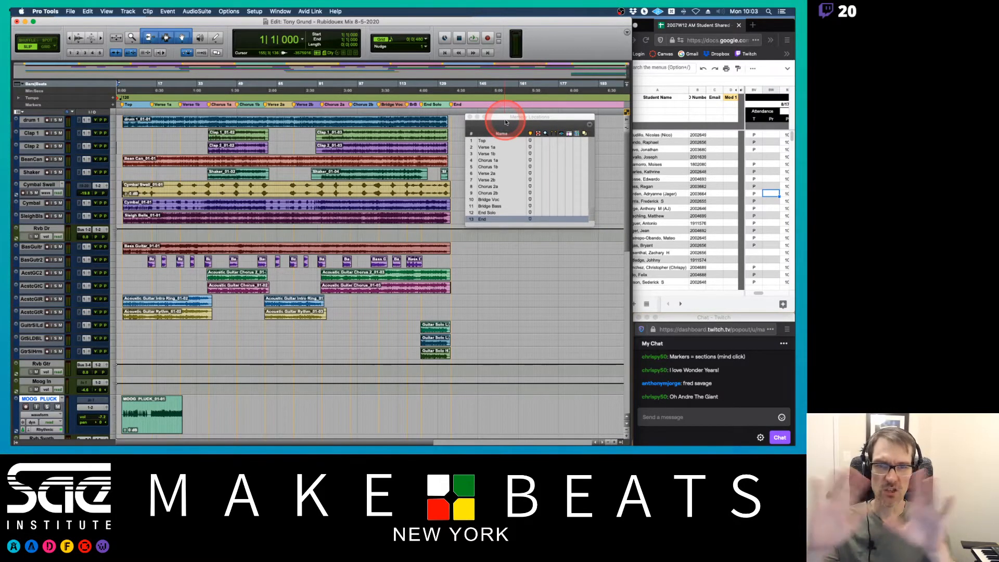
{"action": "left_click", "coordinate": [486, 147]}
{"action": "left_click", "coordinate": [492, 154]}
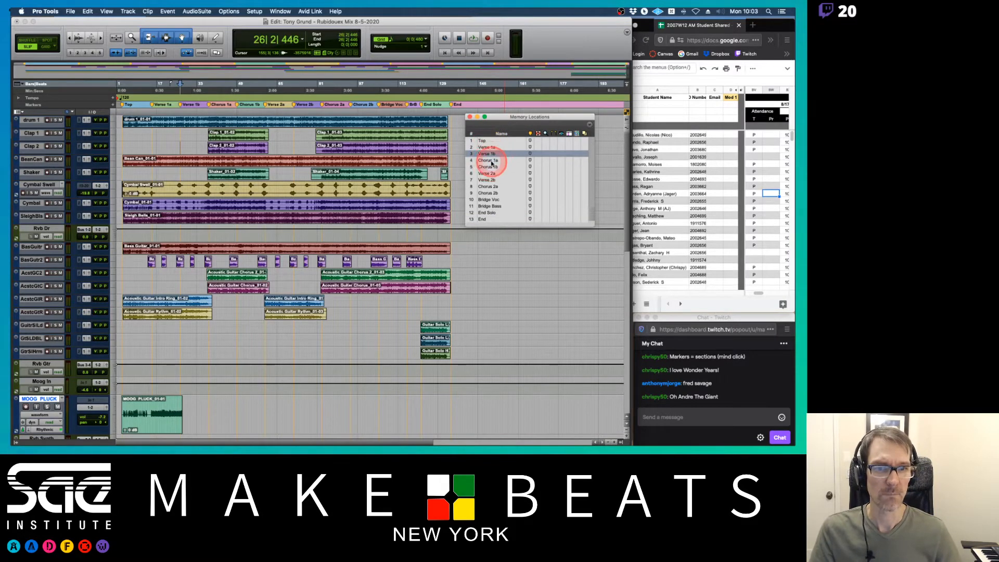
{"action": "left_click", "coordinate": [492, 161]}
{"action": "left_click", "coordinate": [493, 167]}
{"action": "left_click", "coordinate": [496, 142]}
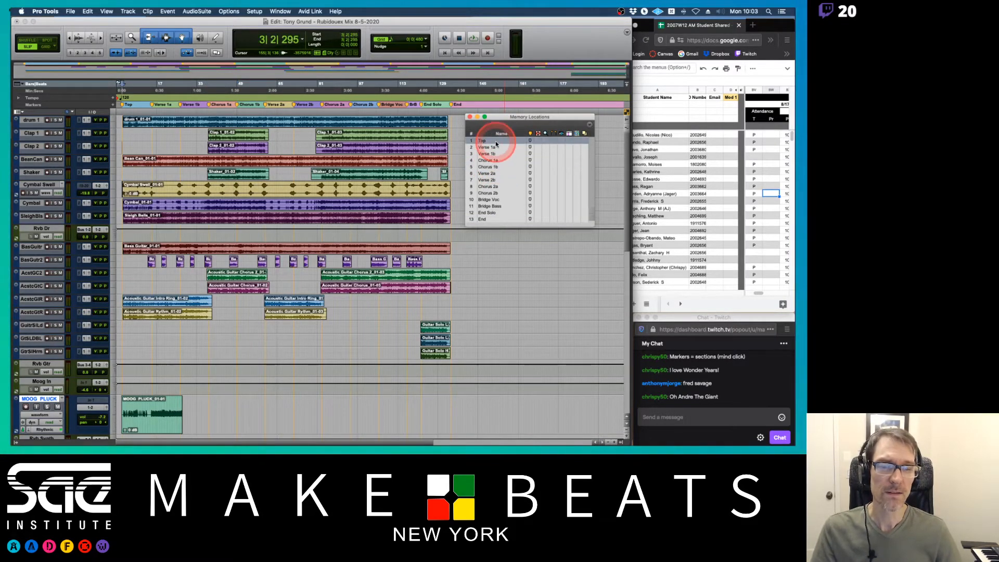
{"action": "key", "text": "Return"}
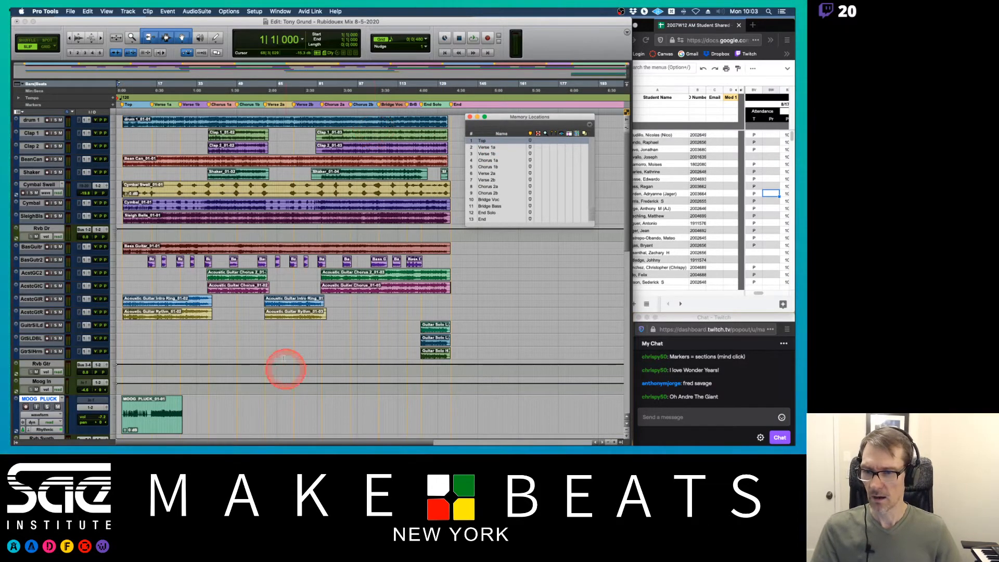
- Set the height of all tracks to small and look over the track list
{"action": "scroll", "coordinate": [286, 354], "scroll_direction": "down", "scroll_amount": 3}
{"action": "left_click", "coordinate": [112, 335], "text": "alt"}
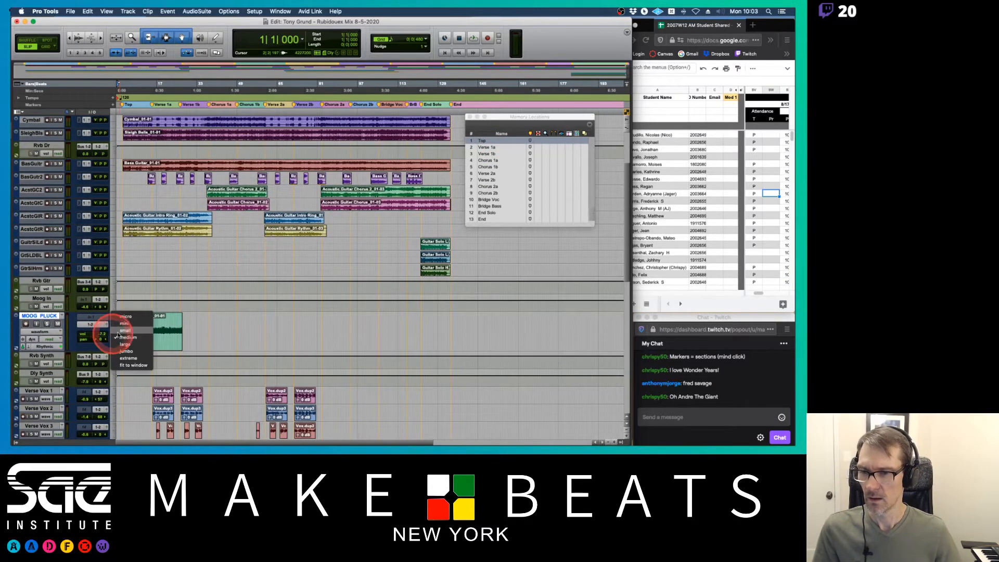
{"action": "left_click", "coordinate": [122, 332], "text": "alt"}
{"action": "scroll", "coordinate": [292, 280], "scroll_direction": "down", "scroll_amount": 5}
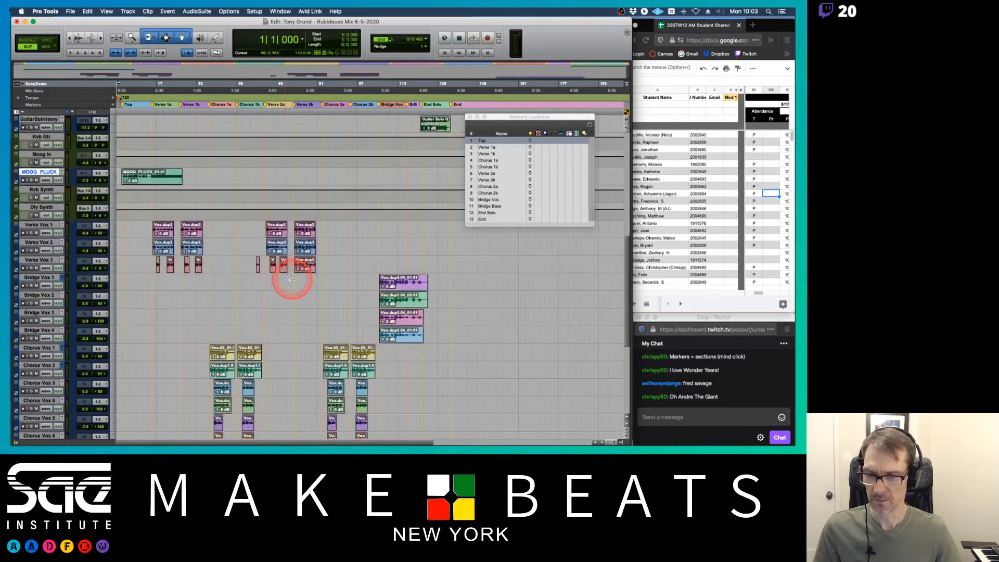
{"action": "scroll", "coordinate": [292, 280], "scroll_direction": "up", "scroll_amount": 10}
{"action": "scroll", "coordinate": [292, 280], "scroll_direction": "down", "scroll_amount": 15}
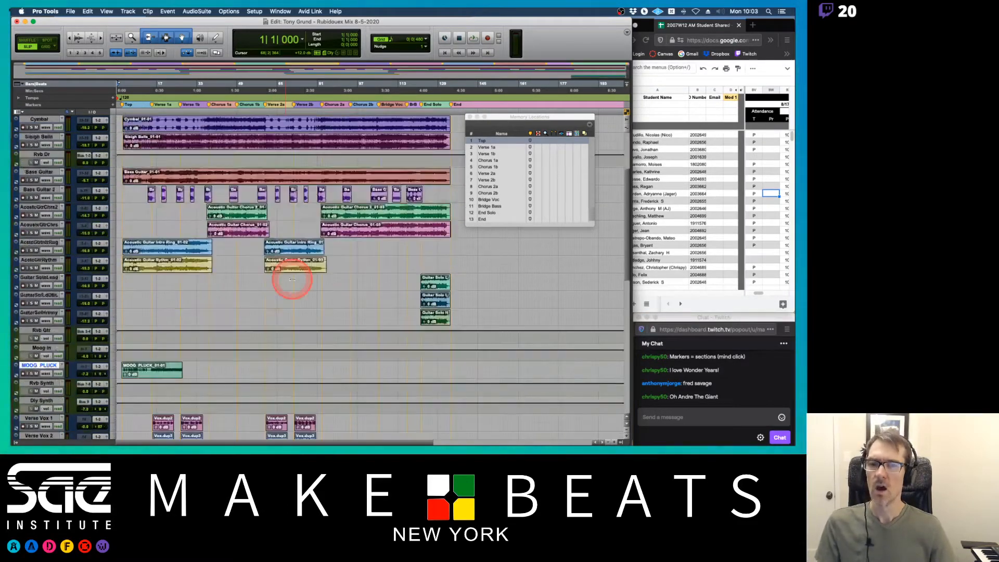
{"action": "scroll", "coordinate": [291, 280], "scroll_direction": "up", "scroll_amount": 18}
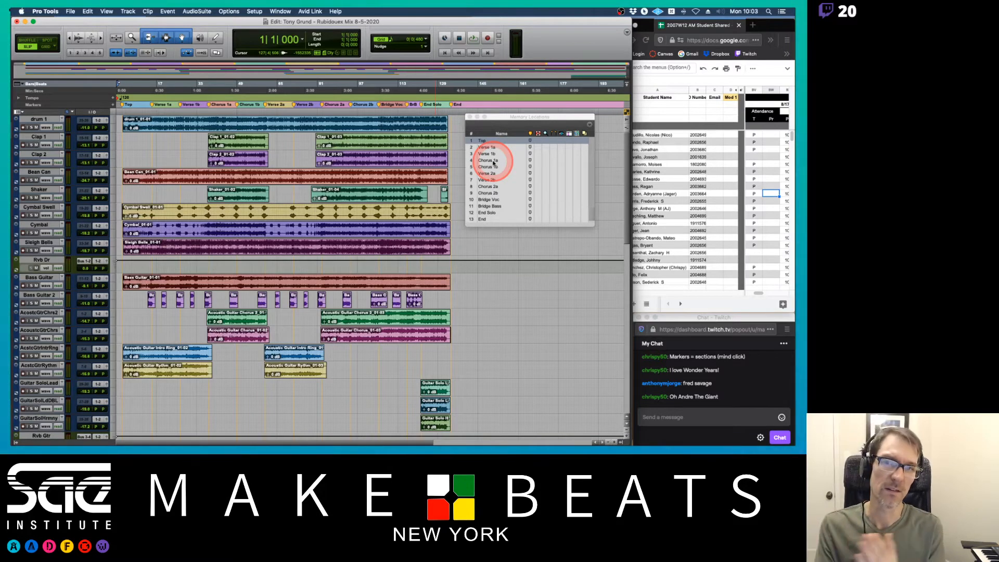
- Create a memory location named "View - All" with time property None, storing zoom settings, track visibility and track heights, and enlarge the Memory Locations window
{"action": "key", "text": "KP_Enter"}
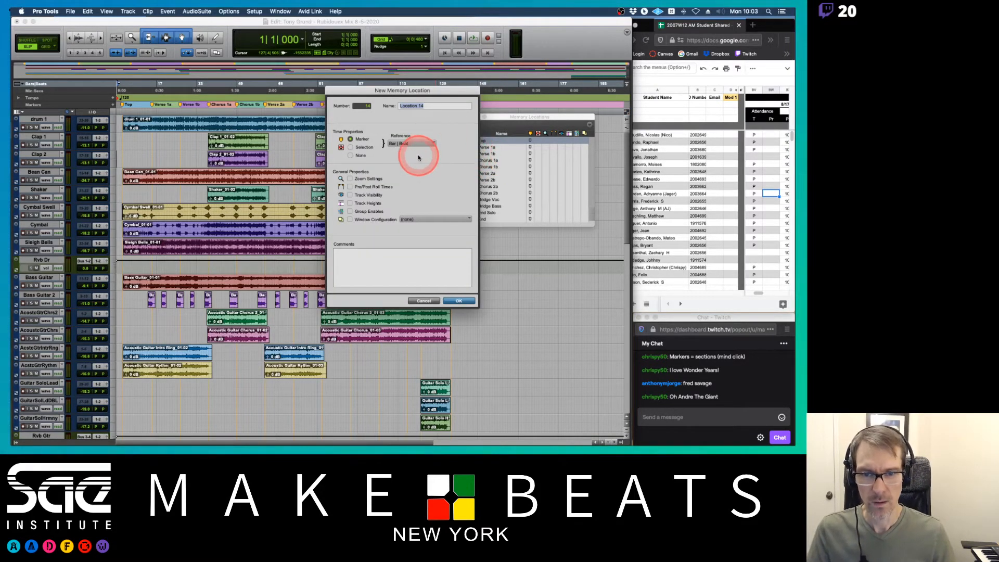
{"action": "left_click", "coordinate": [409, 105]}
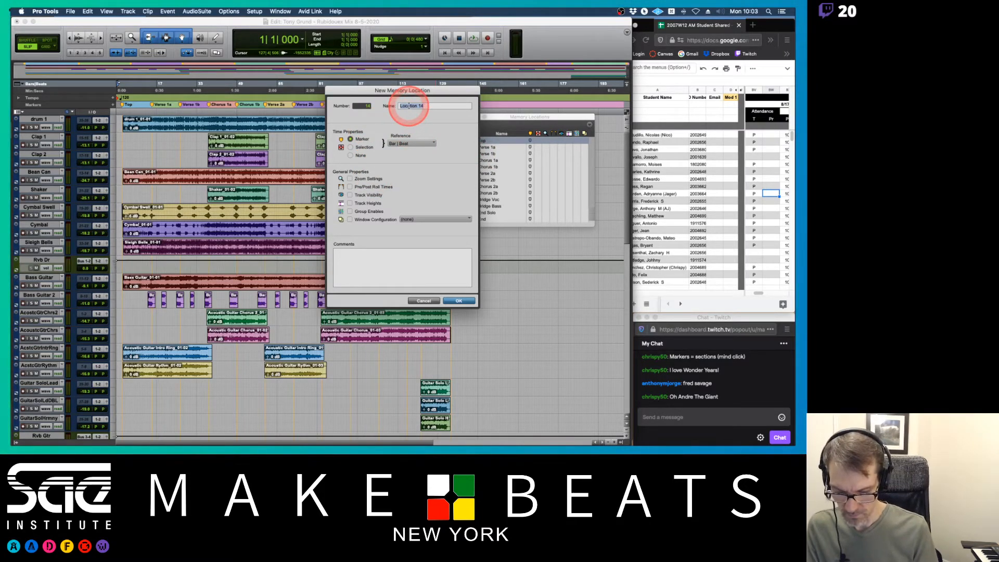
{"action": "type", "text": "View - All"}
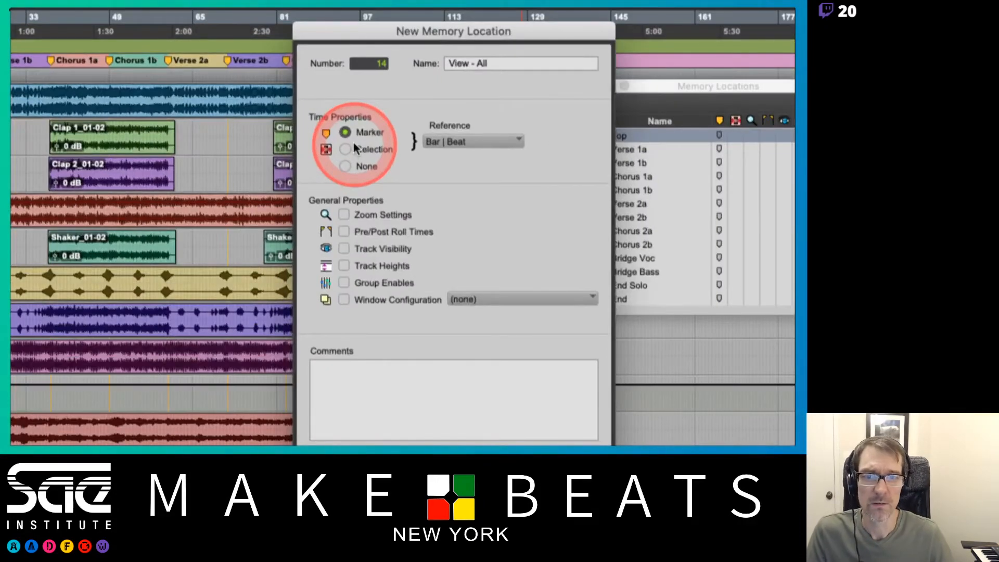
{"action": "left_click", "coordinate": [342, 166]}
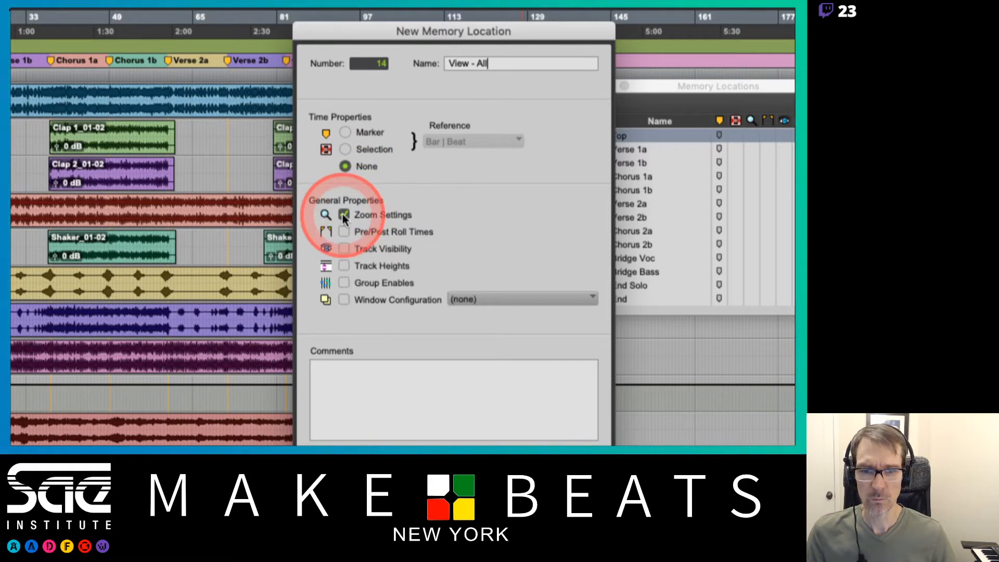
{"action": "left_click", "coordinate": [344, 248]}
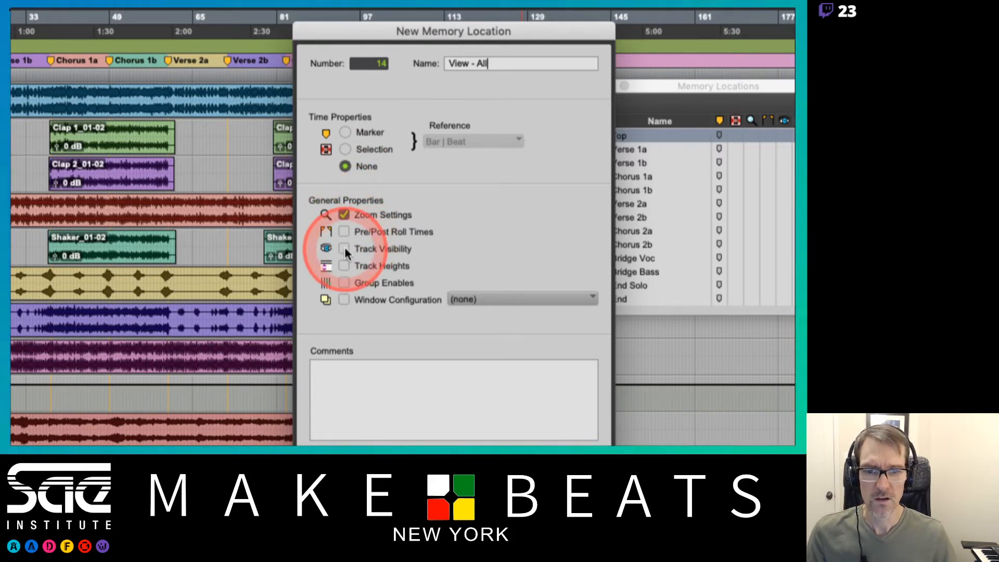
{"action": "left_click", "coordinate": [343, 264]}
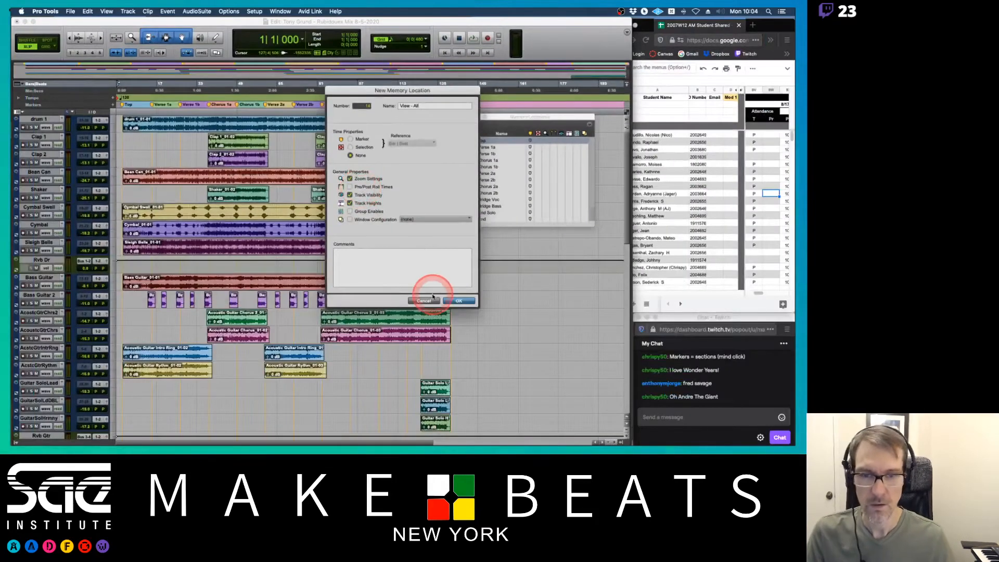
{"action": "left_click", "coordinate": [455, 301]}
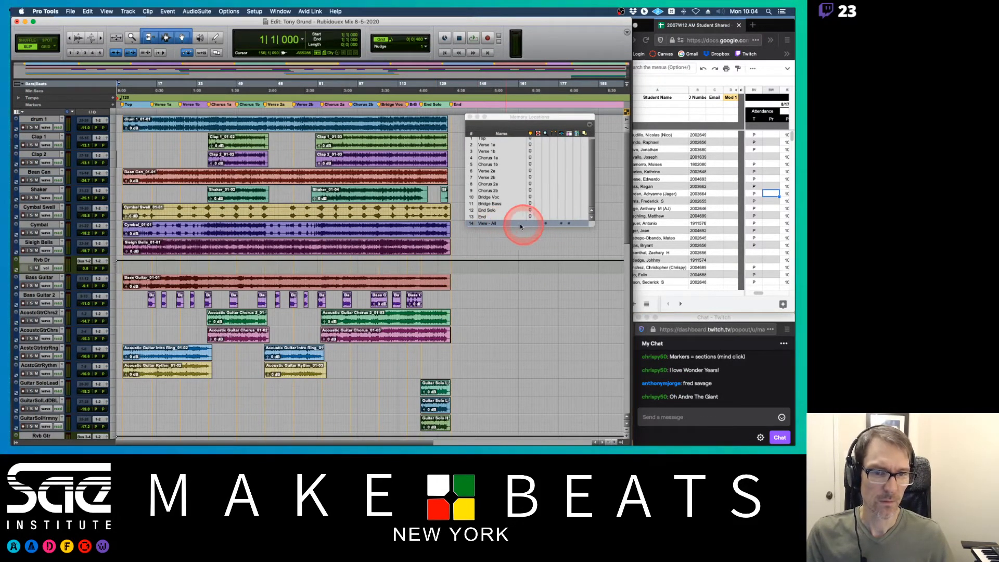
{"action": "left_click_drag", "start_coordinate": [591, 223], "coordinate": [593, 263]}
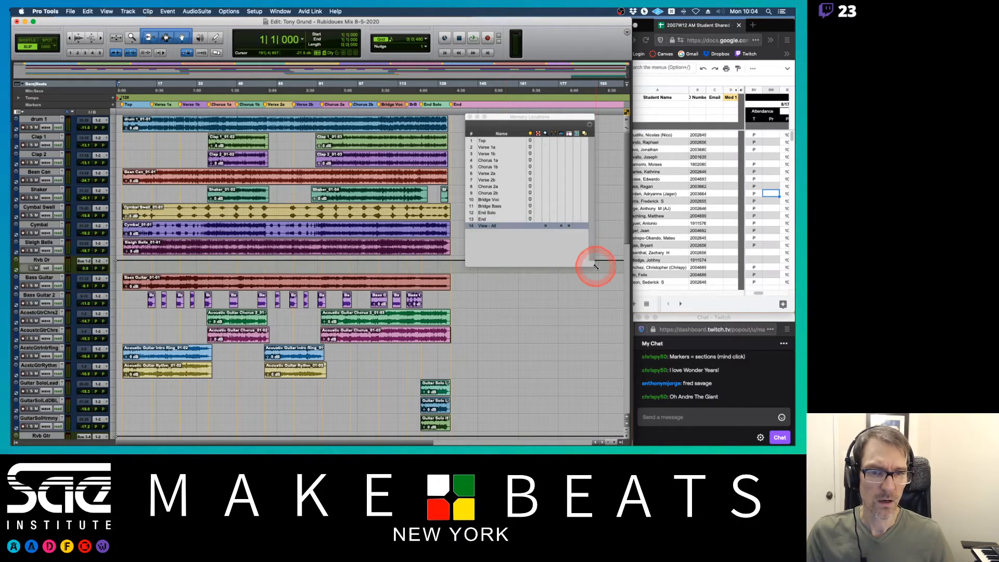
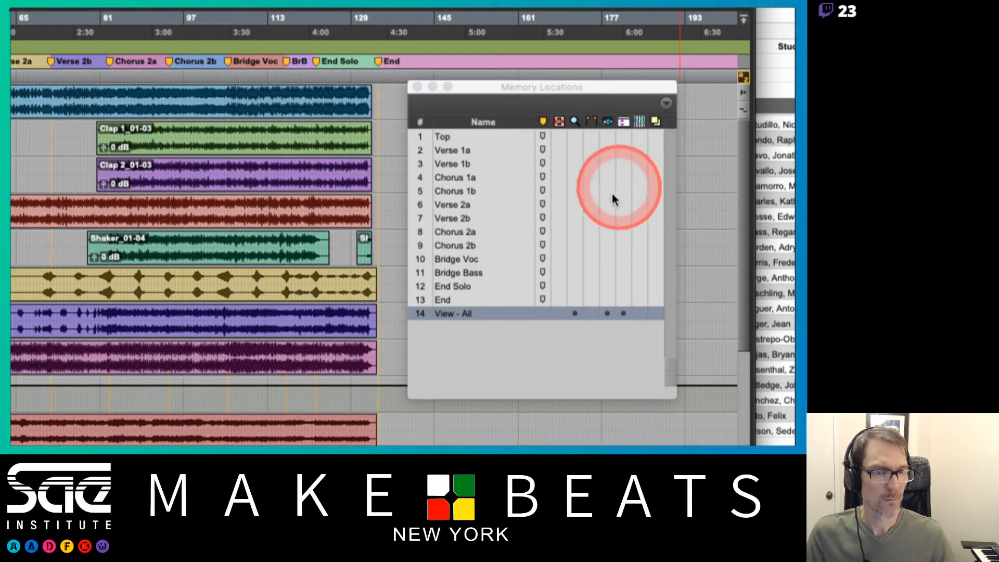
{"action": "left_click_drag", "start_coordinate": [624, 93], "coordinate": [601, 88]}
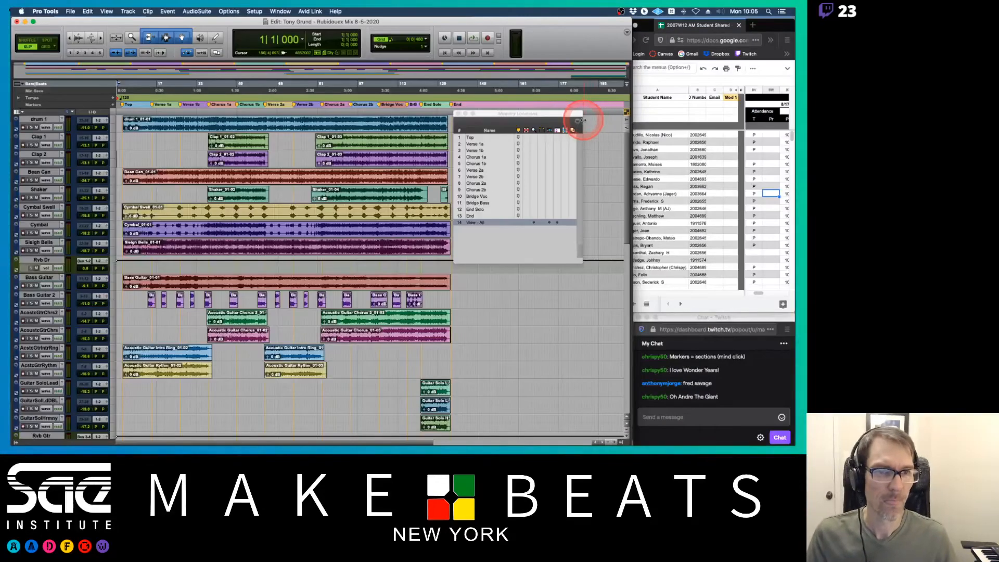
- Turn off the Memory Locations view filter for locations with track show/hide info, and turn it back on
{"action": "left_click", "coordinate": [581, 120]}
{"action": "mouse_move", "coordinate": [605, 125]}
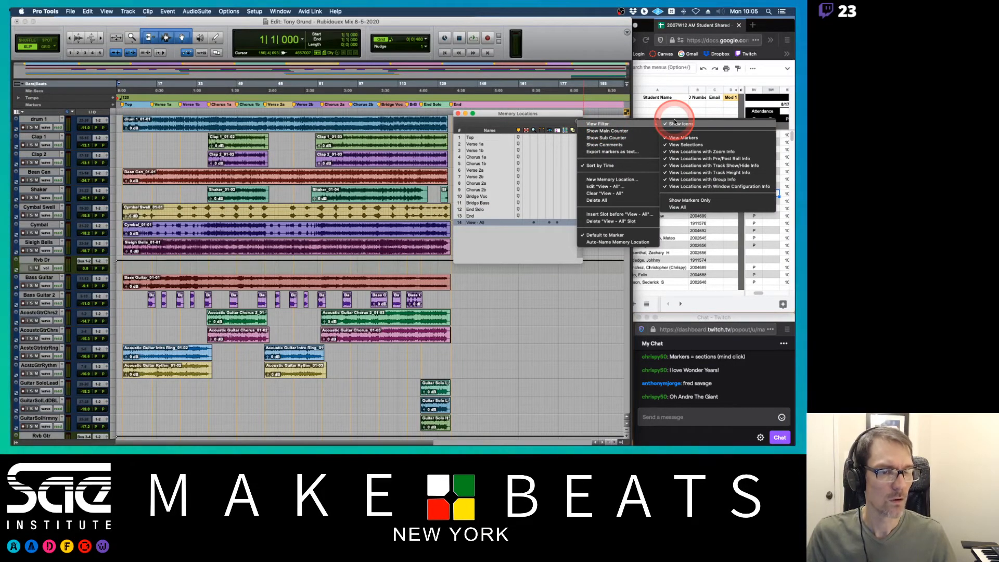
{"action": "left_click", "coordinate": [700, 166]}
{"action": "left_click", "coordinate": [578, 121]}
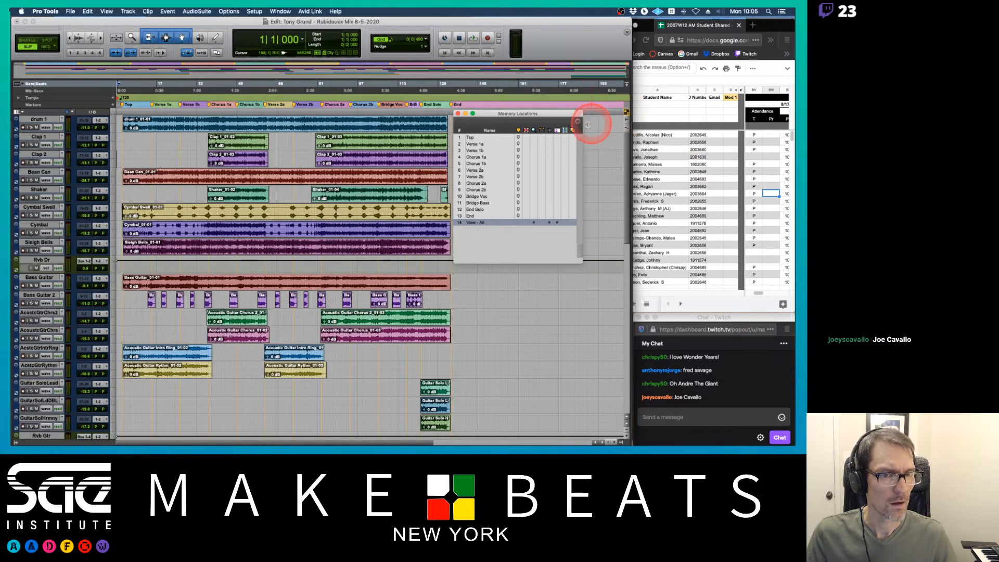
{"action": "mouse_move", "coordinate": [611, 125]}
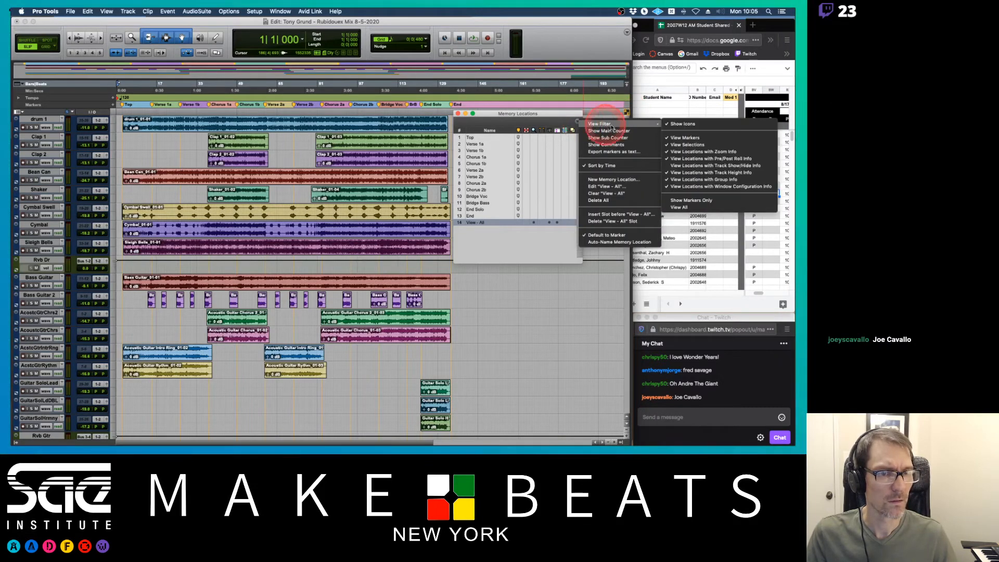
{"action": "left_click", "coordinate": [684, 166]}
- Filter the Memory Locations list to markers only, add locations with track show/hide info, and hide the markers
{"action": "left_click", "coordinate": [577, 122]}
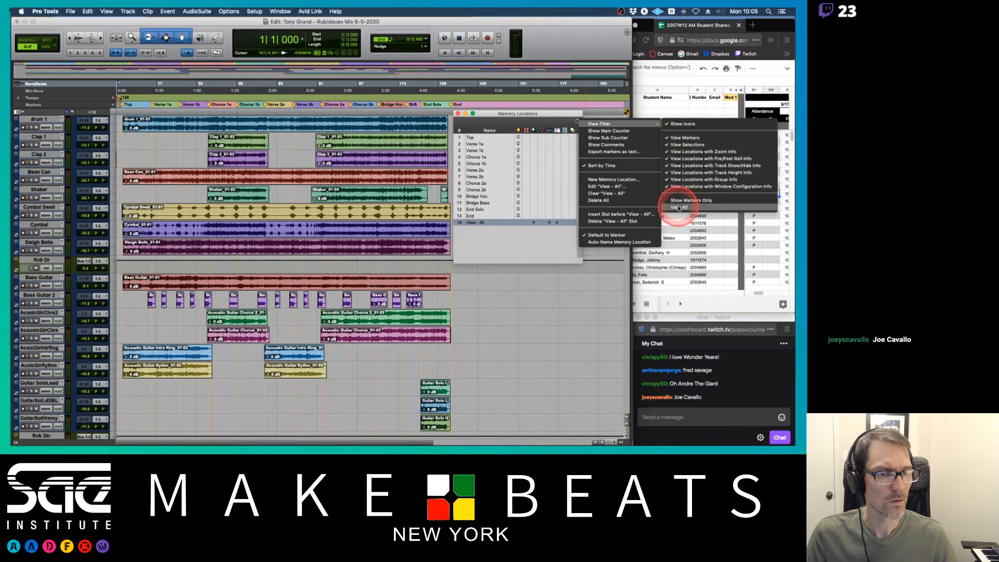
{"action": "left_click", "coordinate": [679, 201]}
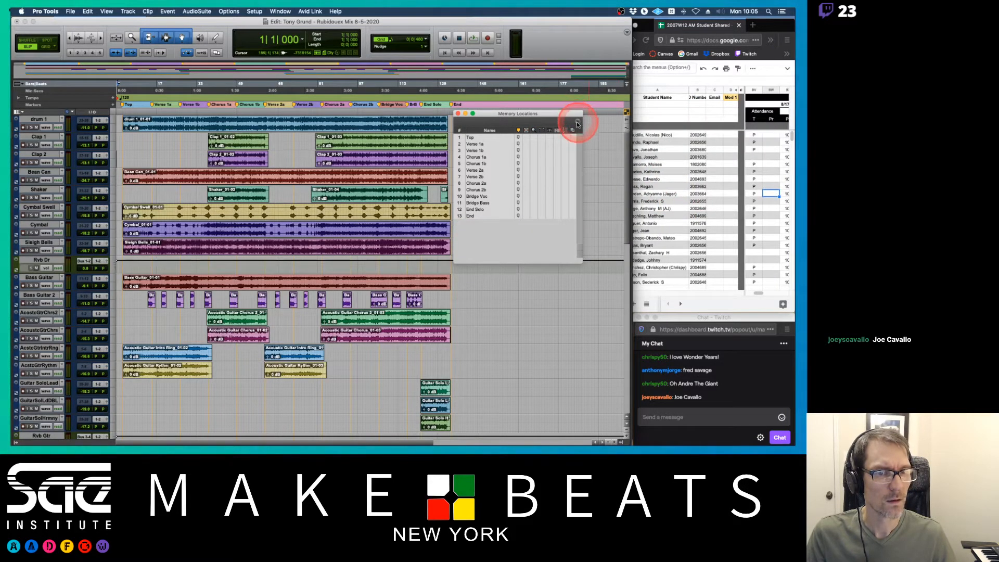
{"action": "left_click", "coordinate": [575, 121]}
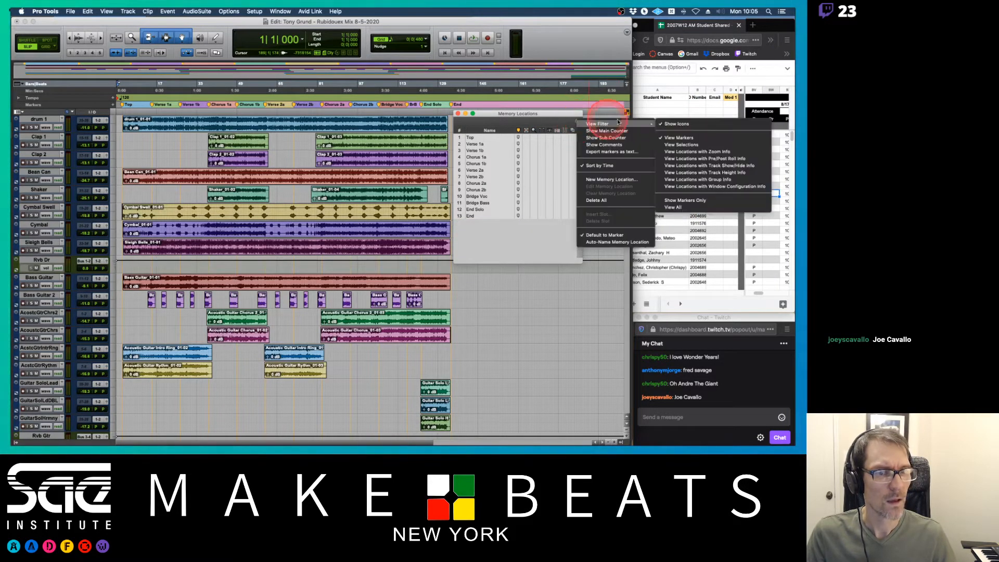
{"action": "left_click", "coordinate": [683, 167]}
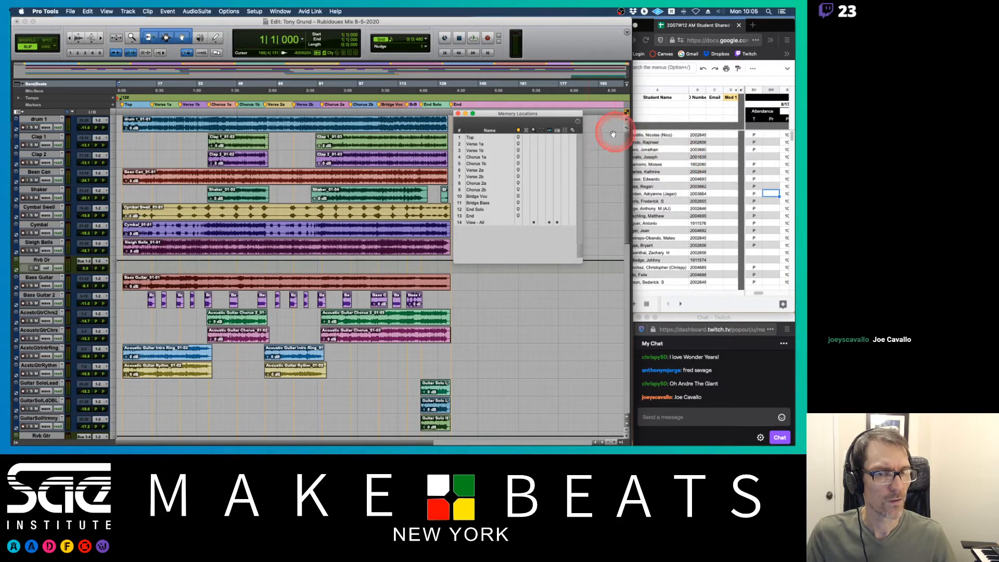
{"action": "left_click", "coordinate": [575, 121]}
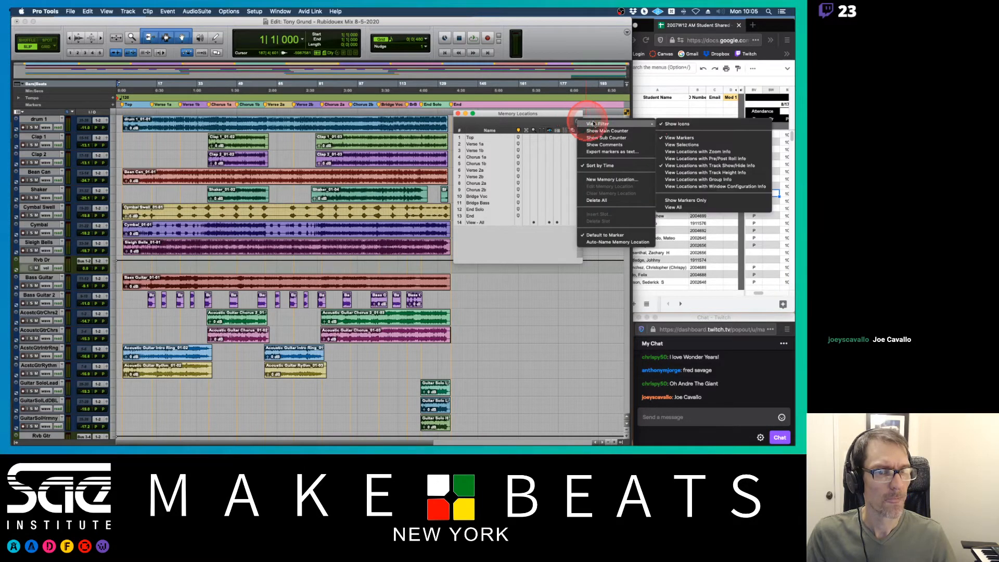
{"action": "left_click", "coordinate": [674, 137]}
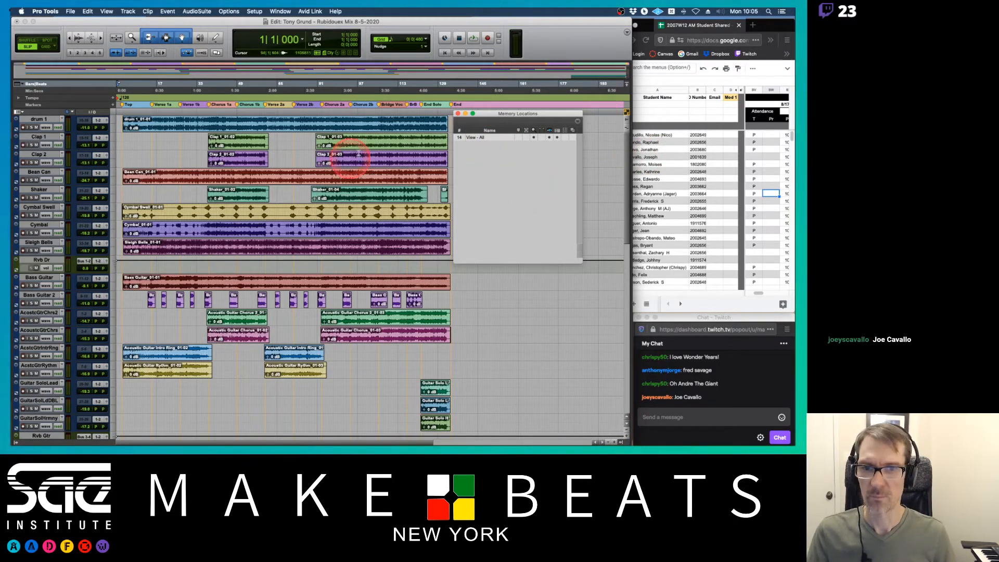
- Switch to the attendance spreadsheet in Firefox, enter 15 in the T column for the student who checked in by chat, and return to Pro Tools
{"action": "left_click", "coordinate": [753, 210]}
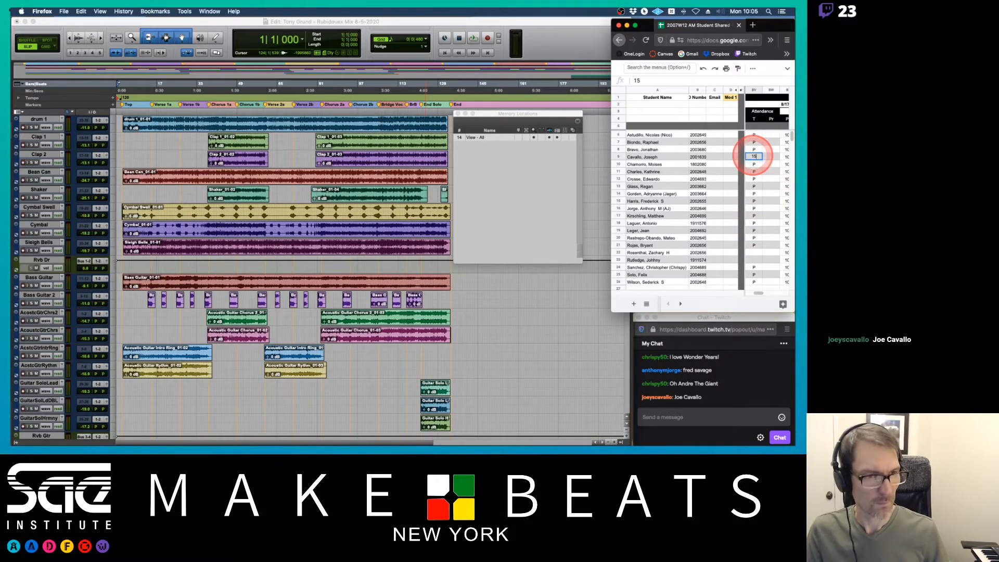
{"action": "key", "text": "Tab"}
{"action": "left_click", "coordinate": [524, 173]}
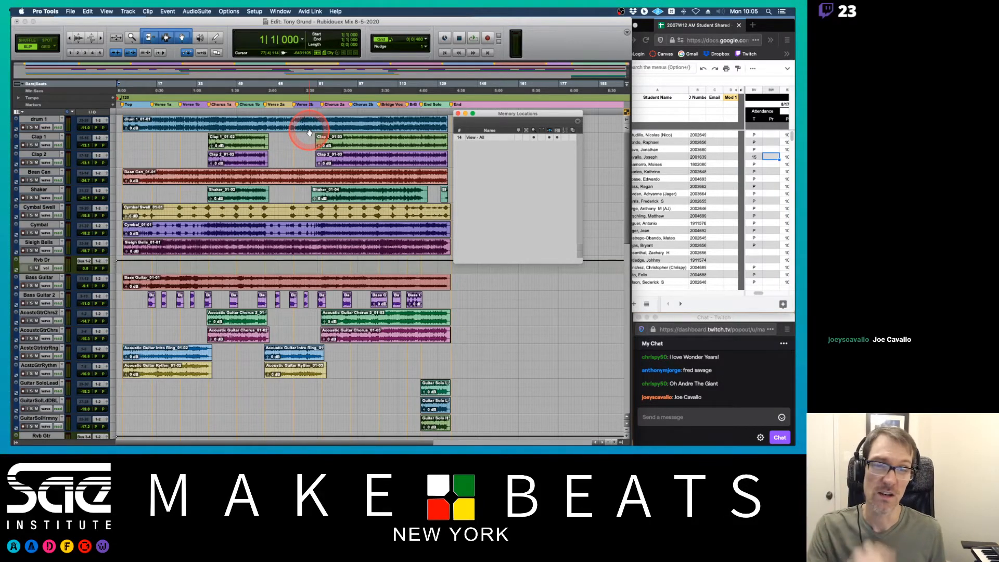
{"action": "key", "text": "KP_Enter"}
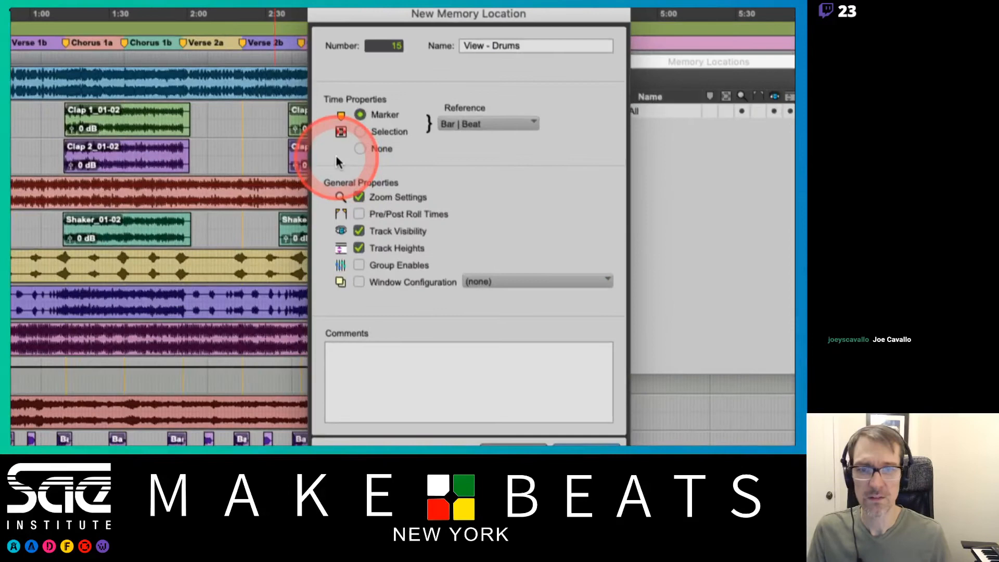
{"action": "left_click", "coordinate": [350, 155]}
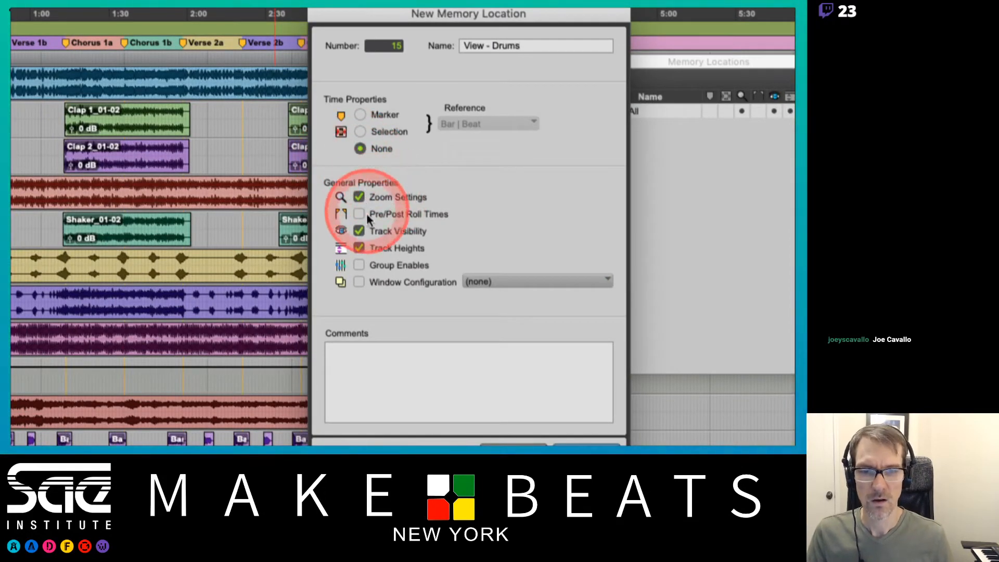
{"action": "left_click", "coordinate": [359, 229]}
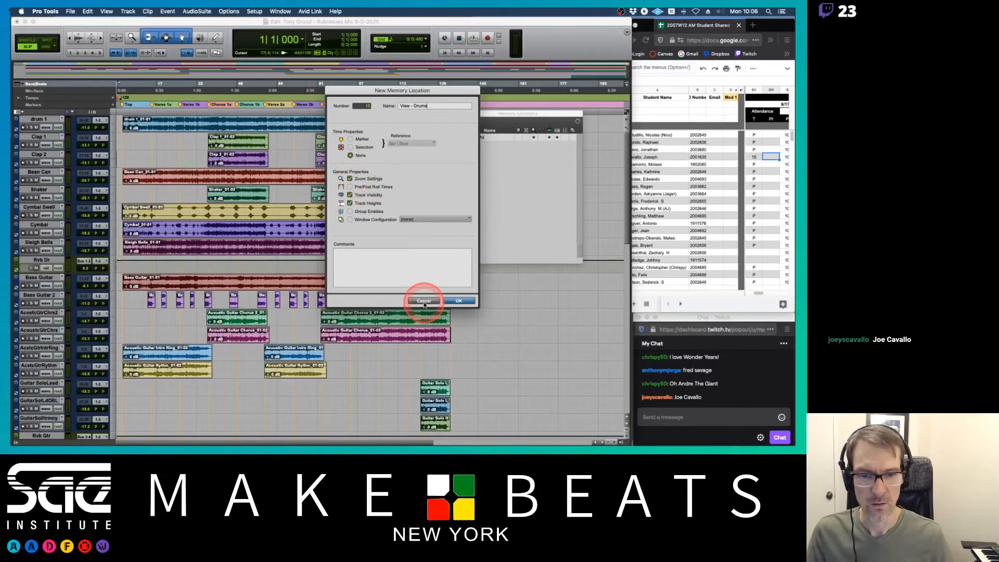
{"action": "left_click", "coordinate": [424, 302]}
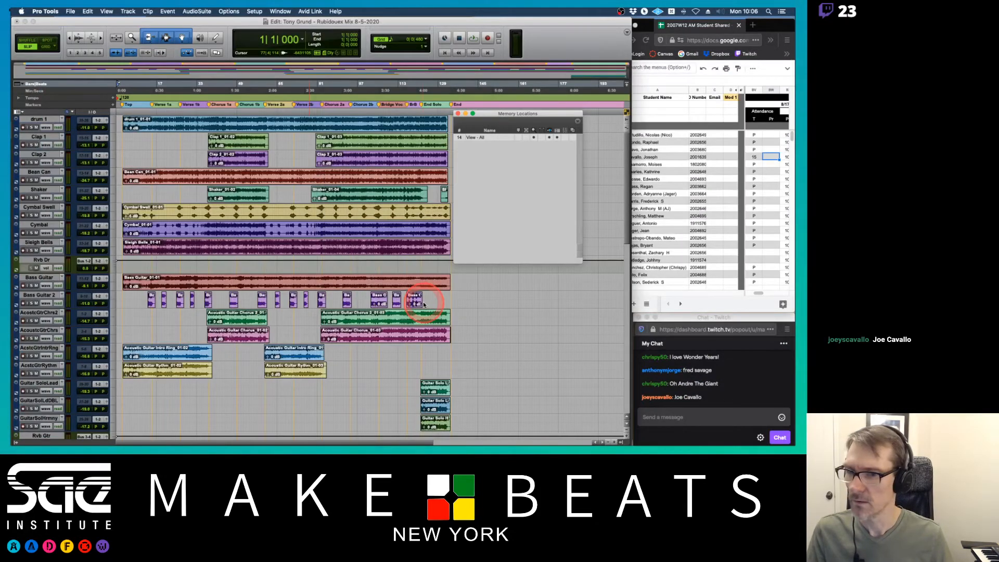
- Open the track list and hide every track except drum 1 through Sleigh Bells, Rvb Dr and Master 1
{"action": "left_click", "coordinate": [15, 441]}
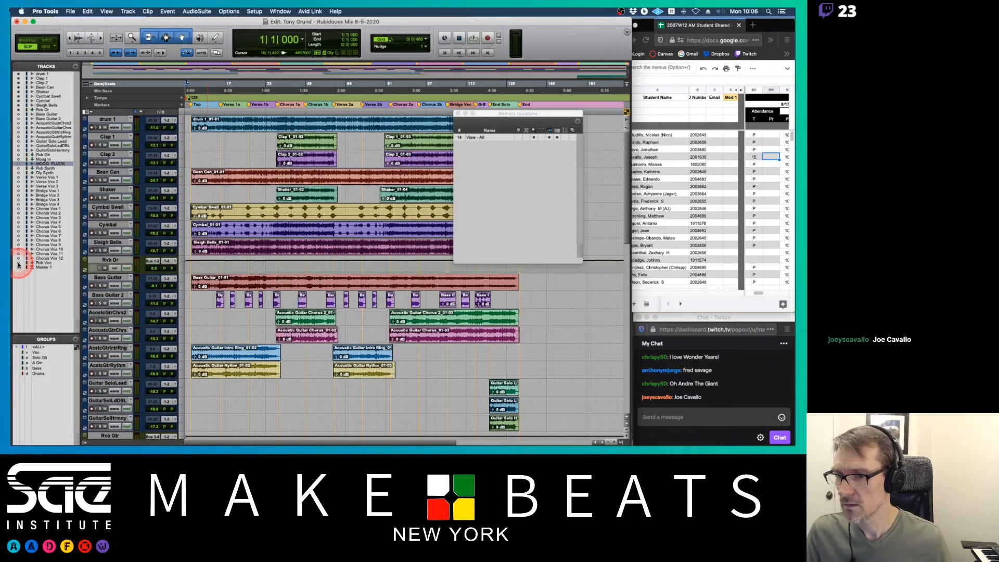
{"action": "left_click_drag", "start_coordinate": [18, 265], "coordinate": [18, 266]}
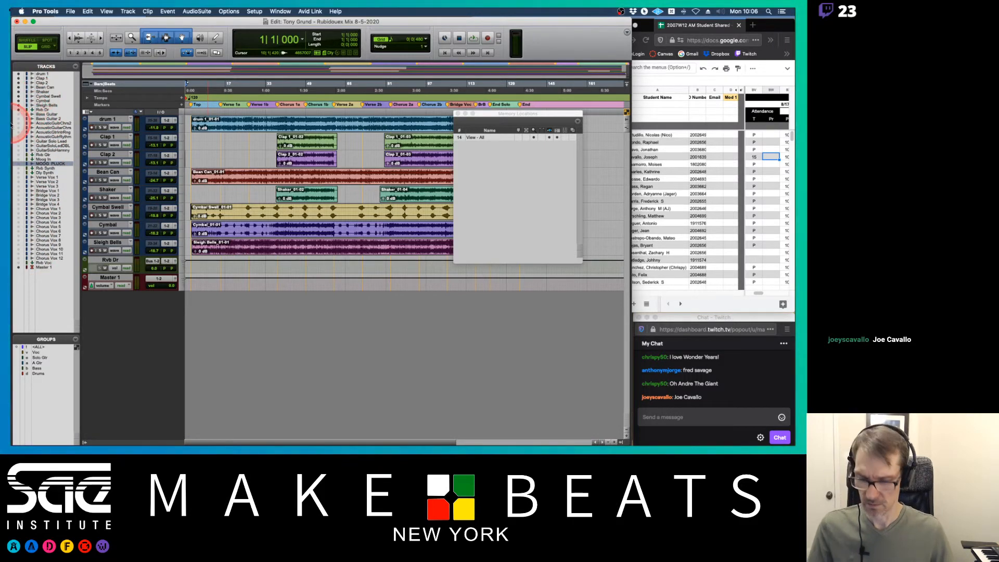
- Hide the Rvb Dr and Sleigh Bells tracks one at a time, showing each one again
{"action": "mouse_move", "coordinate": [11, 125]}
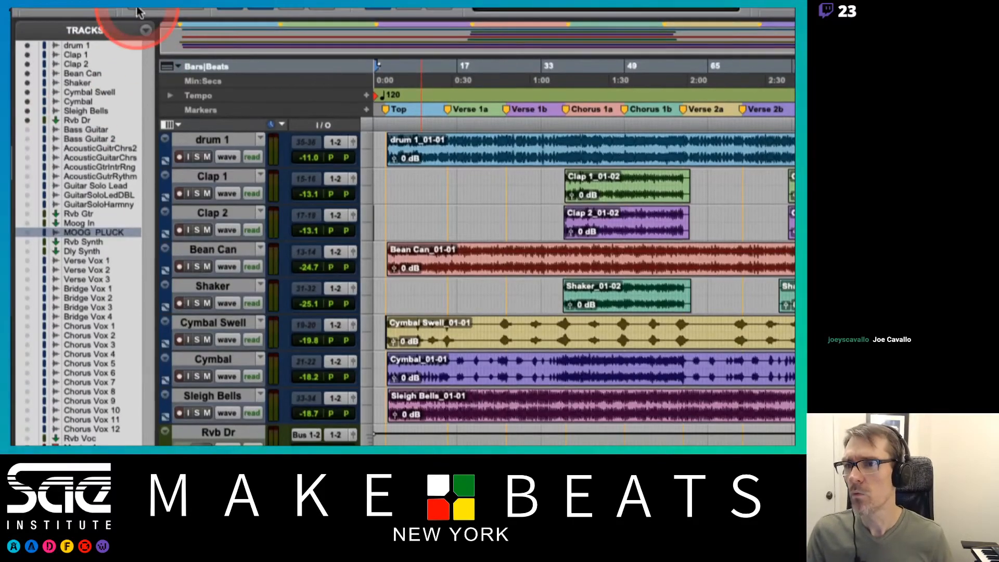
{"action": "left_click", "coordinate": [26, 120]}
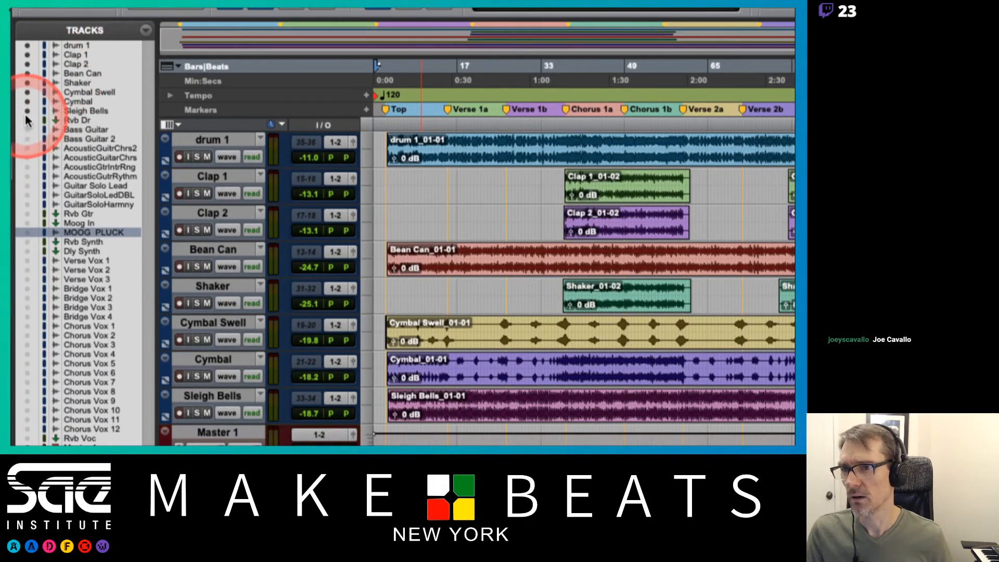
{"action": "left_click", "coordinate": [26, 119]}
{"action": "left_click", "coordinate": [27, 111]}
{"action": "left_click", "coordinate": [27, 111]}
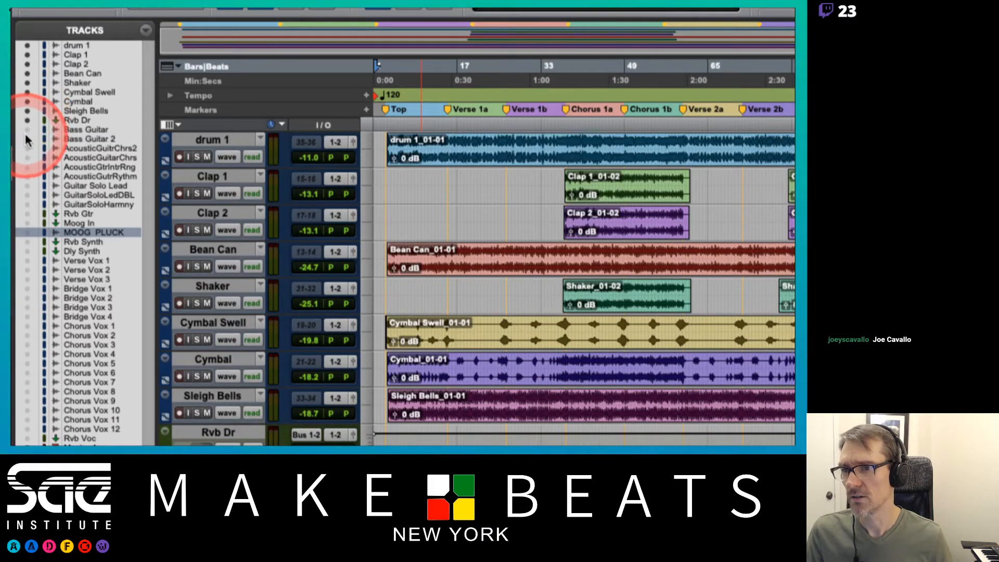
{"action": "left_click_drag", "start_coordinate": [25, 142], "coordinate": [27, 176]}
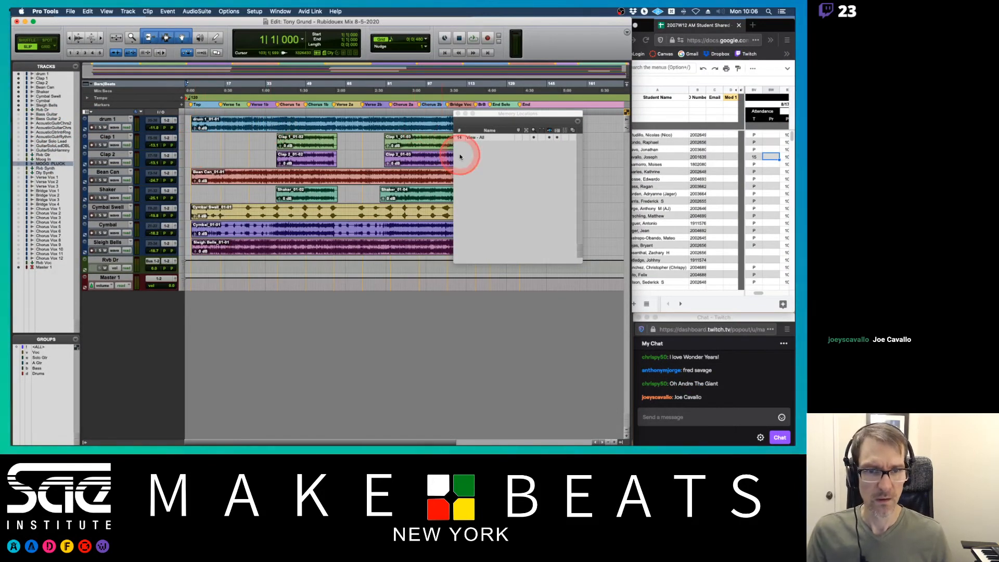
- Store the current drum track layout as a memory location named "View - Drums" with the time property None
{"action": "key", "text": "KP_Enter"}
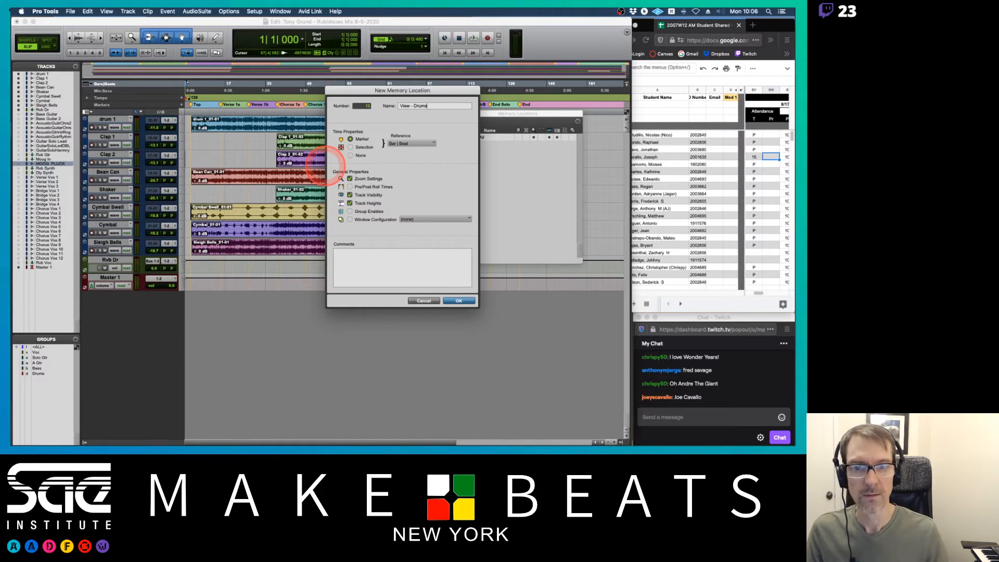
{"action": "left_click", "coordinate": [350, 155]}
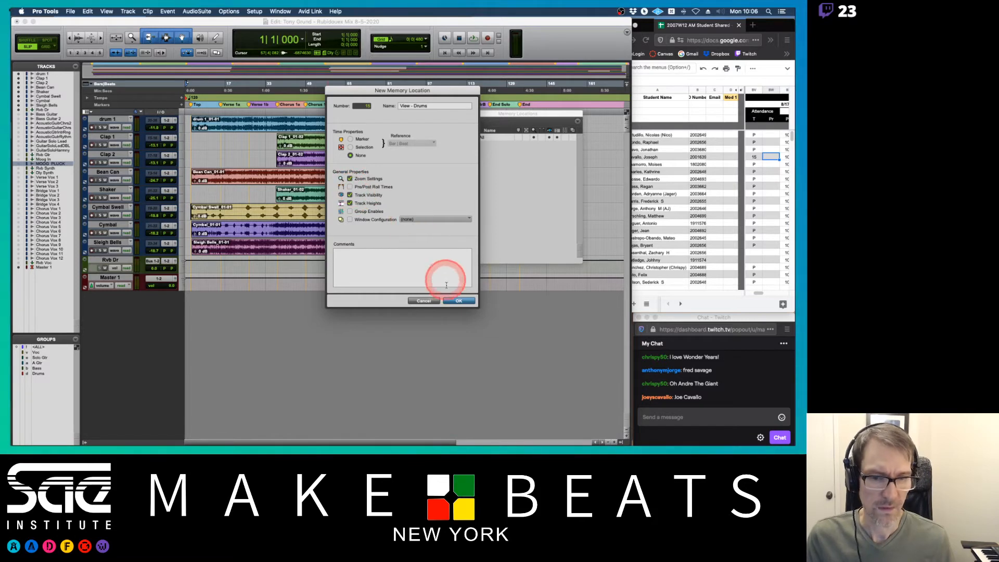
{"action": "left_click", "coordinate": [458, 300]}
- Switch back and forth between the View - All and View - Drums memory locations to check the track visibility
{"action": "left_click", "coordinate": [482, 138]}
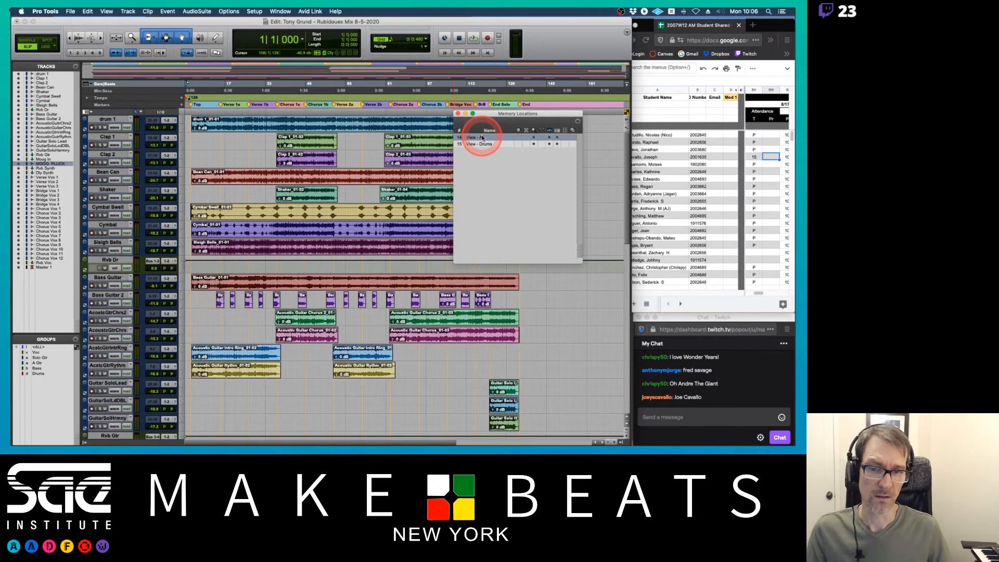
{"action": "left_click", "coordinate": [483, 146]}
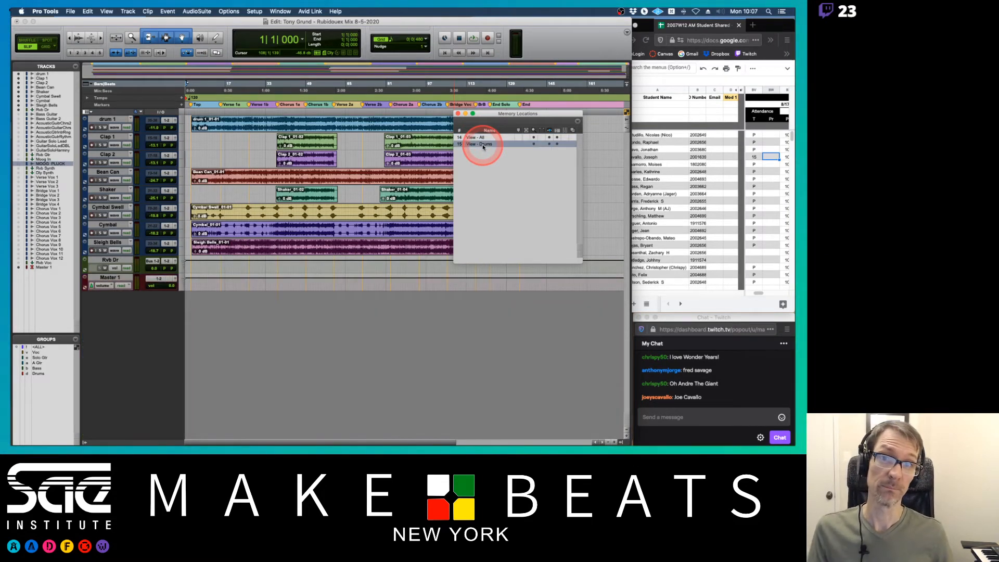
{"action": "left_click", "coordinate": [474, 138]}
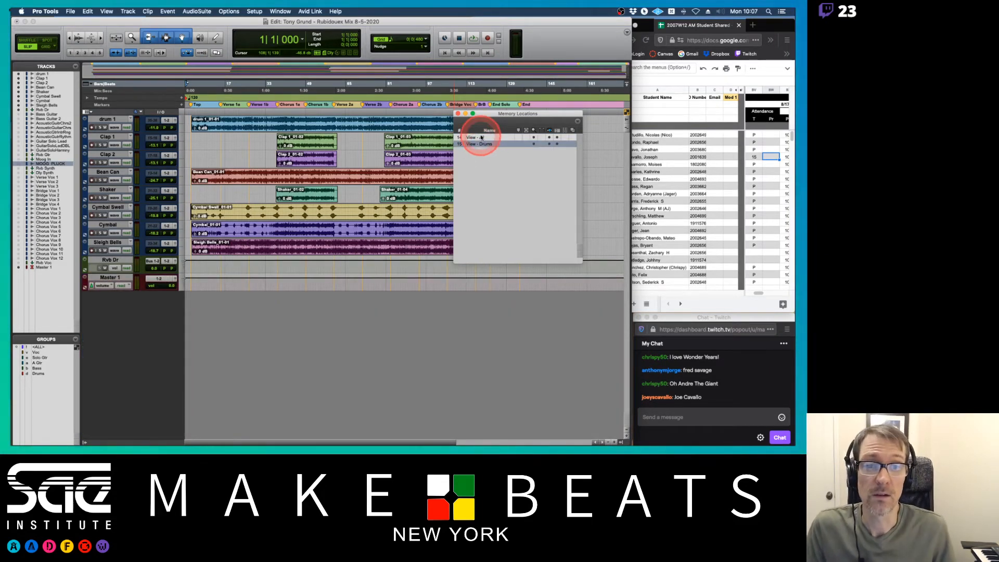
{"action": "left_click", "coordinate": [480, 145]}
{"action": "left_click", "coordinate": [474, 137]}
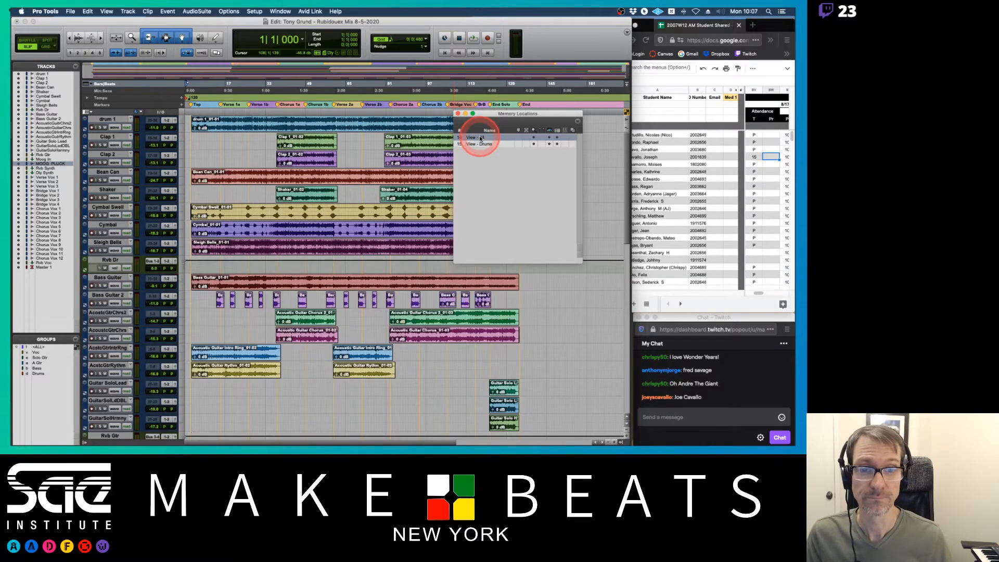
{"action": "left_click", "coordinate": [481, 145]}
{"action": "left_click", "coordinate": [473, 144]}
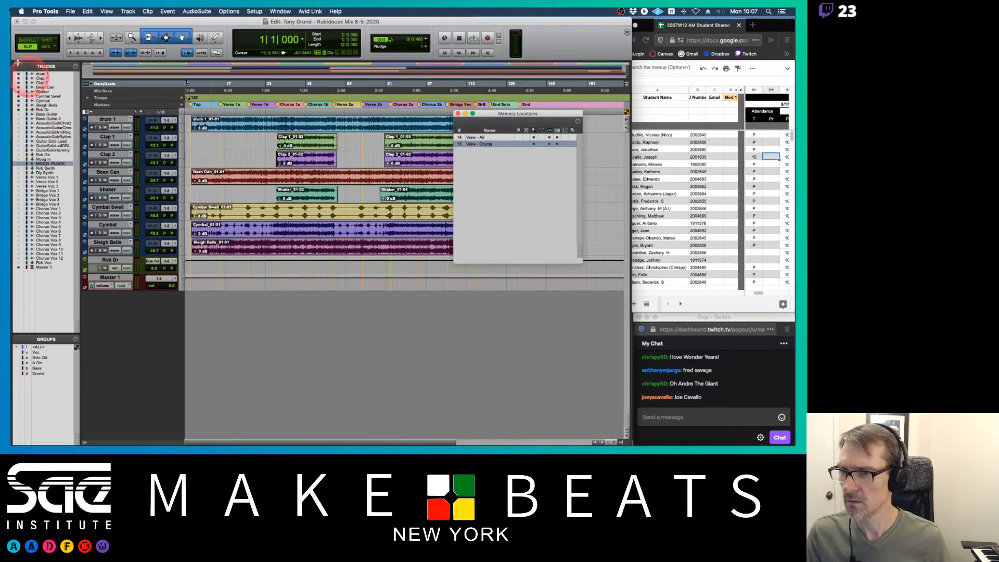
- Hide all drum tracks and show only the bass, guitar and Rvb Gtr tracks along with the master
{"action": "left_click_drag", "start_coordinate": [18, 75], "coordinate": [24, 151]}
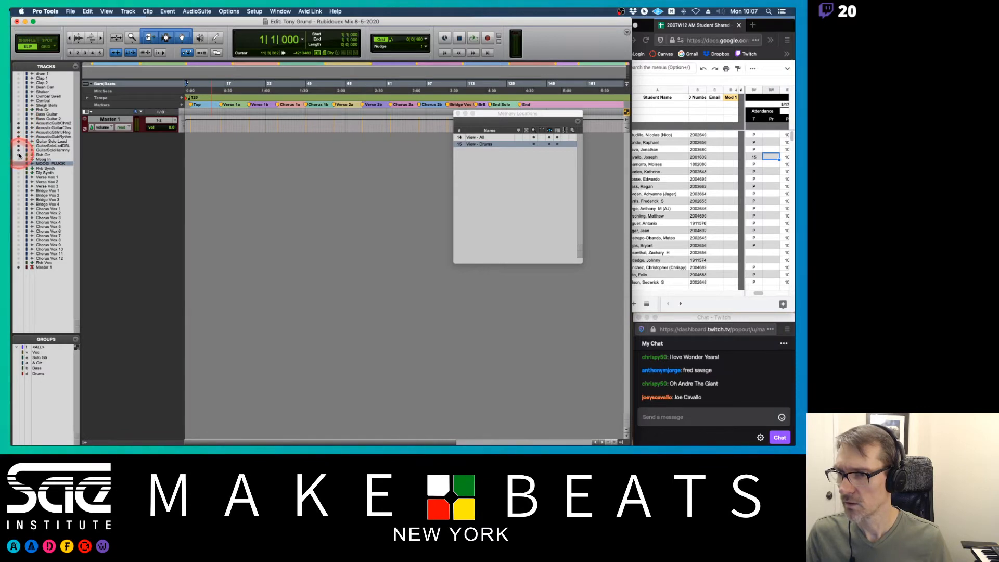
{"action": "left_click_drag", "start_coordinate": [18, 155], "coordinate": [19, 155]}
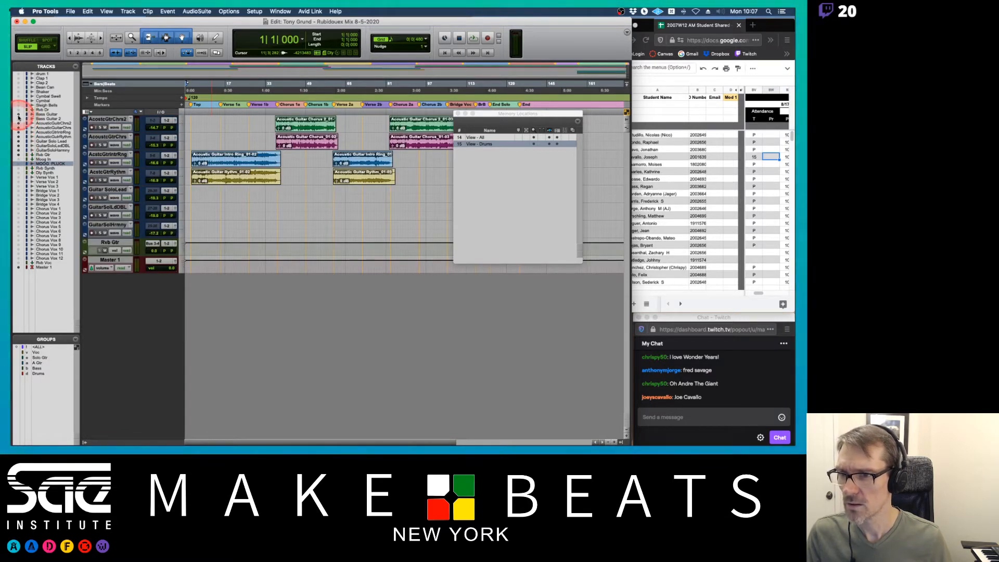
{"action": "left_click_drag", "start_coordinate": [19, 114], "coordinate": [18, 119]}
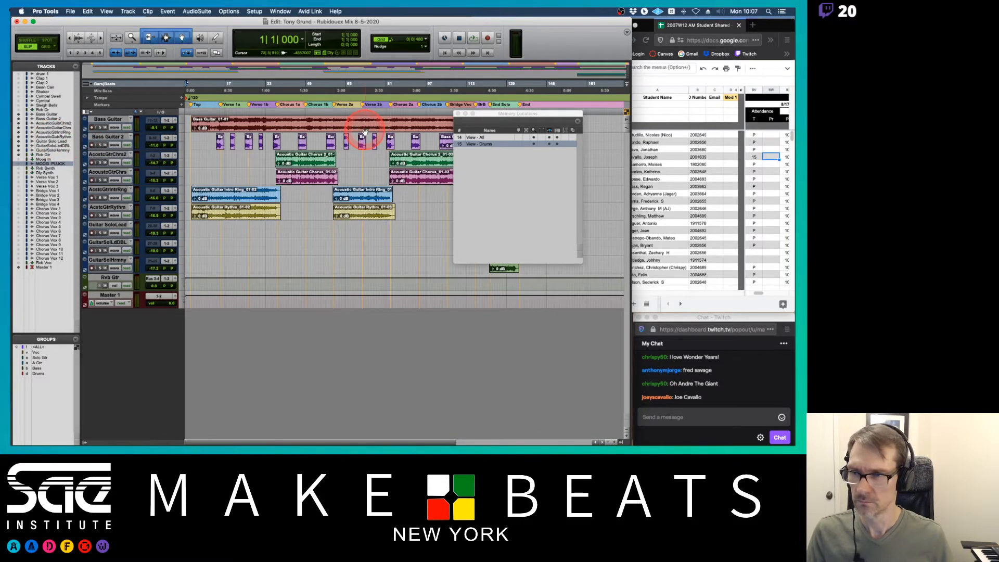
- Store the visible guitar and bass layout as a new memory location named "View - Guitars & Bass"
{"action": "key", "text": "KP_Enter"}
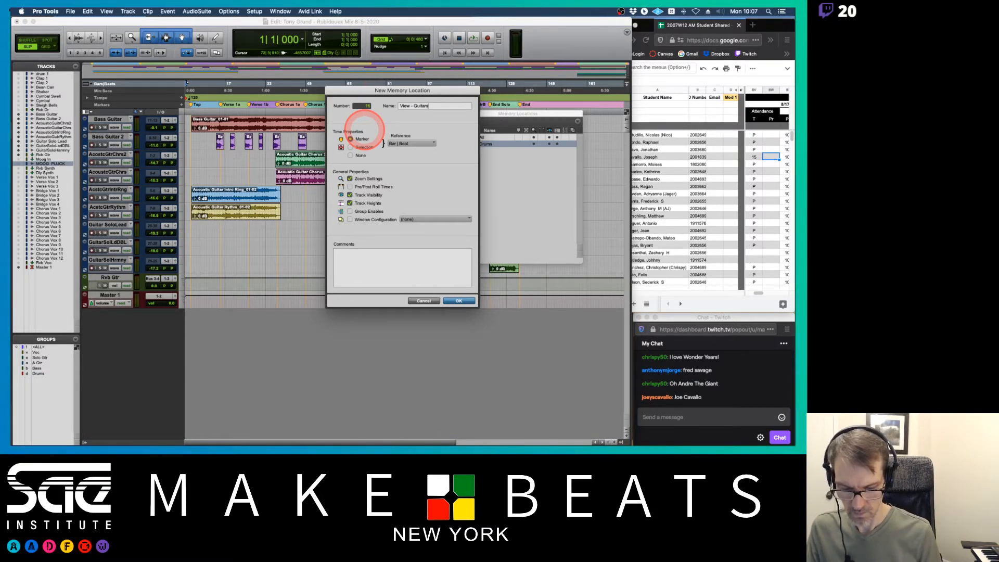
{"action": "type", "text": "ss"}
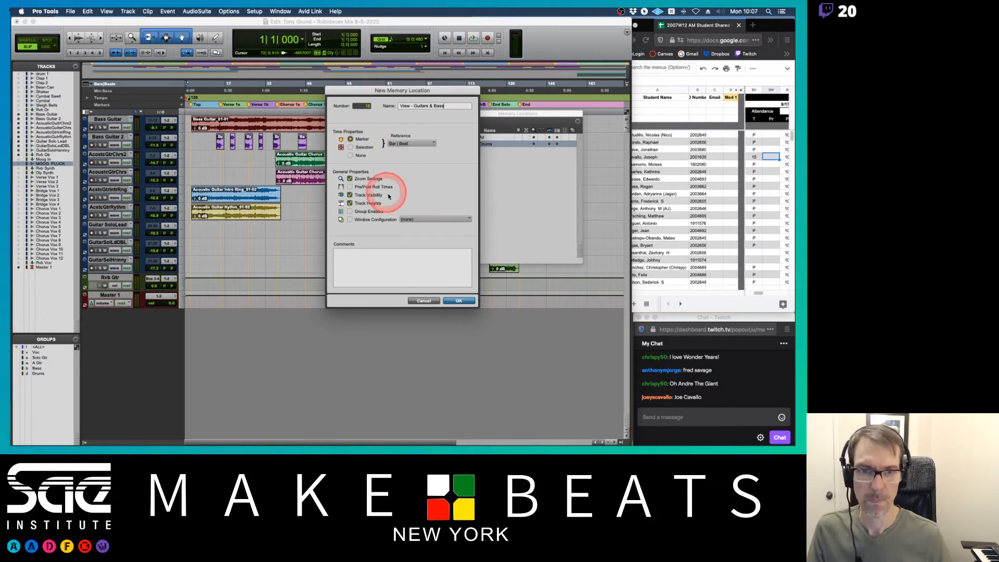
{"action": "left_click", "coordinate": [456, 301]}
- Recall the Drums, All and Guitars & Bass view memory locations to compare their track layouts
{"action": "left_click", "coordinate": [477, 158]}
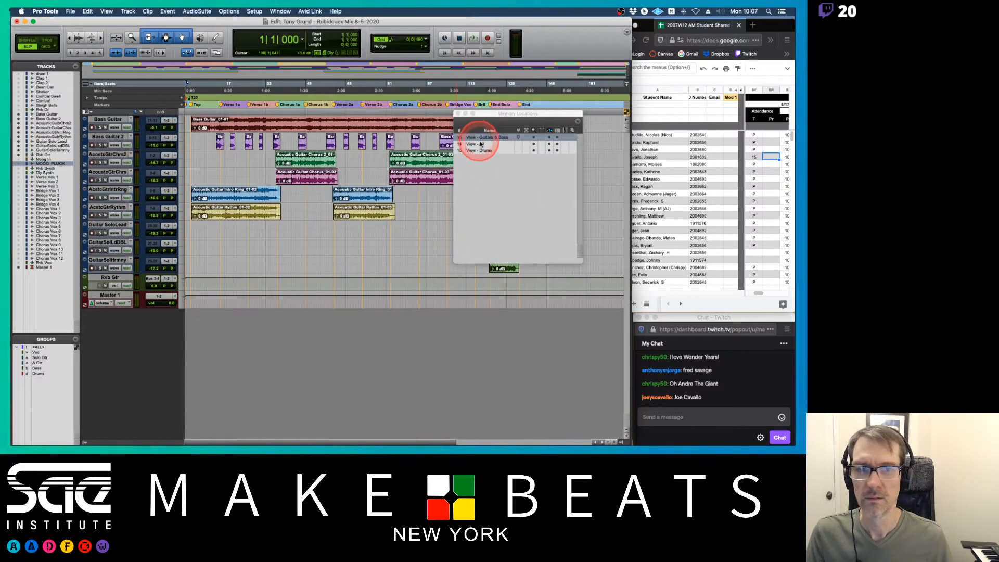
{"action": "left_click", "coordinate": [482, 145]}
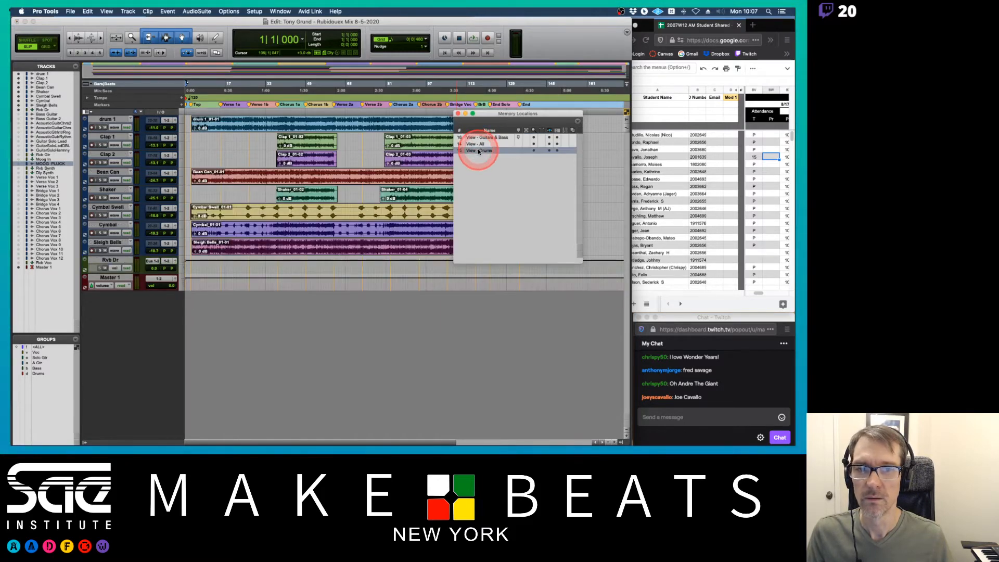
{"action": "left_click", "coordinate": [475, 137]}
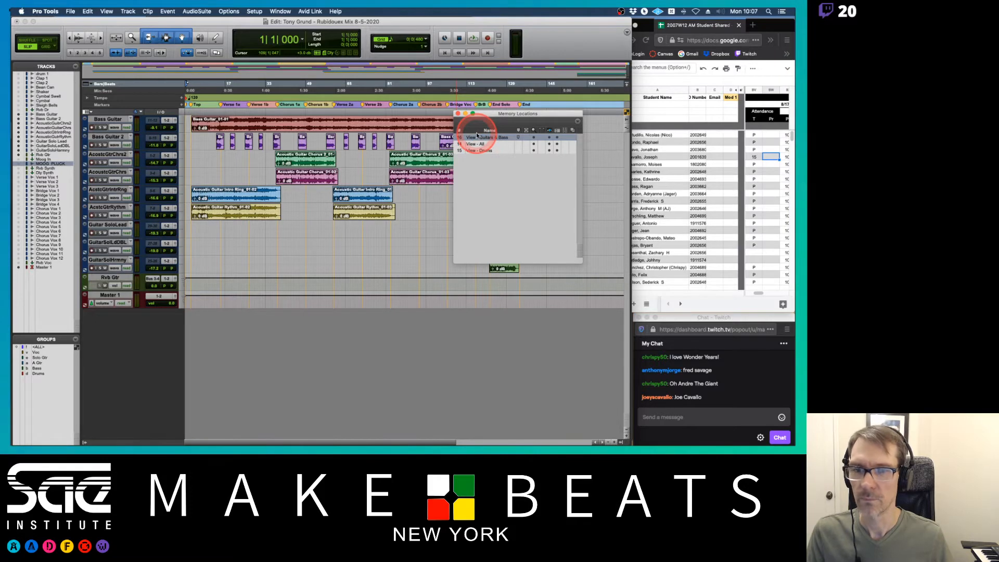
{"action": "left_click", "coordinate": [478, 145]}
{"action": "left_click", "coordinate": [479, 137]}
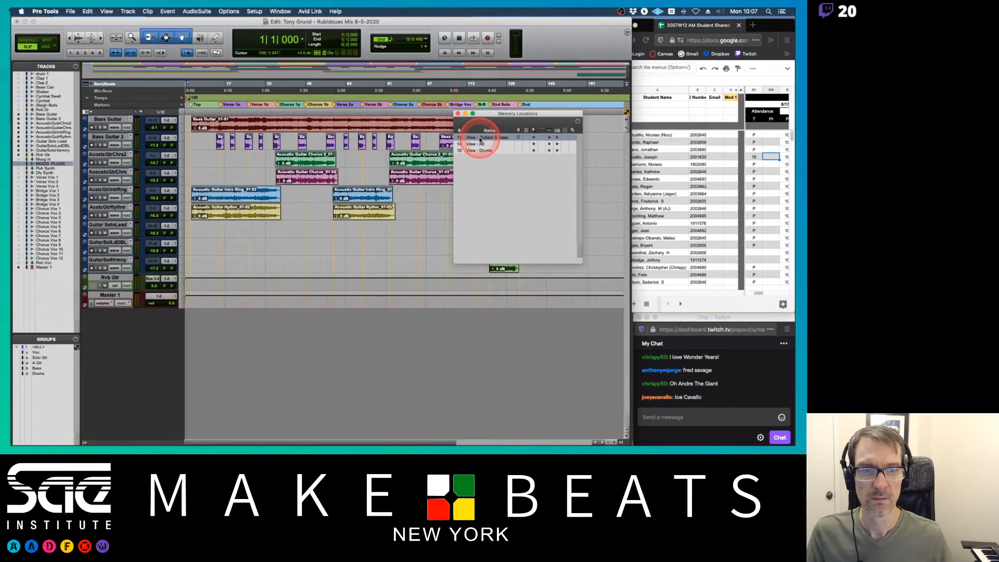
- Edit the View - Guitars & Bass memory location so its time property is None
{"action": "double_click", "coordinate": [477, 138]}
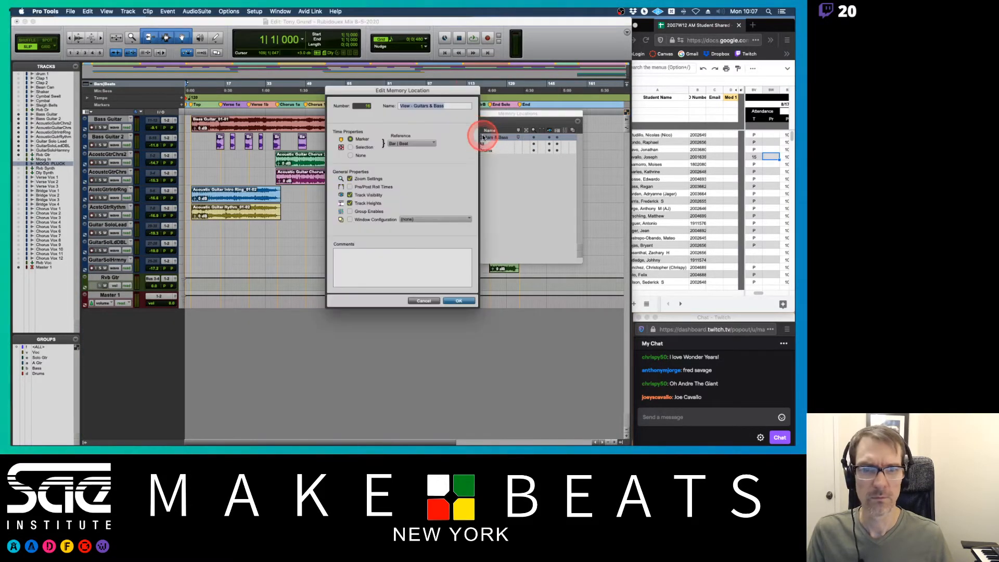
{"action": "left_click", "coordinate": [350, 155]}
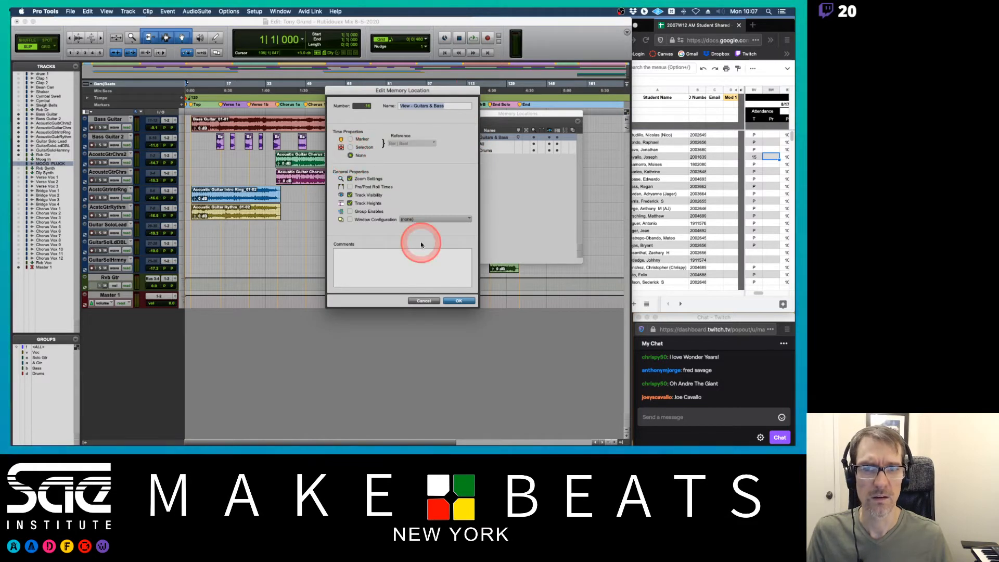
{"action": "left_click", "coordinate": [454, 301]}
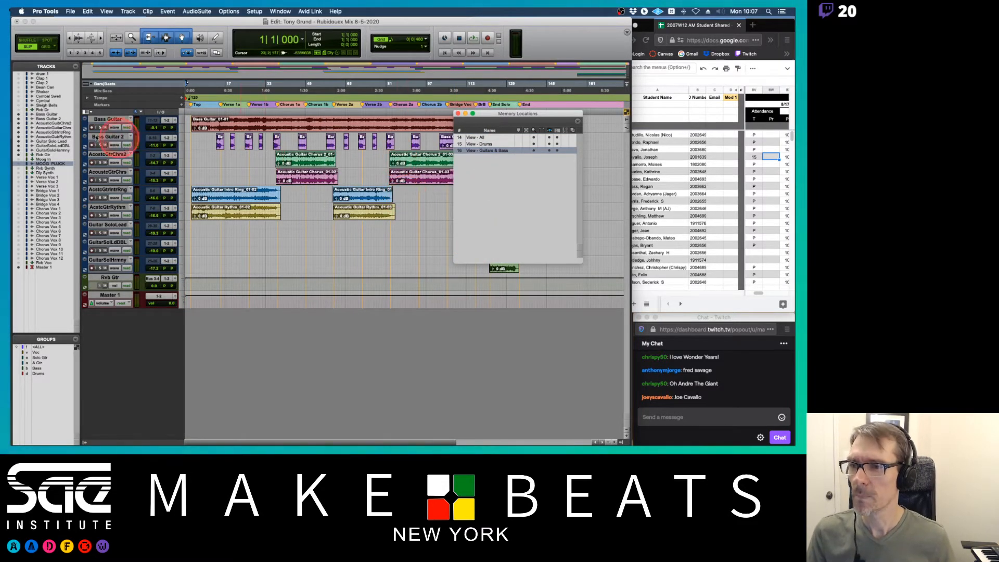
- Show only the vocal tracks and master, and store that layout as memory location "View - Vocals" with time property None
{"action": "left_click_drag", "start_coordinate": [19, 115], "coordinate": [20, 265]}
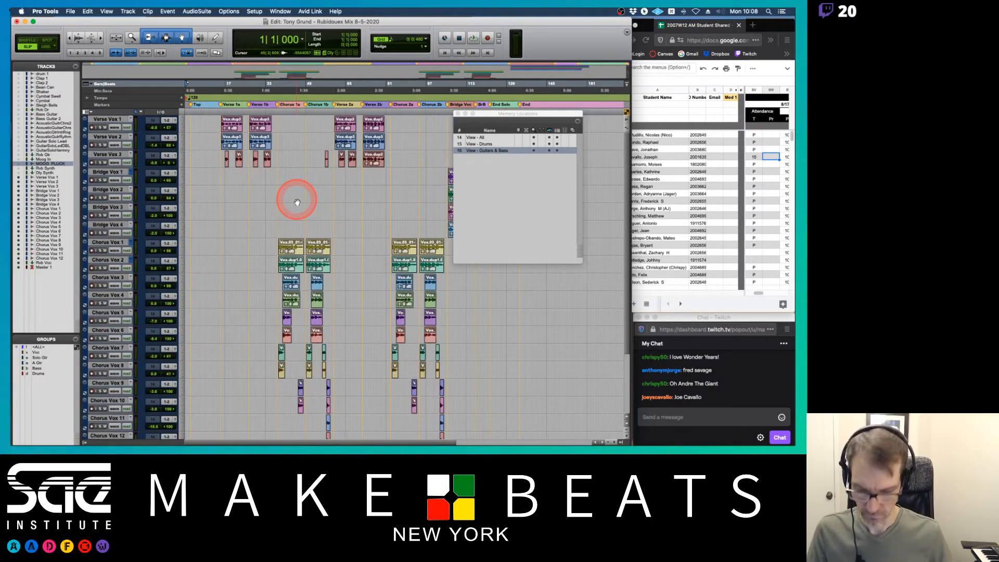
{"action": "key", "text": "KP_Enter"}
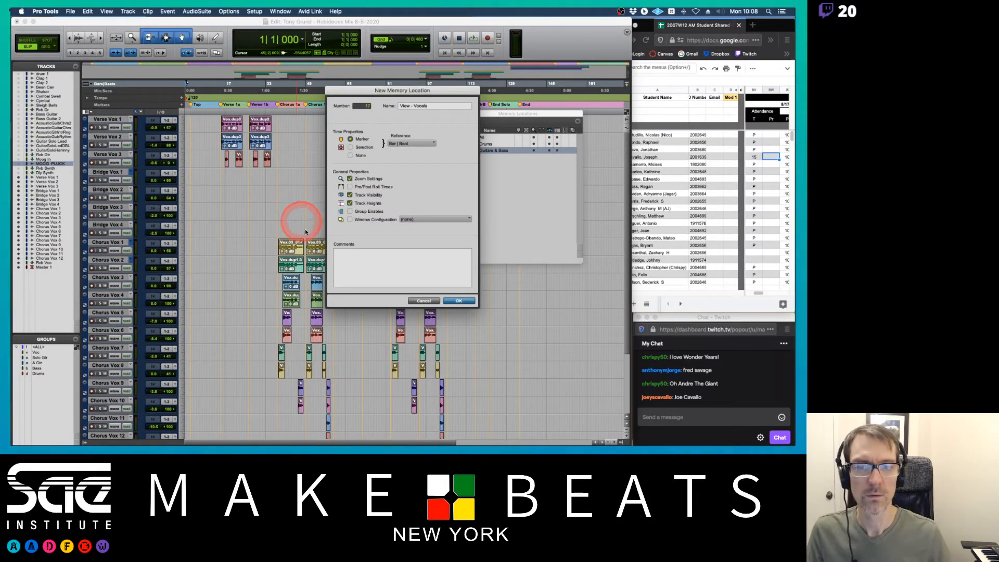
{"action": "left_click", "coordinate": [351, 156]}
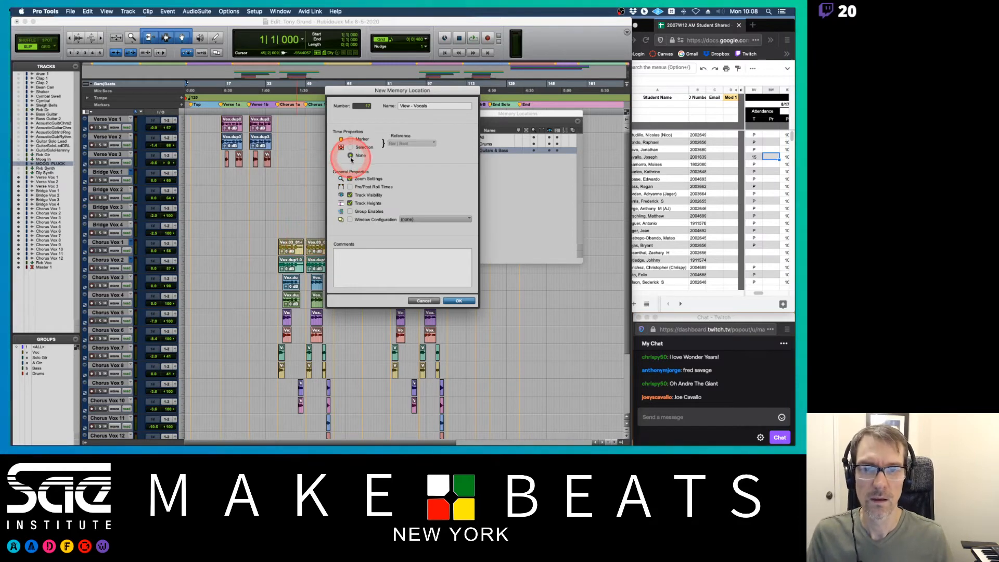
{"action": "left_click", "coordinate": [461, 300]}
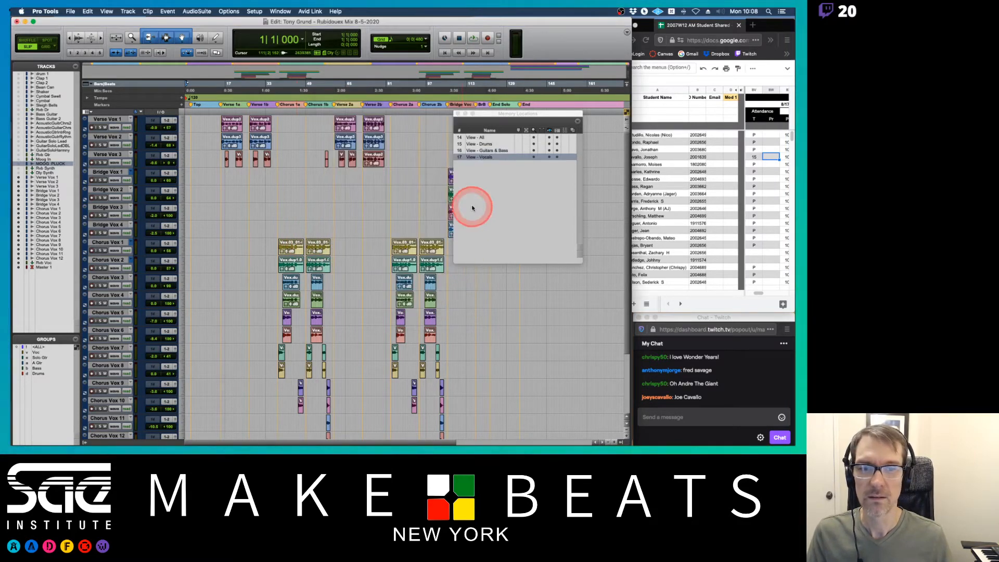
- Recall the All, Drums, Guitars & Bass and Vocals view memory locations in turn and look through the vocal tracks
{"action": "left_click", "coordinate": [478, 144]}
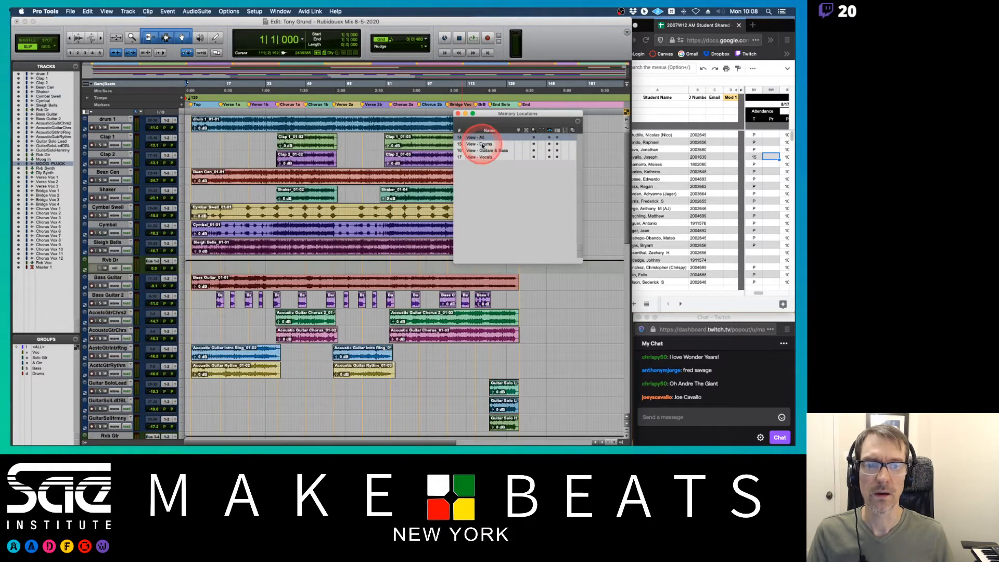
{"action": "left_click", "coordinate": [479, 137]}
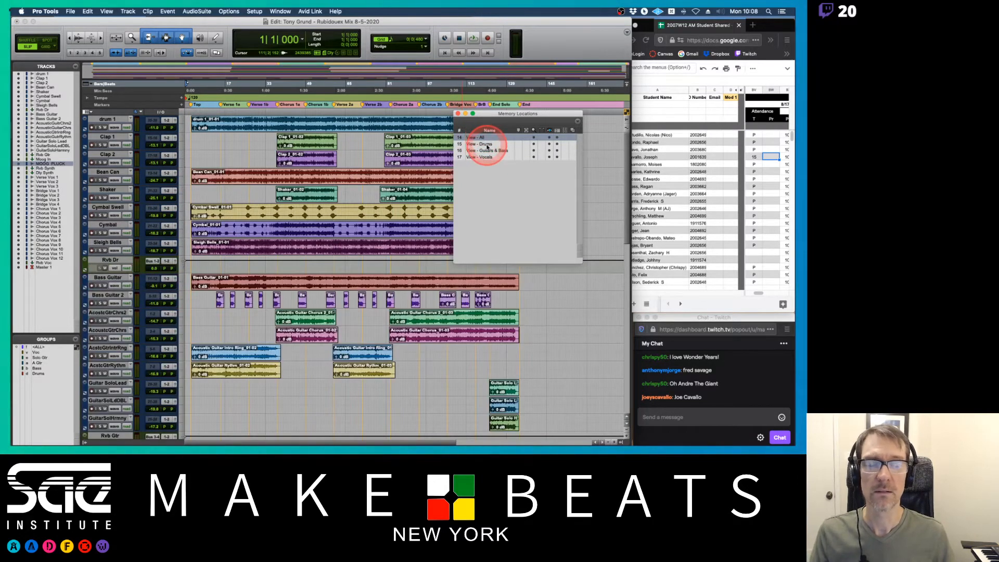
{"action": "left_click", "coordinate": [486, 144]}
{"action": "left_click", "coordinate": [487, 151]}
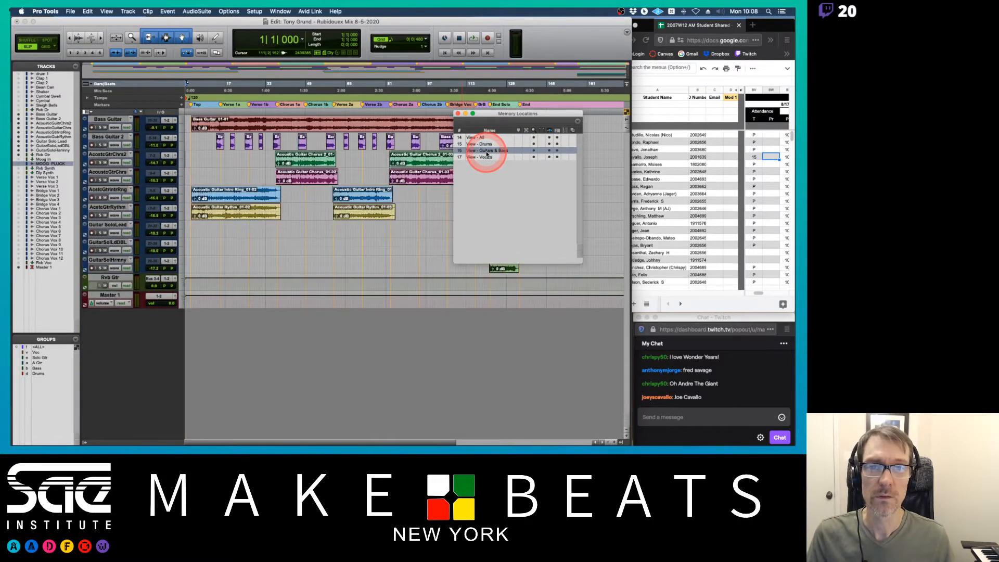
{"action": "left_click", "coordinate": [486, 158]}
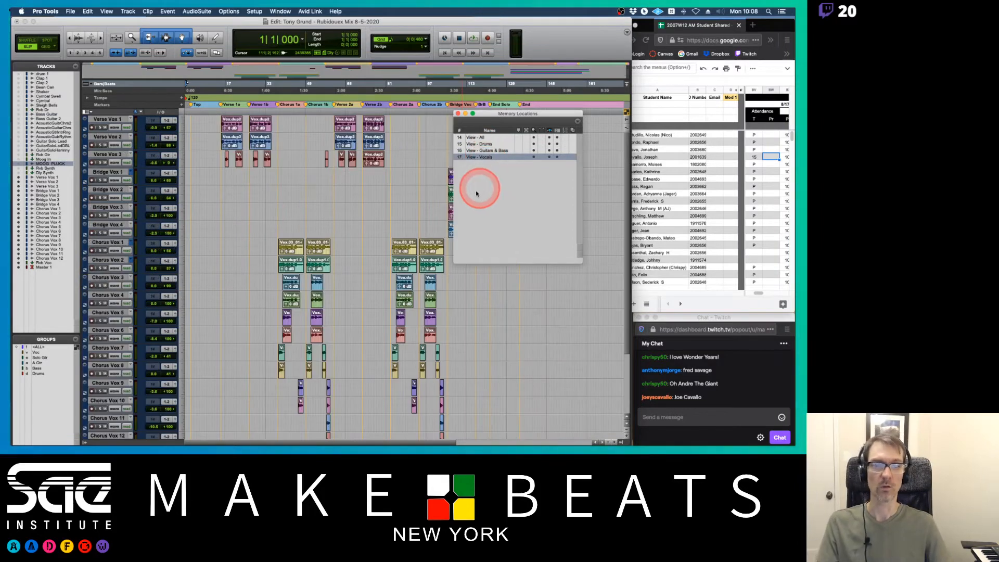
{"action": "scroll", "coordinate": [436, 202], "scroll_direction": "down", "scroll_amount": 5}
{"action": "scroll", "coordinate": [440, 202], "scroll_direction": "up", "scroll_amount": 5}
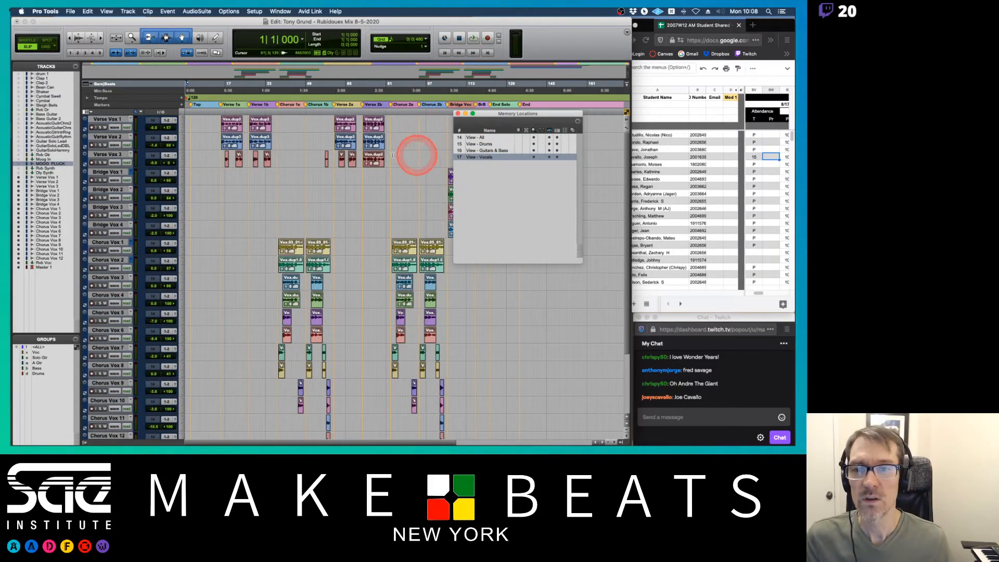
- Play the session briefly from the Verse 1a marker with the vocal tracks in view
{"action": "left_click", "coordinate": [223, 106]}
{"action": "key", "text": "space"}
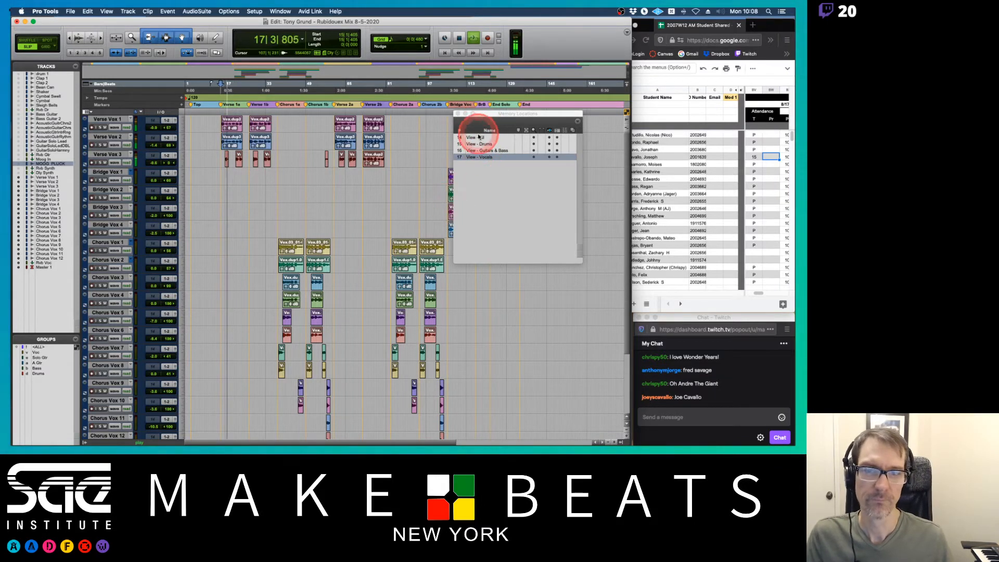
{"action": "key", "text": "space"}
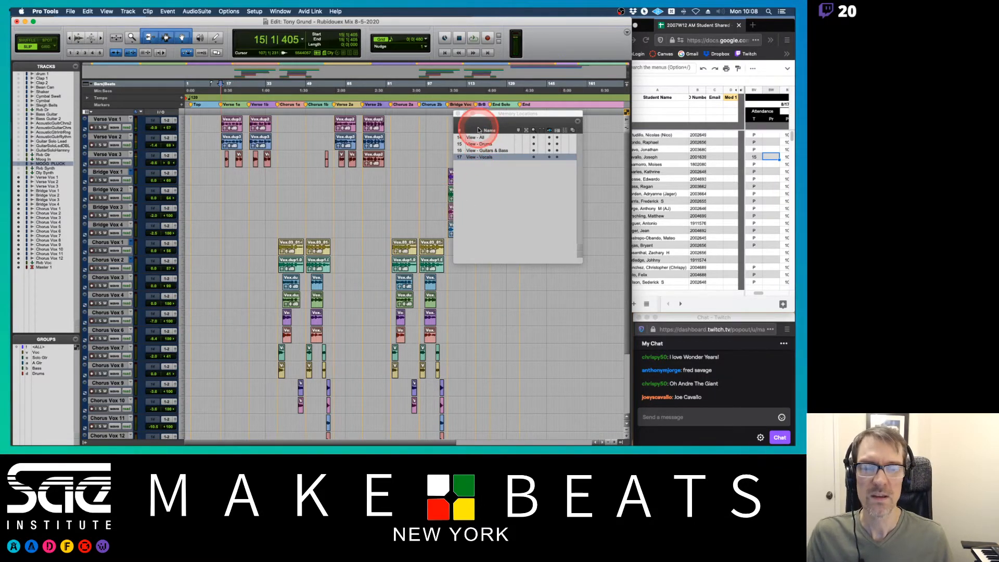
- Recall View - All, start playback and switch to View - Drums while the session plays
{"action": "left_click", "coordinate": [490, 142]}
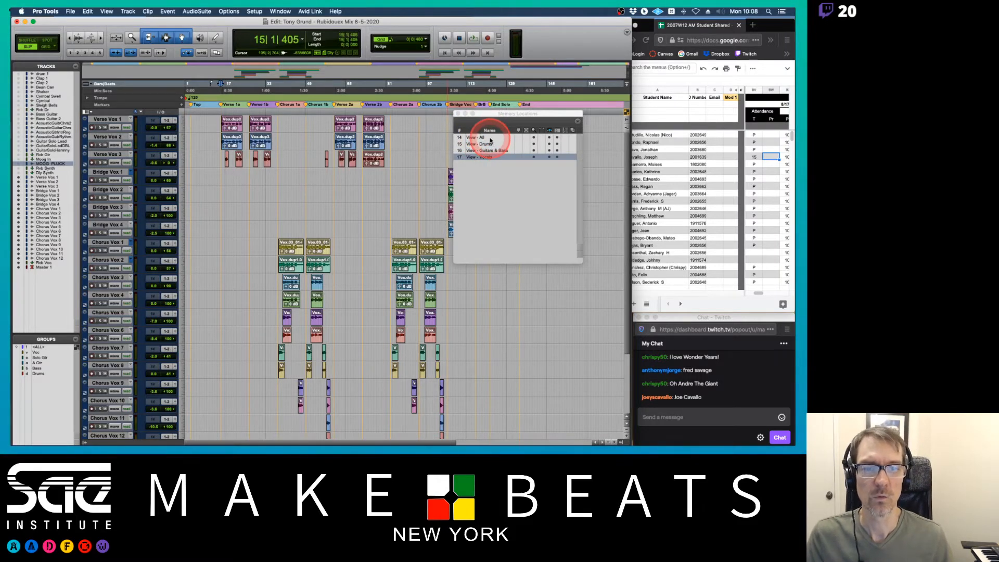
{"action": "left_click", "coordinate": [490, 138]}
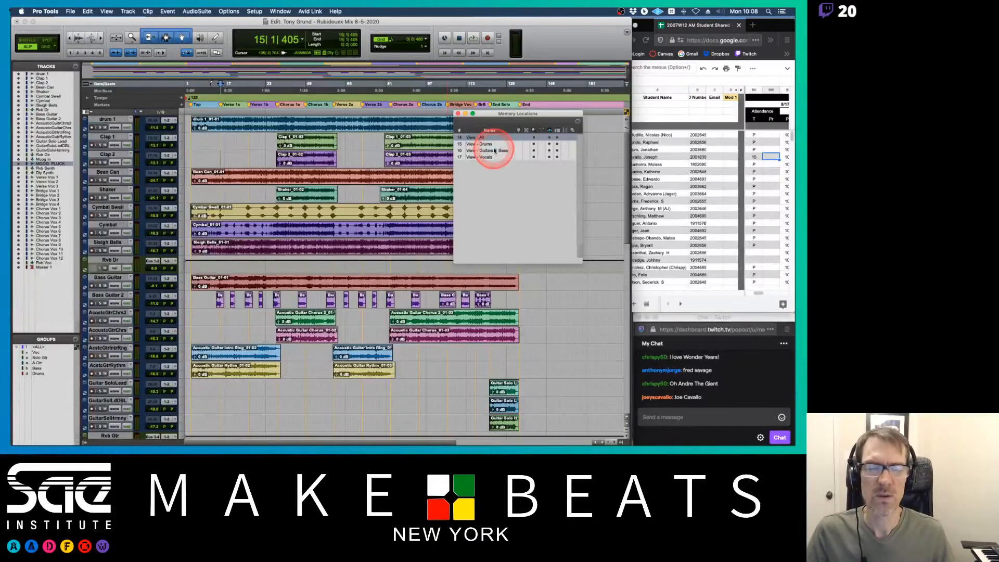
{"action": "key", "text": "space"}
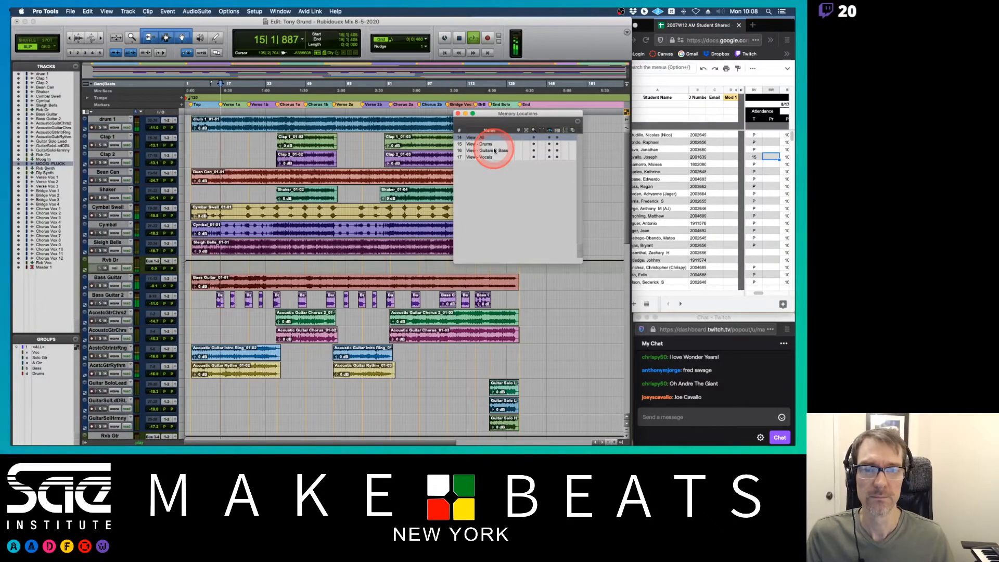
{"action": "left_click", "coordinate": [492, 143]}
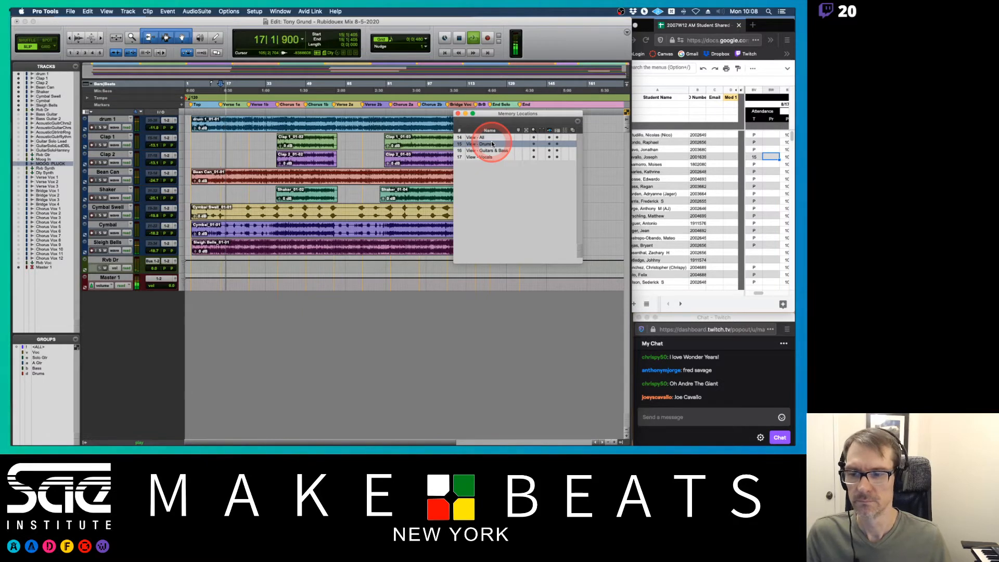
- Turn on keyboard focus for the groups list and toggle the vocal group
{"action": "left_click", "coordinate": [77, 348]}
{"action": "key", "text": "v"}
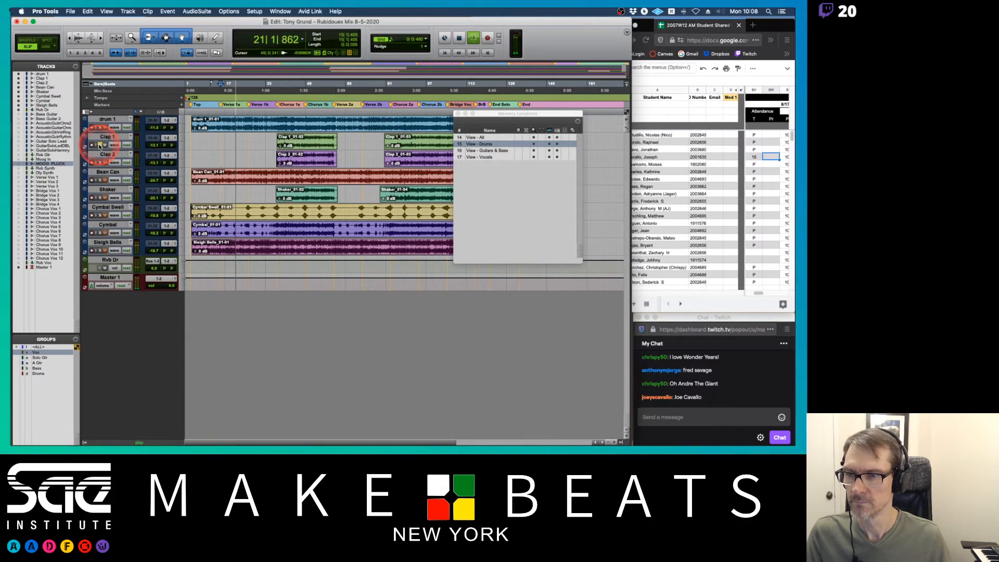
- Stop playback and show the Mix window with its tracks and groups lists displayed
{"action": "key", "text": "space"}
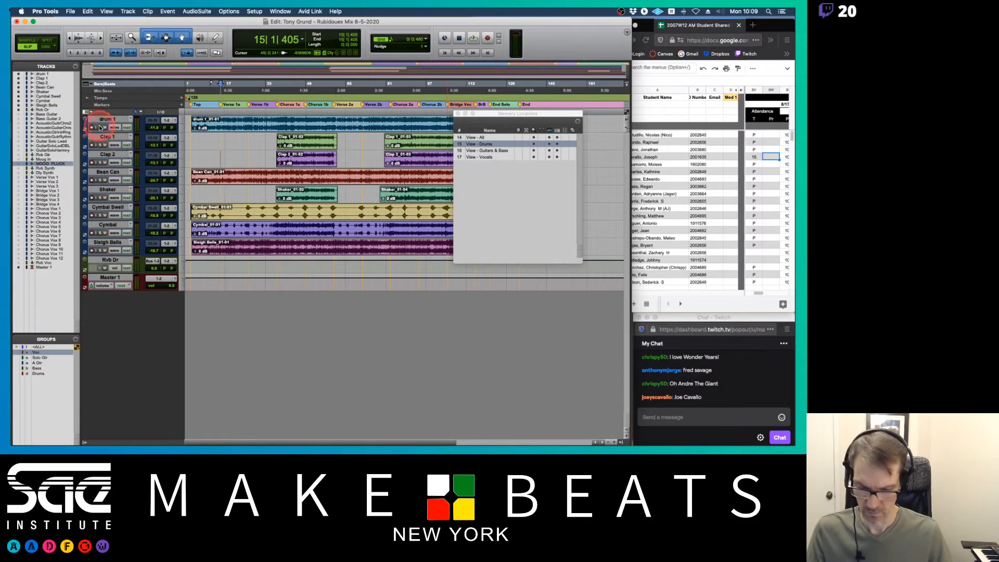
{"action": "key", "text": "super+equal"}
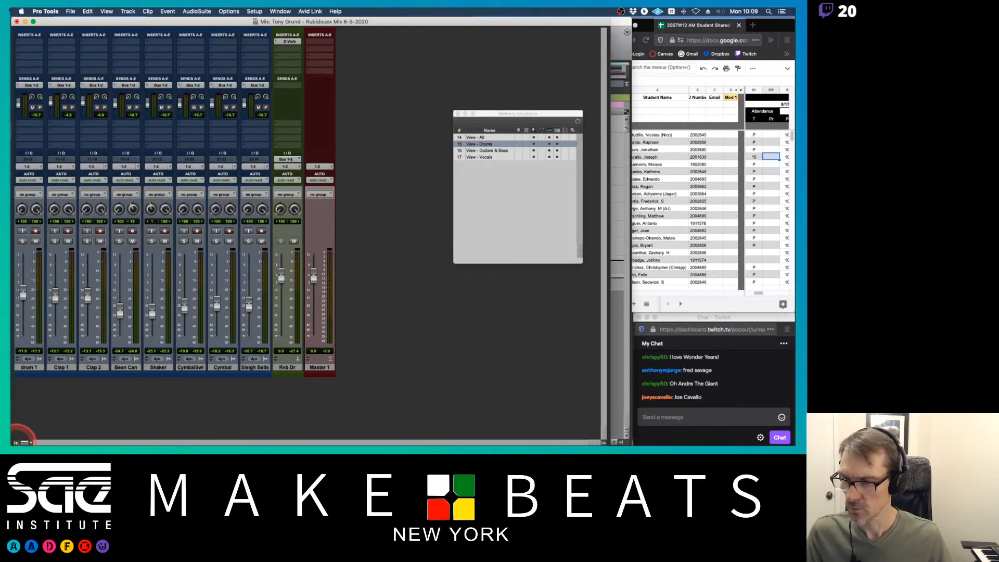
{"action": "left_click", "coordinate": [15, 443]}
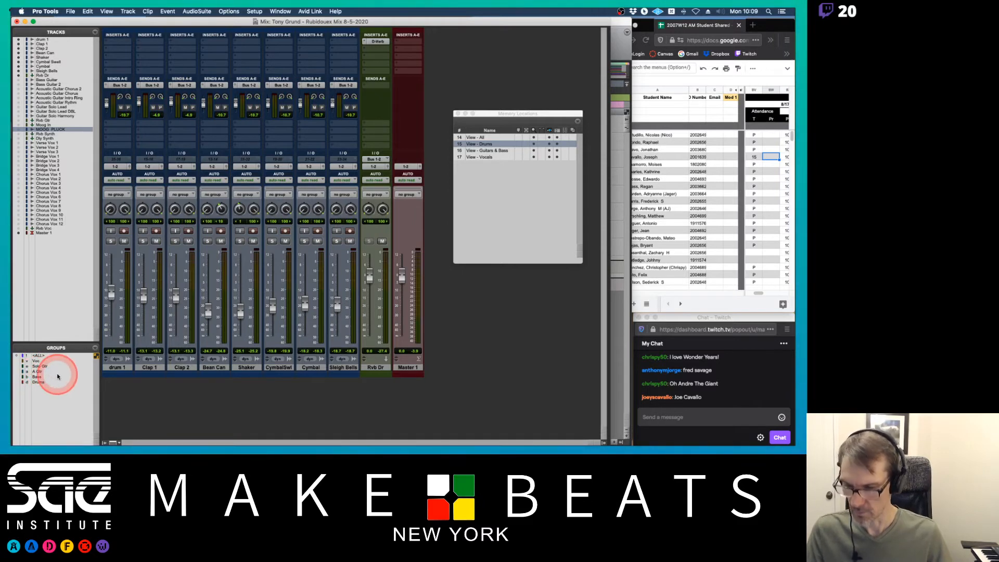
- Enable the Drums group and solo all its tracks at once from the drum 1 channel
{"action": "left_click", "coordinate": [38, 382]}
{"action": "left_click", "coordinate": [110, 242]}
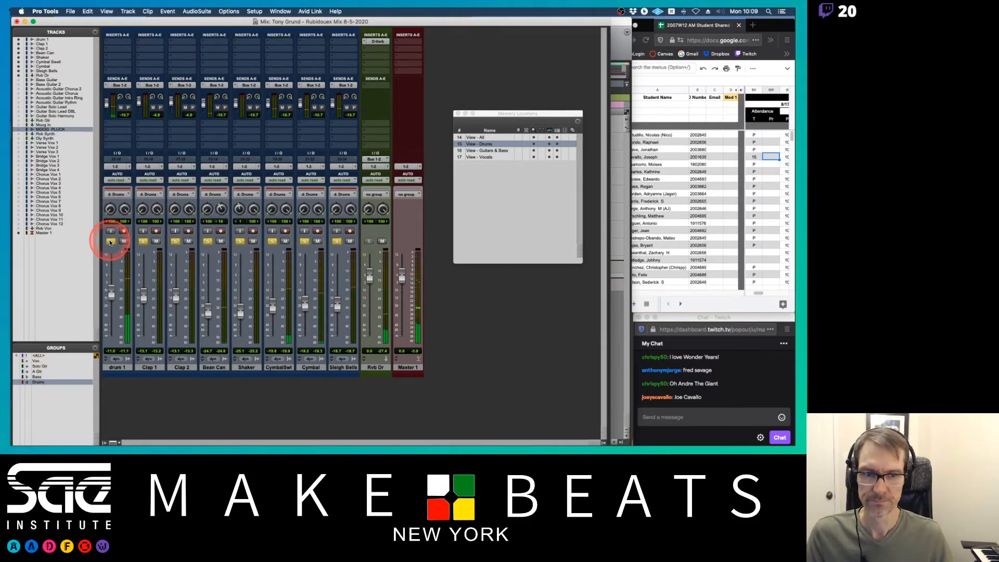
{"action": "left_click", "coordinate": [125, 269]}
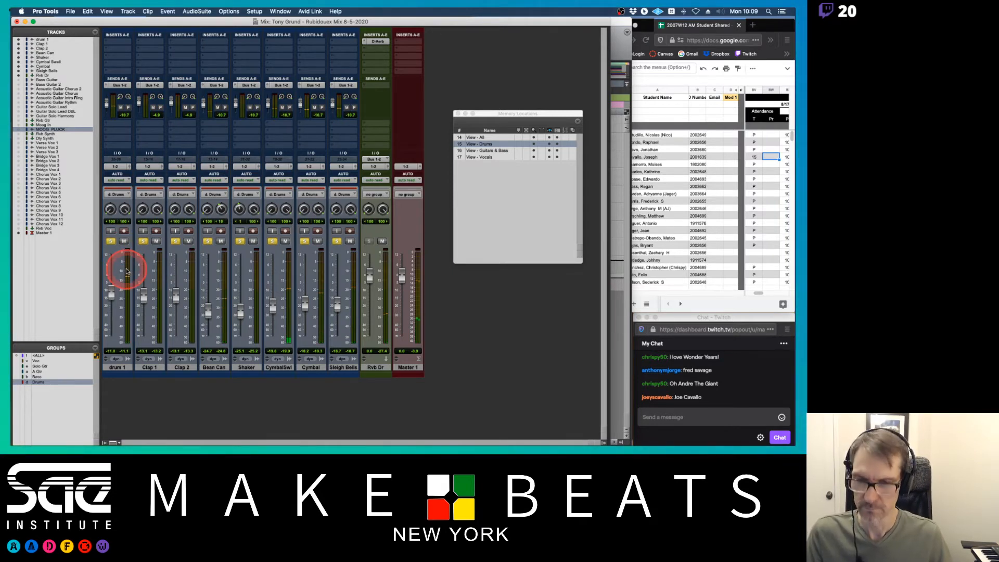
- Switch the mixer between the Guitars & Bass, Drums and Vocals view memory locations, ending on View - Guitars & Bass
{"action": "left_click", "coordinate": [489, 152]}
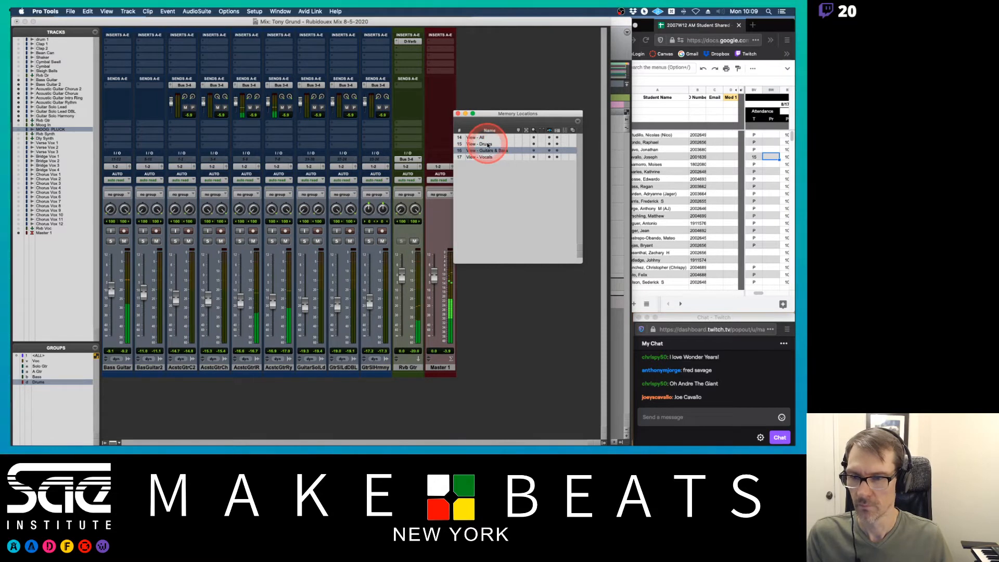
{"action": "left_click", "coordinate": [488, 145]}
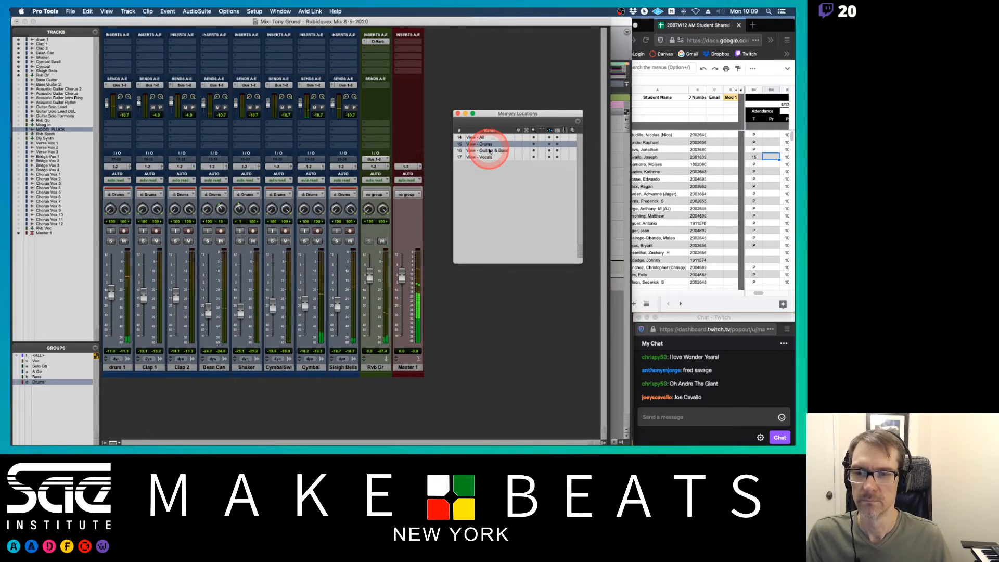
{"action": "left_click", "coordinate": [489, 151]}
{"action": "left_click", "coordinate": [488, 156]}
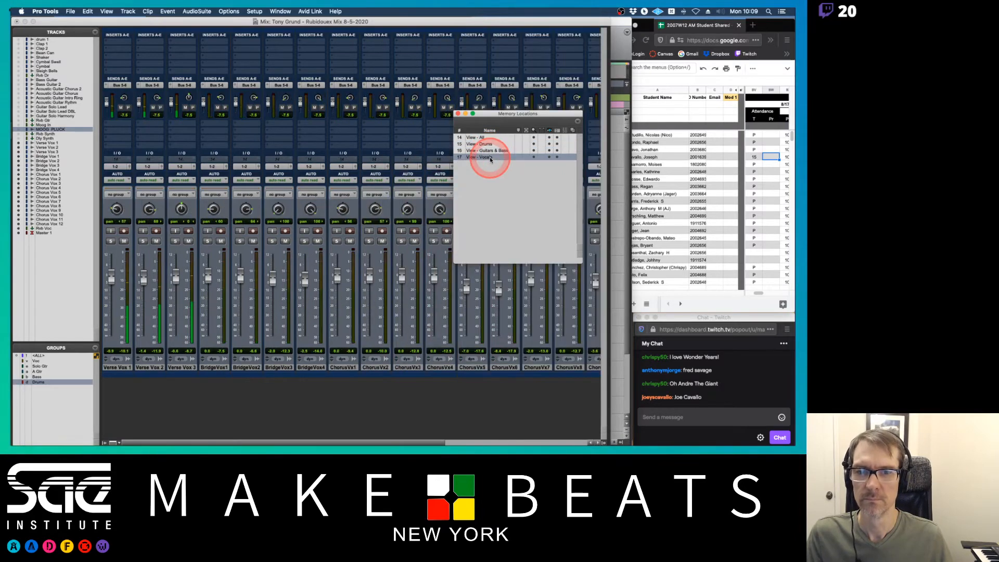
{"action": "left_click", "coordinate": [487, 150]}
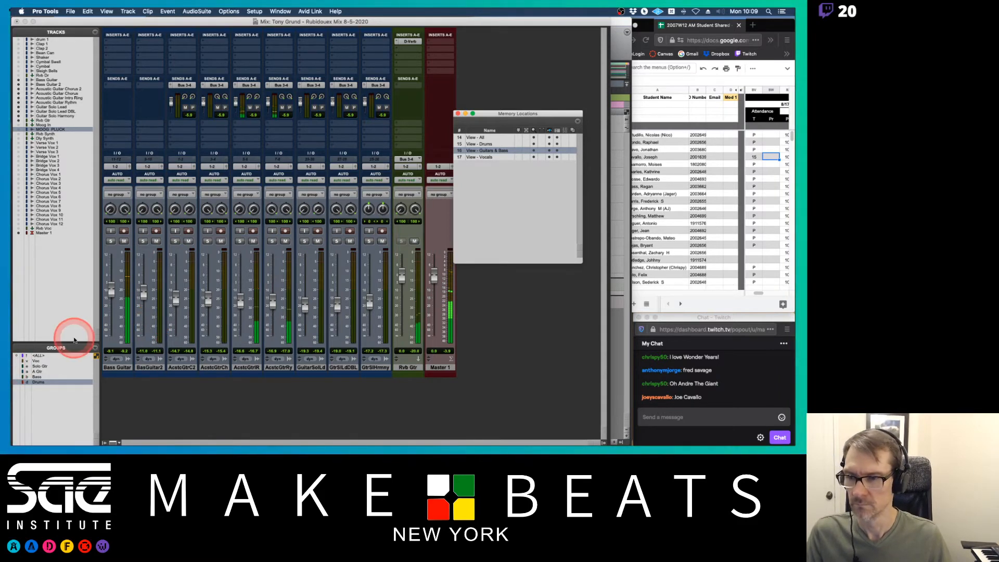
- Enable the Solo Gtr and A Gtr groups and solo both sets of guitar tracks through their groups
{"action": "left_click", "coordinate": [46, 366]}
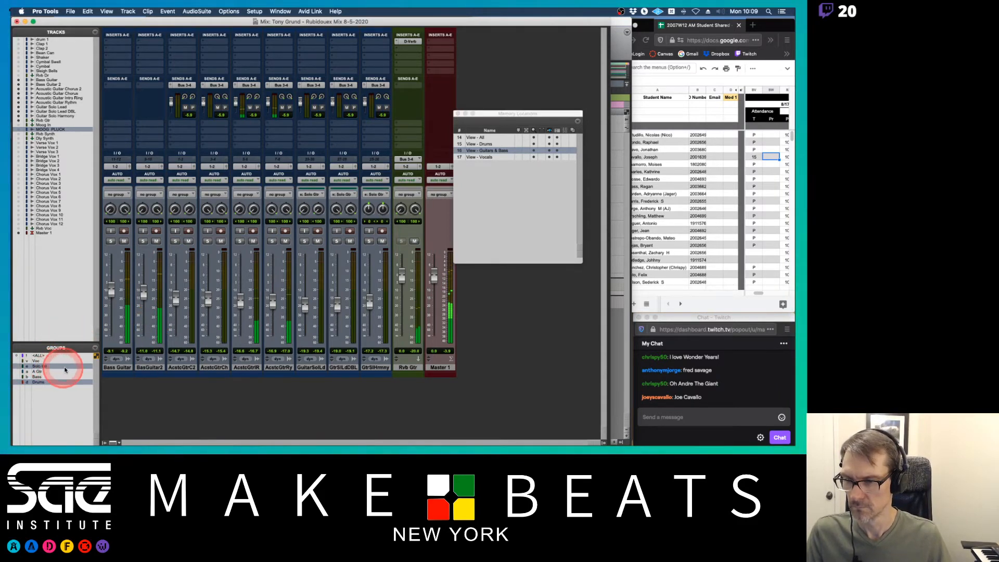
{"action": "left_click", "coordinate": [52, 371]}
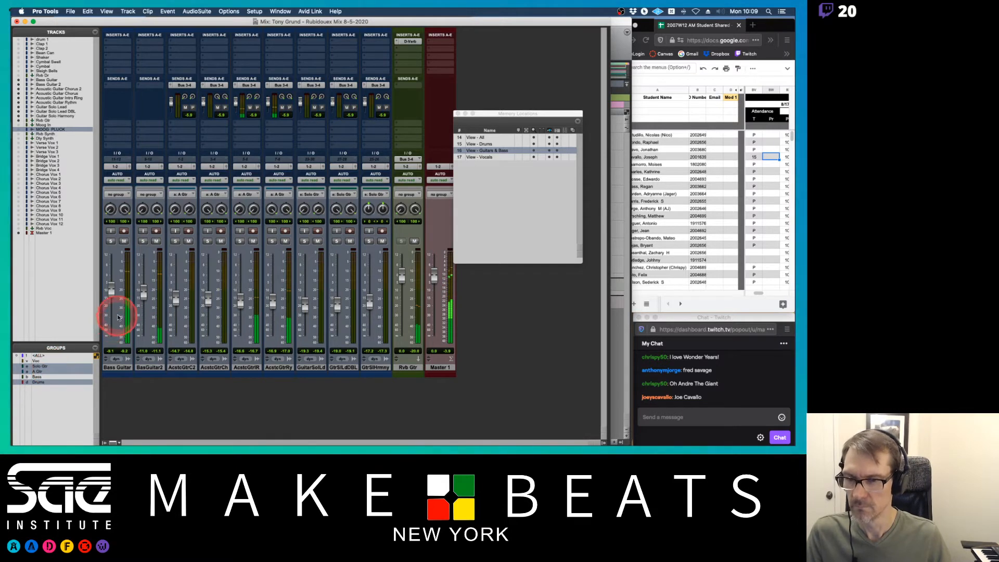
{"action": "left_click", "coordinate": [176, 241]}
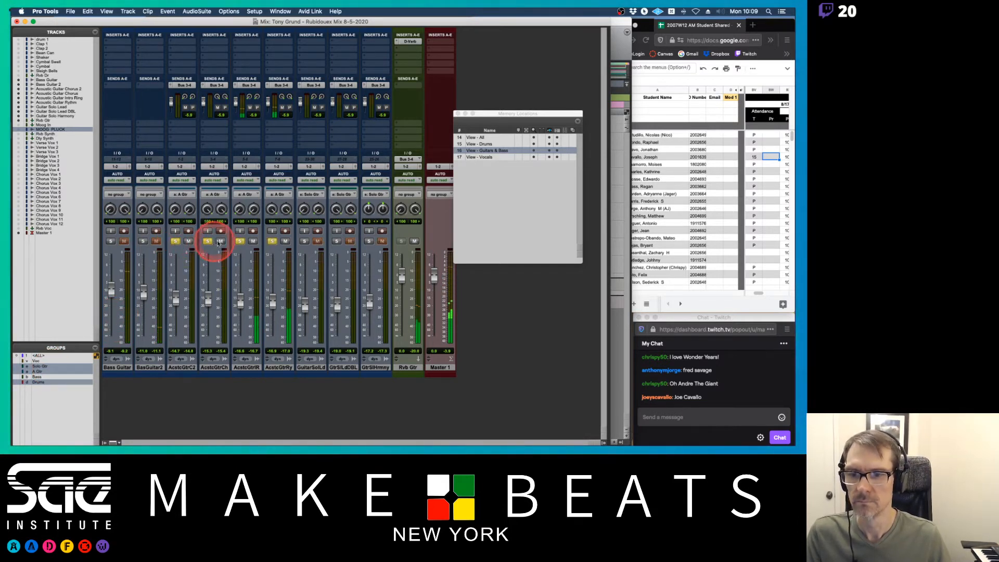
{"action": "left_click", "coordinate": [304, 241]}
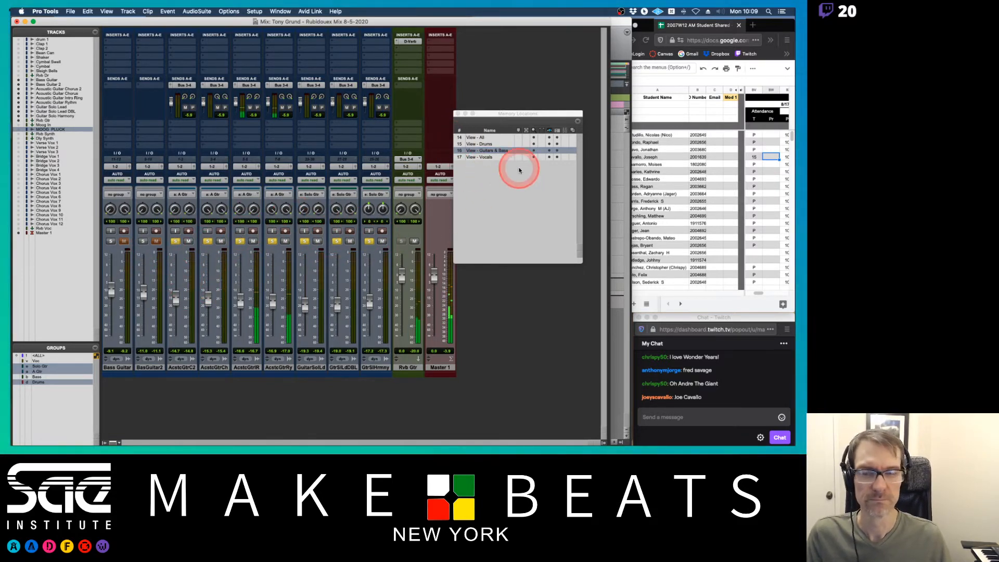
- Recall View - Drums and View - All, and look across the full set of mixer channels
{"action": "left_click", "coordinate": [486, 144]}
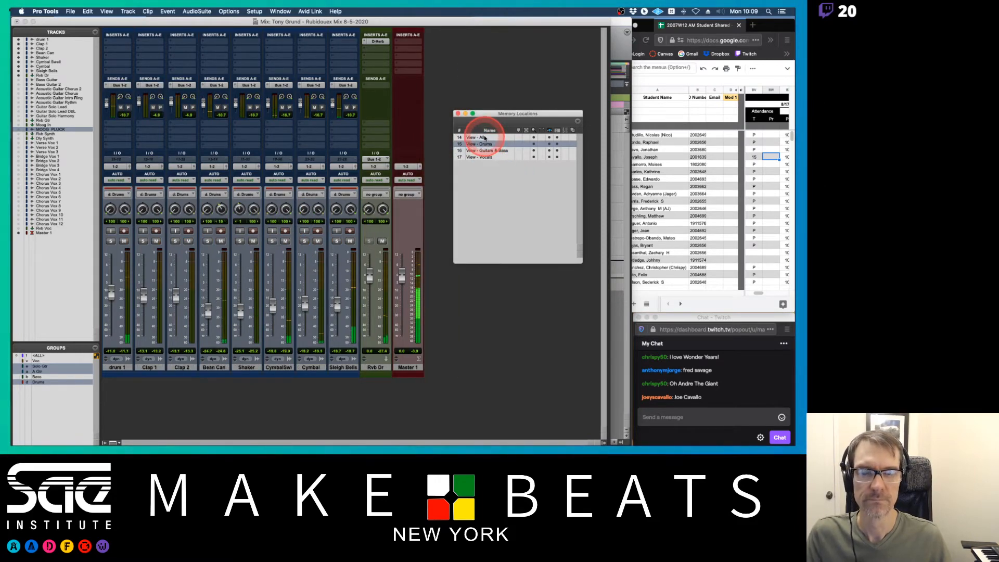
{"action": "left_click", "coordinate": [485, 137]}
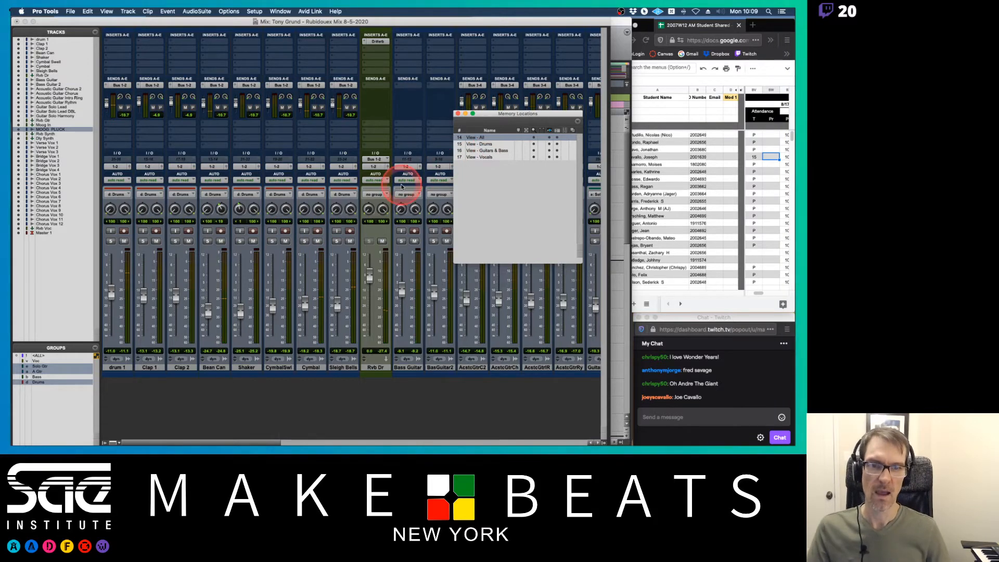
{"action": "scroll", "coordinate": [401, 183], "scroll_direction": "right", "scroll_amount": 10}
{"action": "scroll", "coordinate": [401, 187], "scroll_direction": "right", "scroll_amount": 6}
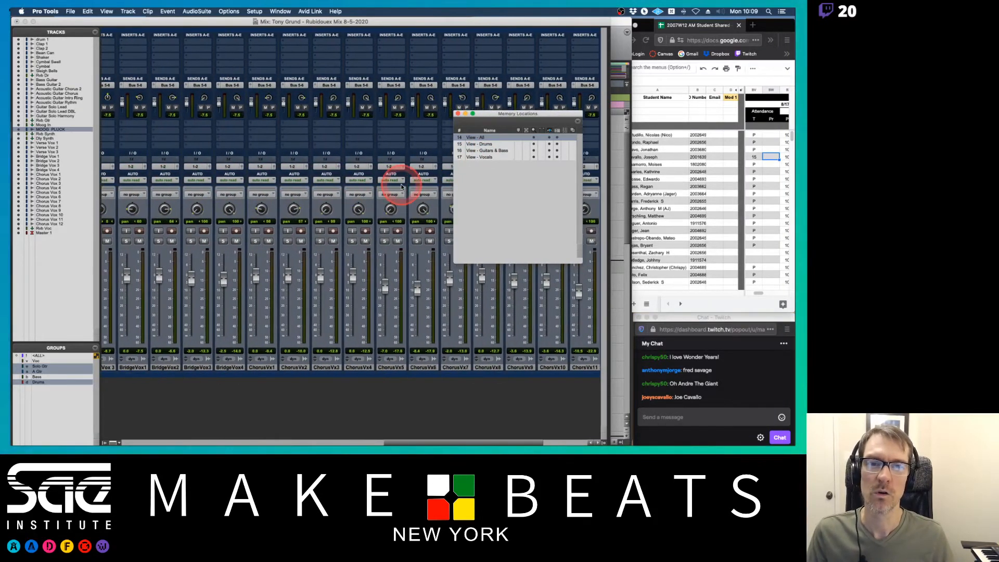
{"action": "scroll", "coordinate": [401, 186], "scroll_direction": "left", "scroll_amount": 15}
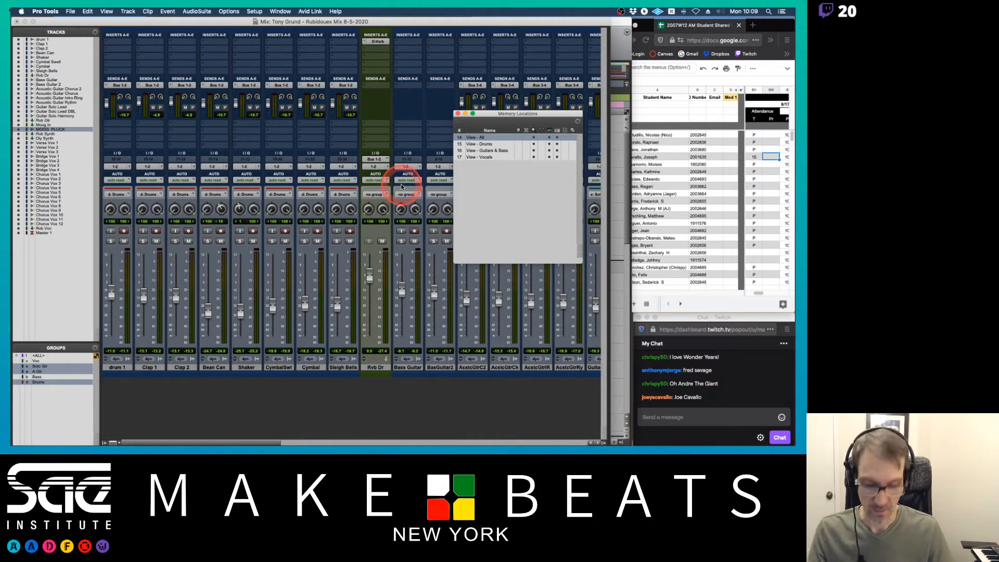
- Return to the Edit window, move Memory Locations aside and disable the Solo Gtr, A Gtr and Drums groups
{"action": "key", "text": "super+equal"}
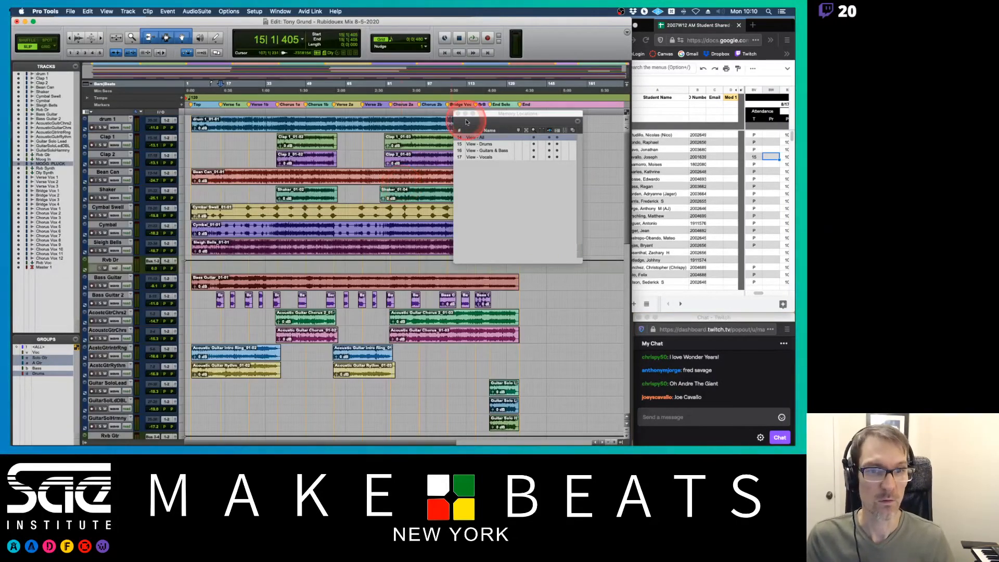
{"action": "left_click_drag", "start_coordinate": [482, 118], "coordinate": [449, 115]}
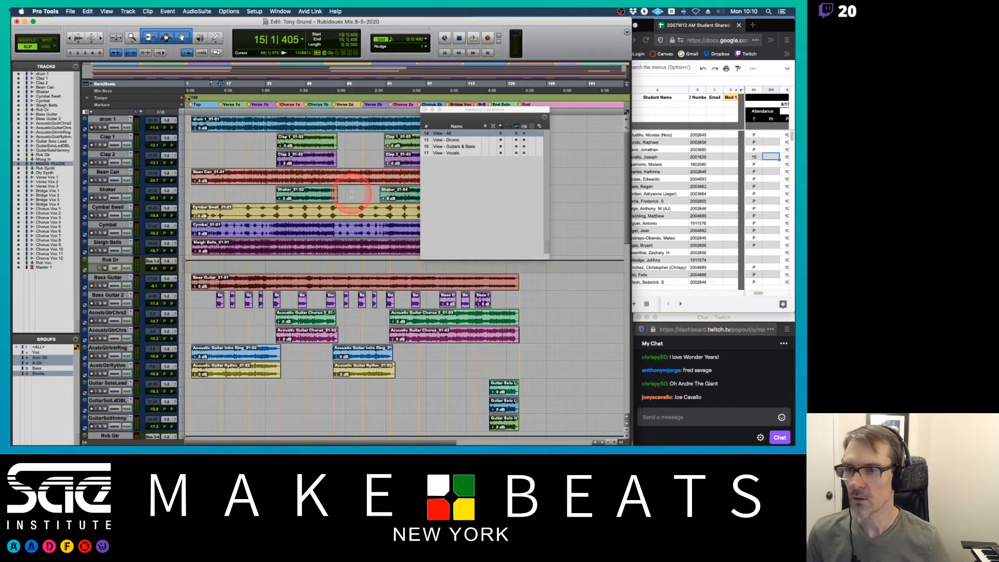
{"action": "key", "text": "s"}
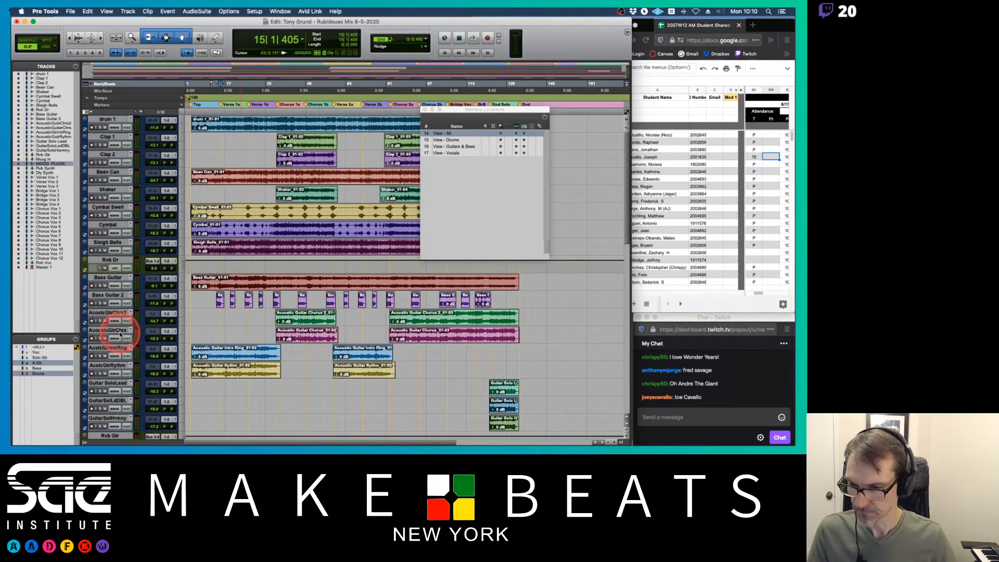
{"action": "key", "text": "a"}
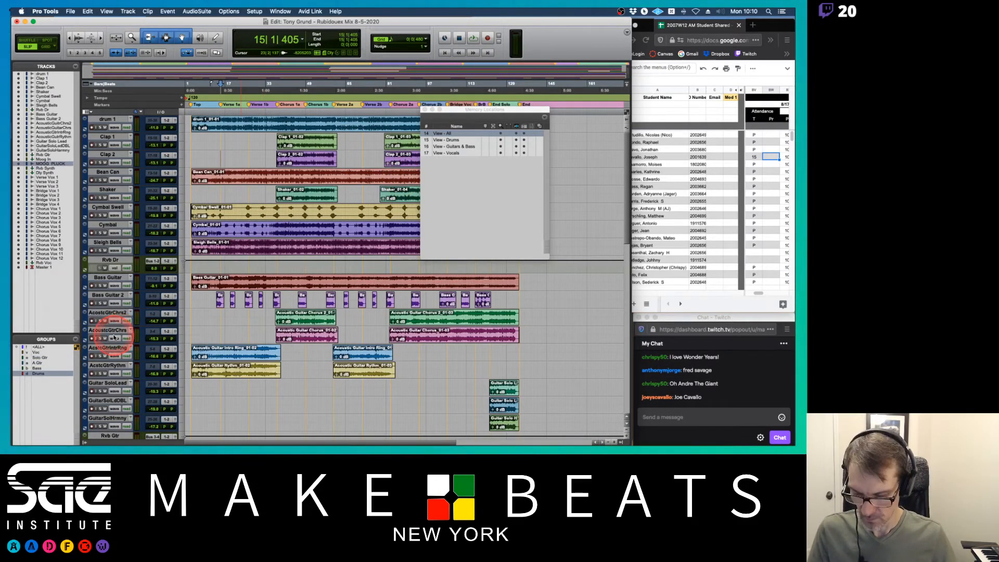
{"action": "key", "text": "d"}
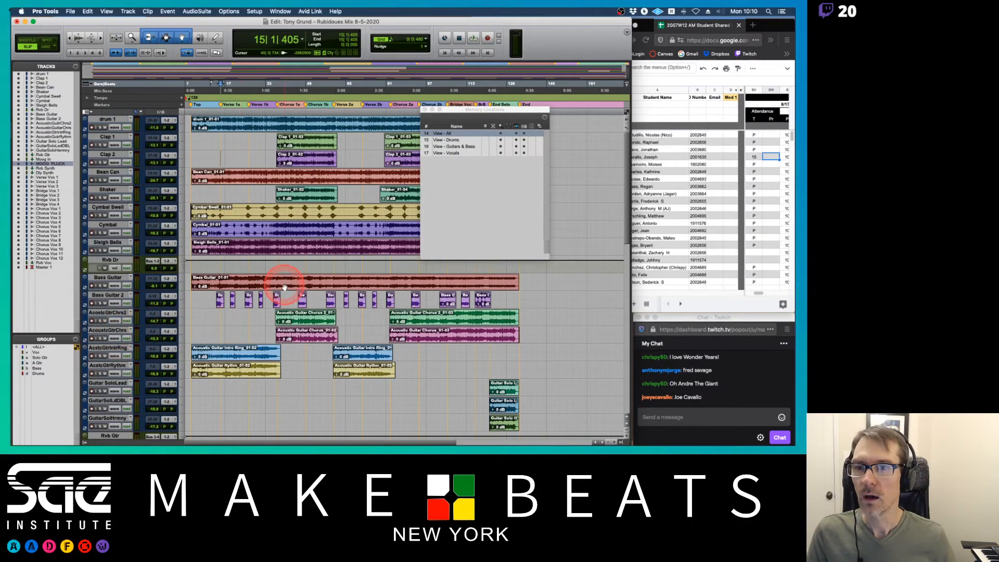
- Open the Window Configurations list and arrange it next to the Memory Locations window over the Edit window
{"action": "left_click_drag", "start_coordinate": [442, 110], "coordinate": [396, 110]}
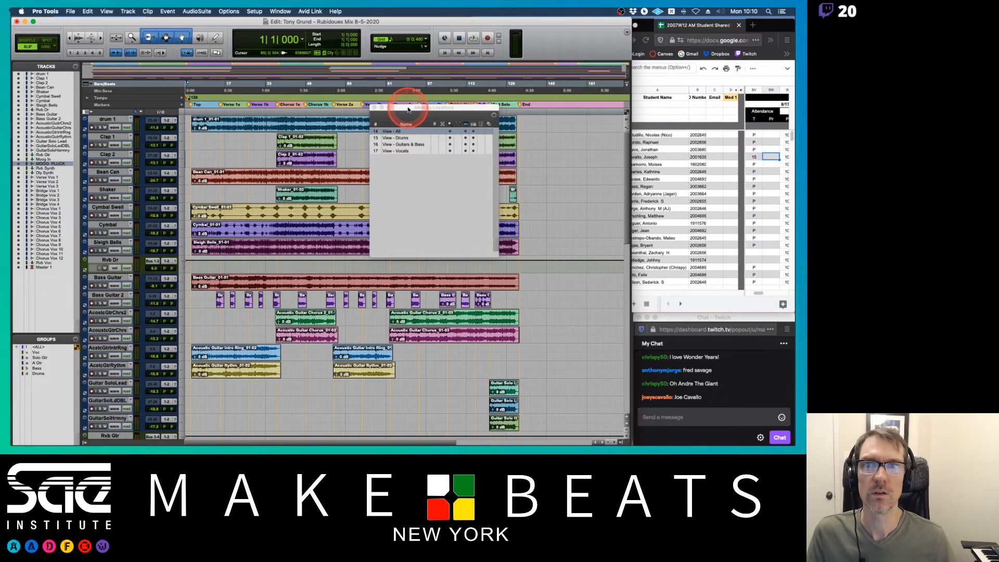
{"action": "left_click", "coordinate": [285, 13]}
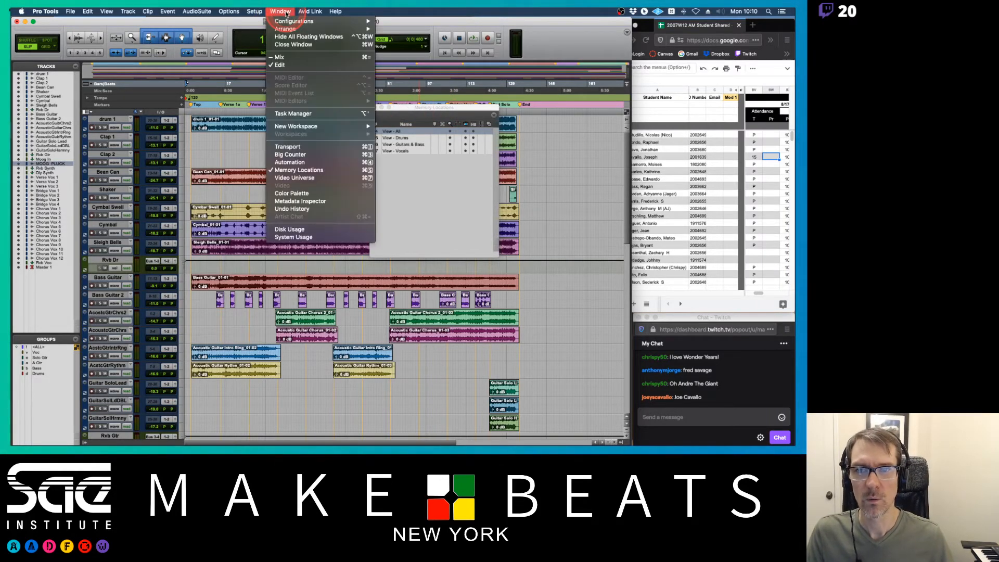
{"action": "mouse_move", "coordinate": [306, 21]}
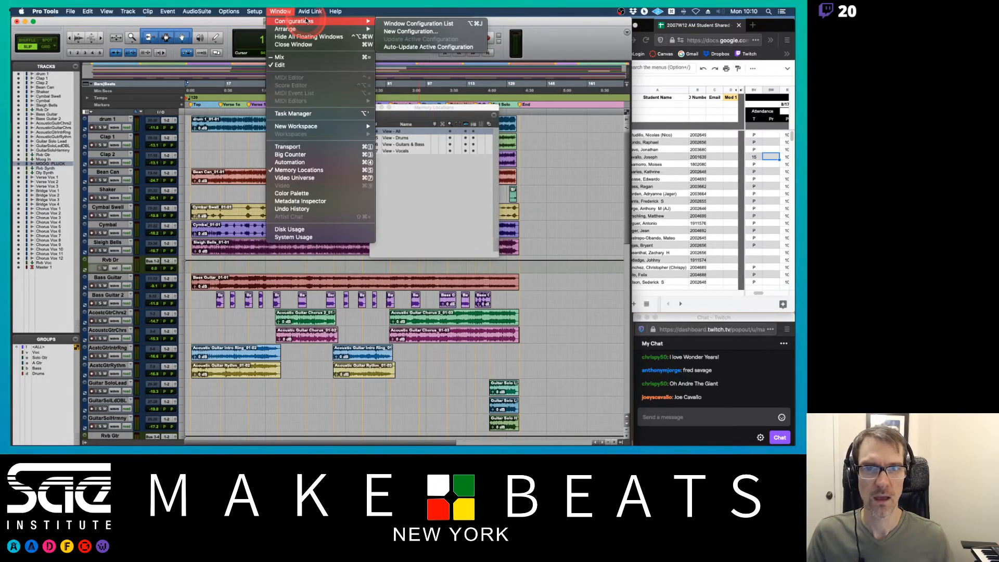
{"action": "left_click", "coordinate": [392, 24]}
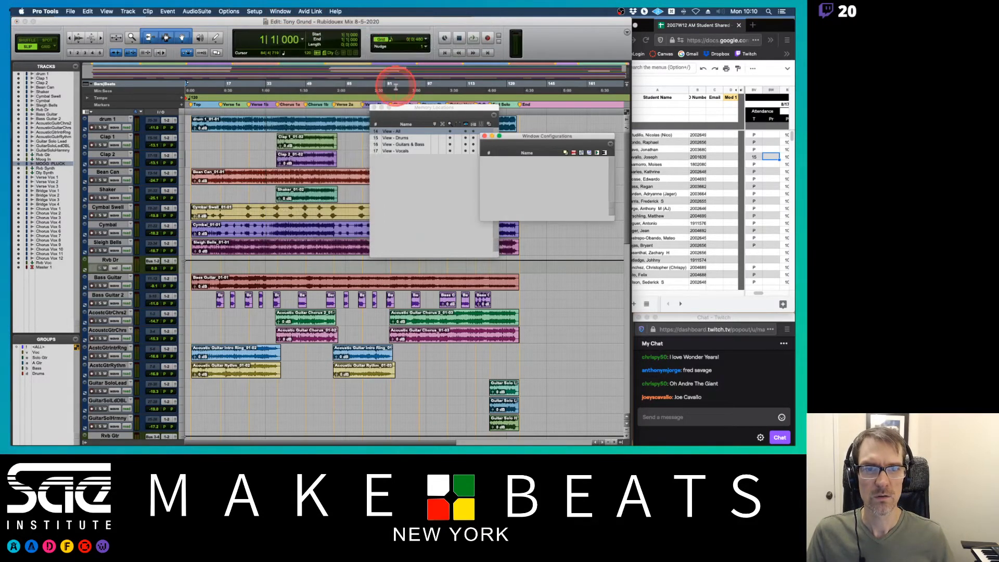
{"action": "left_click_drag", "start_coordinate": [513, 139], "coordinate": [517, 132]}
{"action": "left_click_drag", "start_coordinate": [542, 108], "coordinate": [529, 108]}
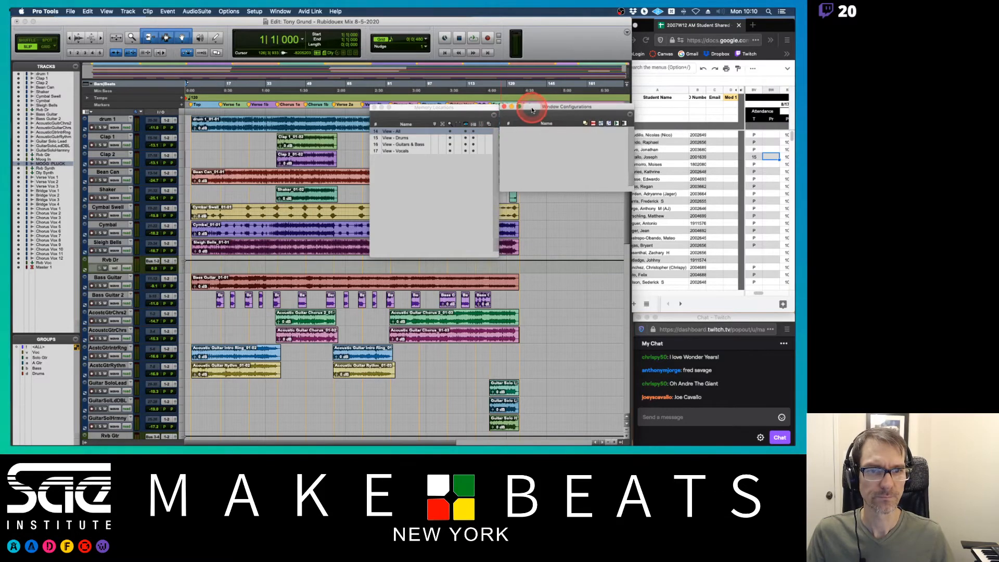
{"action": "left_click", "coordinate": [475, 127]}
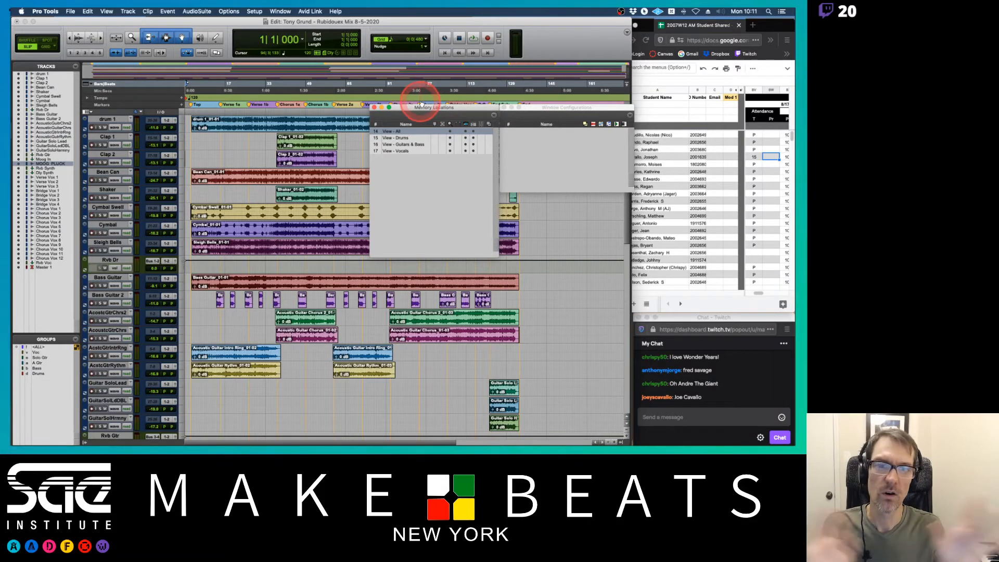
{"action": "left_click", "coordinate": [531, 106]}
- Create and recall a Window Layout configuration named Default, with the comment "Basic window view. Use CMD + = to switch."
{"action": "left_click", "coordinate": [280, 12]}
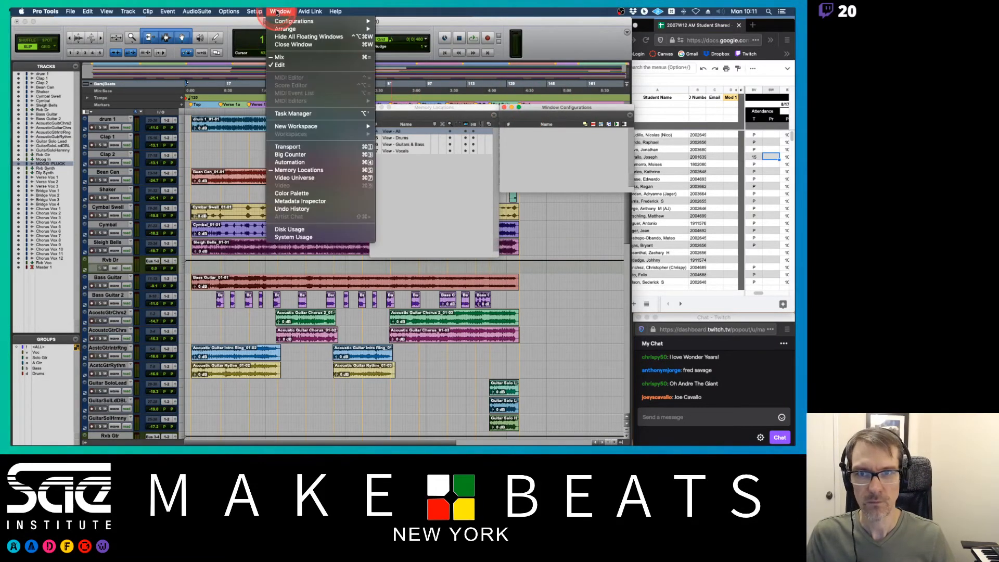
{"action": "mouse_move", "coordinate": [294, 21]}
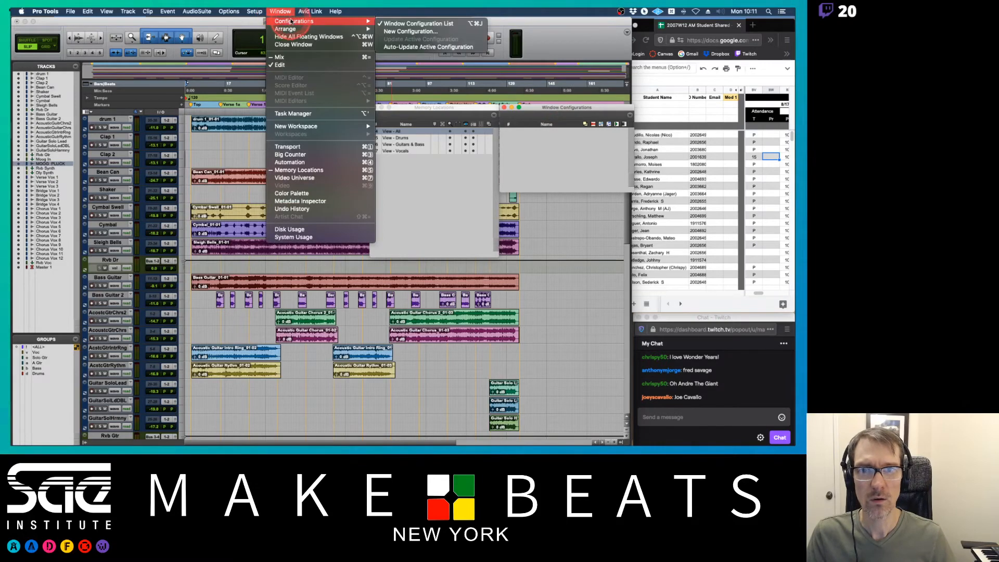
{"action": "left_click", "coordinate": [422, 33]}
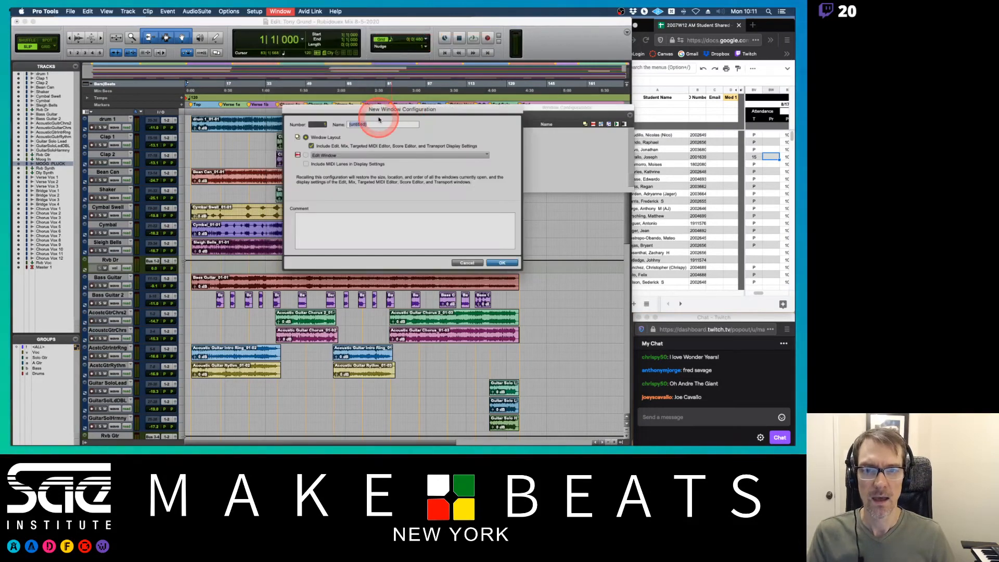
{"action": "type", "text": "Default"}
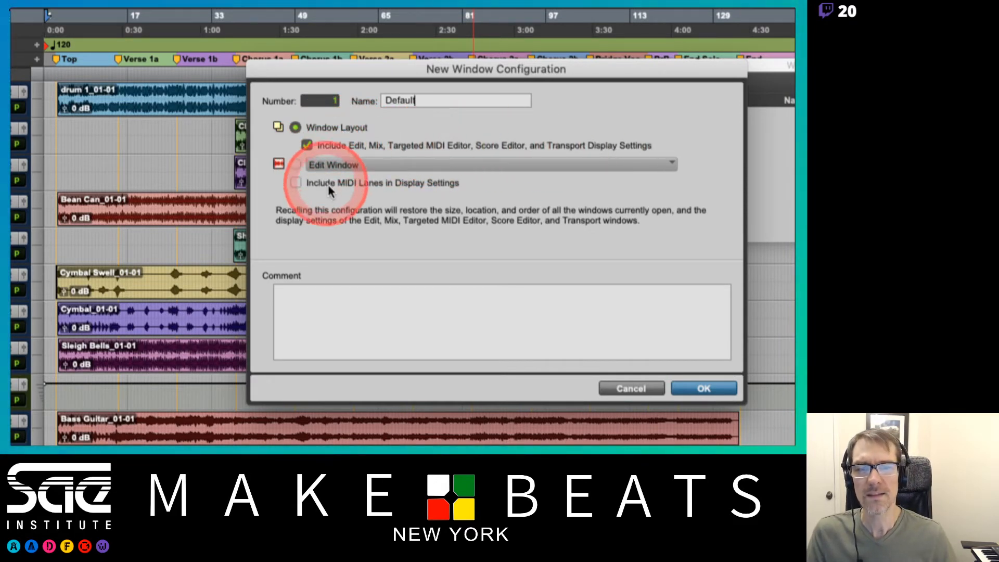
{"action": "left_click", "coordinate": [412, 289]}
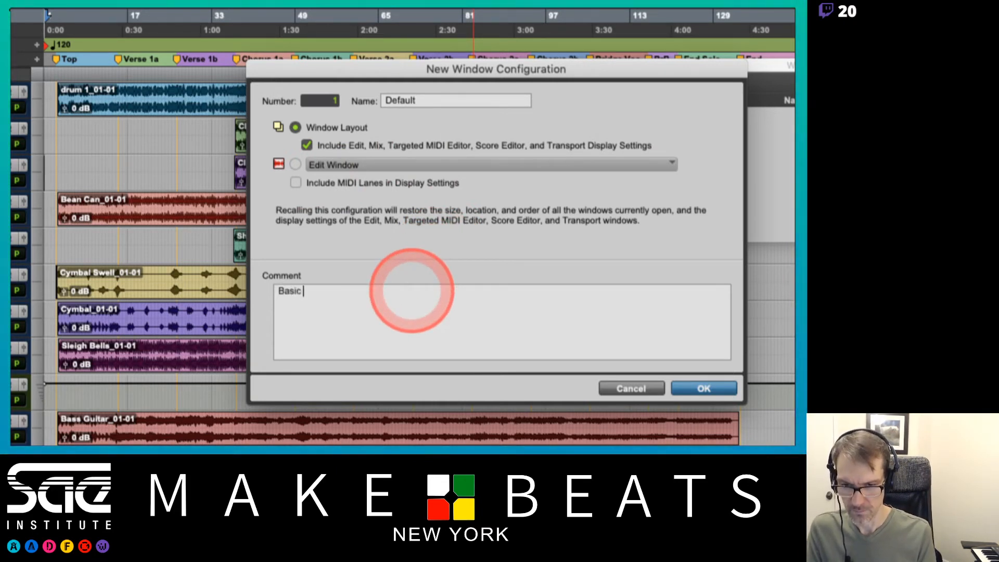
{"action": "type", "text": "Basic window "}
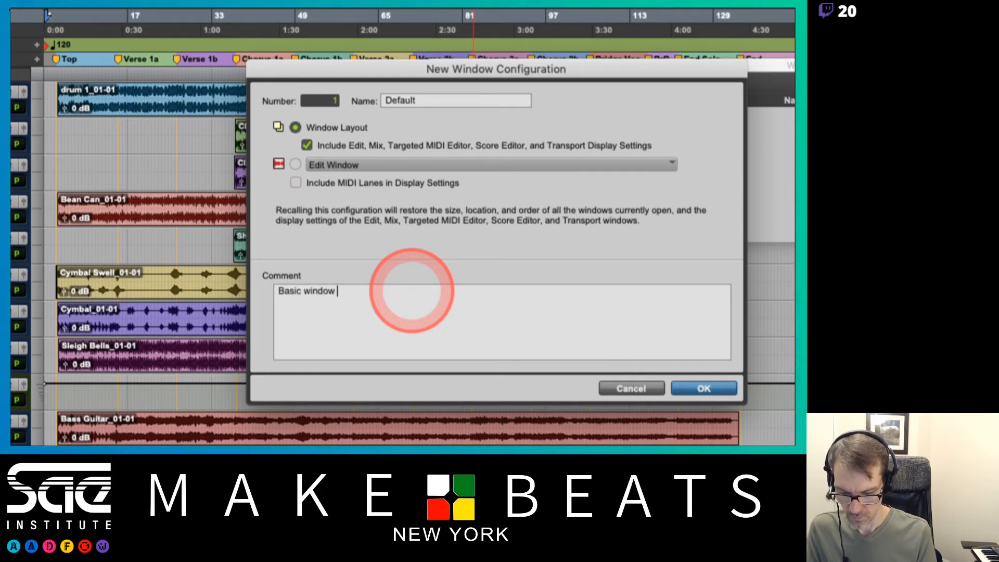
{"action": "type", "text": "view. Us"}
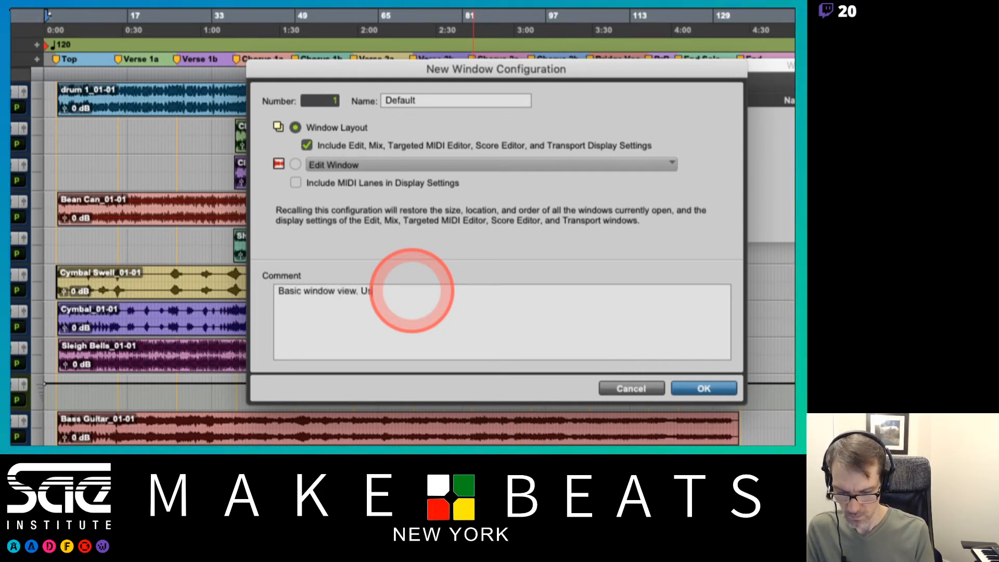
{"action": "type", "text": "e CMD + = to switch"}
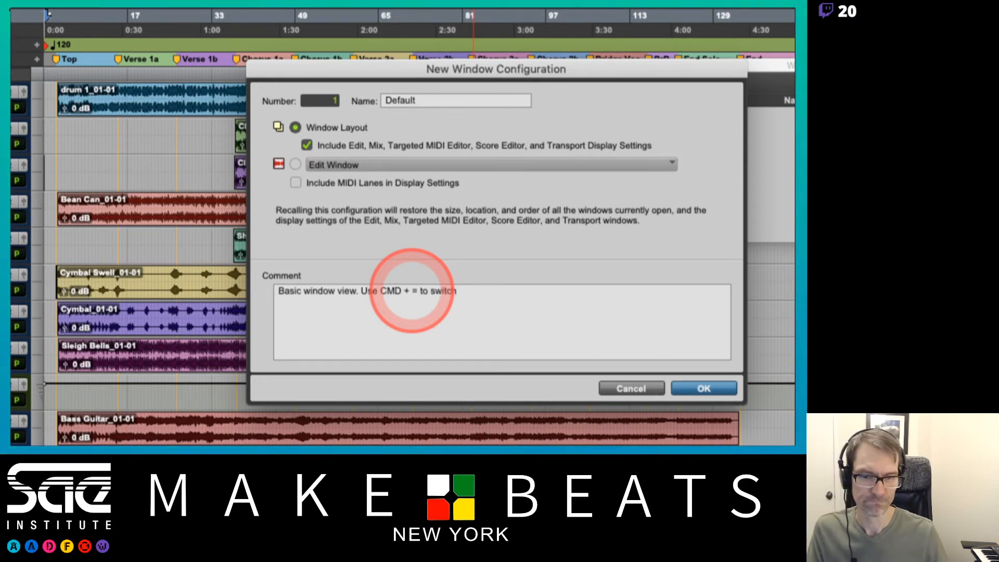
{"action": "type", "text": "."}
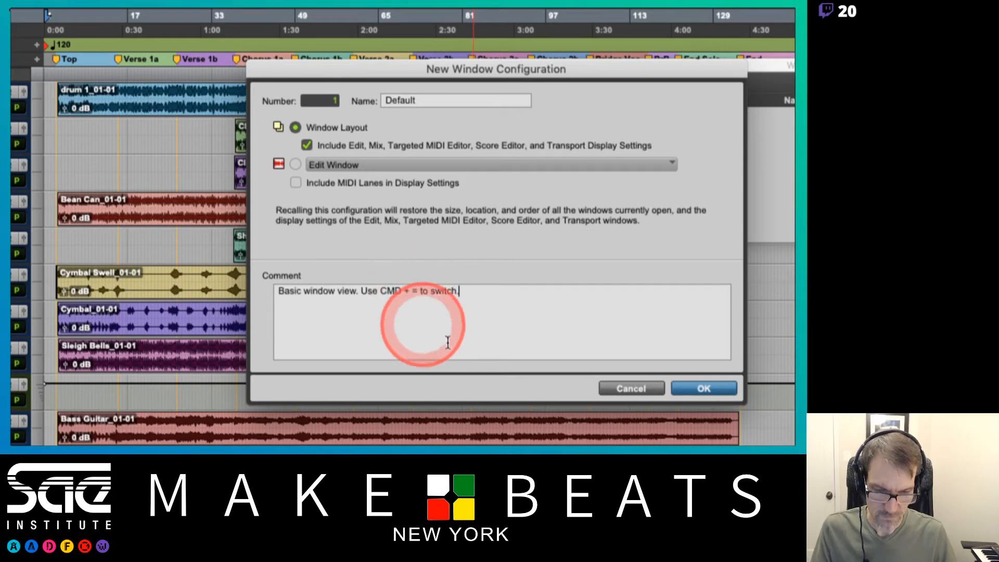
{"action": "left_click", "coordinate": [681, 390]}
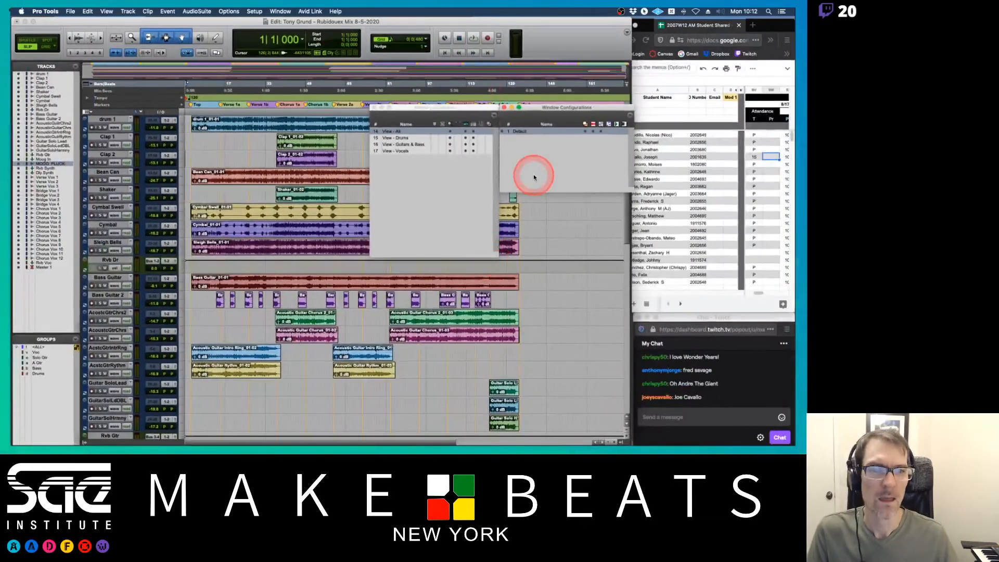
{"action": "left_click", "coordinate": [520, 131]}
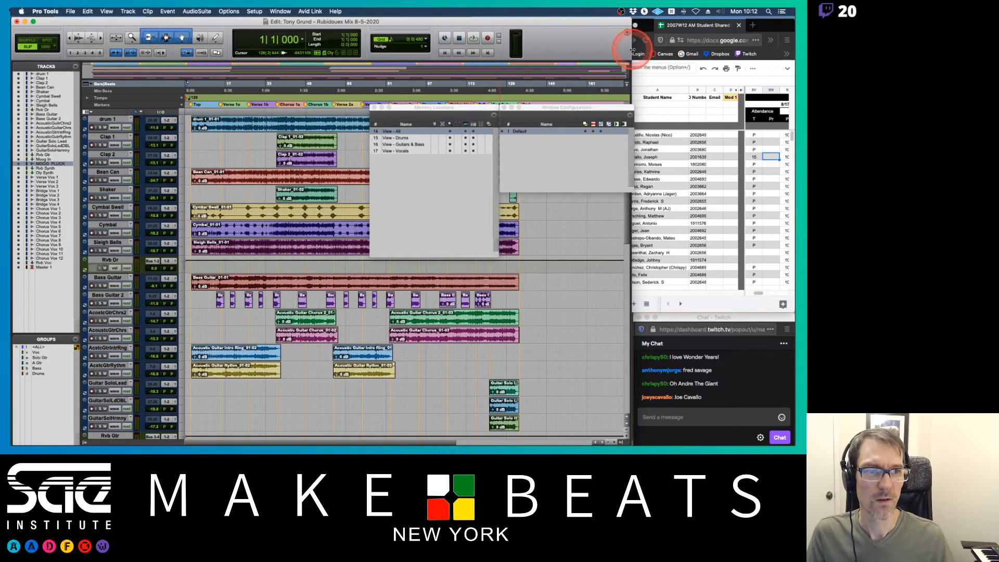
- Resize and position the Edit and Mix windows side by side, with each taking about half the screen width
{"action": "left_click_drag", "start_coordinate": [632, 50], "coordinate": [631, 11]}
{"action": "left_click", "coordinate": [446, 21]}
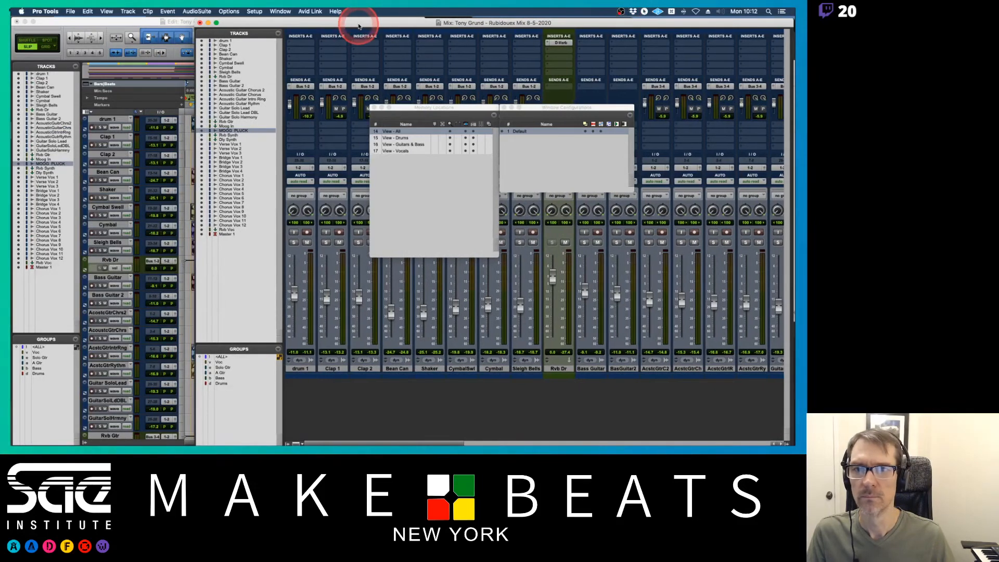
{"action": "left_click_drag", "start_coordinate": [357, 23], "coordinate": [360, 11]}
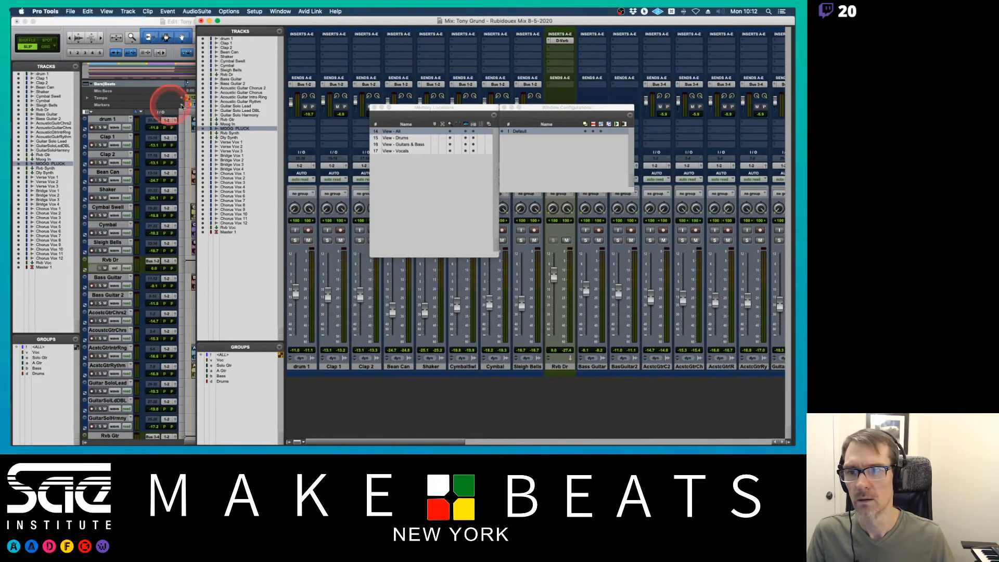
{"action": "left_click_drag", "start_coordinate": [191, 111], "coordinate": [424, 104]}
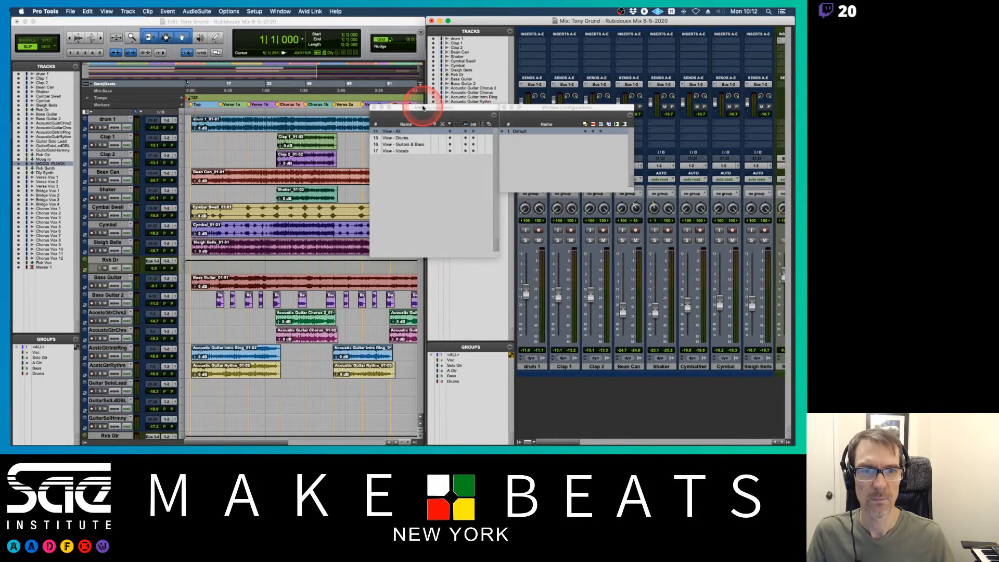
{"action": "left_click", "coordinate": [416, 22]}
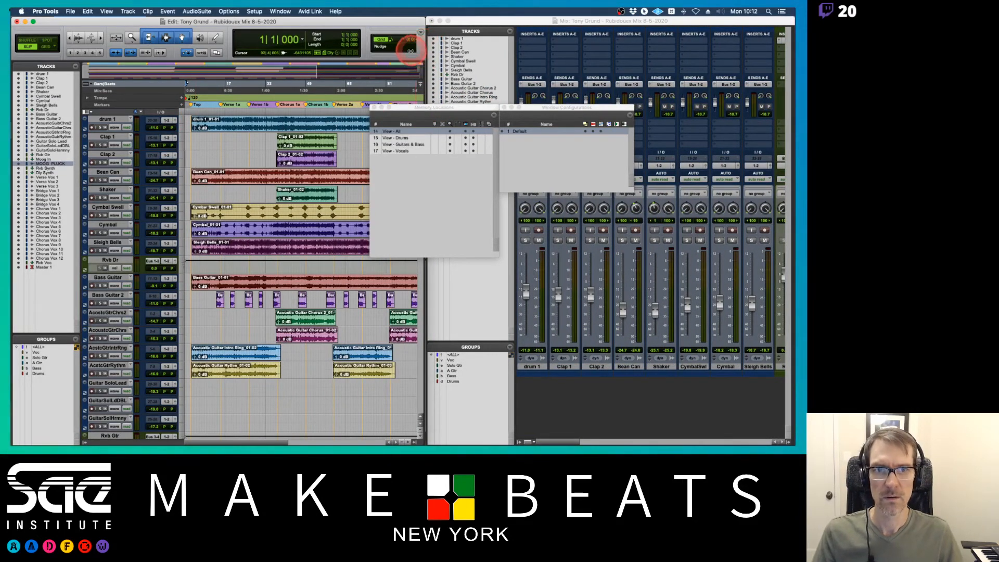
{"action": "left_click_drag", "start_coordinate": [425, 51], "coordinate": [403, 45]}
{"action": "left_click", "coordinate": [451, 31]}
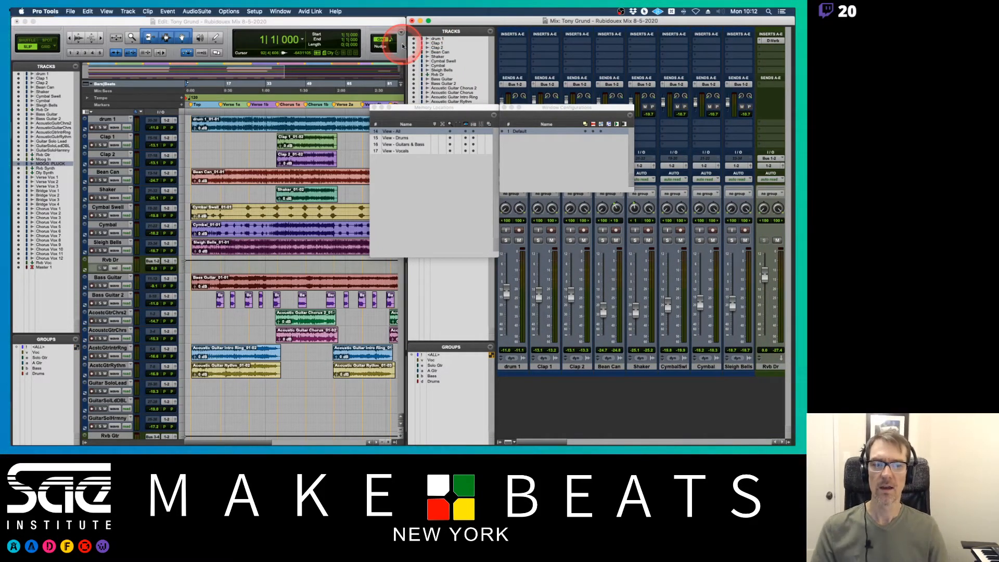
- Hide the Tracks and Groups lists in both windows and move Memory Locations and Window Configurations over the Mix window
{"action": "left_click", "coordinate": [499, 441]}
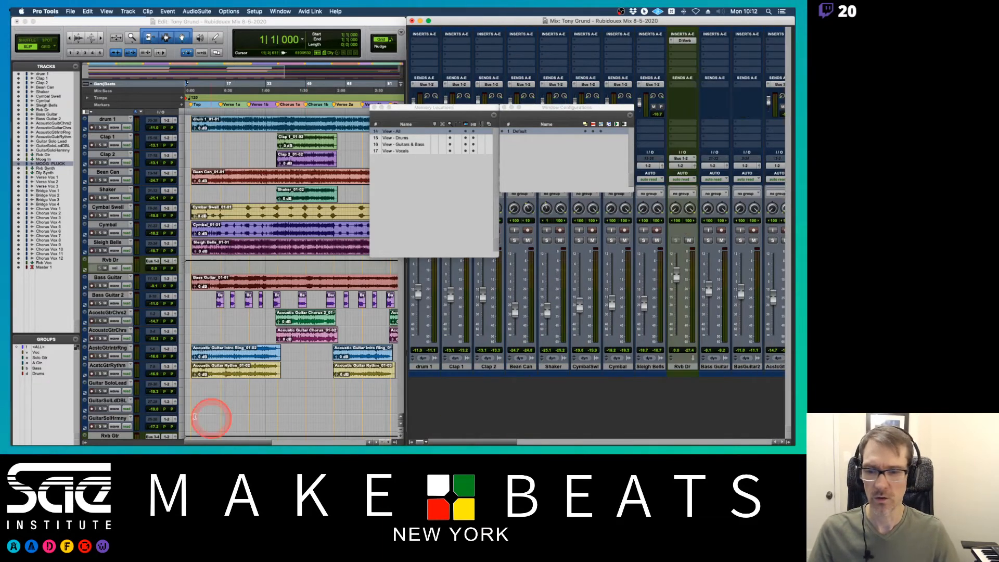
{"action": "left_click", "coordinate": [87, 442]}
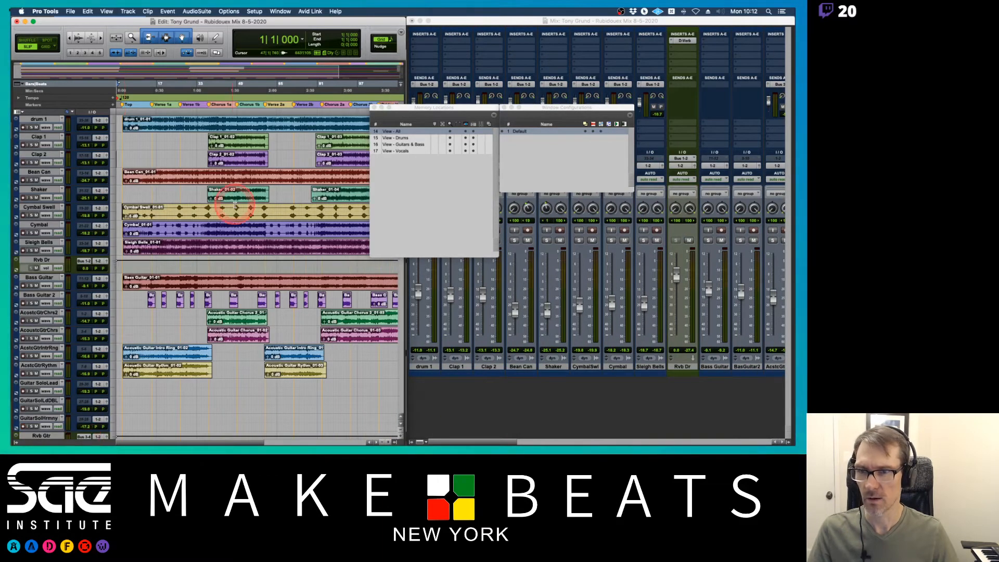
{"action": "left_click_drag", "start_coordinate": [424, 107], "coordinate": [458, 195]}
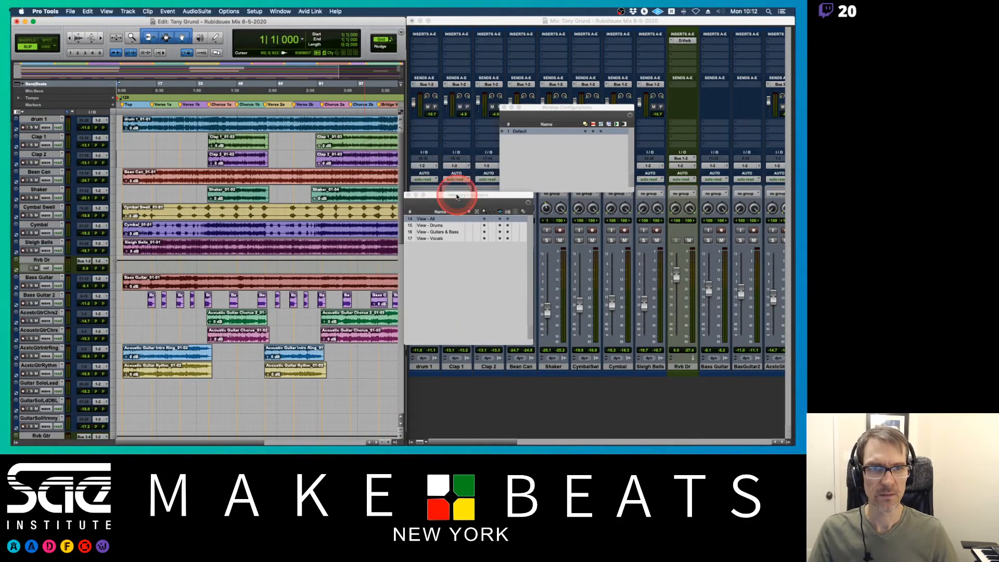
{"action": "left_click_drag", "start_coordinate": [533, 109], "coordinate": [506, 84]}
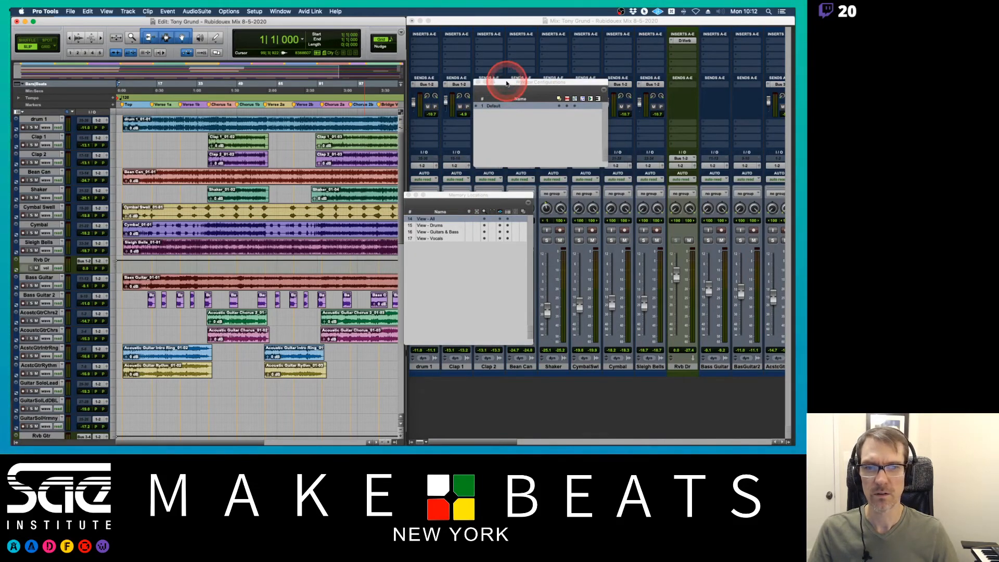
- Create a Window Layout configuration named Side x Side, with the comment "Mix and Edit windows are side by side."
{"action": "left_click", "coordinate": [280, 11]}
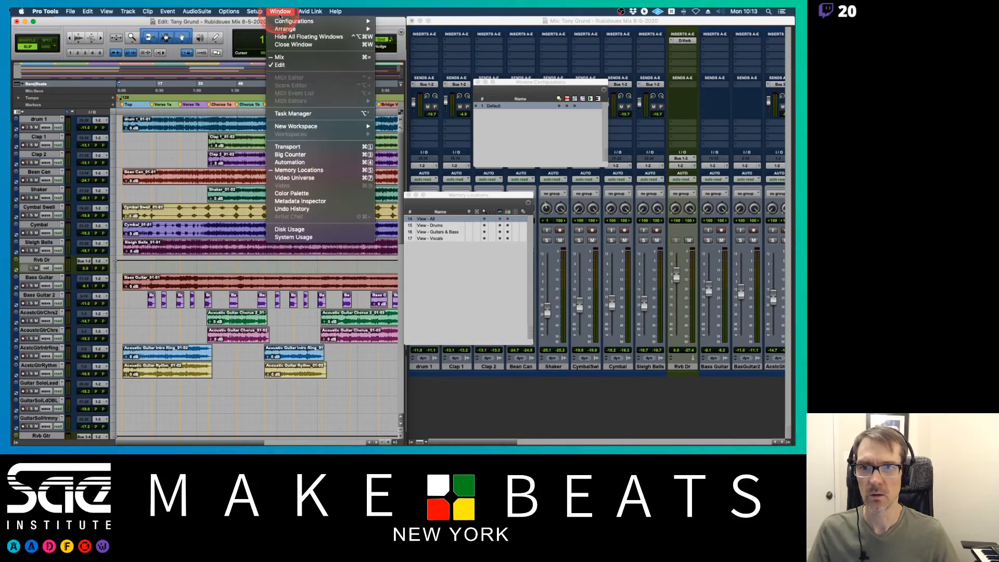
{"action": "left_click", "coordinate": [284, 22]}
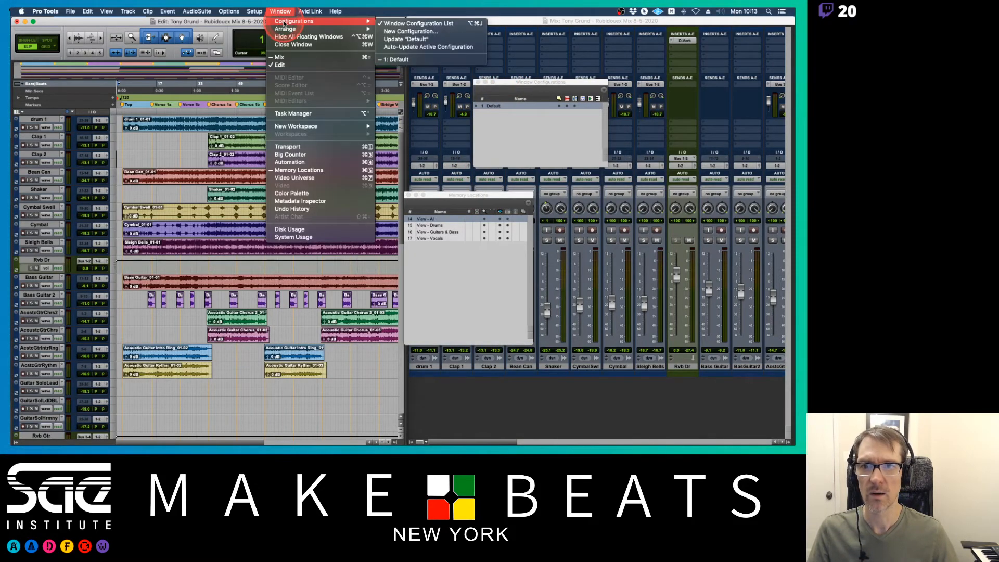
{"action": "left_click", "coordinate": [403, 32]}
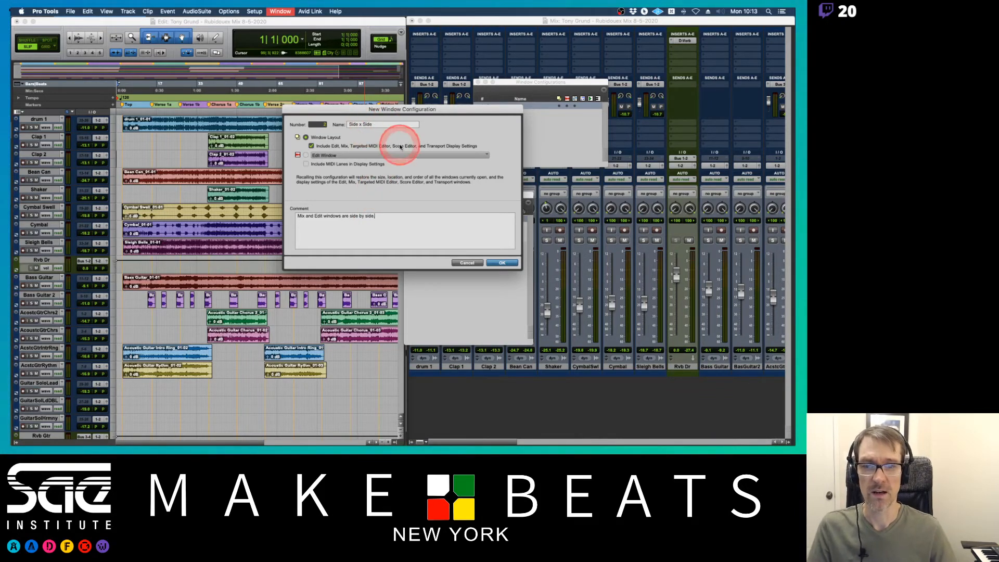
{"action": "left_click", "coordinate": [499, 263]}
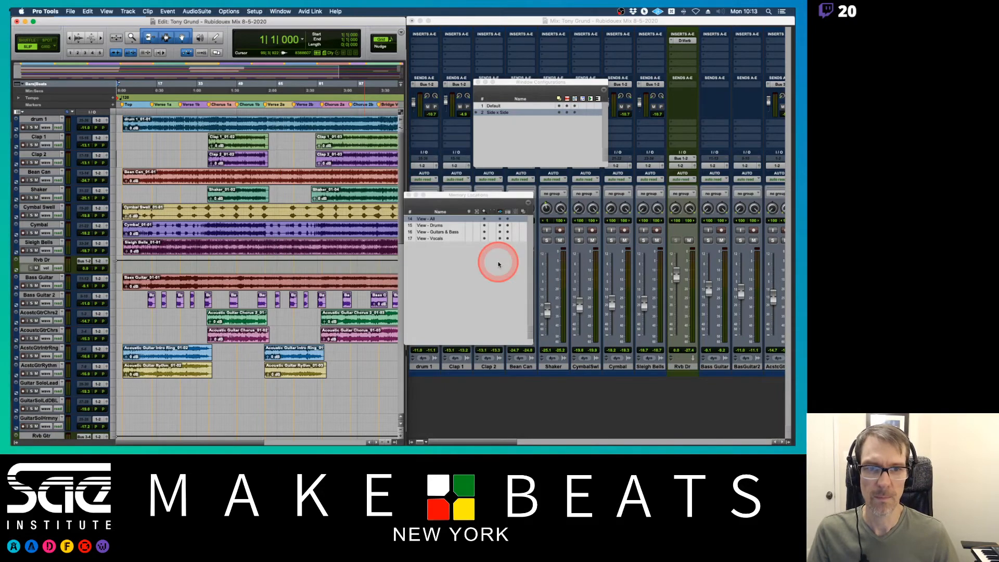
- Test the window configurations by recalling Default and Side x Side alternately, ending on Side x Side
{"action": "left_click", "coordinate": [507, 158]}
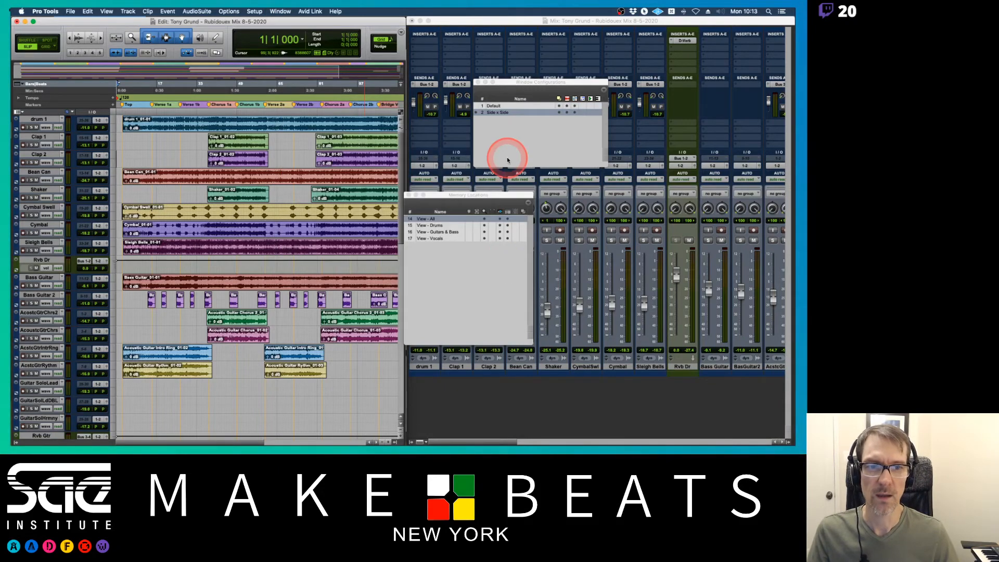
{"action": "left_click", "coordinate": [497, 105]}
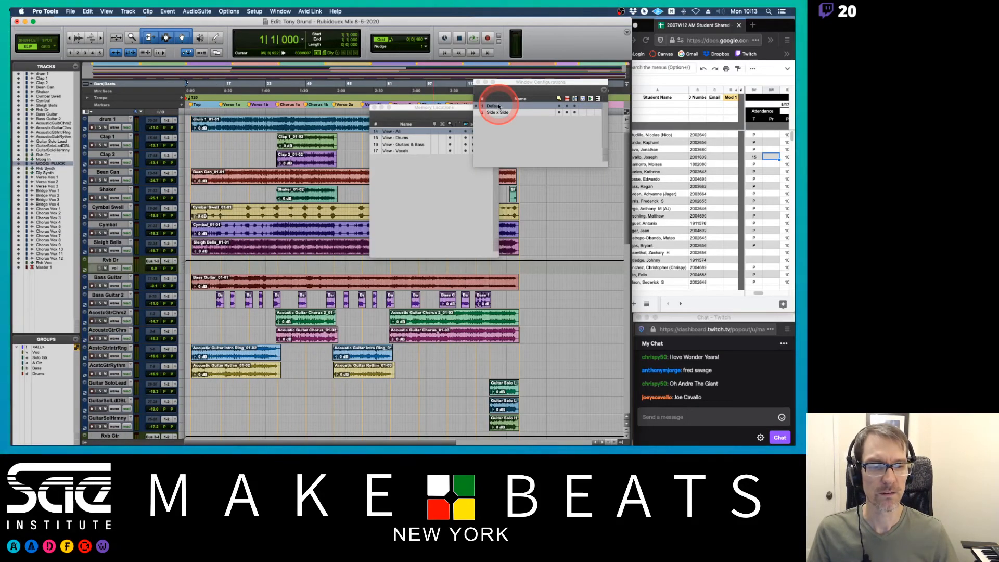
{"action": "left_click", "coordinate": [495, 113]}
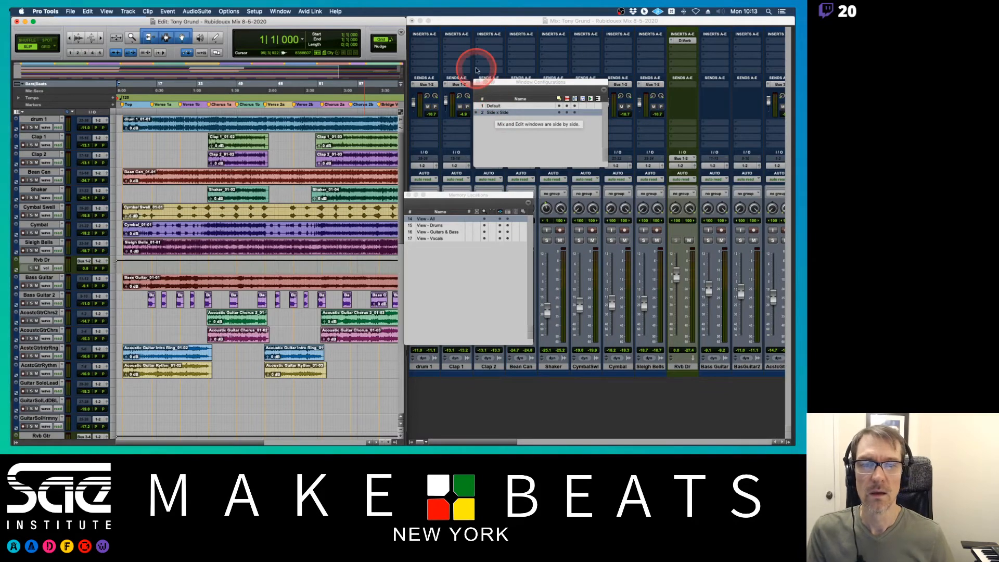
{"action": "left_click", "coordinate": [494, 107]}
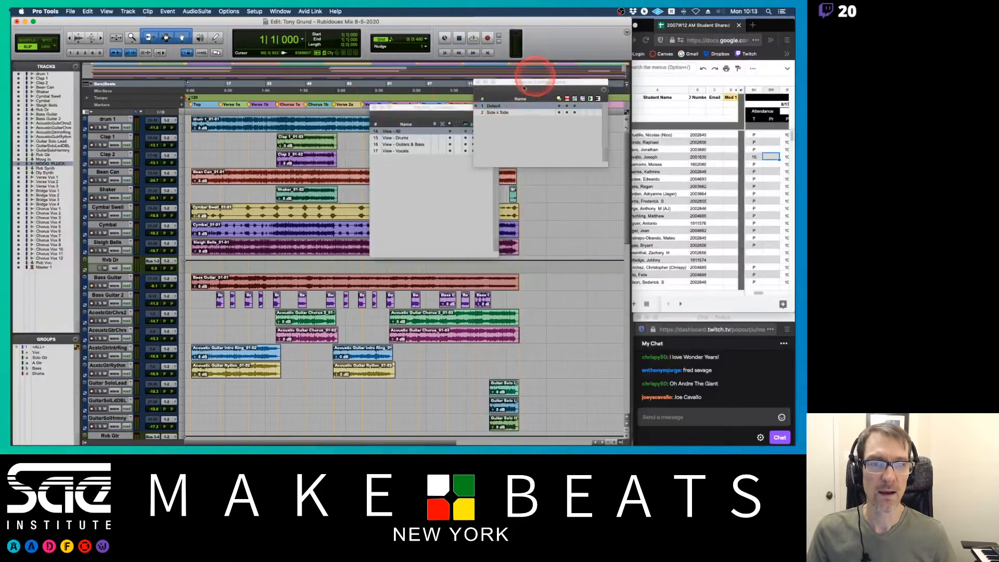
{"action": "left_click", "coordinate": [501, 112]}
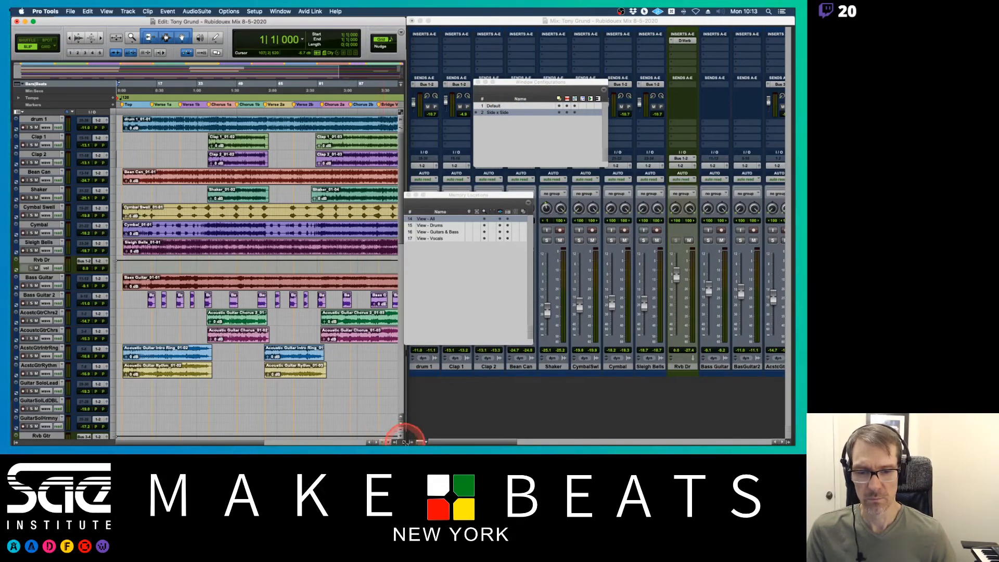
- Shorten the Edit and Mix windows from below, leaving free space under both
{"action": "left_click_drag", "start_coordinate": [404, 439], "coordinate": [405, 368]}
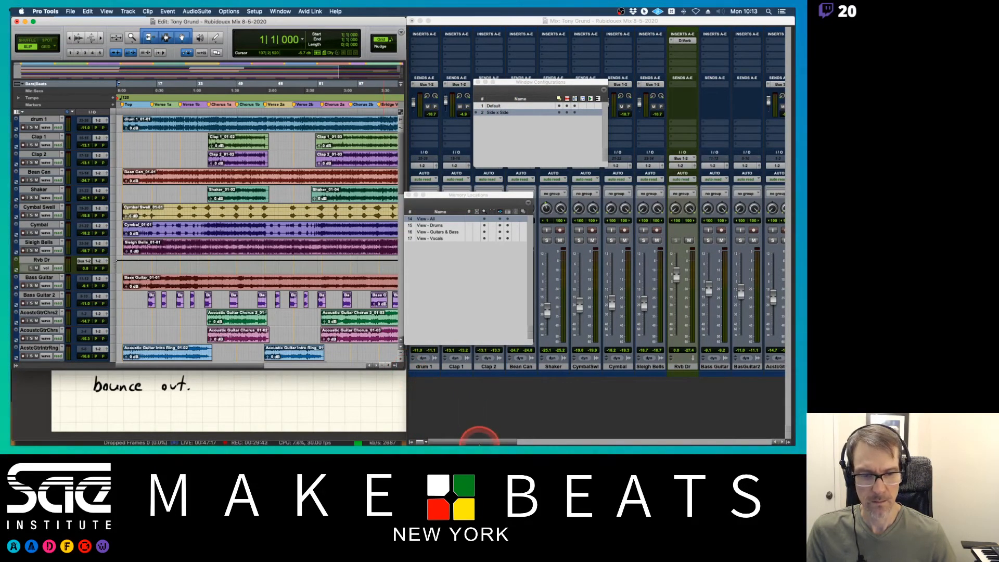
{"action": "left_click", "coordinate": [479, 439]}
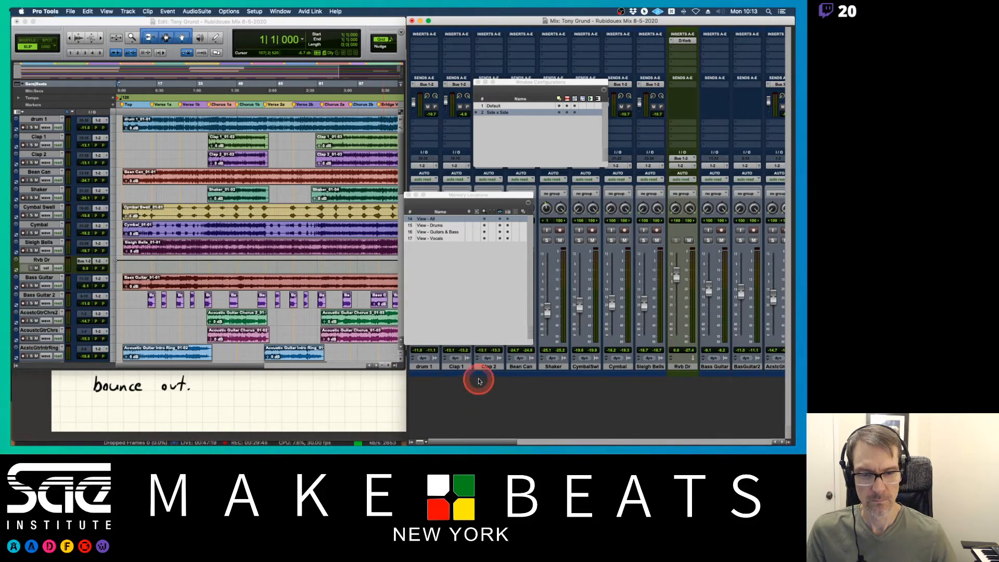
{"action": "left_click_drag", "start_coordinate": [476, 443], "coordinate": [486, 369]}
- Show the Tracks and Groups lists in the Edit window again and look further down its tracks
{"action": "left_click", "coordinate": [280, 11]}
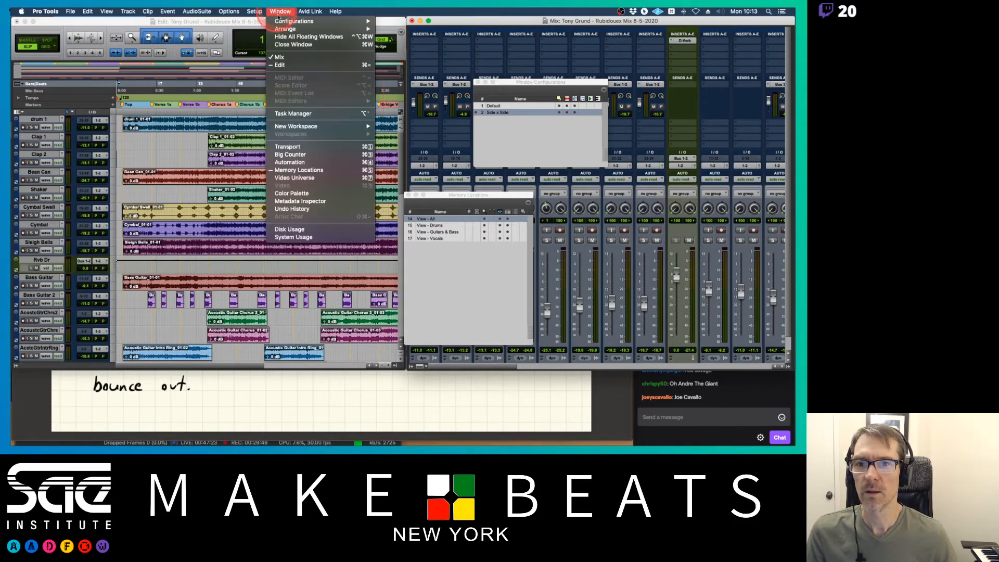
{"action": "left_click", "coordinate": [231, 36]}
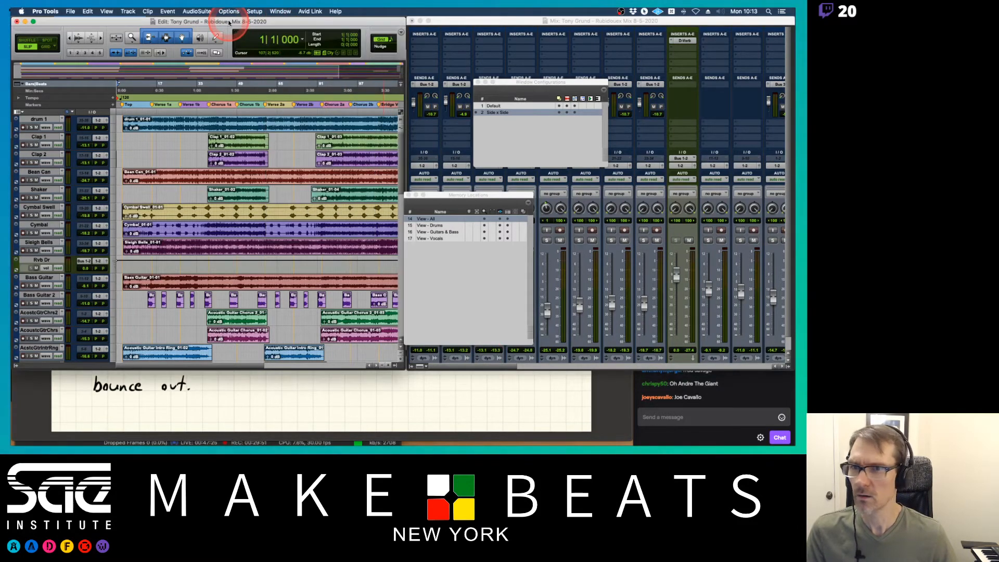
{"action": "left_click", "coordinate": [16, 365]}
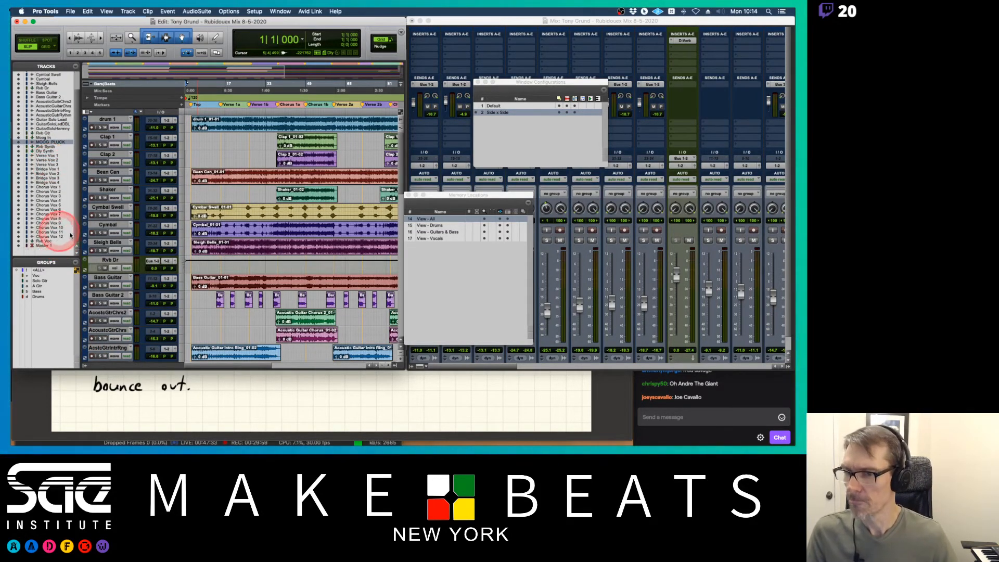
{"action": "scroll", "coordinate": [249, 260], "scroll_direction": "down", "scroll_amount": 5}
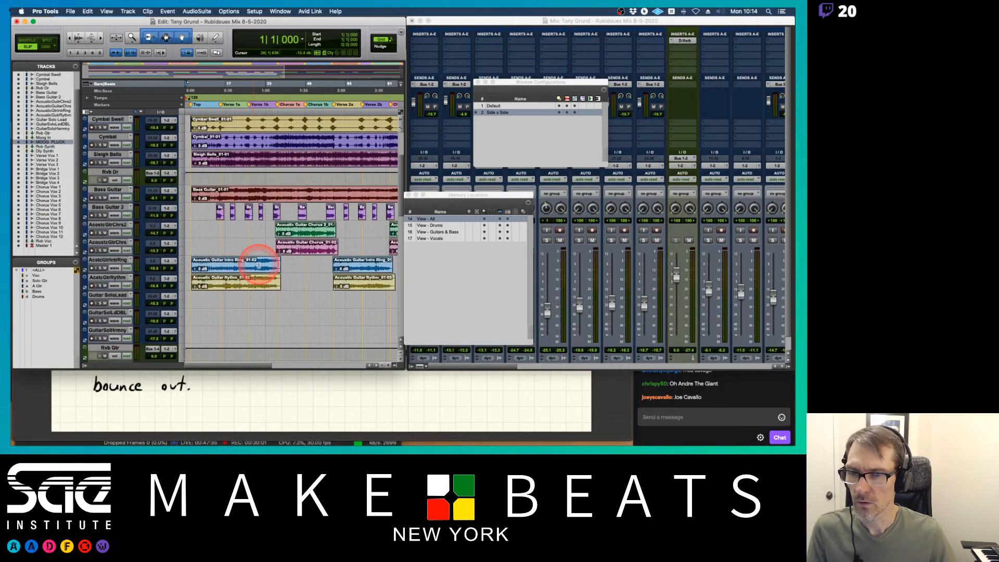
- Create a new stereo instrument track directly below the MOOG PLUCK track
{"action": "scroll", "coordinate": [259, 265], "scroll_direction": "down", "scroll_amount": 2}
{"action": "scroll", "coordinate": [156, 229], "scroll_direction": "down", "scroll_amount": 3}
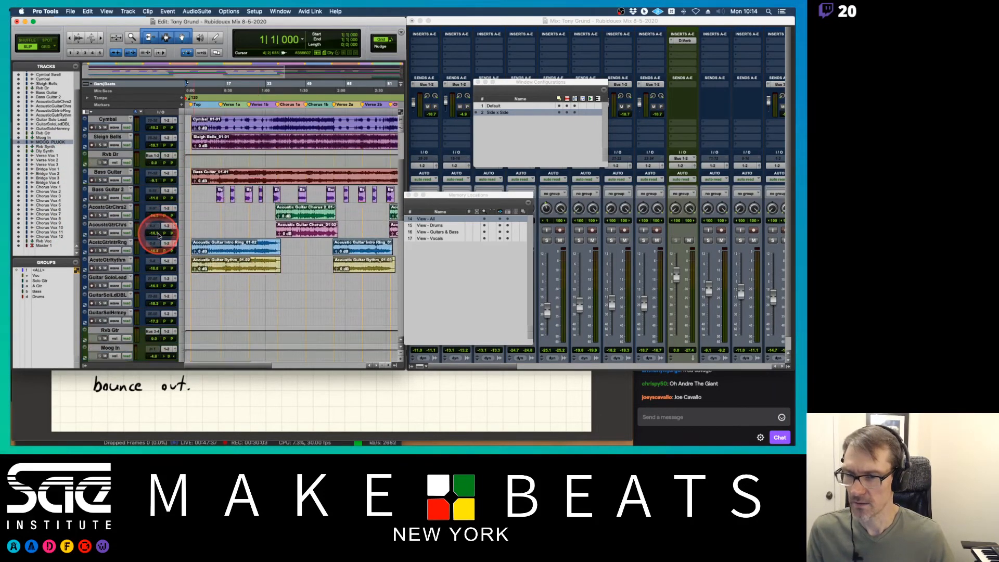
{"action": "scroll", "coordinate": [158, 233], "scroll_direction": "down", "scroll_amount": 1}
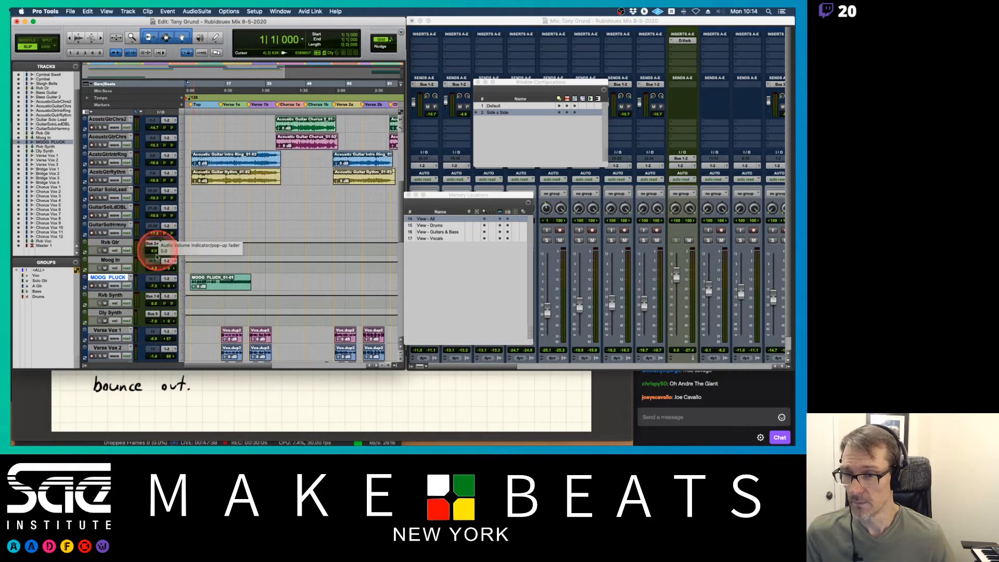
{"action": "key", "text": "super+shift+n"}
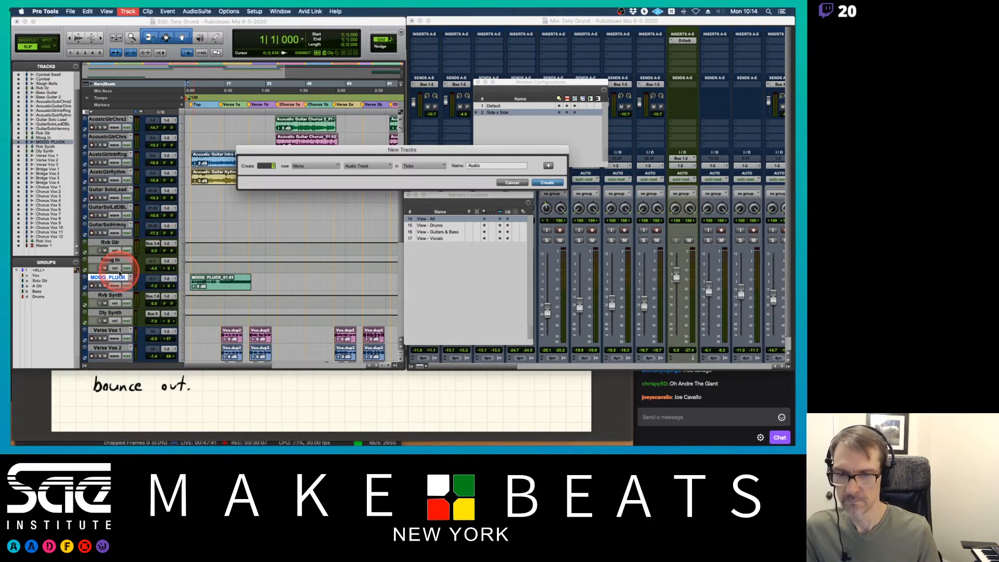
{"action": "key", "text": "super+Down"}
{"action": "key", "text": "super+Down"}
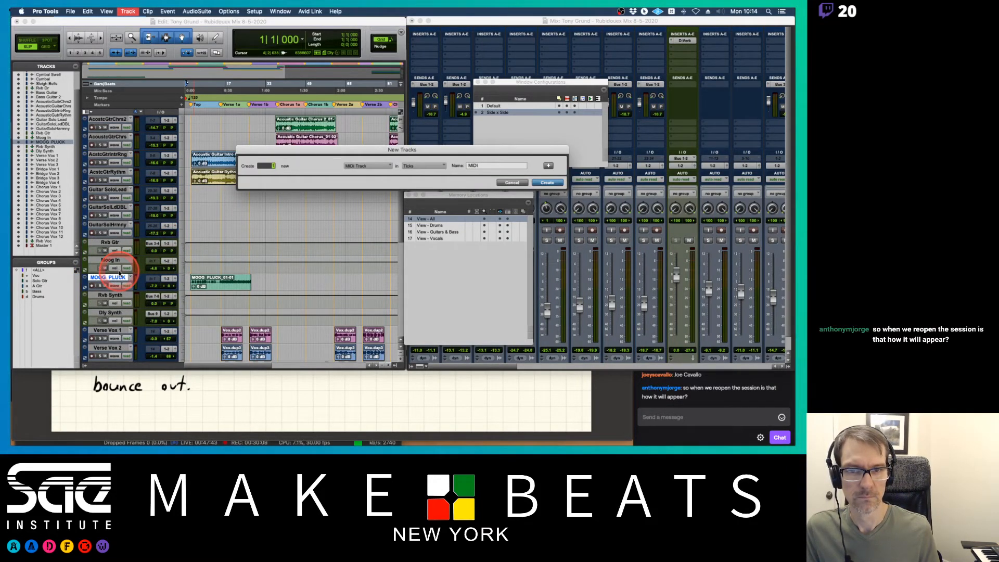
{"action": "key", "text": "super+Down"}
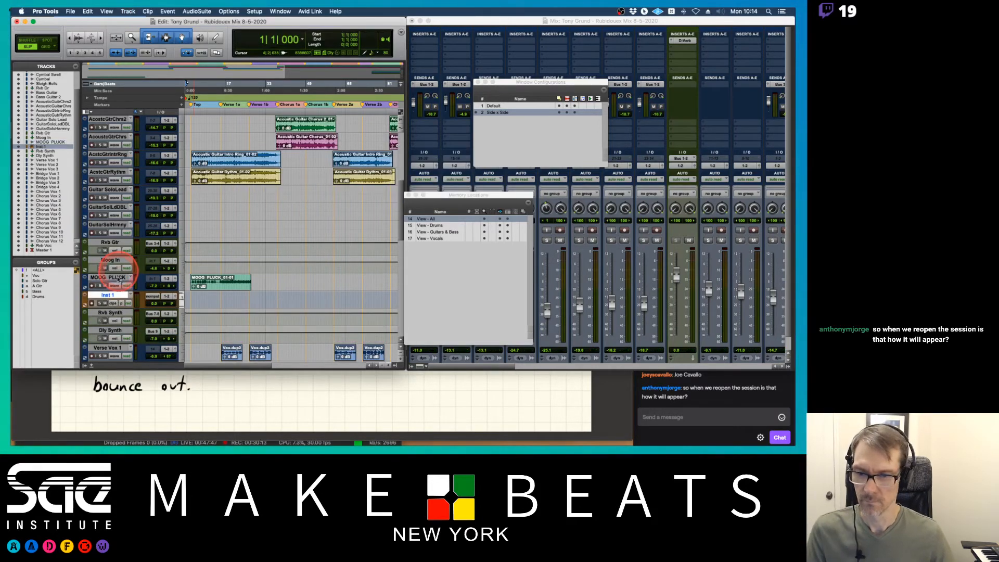
- Enlarge the Inst 1 track's height and create an empty MIDI clip about 11 bars long near the start of the track
{"action": "left_click", "coordinate": [155, 258]}
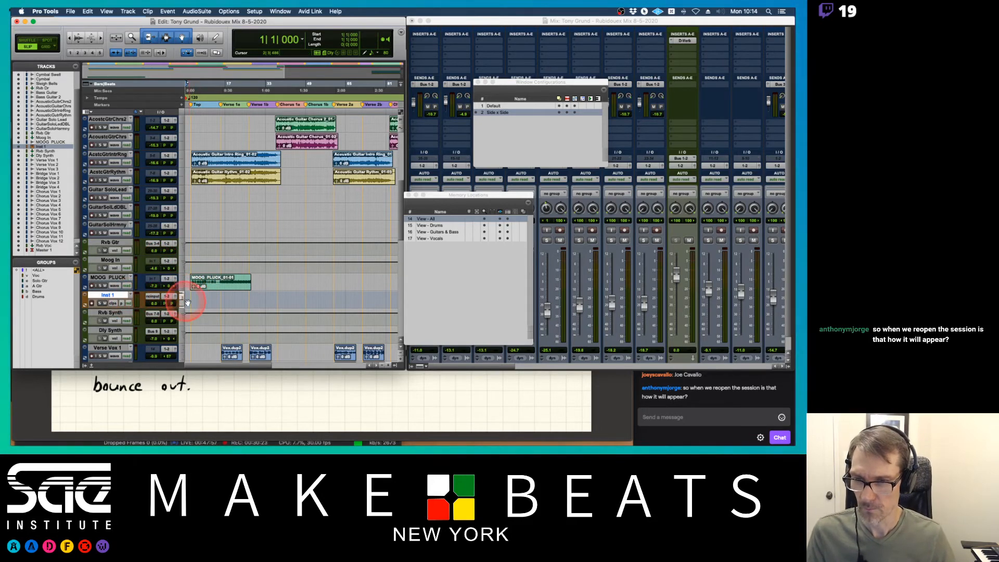
{"action": "left_click", "coordinate": [182, 301]}
{"action": "left_click", "coordinate": [187, 308]}
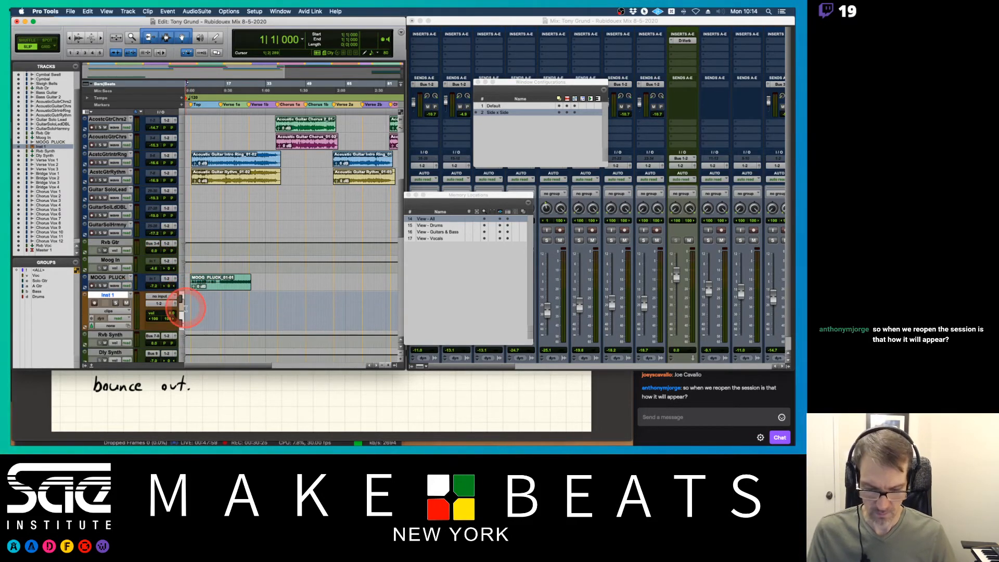
{"action": "key", "text": "super+equal"}
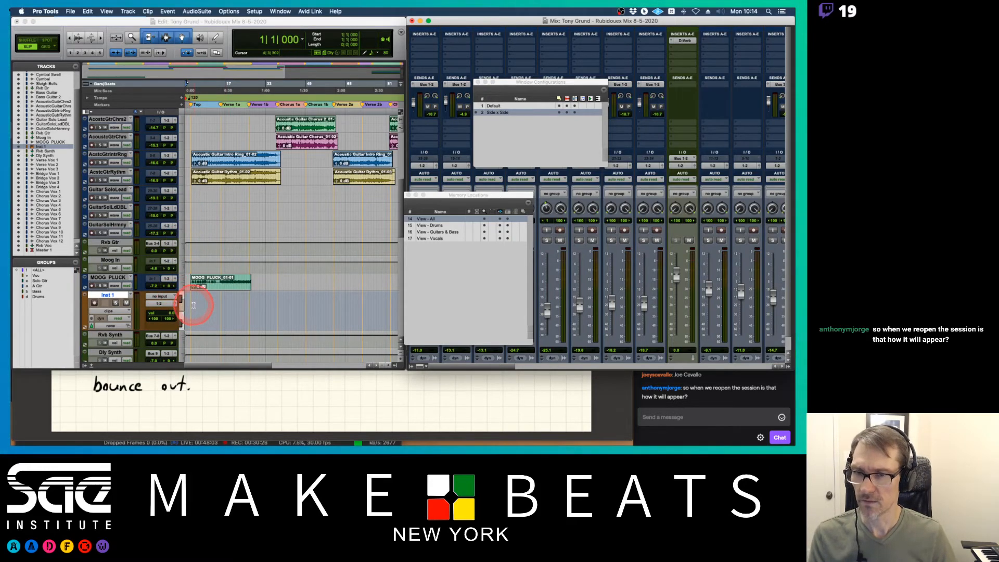
{"action": "left_click_drag", "start_coordinate": [191, 307], "coordinate": [220, 309]}
{"action": "key", "text": "alt+shift+3"}
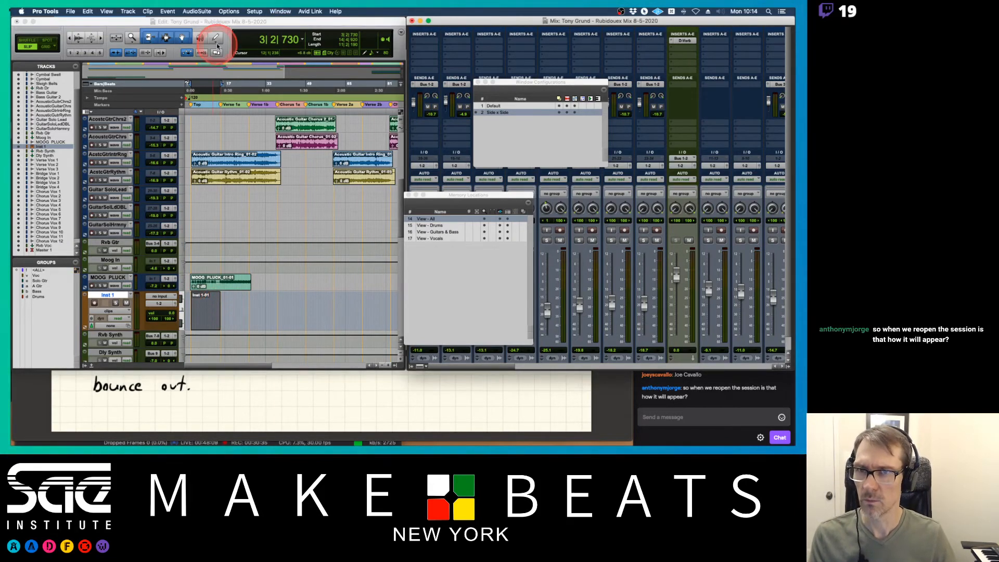
- Lengthen the Mix window, insert the stereo Kontakt instrument on the Inst 1 track's first insert, and close the plug-in window
{"action": "left_click", "coordinate": [575, 24]}
{"action": "scroll", "coordinate": [647, 88], "scroll_direction": "right", "scroll_amount": 5}
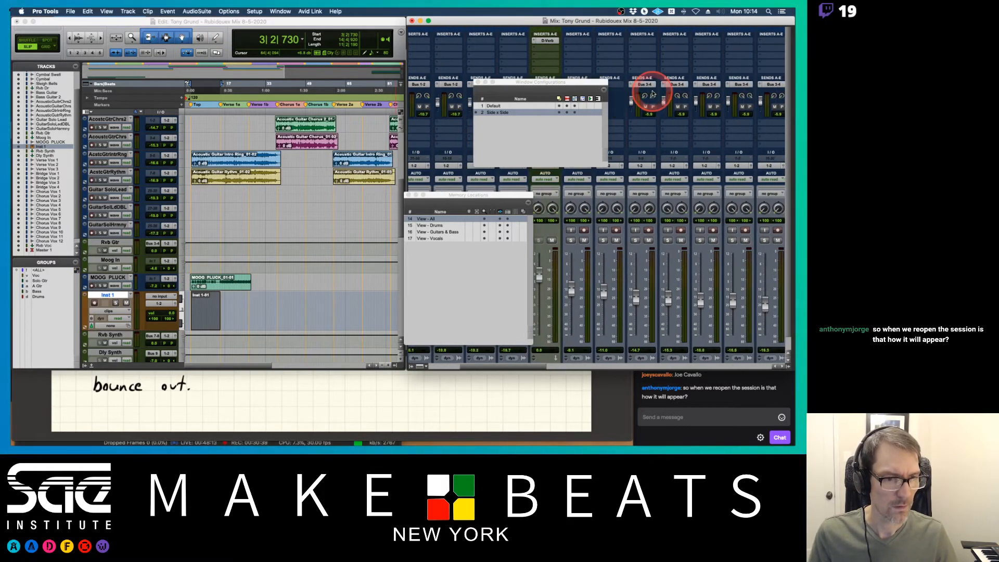
{"action": "mouse_move", "coordinate": [786, 365]}
{"action": "left_mouse_down"}
{"action": "mouse_move", "coordinate": [777, 391]}
{"action": "mouse_move", "coordinate": [778, 383]}
{"action": "left_mouse_up"}
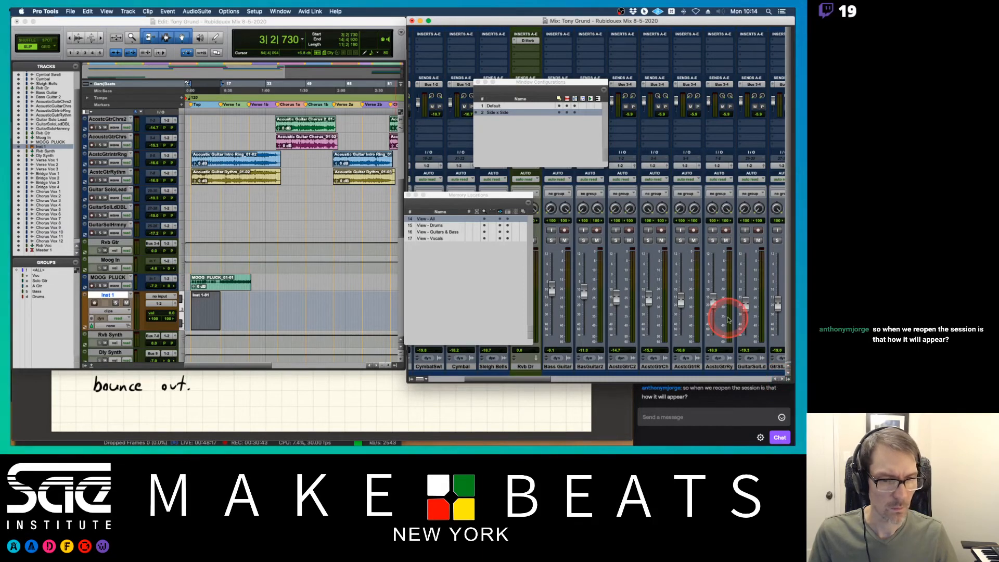
{"action": "scroll", "coordinate": [728, 320], "scroll_direction": "right", "scroll_amount": 7}
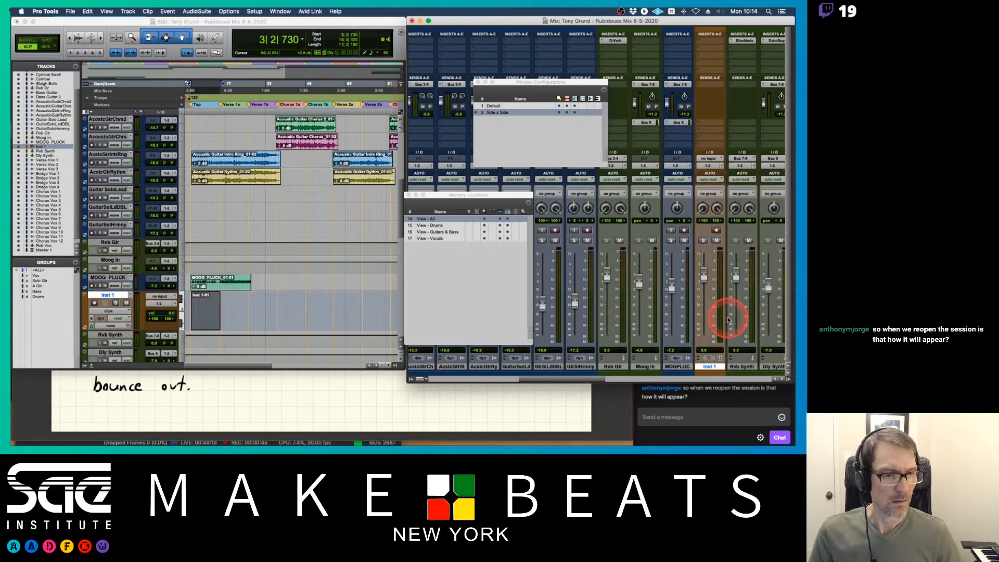
{"action": "left_click", "coordinate": [710, 40]}
{"action": "mouse_move", "coordinate": [718, 42]}
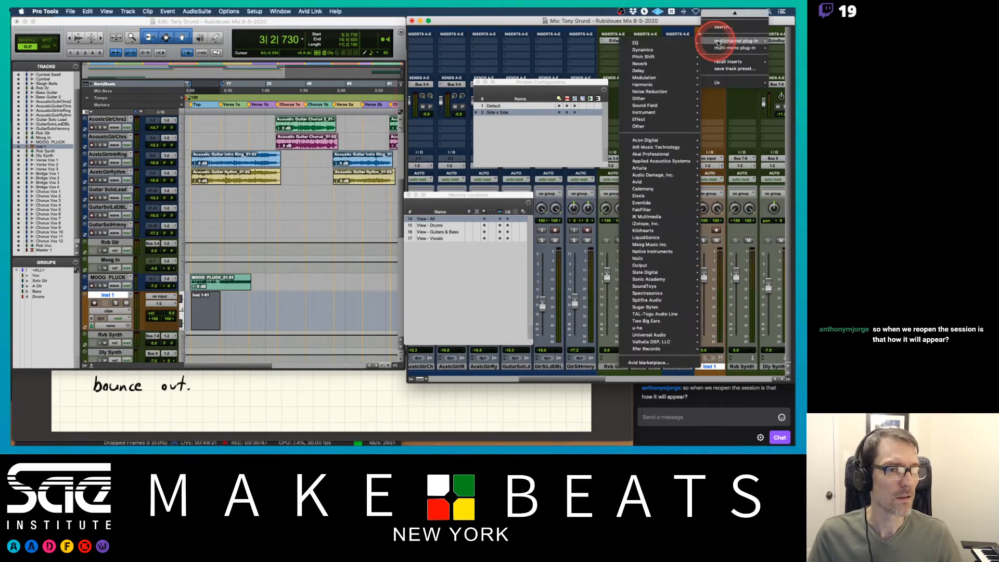
{"action": "mouse_move", "coordinate": [667, 112]}
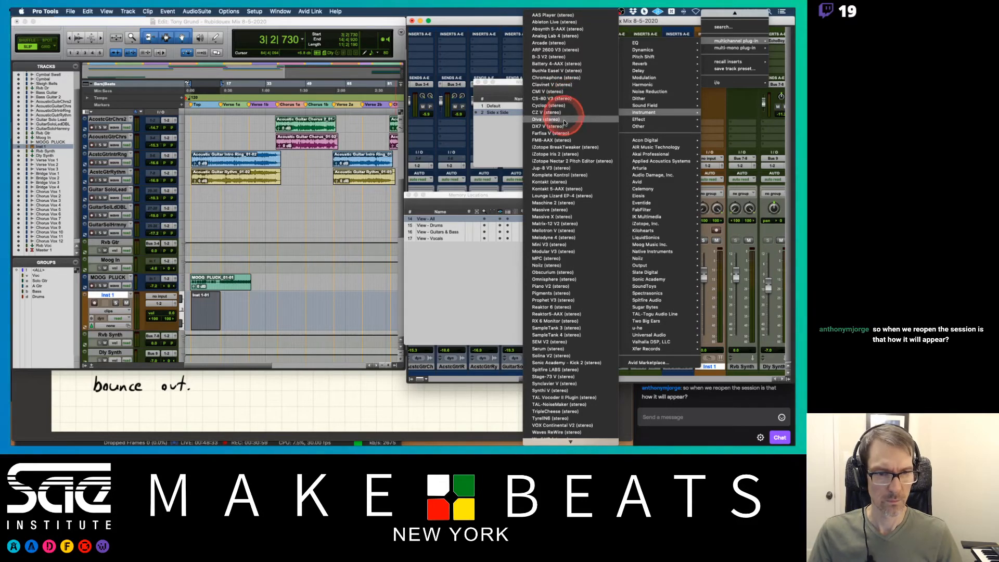
{"action": "left_click", "coordinate": [569, 181]}
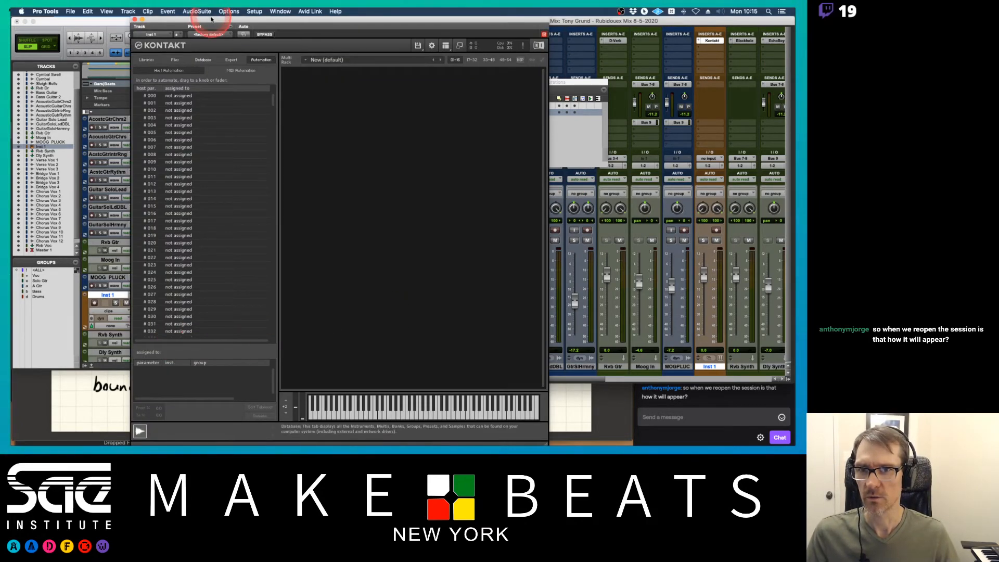
{"action": "left_click_drag", "start_coordinate": [211, 19], "coordinate": [402, 19]}
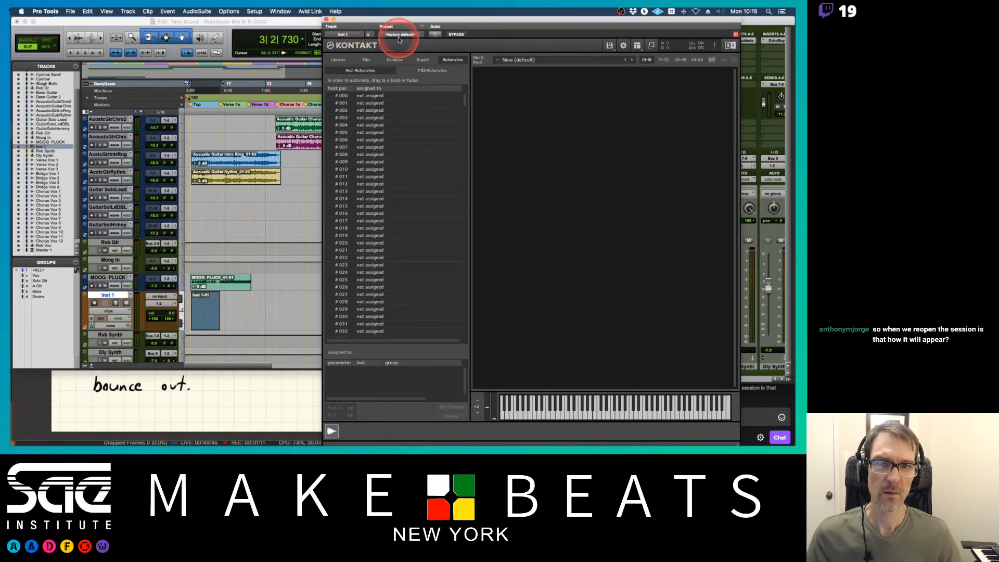
{"action": "left_click", "coordinate": [326, 19]}
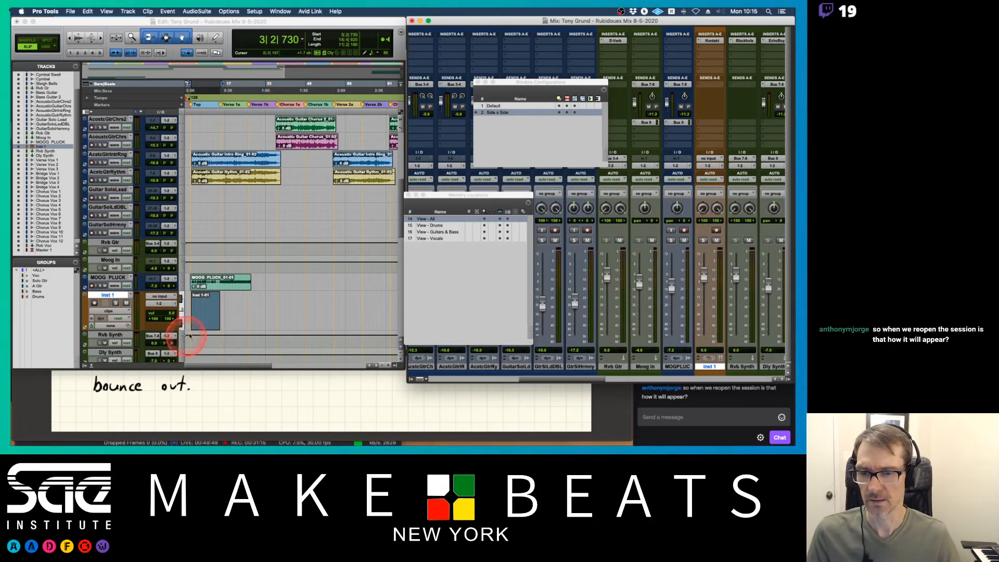
- Open the Inst 1 clip in the MIDI Editor, hide its velocity lane and side lists, and shrink the window to the lower screen
{"action": "double_click", "coordinate": [204, 316]}
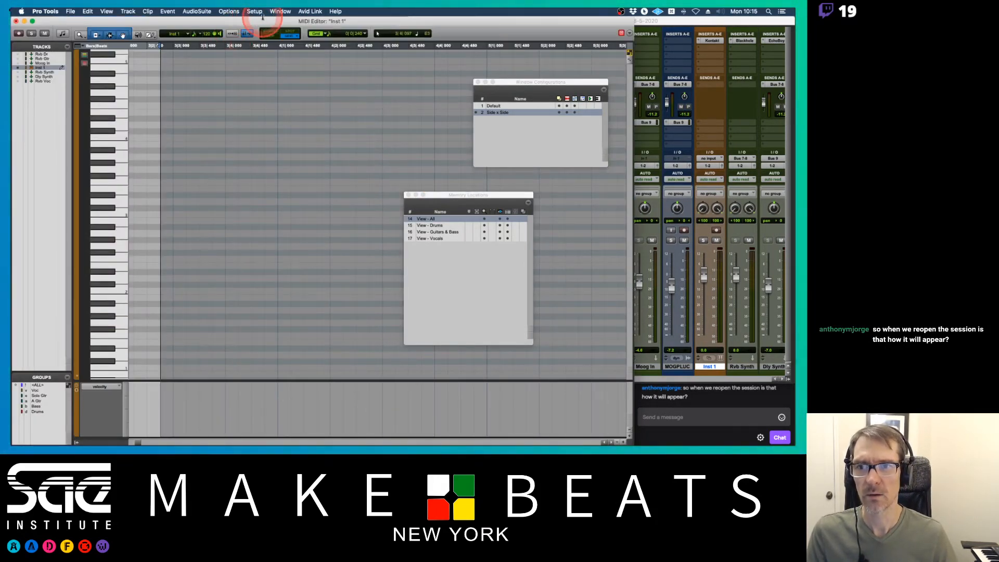
{"action": "left_click_drag", "start_coordinate": [256, 21], "coordinate": [243, 257]}
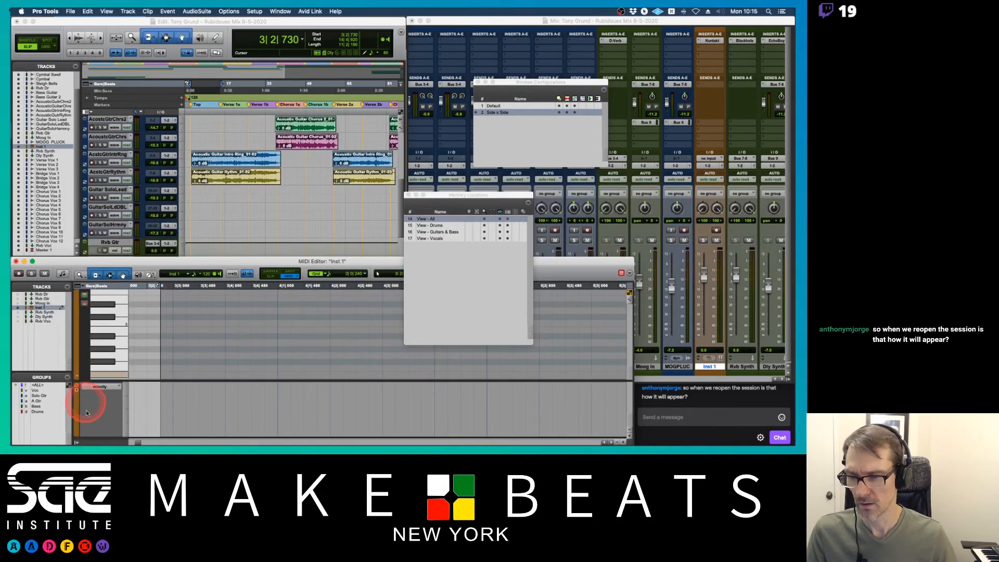
{"action": "left_click_drag", "start_coordinate": [124, 380], "coordinate": [123, 436]}
{"action": "left_click", "coordinate": [77, 442]}
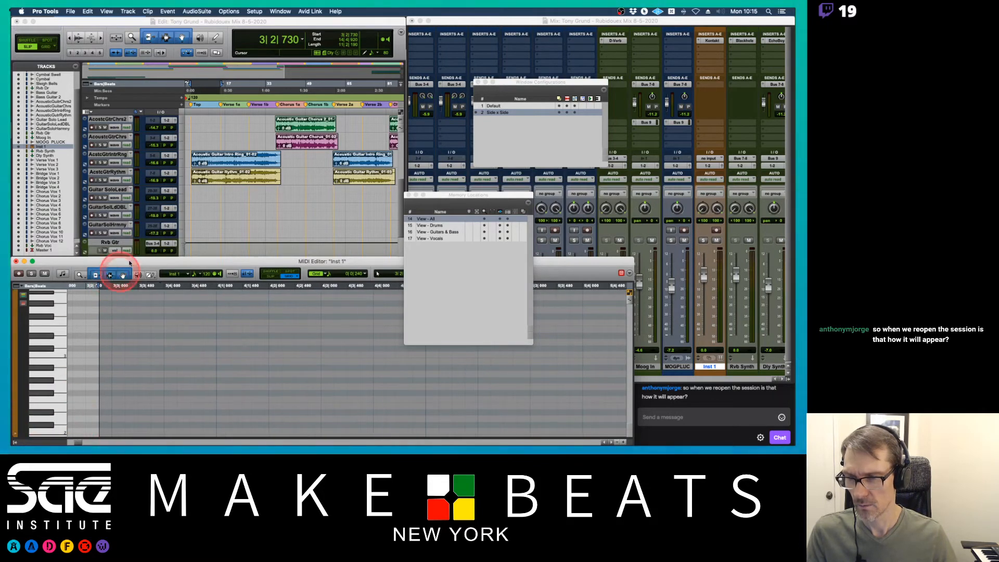
{"action": "left_click_drag", "start_coordinate": [135, 257], "coordinate": [128, 311]}
- Shorten the Edit and Mix windows so that both end just above the MIDI Editor
{"action": "left_click", "coordinate": [241, 27]}
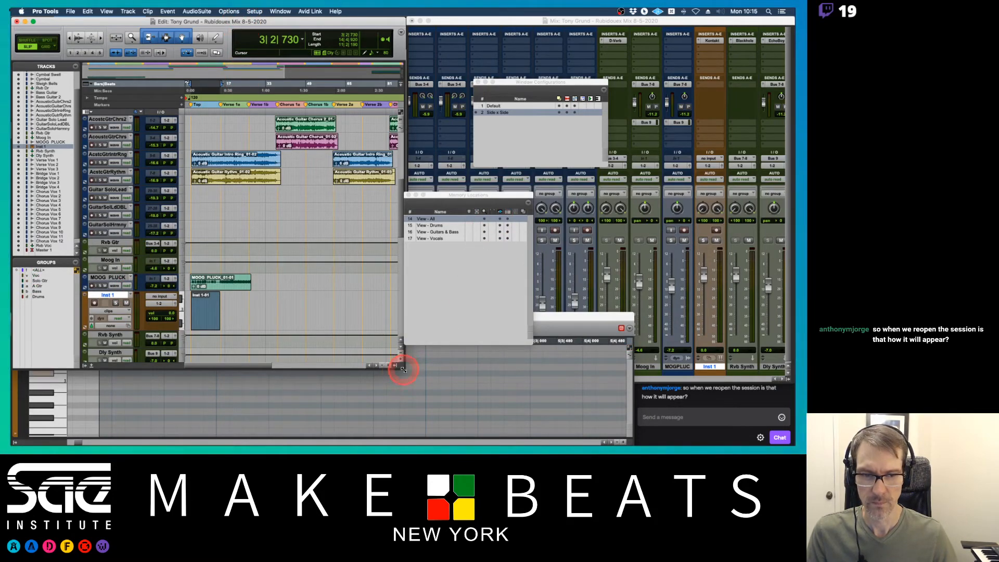
{"action": "left_click_drag", "start_coordinate": [403, 369], "coordinate": [403, 312]}
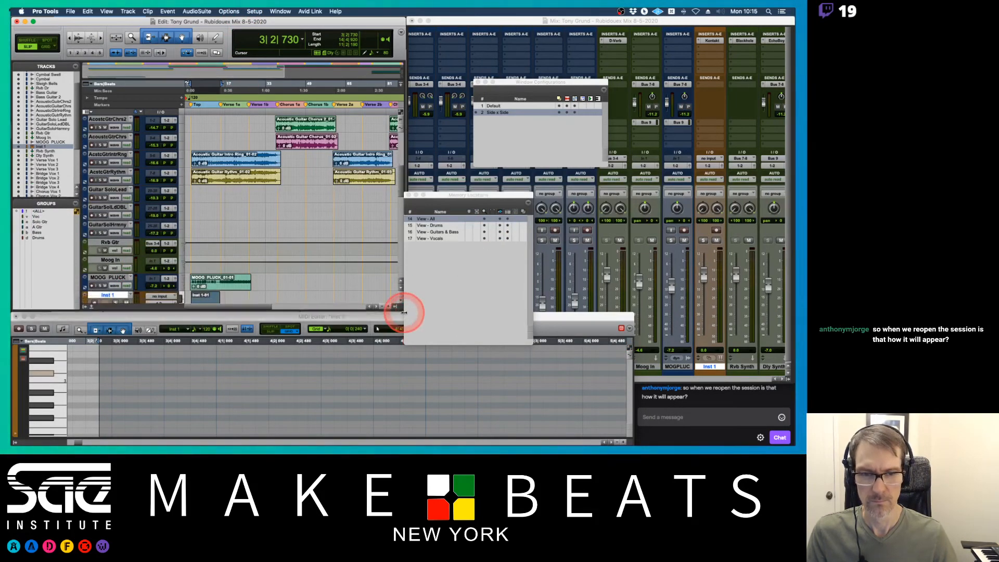
{"action": "left_click", "coordinate": [788, 378]}
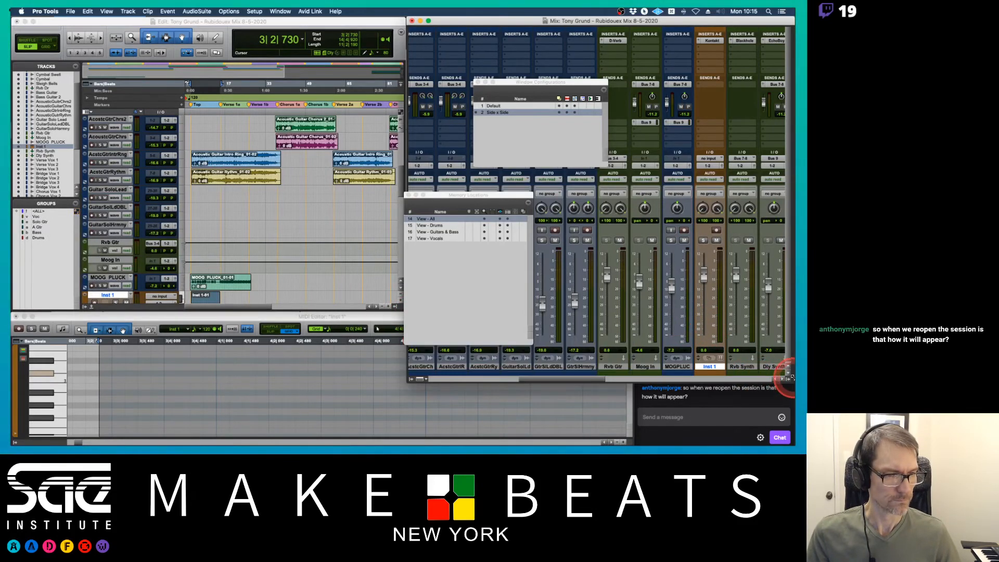
{"action": "left_click_drag", "start_coordinate": [788, 378], "coordinate": [789, 311]}
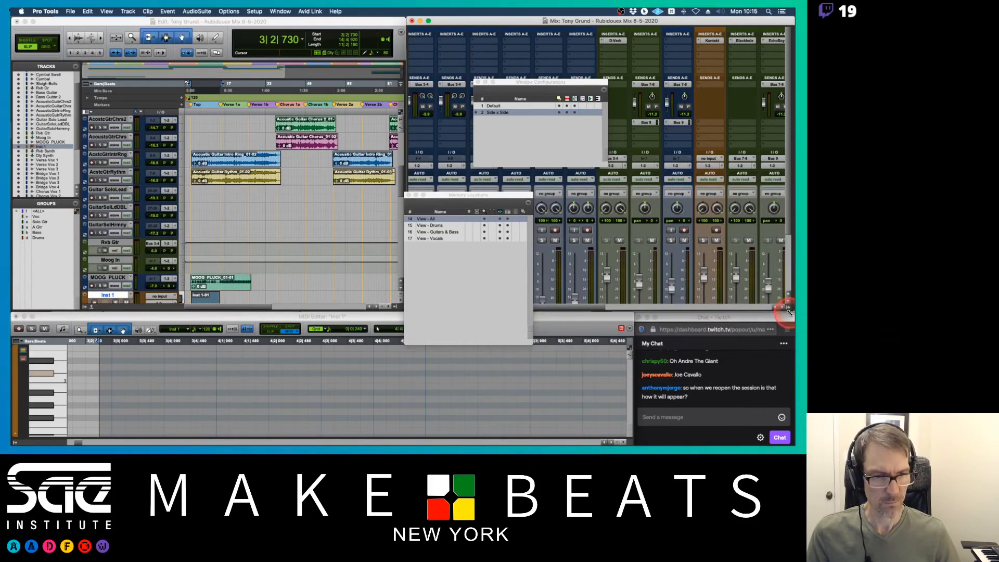
- Widen the MIDI Editor to span below both the Edit and Mix windows, and move the Memory Locations window clear of it
{"action": "left_click", "coordinate": [634, 318]}
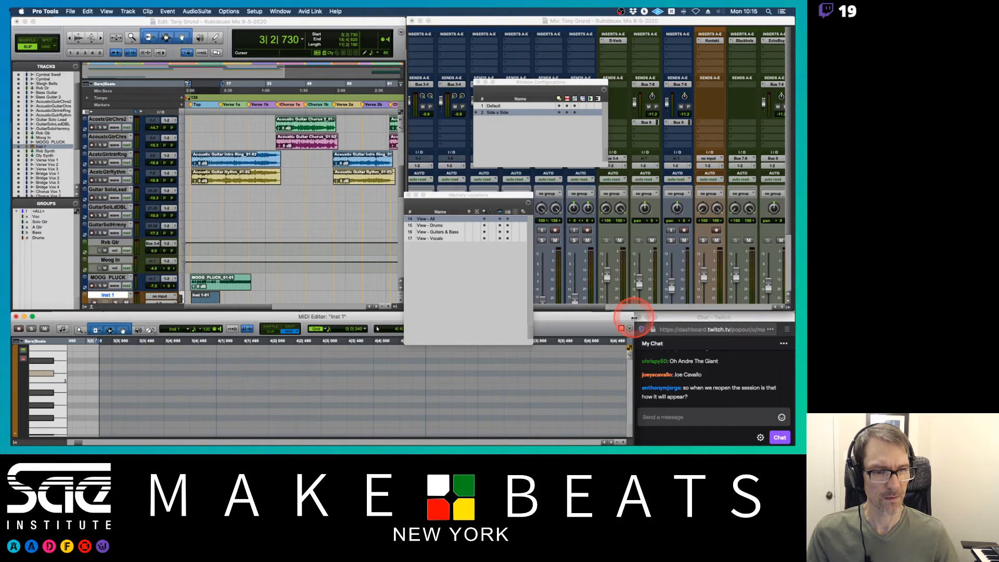
{"action": "left_click_drag", "start_coordinate": [634, 317], "coordinate": [792, 318]}
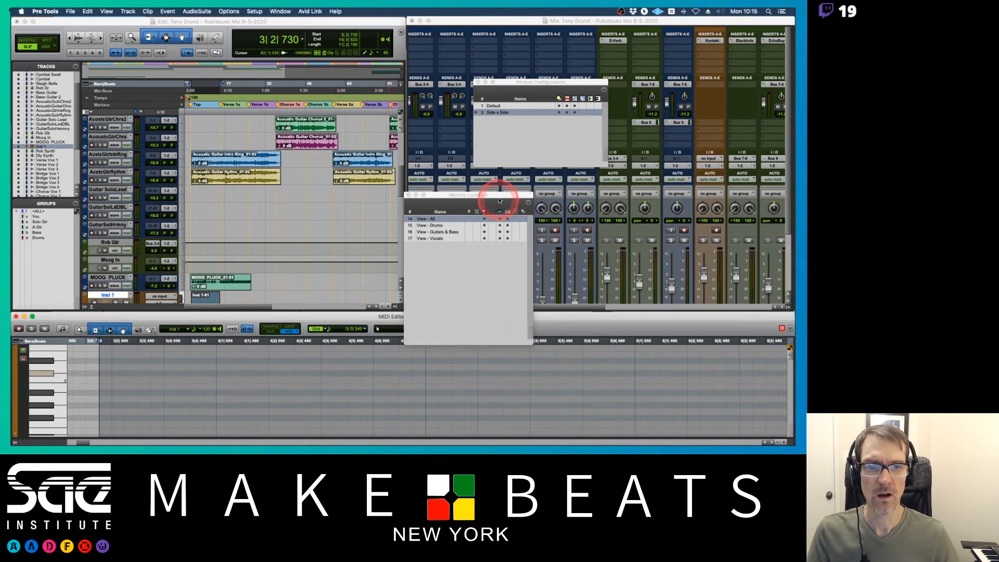
{"action": "left_click_drag", "start_coordinate": [499, 200], "coordinate": [403, 159]}
{"action": "left_click", "coordinate": [294, 46]}
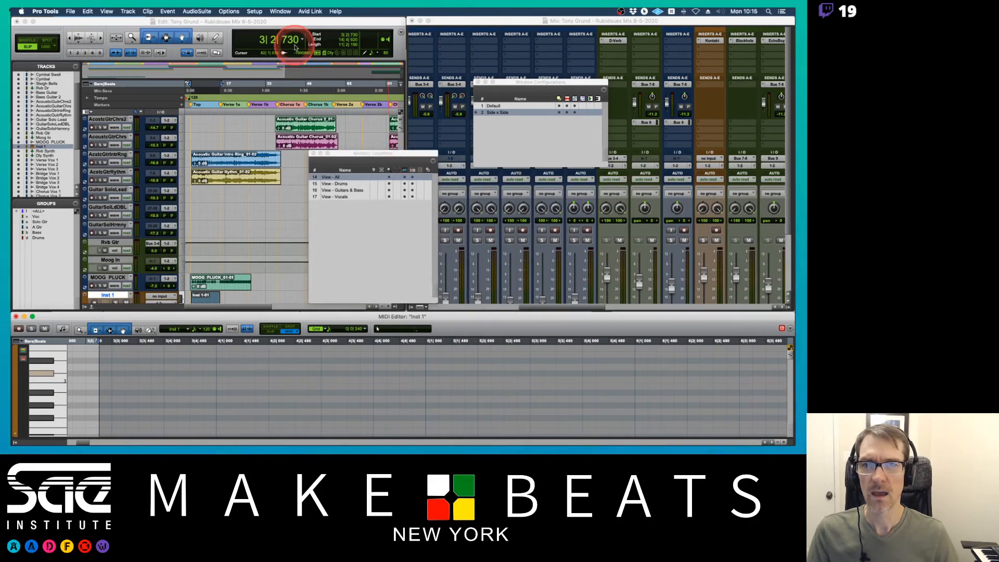
- Create a Window Layout configuration named Side x Side + MIDI, with the comment "All three windows visible."
{"action": "left_click", "coordinate": [280, 11]}
{"action": "mouse_move", "coordinate": [300, 24]}
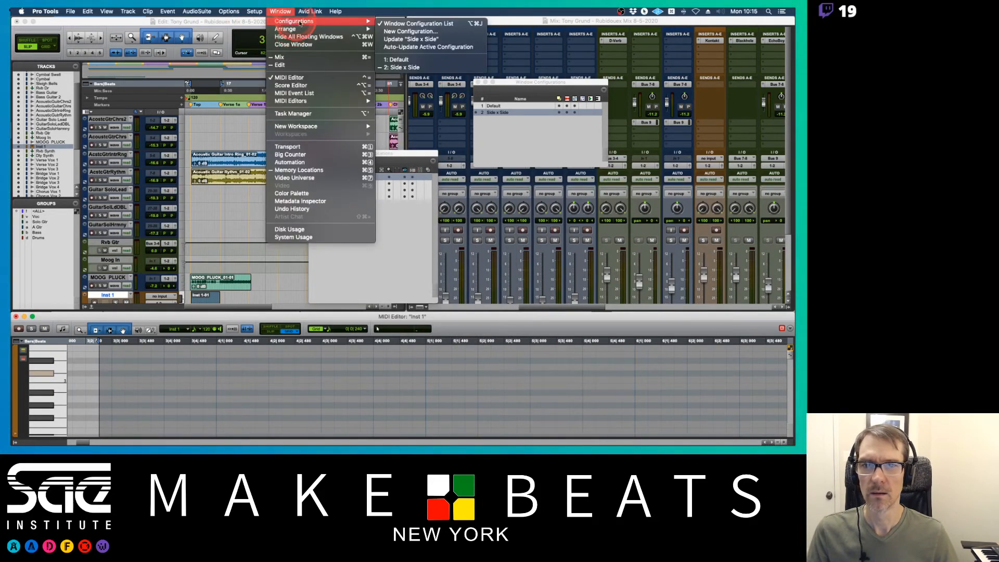
{"action": "left_click", "coordinate": [434, 32]}
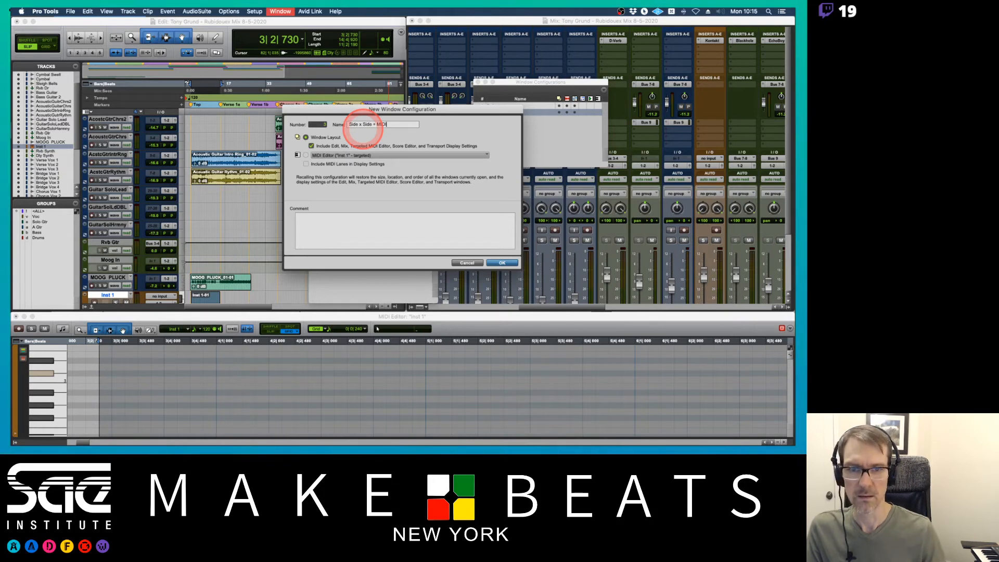
{"action": "left_click", "coordinate": [307, 219]}
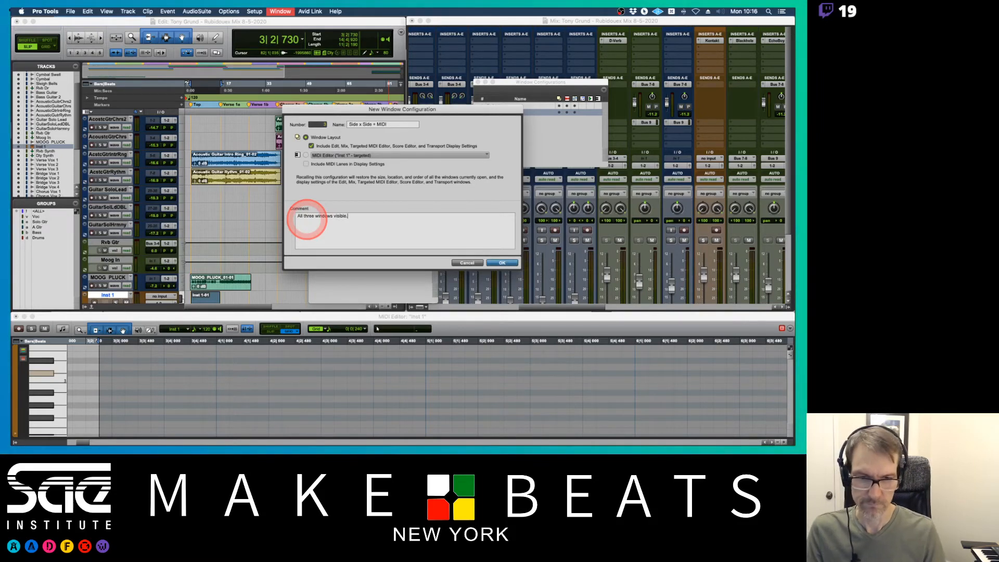
{"action": "key", "text": "Return"}
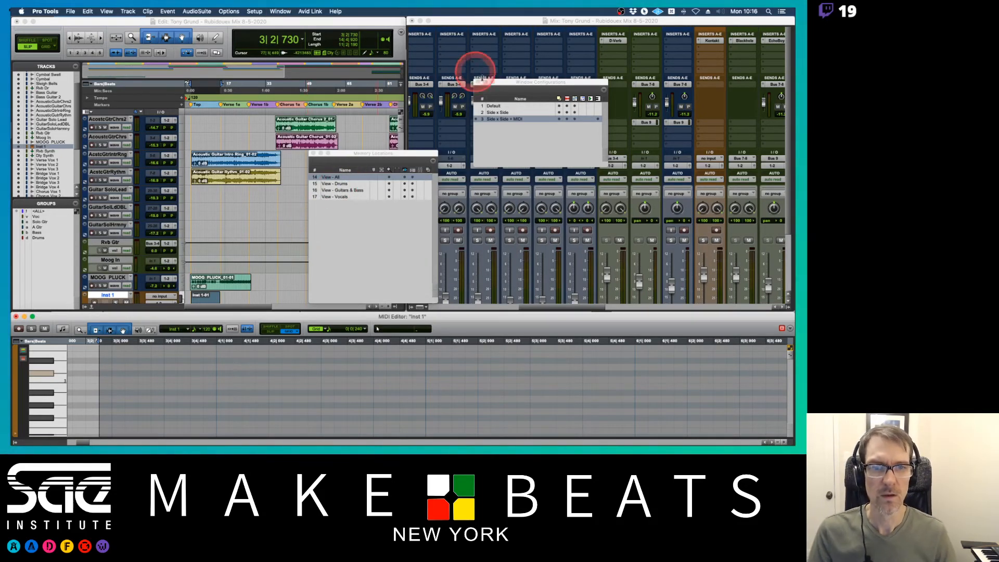
- Test the window configurations by recalling Default, Side x Side and Side x Side + MIDI, ending on Default
{"action": "left_click", "coordinate": [493, 105]}
{"action": "left_click", "coordinate": [495, 113]}
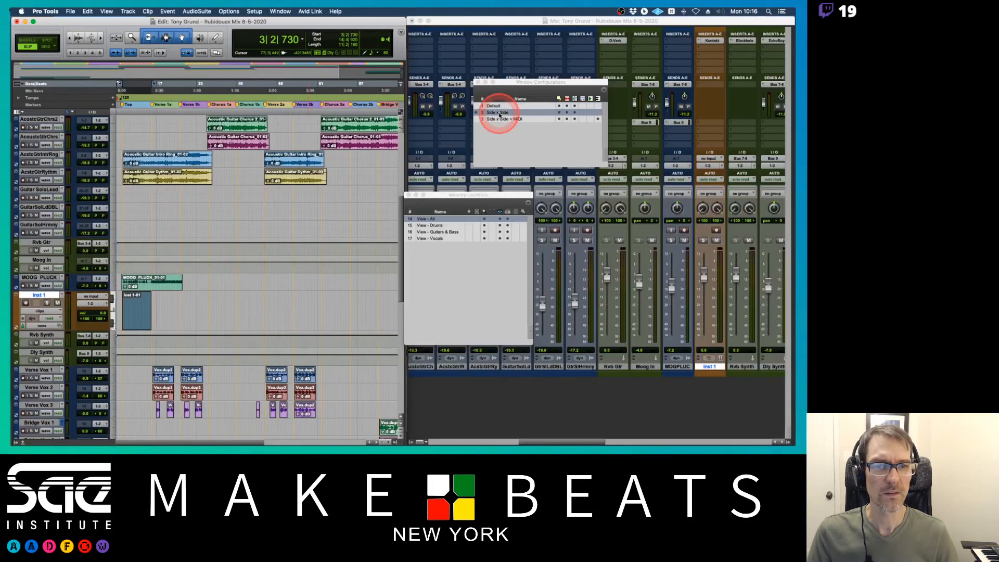
{"action": "left_click", "coordinate": [498, 106]}
{"action": "left_click", "coordinate": [500, 119]}
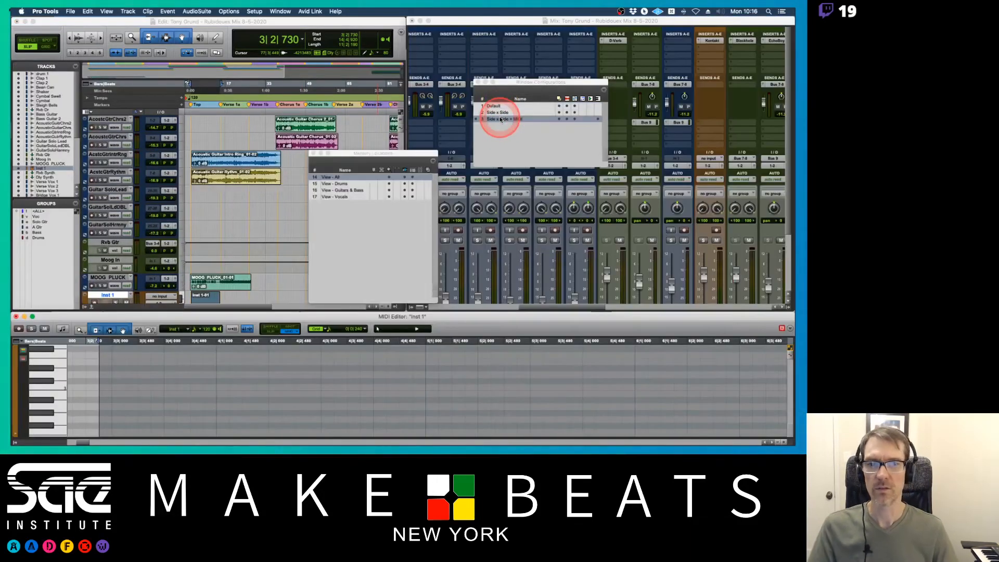
{"action": "left_click", "coordinate": [499, 105]}
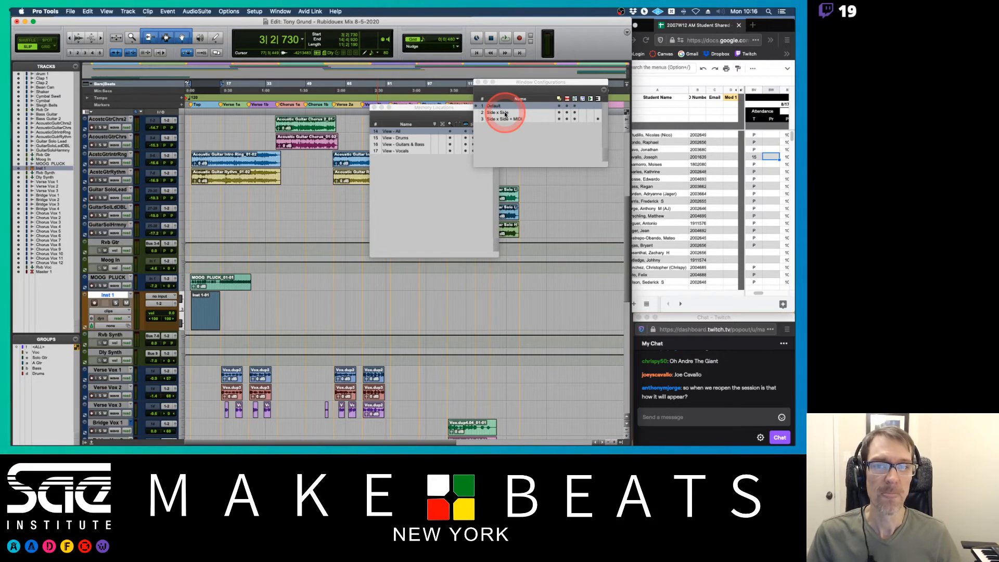
- Move the Window Configurations window up out of the way and close the Memory Locations window
{"action": "left_click_drag", "start_coordinate": [507, 85], "coordinate": [478, 35]}
{"action": "left_click_drag", "start_coordinate": [409, 107], "coordinate": [469, 125]}
{"action": "left_click", "coordinate": [433, 123]}
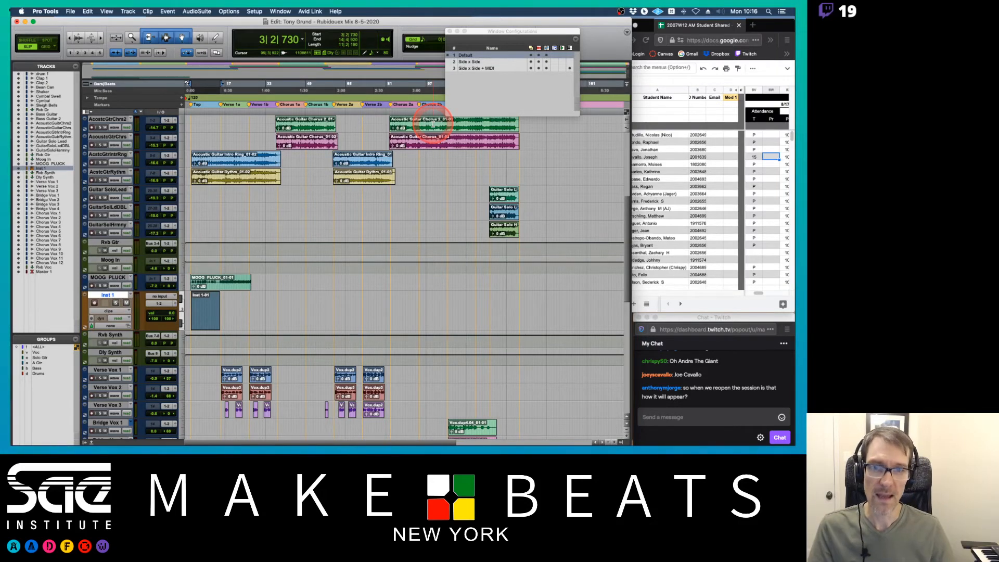
- Set up a session data import from Vocal Templates.ptx with only Window Configurations and no main playlists, and cancel it
{"action": "left_click", "coordinate": [67, 11]}
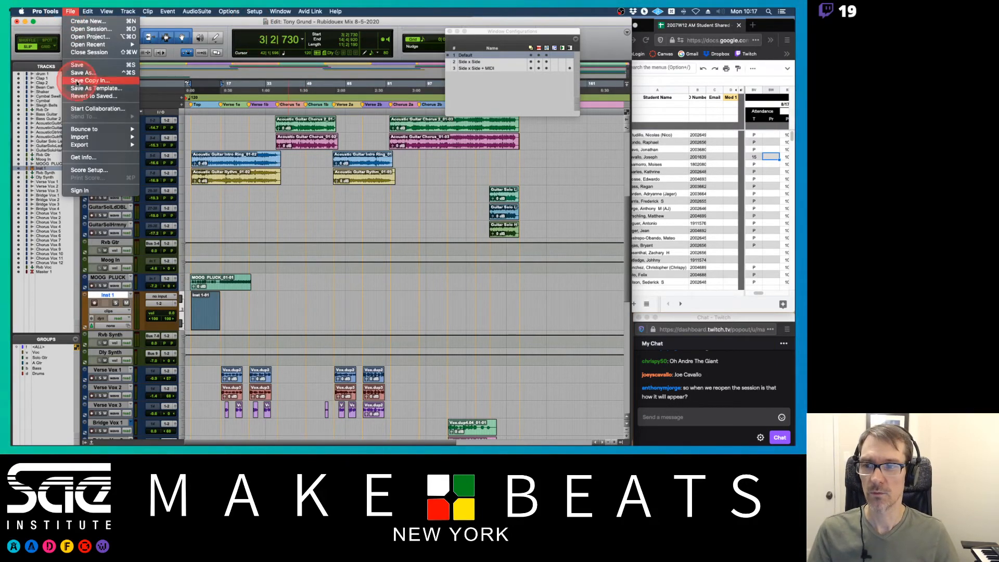
{"action": "mouse_move", "coordinate": [83, 137]}
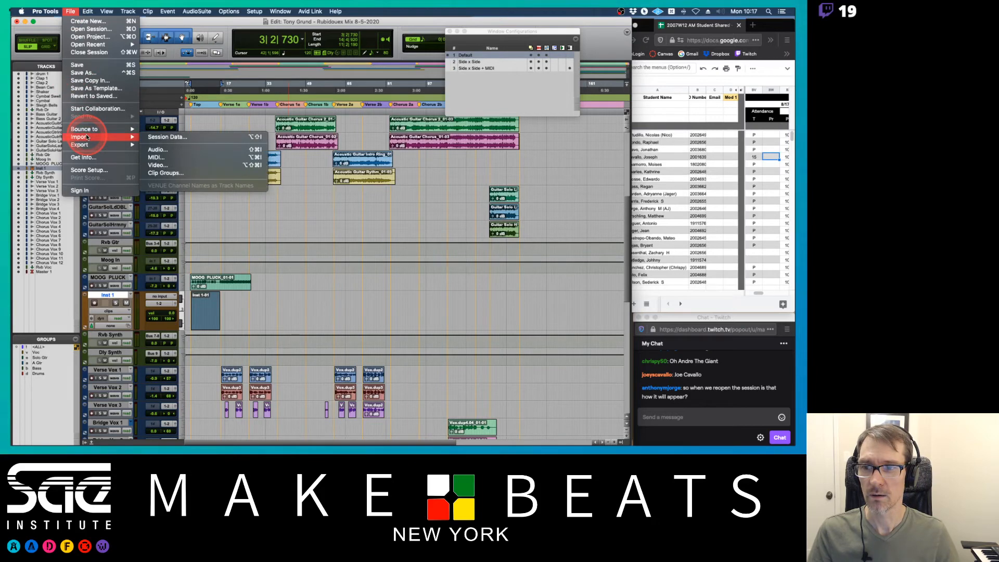
{"action": "left_click", "coordinate": [162, 139]}
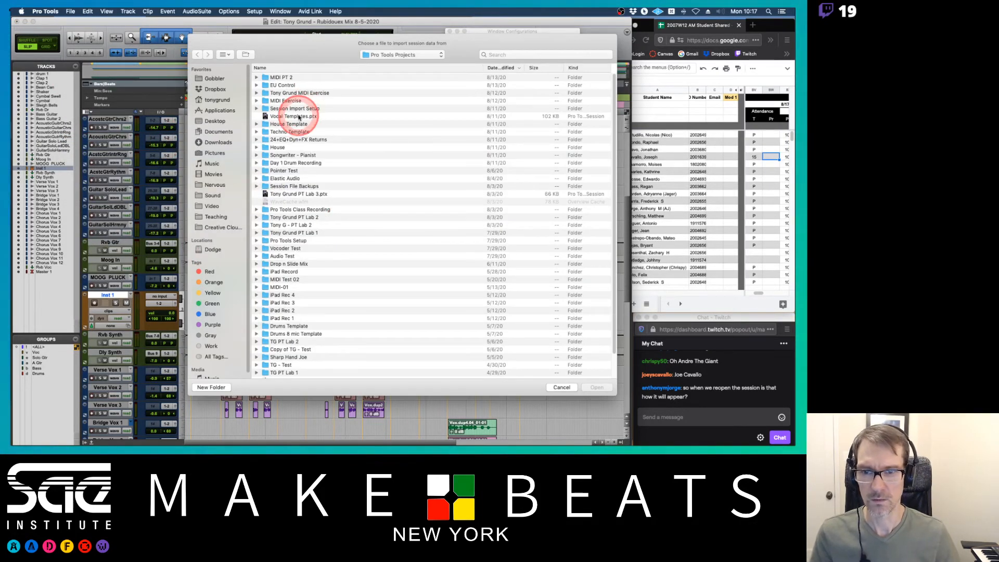
{"action": "double_click", "coordinate": [299, 117]}
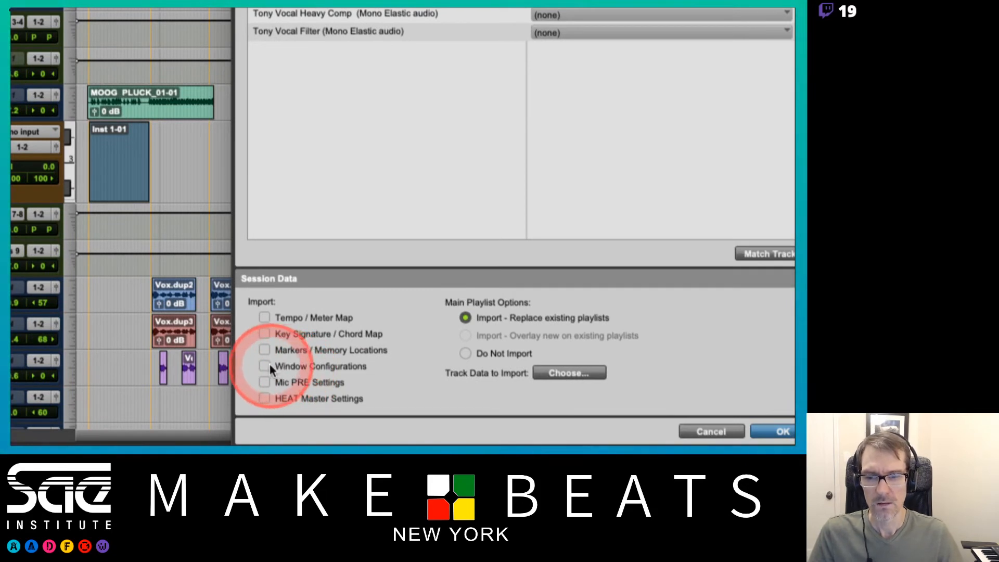
{"action": "left_click", "coordinate": [264, 366]}
{"action": "left_click", "coordinate": [466, 351]}
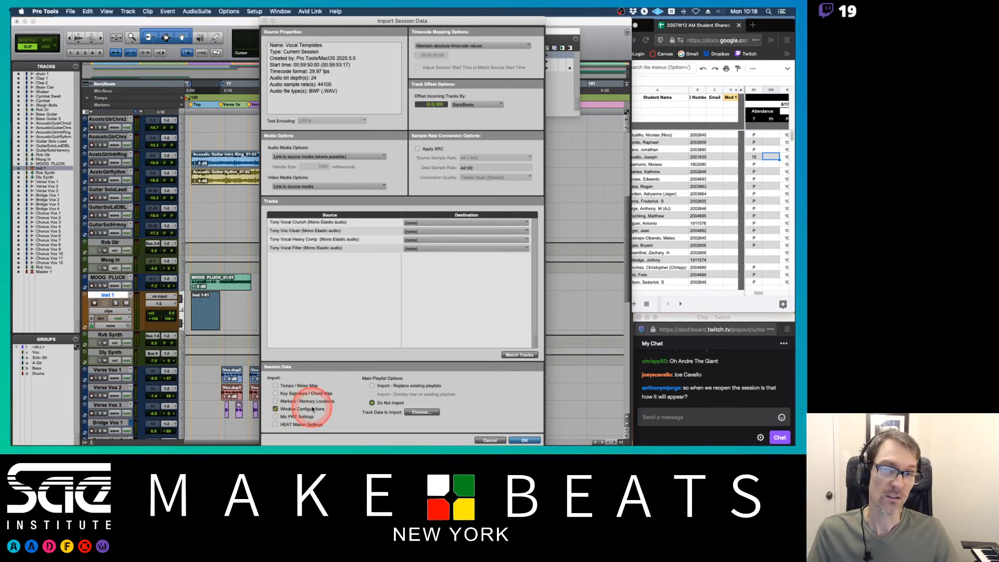
{"action": "left_click", "coordinate": [490, 440]}
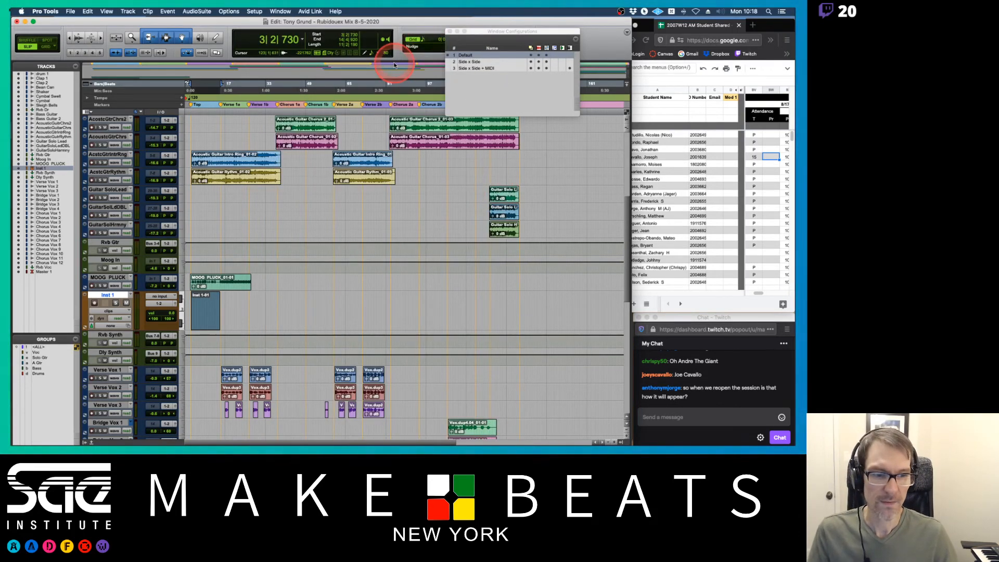
- Review the Bounce page of 13 PT Bounce-Freeze-Commit.pdf in Preview and return to Pro Tools
{"action": "key", "text": "super+Tab"}
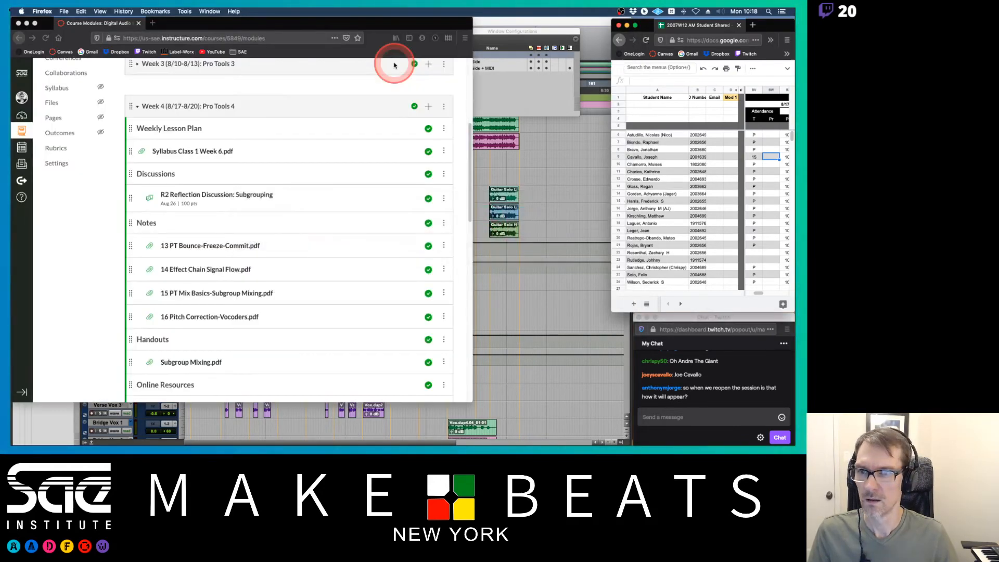
{"action": "key", "text": "super+Tab"}
{"action": "key", "text": "super+Tab"}
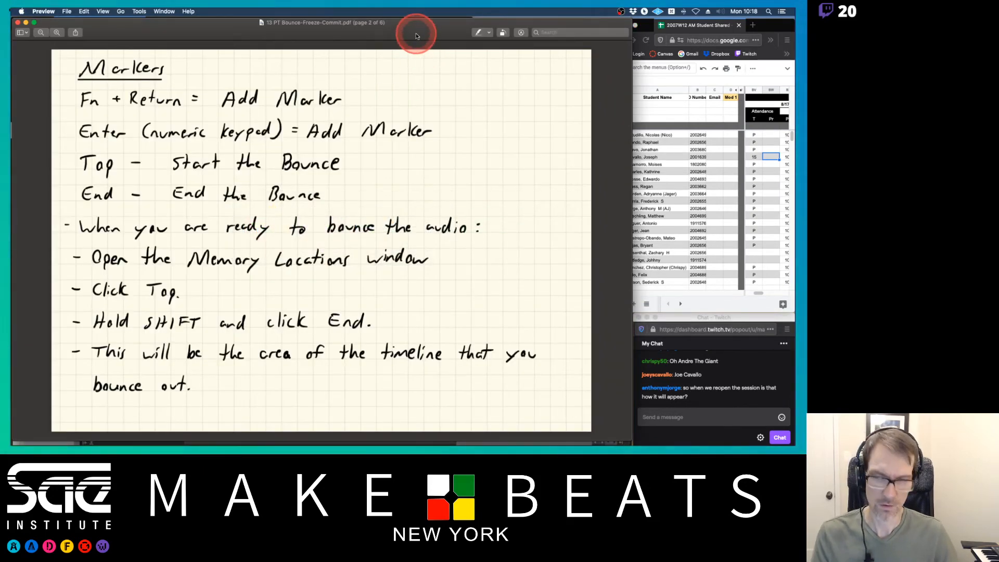
{"action": "key", "text": "Down"}
{"action": "key", "text": "Down"}
{"action": "key", "text": "Up"}
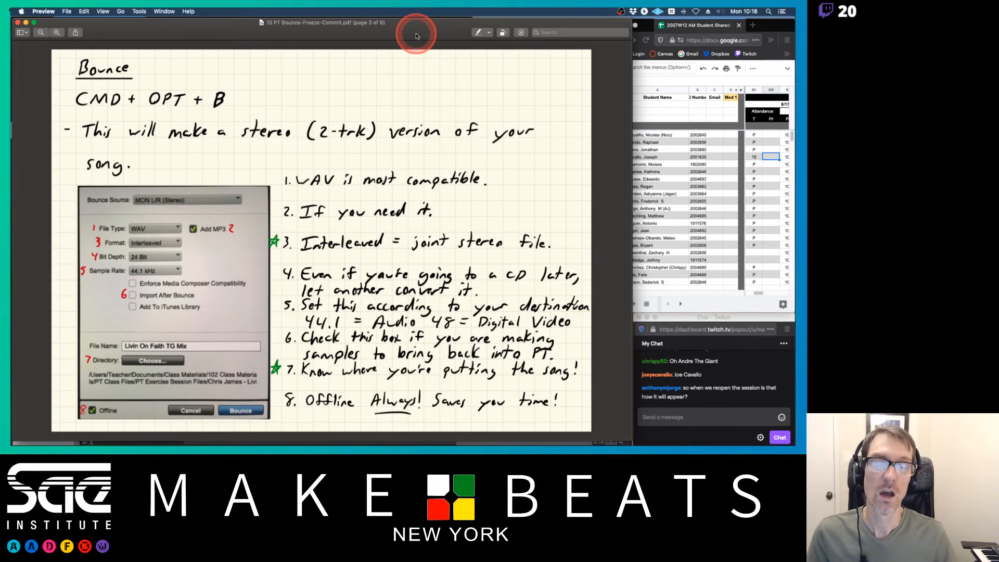
{"action": "key", "text": "super+Tab"}
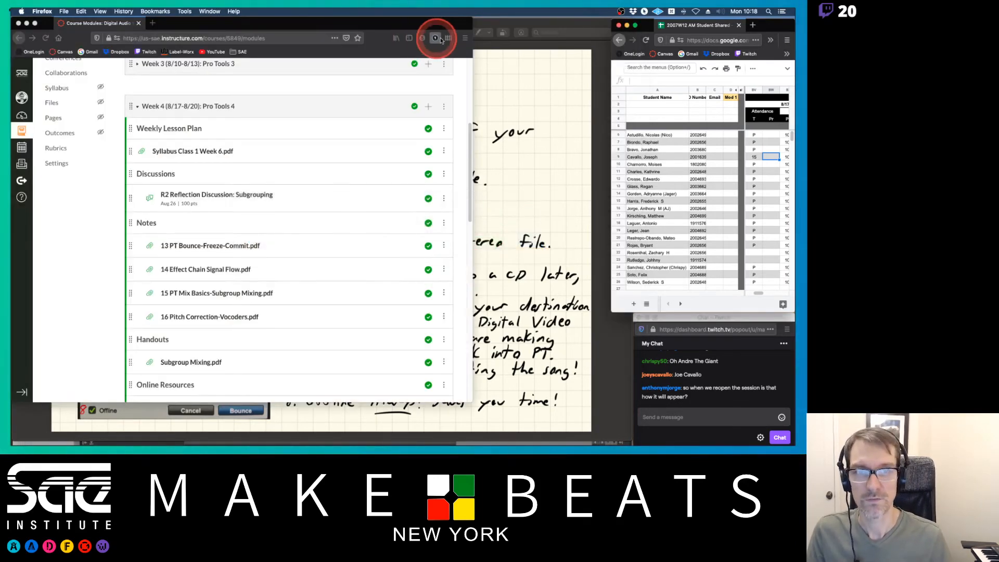
{"action": "key", "text": "super+Tab"}
{"action": "key", "text": "Tab"}
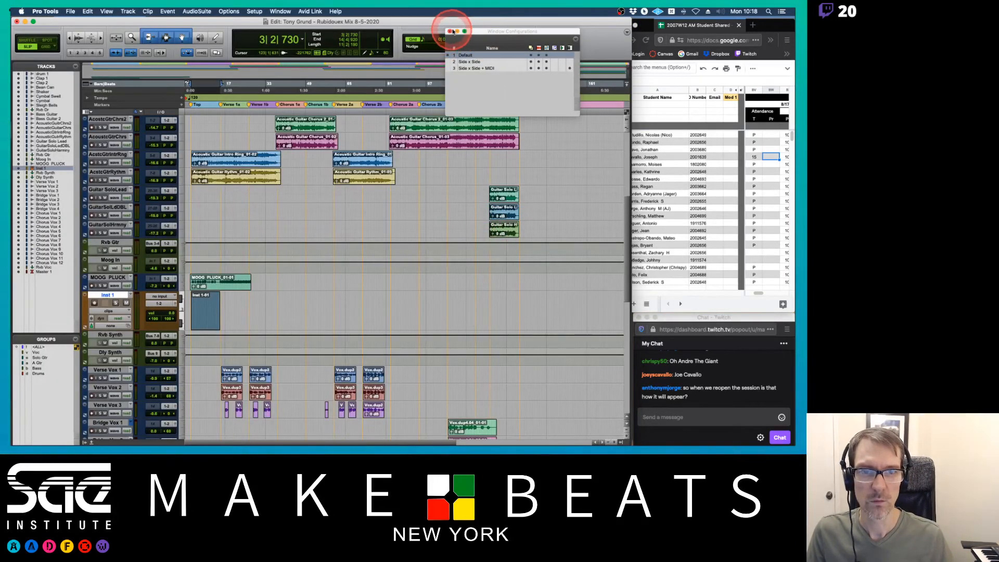
- Close the Window Configurations window and open the Memory Locations window with its markers shown in the list
{"action": "left_click", "coordinate": [450, 31]}
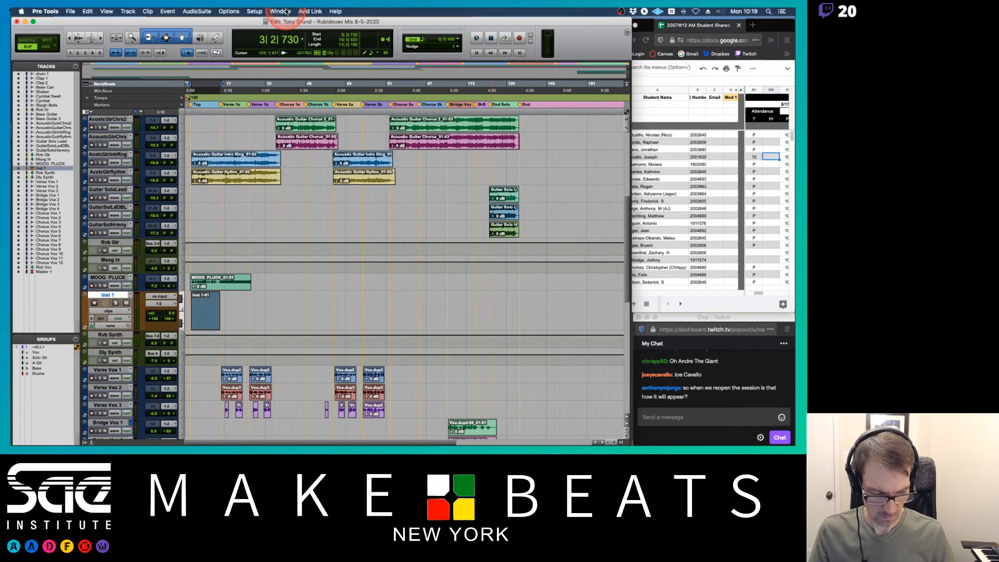
{"action": "key", "text": "super+KP_5"}
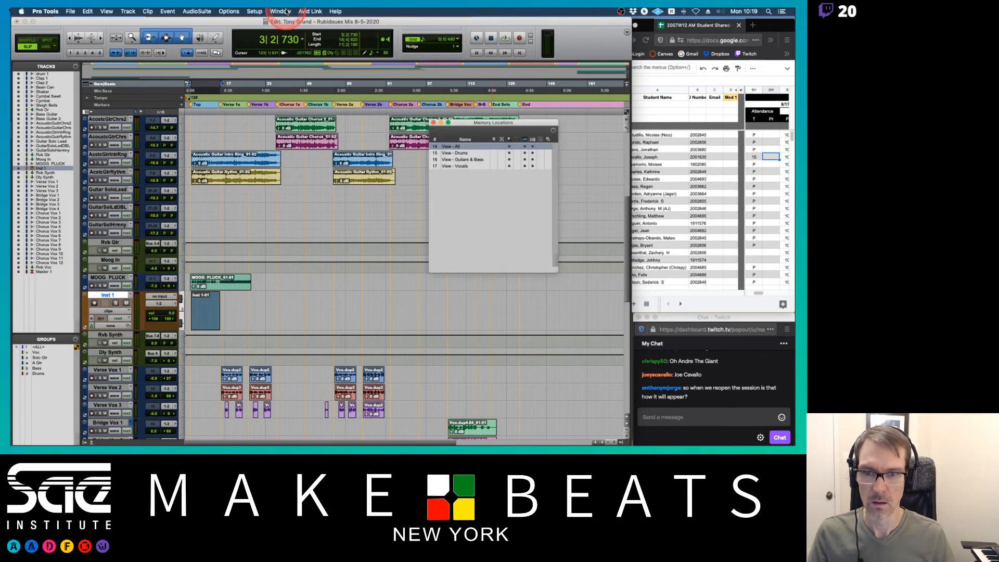
{"action": "left_click", "coordinate": [552, 131]}
{"action": "mouse_move", "coordinate": [574, 134]}
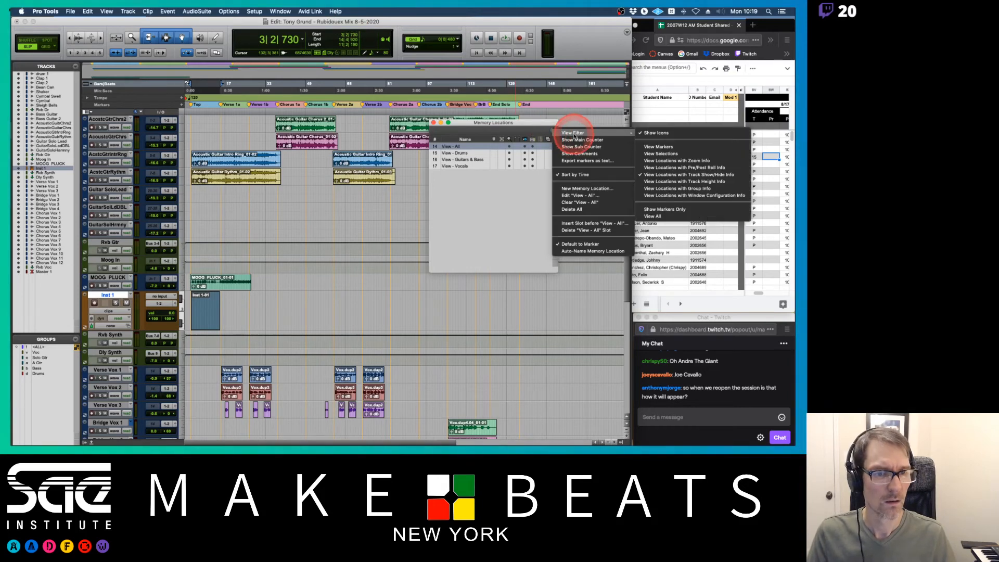
{"action": "left_click", "coordinate": [660, 147]}
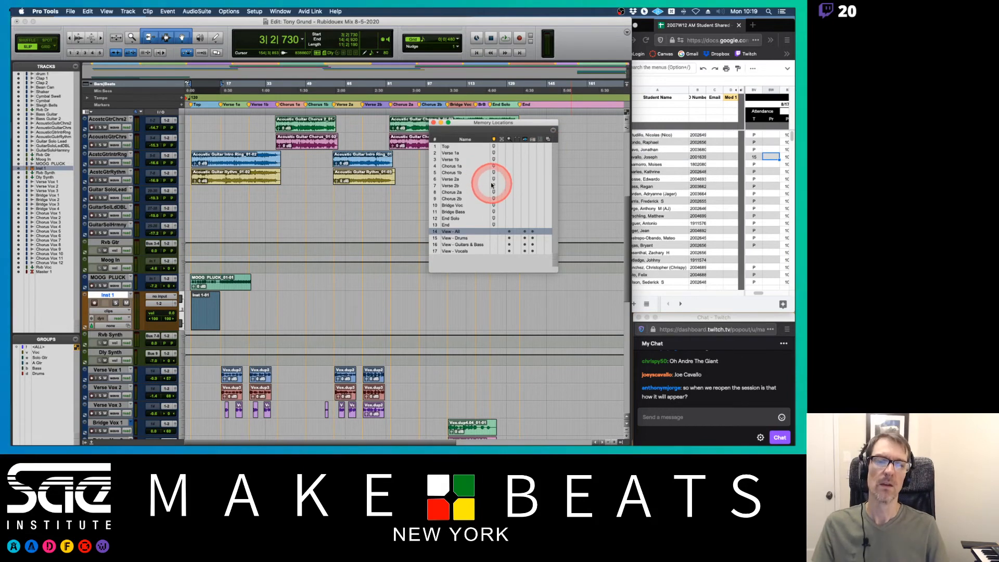
- Select the timeline range from the Top marker to the End marker using the memory locations
{"action": "left_click", "coordinate": [456, 149]}
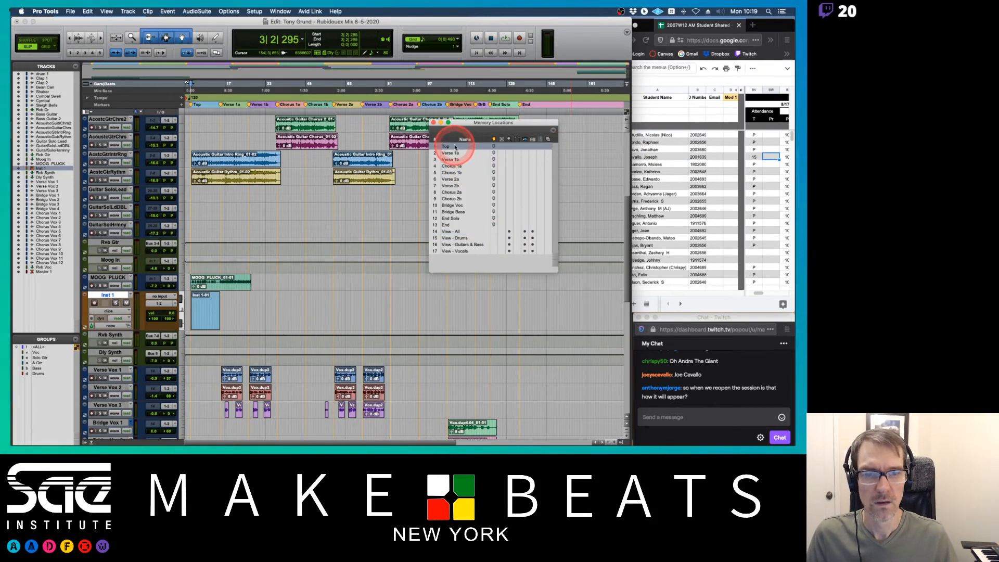
{"action": "left_click", "coordinate": [447, 225]}
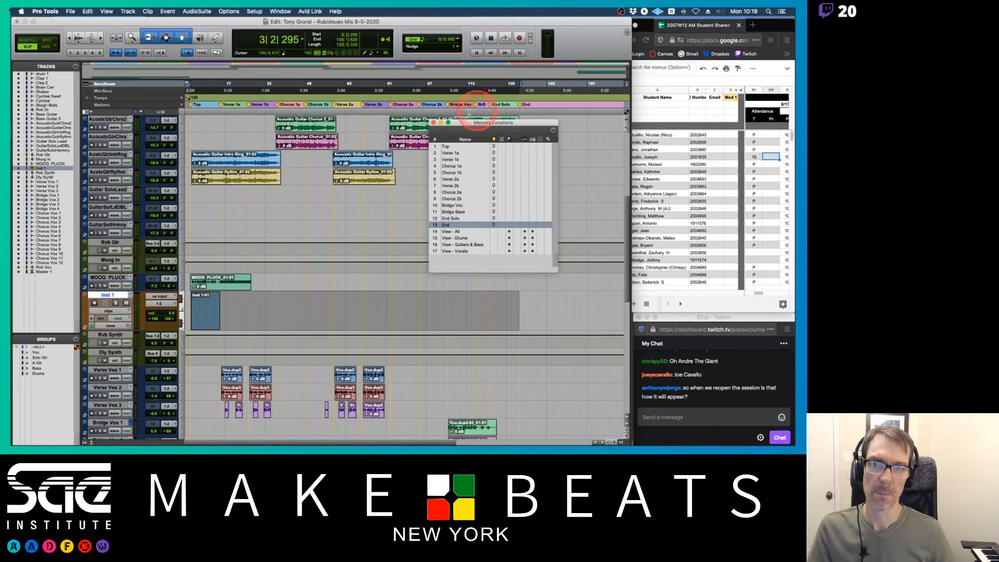
- Play the song from within Chorus 1a and bring up the Master 1 strip in the Mix window, clear of the Memory Locations window
{"action": "left_click", "coordinate": [299, 91]}
{"action": "key", "text": "space"}
{"action": "scroll", "coordinate": [402, 263], "scroll_direction": "down", "scroll_amount": 10}
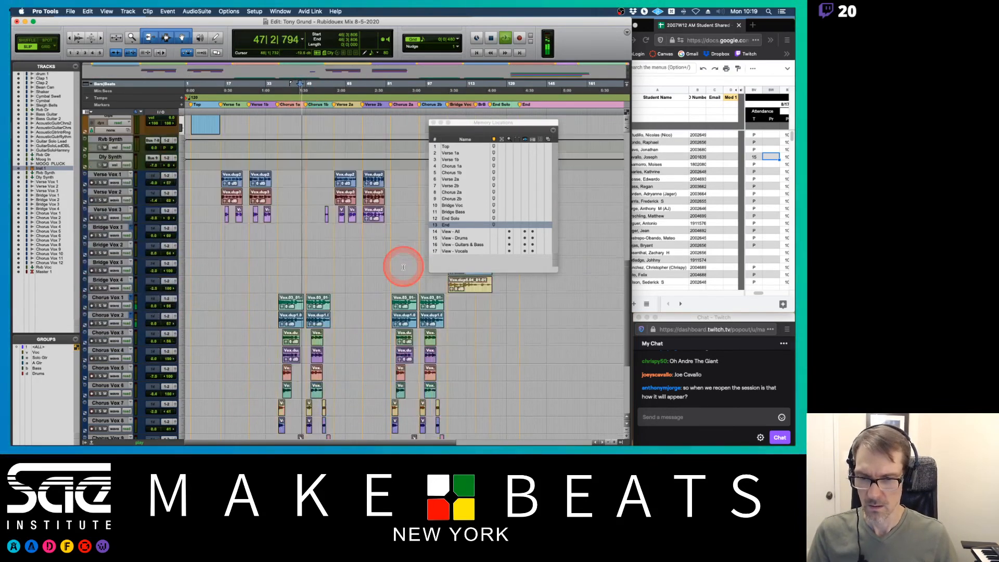
{"action": "key", "text": "super+equal"}
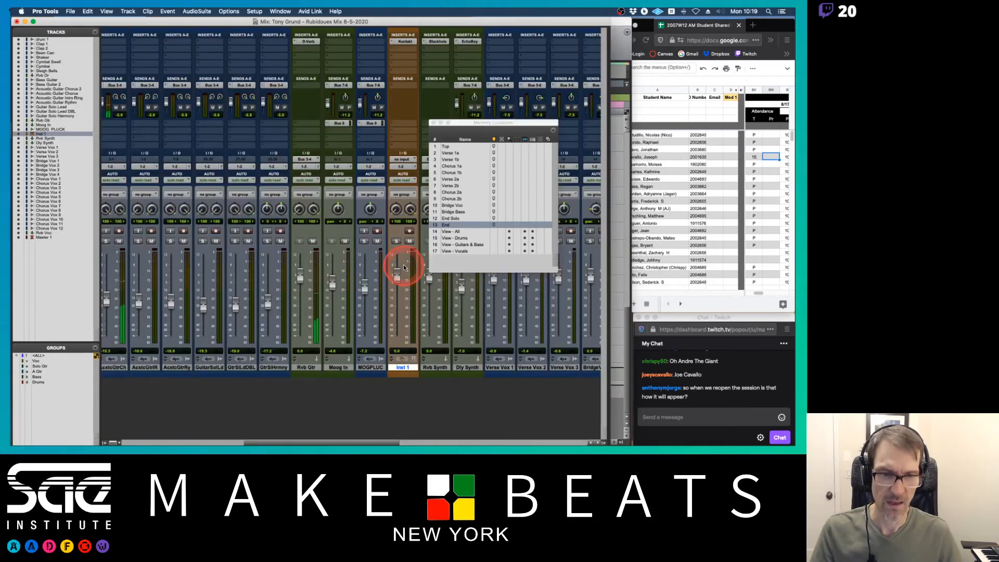
{"action": "scroll", "coordinate": [431, 330], "scroll_direction": "right", "scroll_amount": 15}
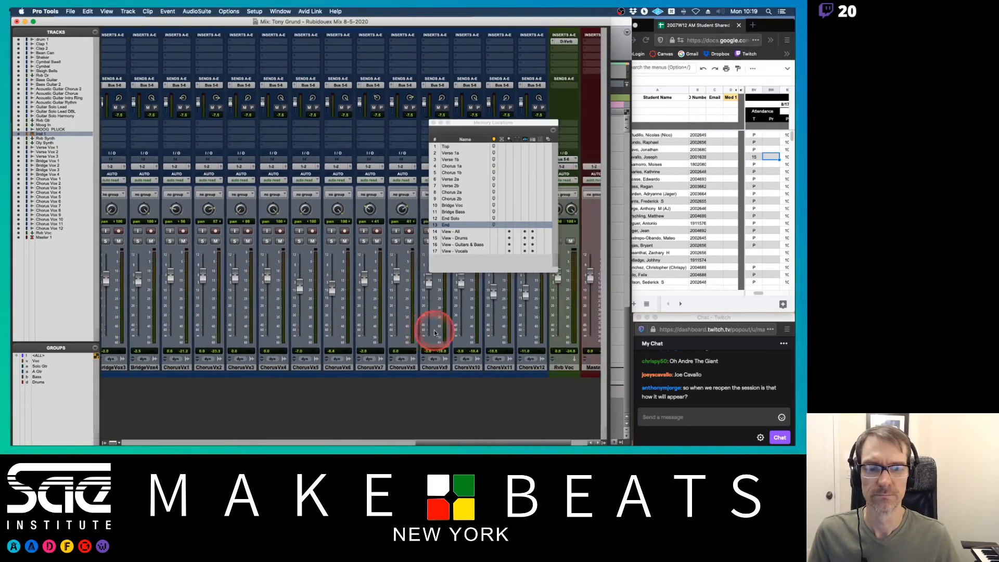
{"action": "left_click_drag", "start_coordinate": [518, 123], "coordinate": [420, 117]}
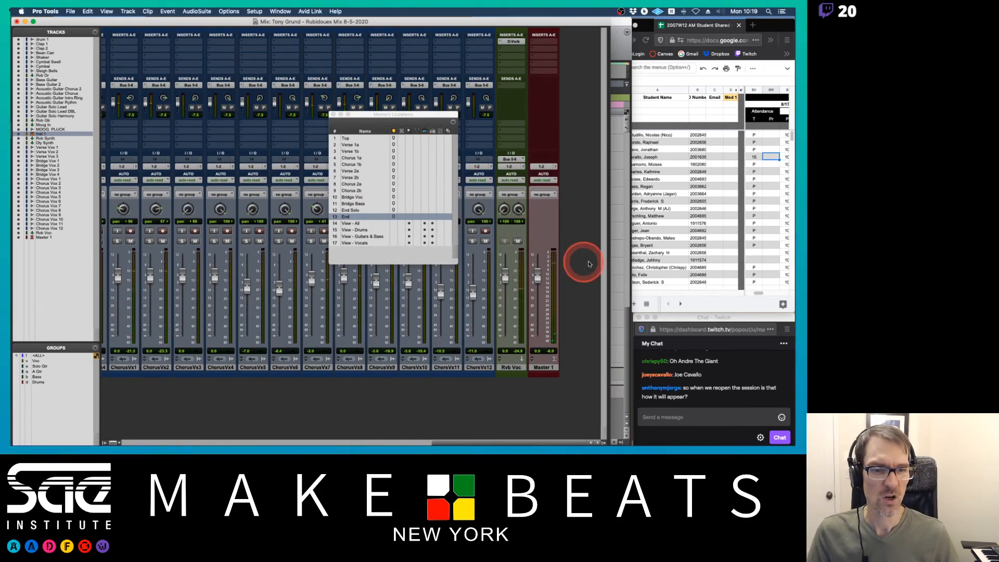
- Insert the stereo Maxim dynamics plug-in on the Master 1 track and load its Mixing Limiter preset
{"action": "left_click", "coordinate": [544, 58]}
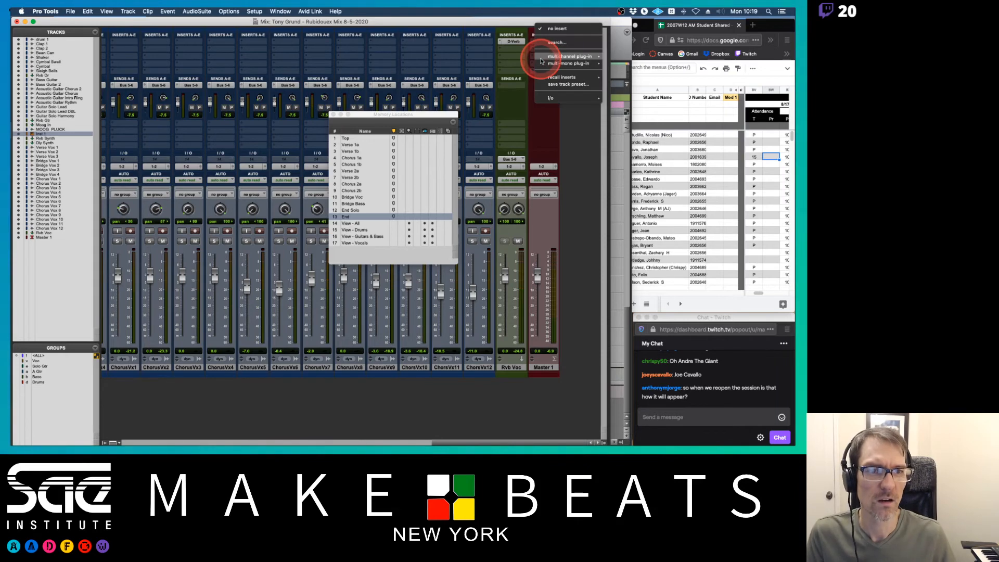
{"action": "mouse_move", "coordinate": [590, 56]}
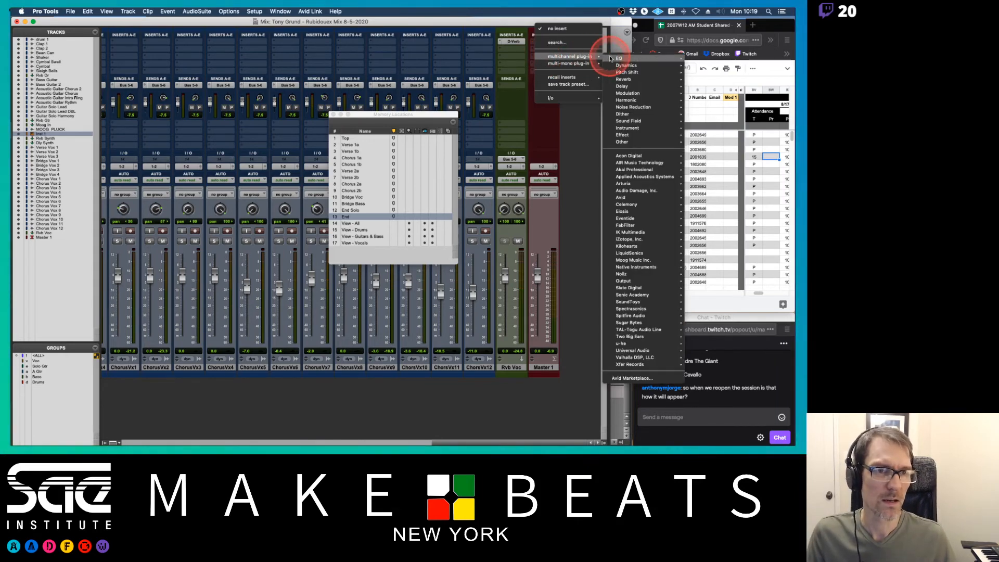
{"action": "mouse_move", "coordinate": [619, 66]}
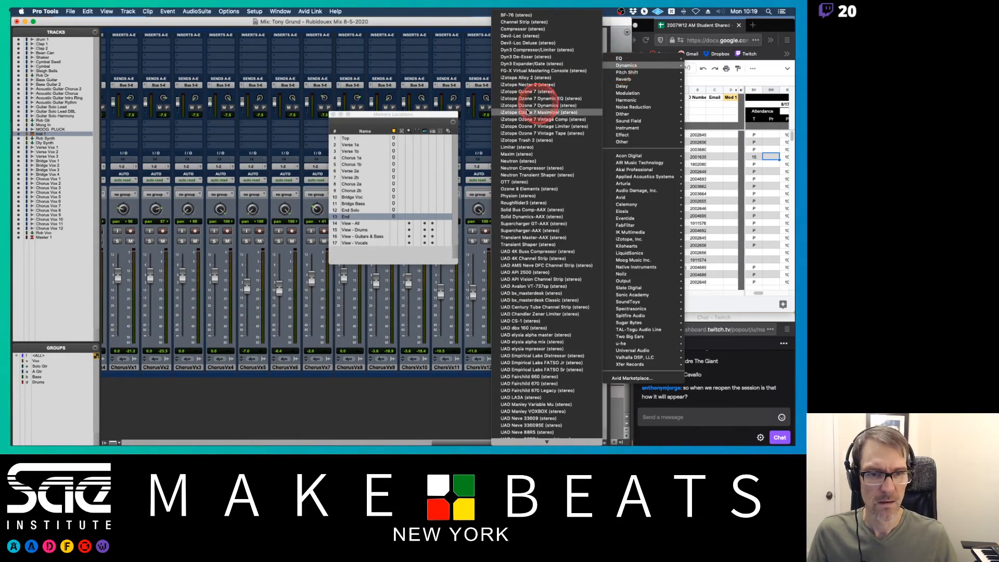
{"action": "left_click", "coordinate": [516, 154]}
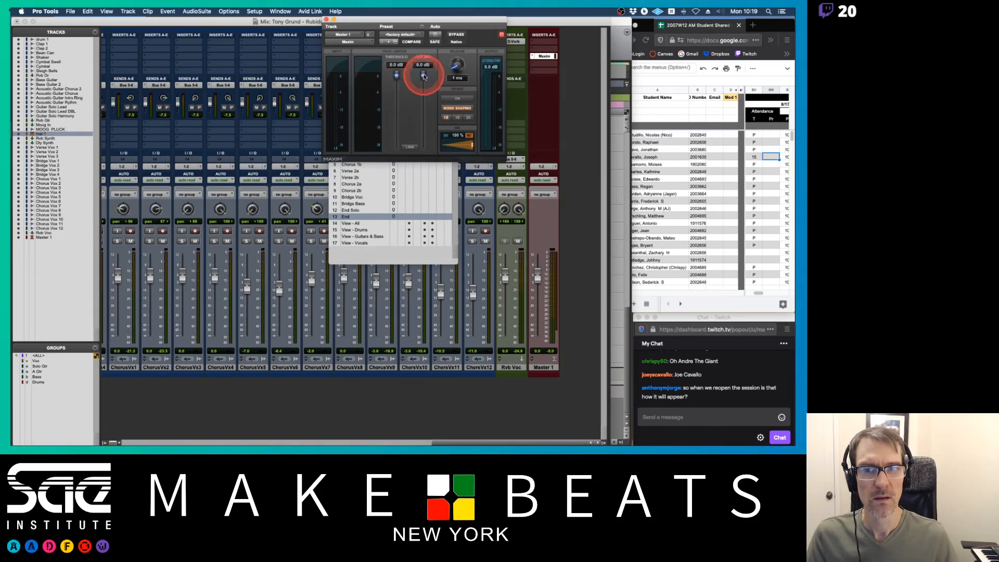
{"action": "left_click", "coordinate": [423, 35]}
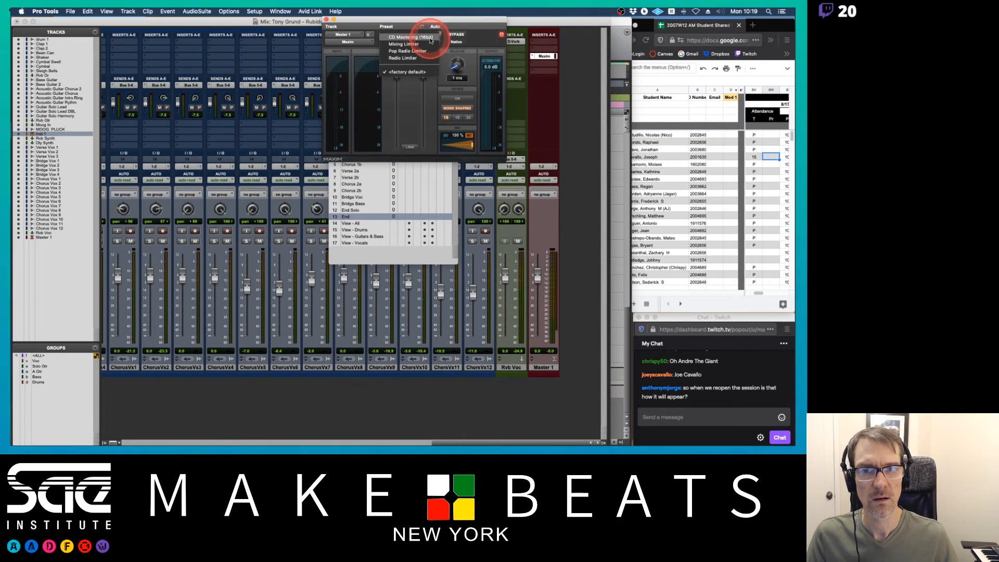
{"action": "left_click", "coordinate": [419, 45]}
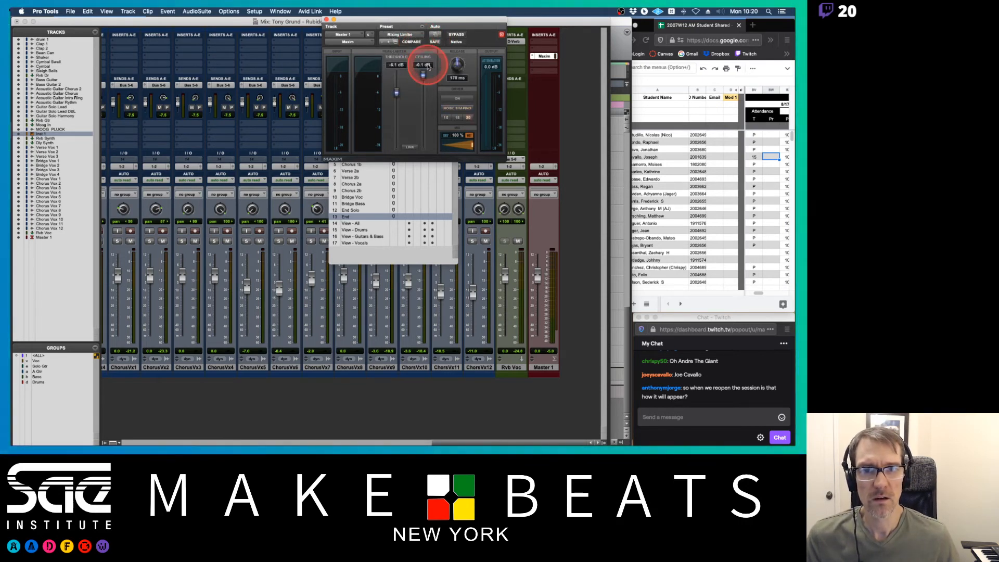
- Set Maxim's threshold to about -5.4 dB while listening to playback, and close the plug-in window
{"action": "mouse_move", "coordinate": [398, 95]}
{"action": "left_mouse_down"}
{"action": "mouse_move", "coordinate": [429, 71]}
{"action": "mouse_move", "coordinate": [385, 84]}
{"action": "mouse_move", "coordinate": [398, 89]}
{"action": "left_mouse_up"}
{"action": "key", "text": "space"}
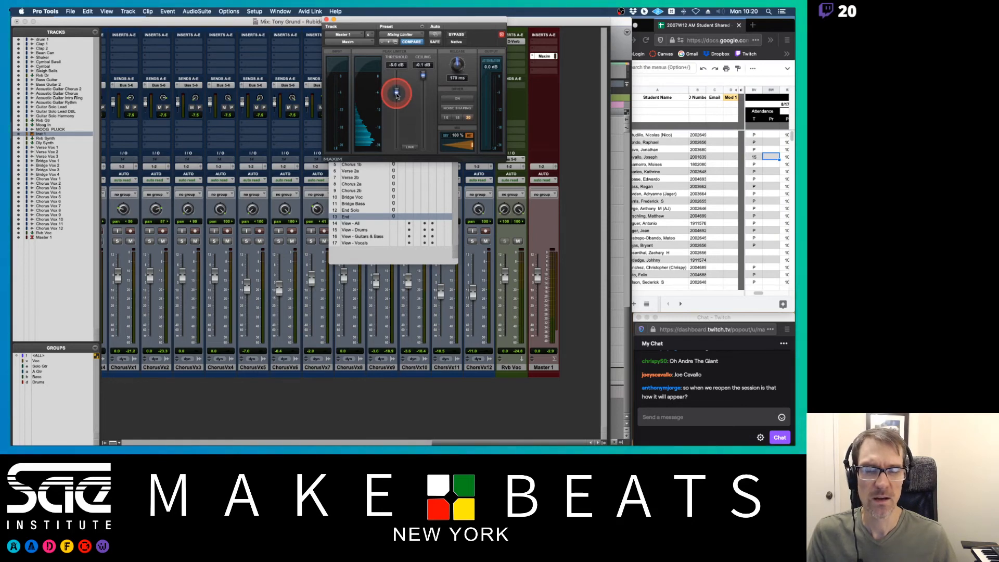
{"action": "mouse_move", "coordinate": [397, 90]}
{"action": "left_mouse_down"}
{"action": "mouse_move", "coordinate": [395, 105]}
{"action": "mouse_move", "coordinate": [402, 94]}
{"action": "left_mouse_up"}
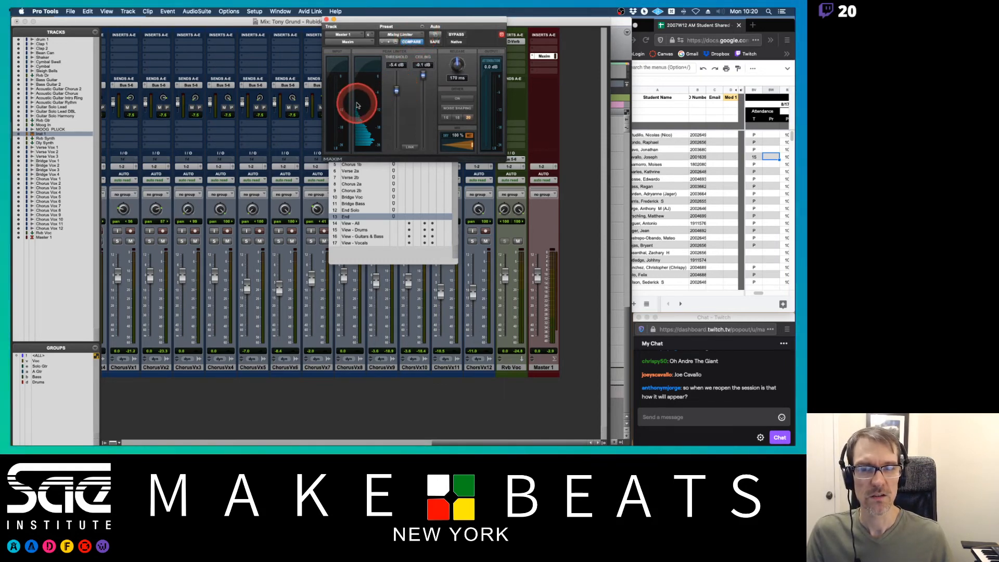
{"action": "left_click_drag", "start_coordinate": [356, 21], "coordinate": [382, 21]}
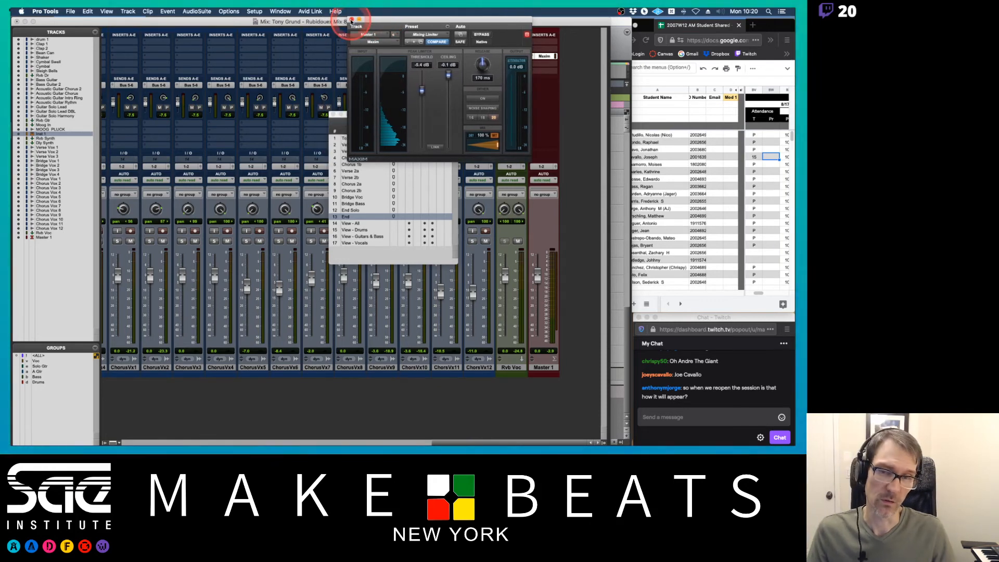
{"action": "left_click", "coordinate": [351, 19]}
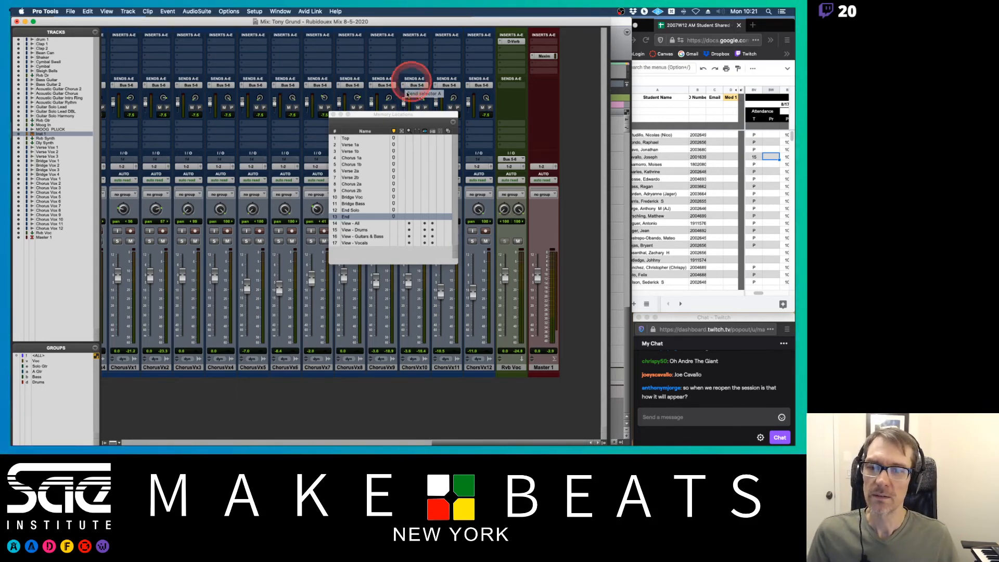
- Return to the Edit window and select the timeline from the Top marker to the End marker for the bounce
{"action": "left_click_drag", "start_coordinate": [426, 116], "coordinate": [413, 112]}
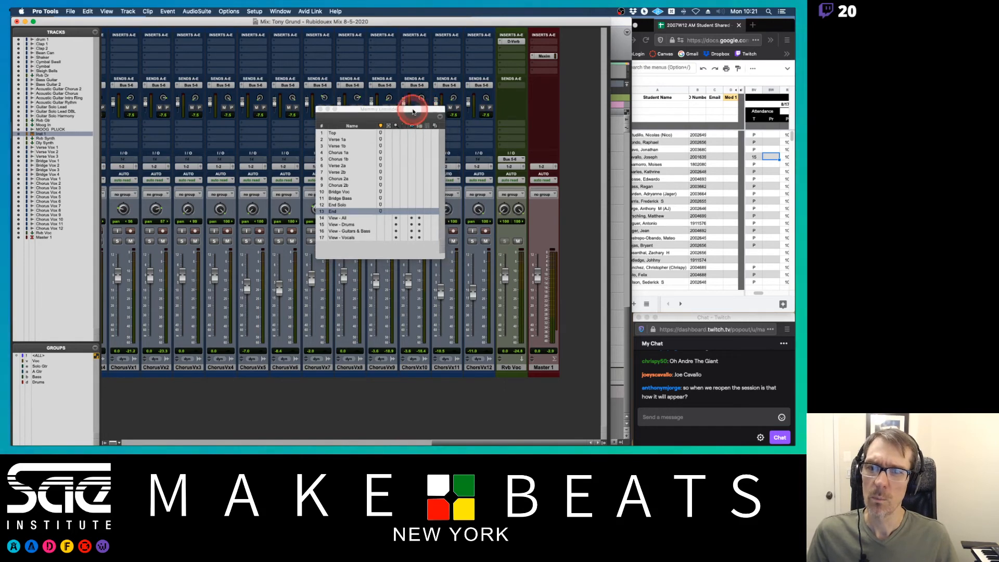
{"action": "key", "text": "super+equal"}
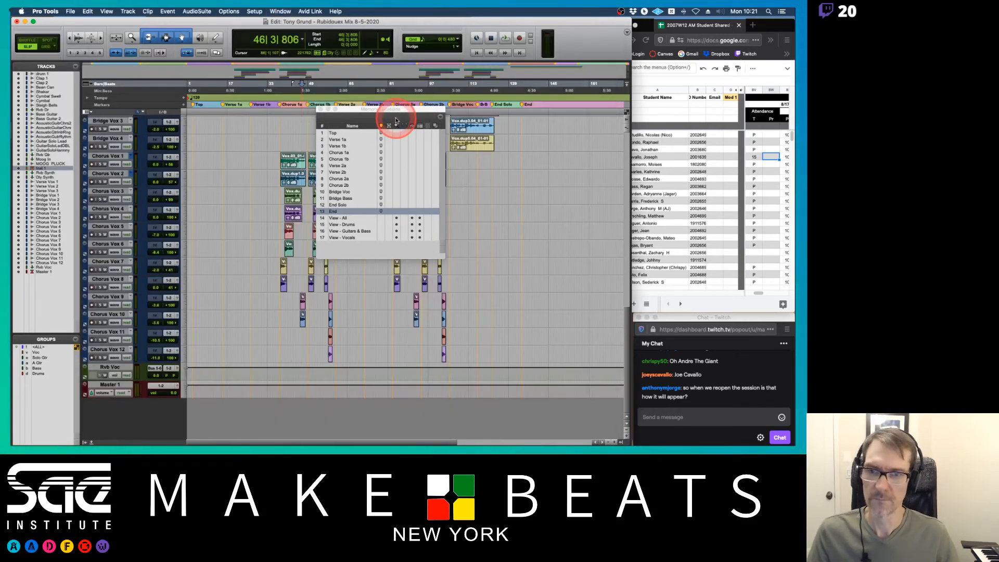
{"action": "left_click", "coordinate": [334, 134]}
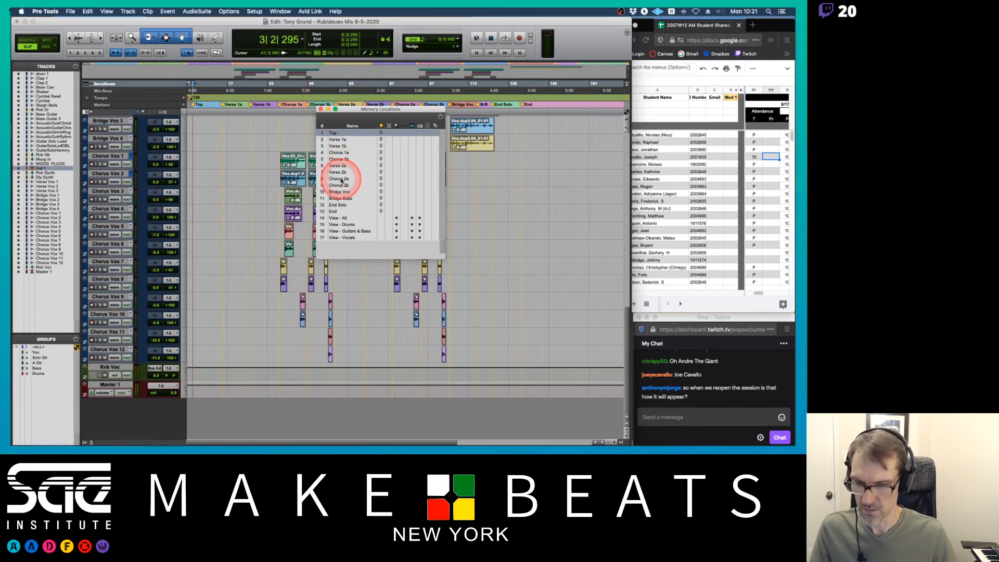
{"action": "left_click", "coordinate": [341, 212], "text": "shift"}
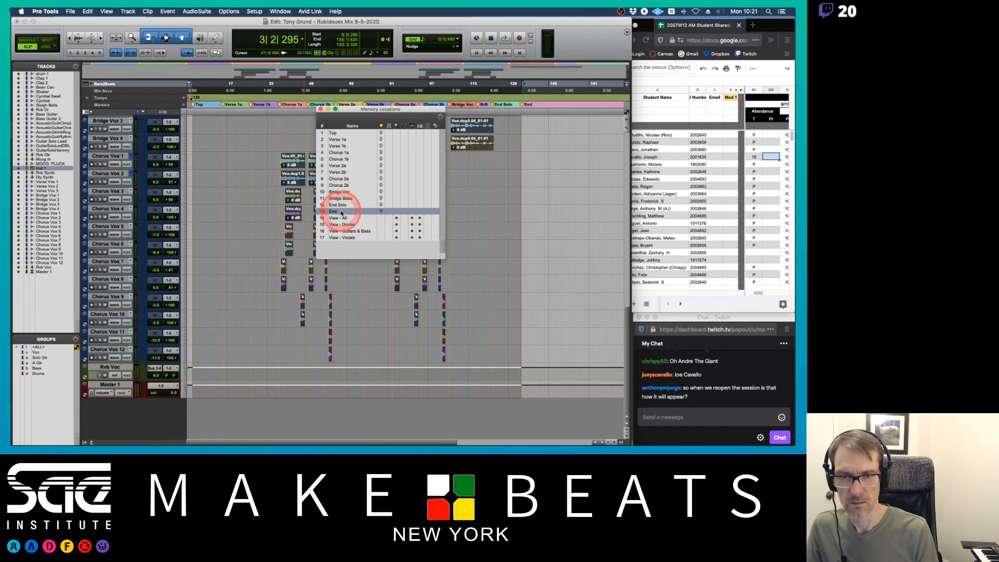
- Open the Bounce settings for the selected song range and keep the physical output MON L/R (Stereo) as the bounce source
{"action": "key", "text": "super+alt+b"}
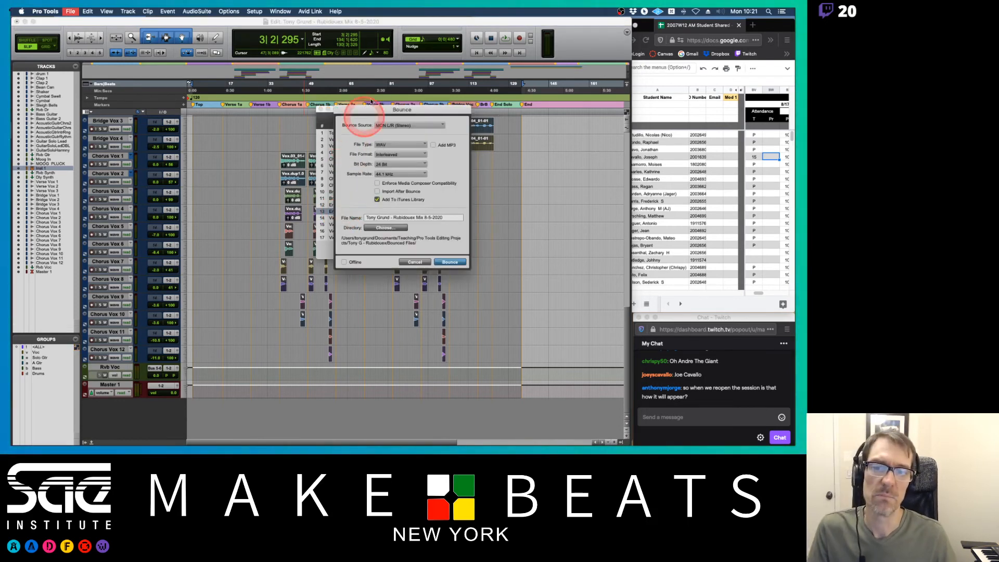
{"action": "key", "text": "super+Tab"}
{"action": "key", "text": "super+Tab"}
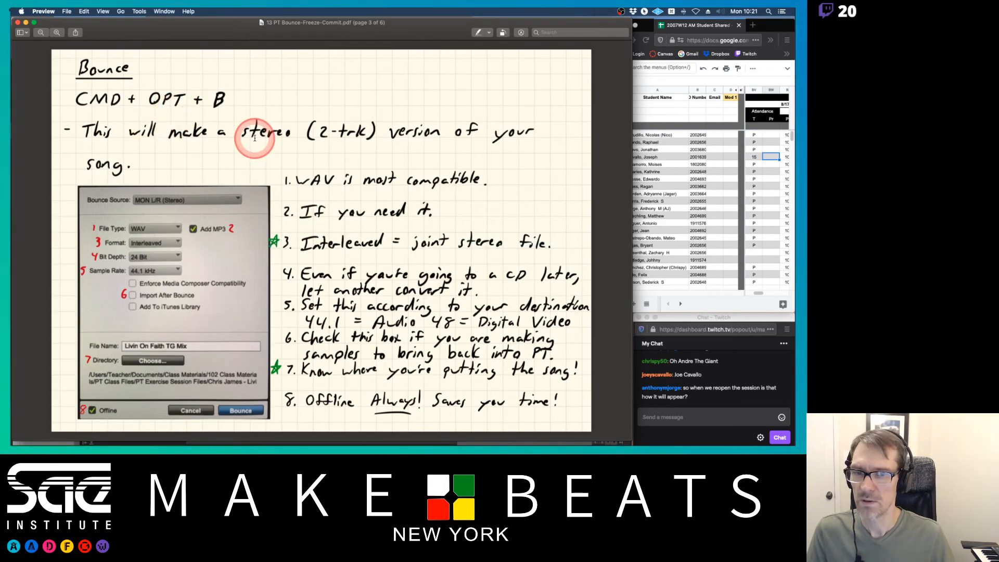
{"action": "key", "text": "super+Tab"}
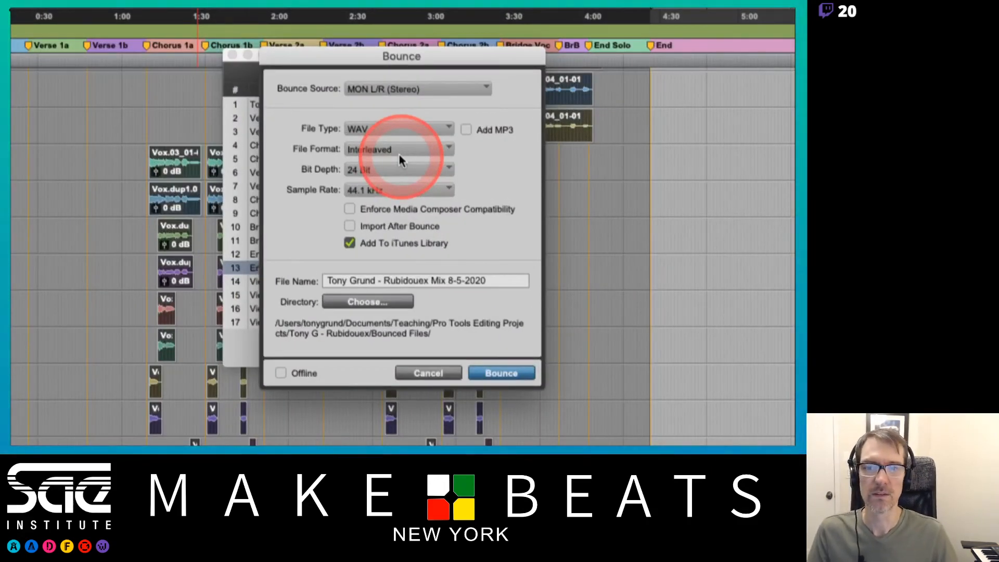
{"action": "left_click", "coordinate": [391, 92]}
{"action": "mouse_move", "coordinate": [427, 77]}
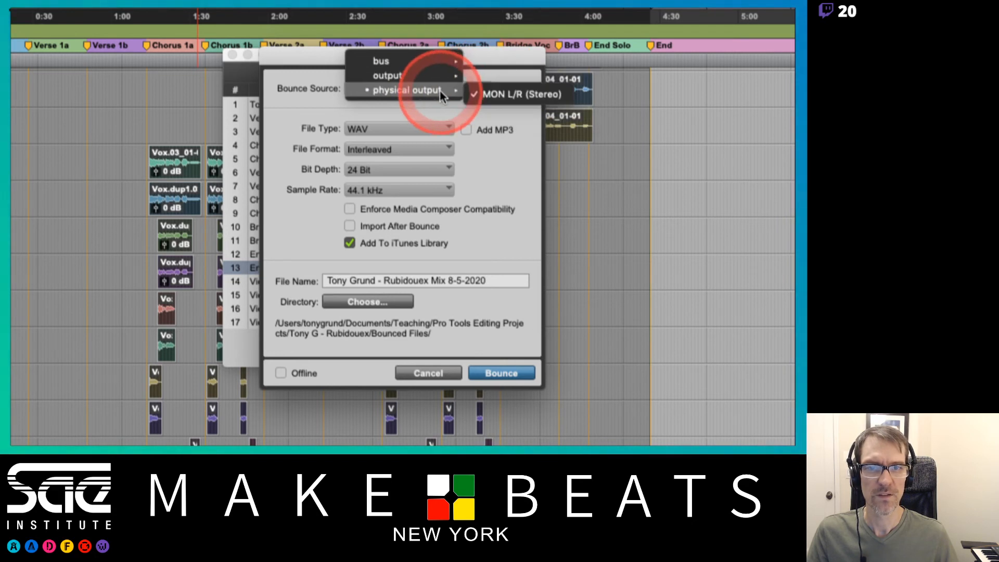
{"action": "left_click", "coordinate": [488, 112]}
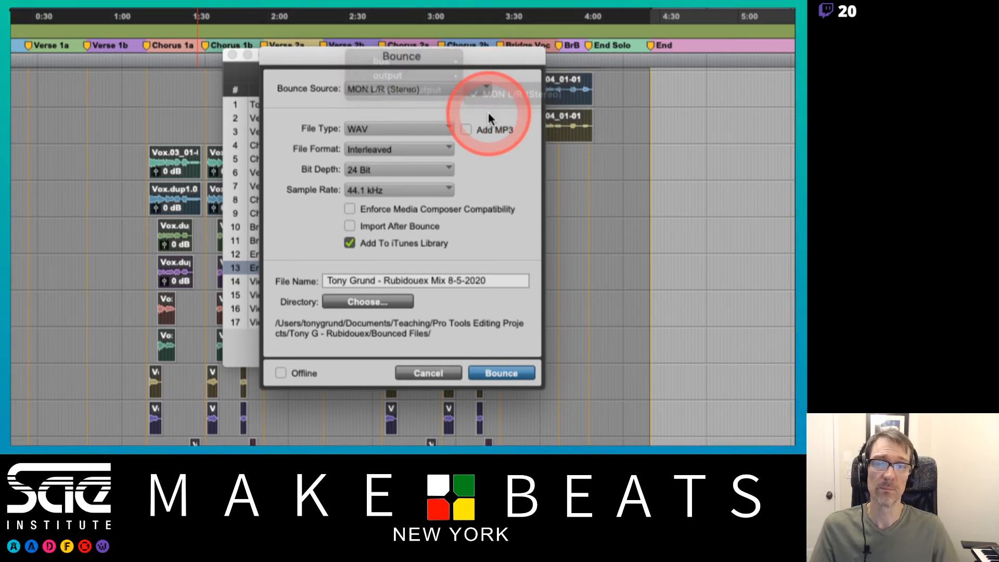
- Try MP3 as the bounce file type, return it to WAV, and add an MP3 copy
{"action": "left_click", "coordinate": [433, 127]}
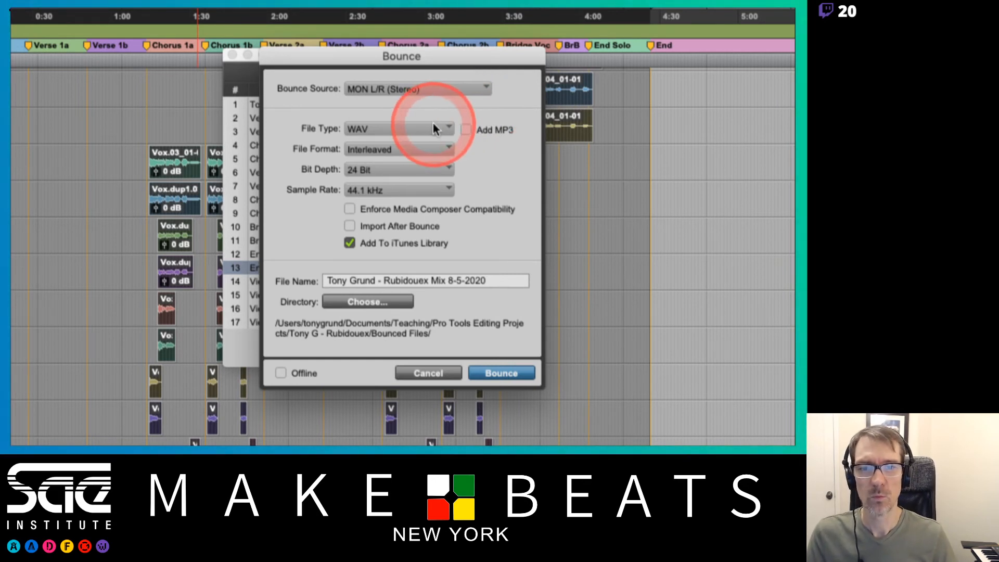
{"action": "left_click", "coordinate": [433, 126]}
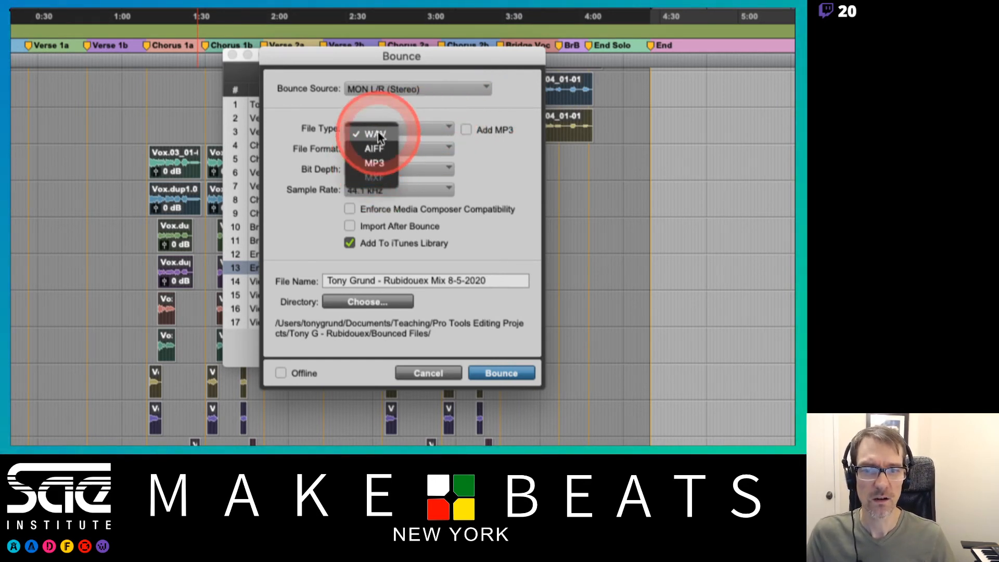
{"action": "left_click", "coordinate": [408, 131]}
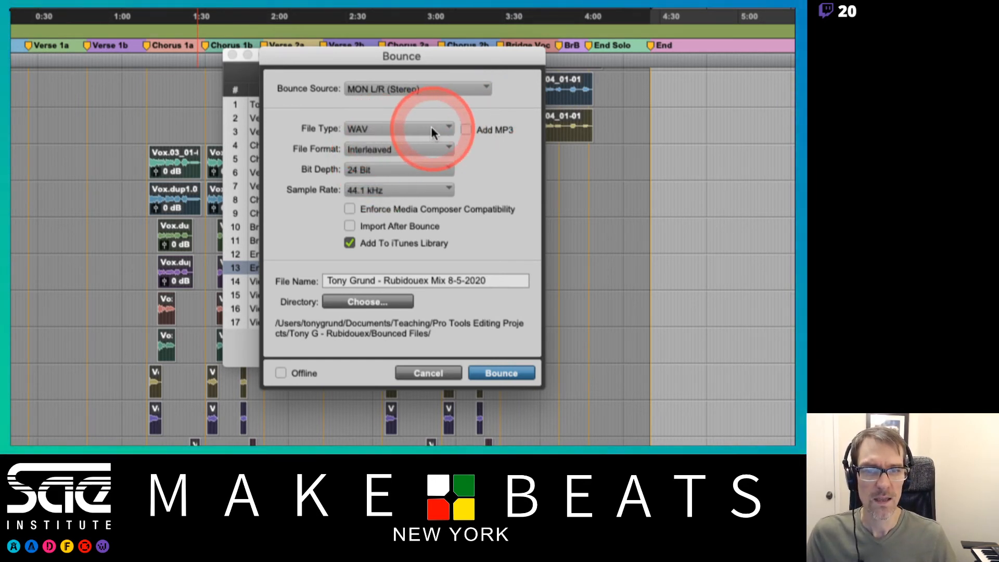
{"action": "left_click", "coordinate": [422, 129]}
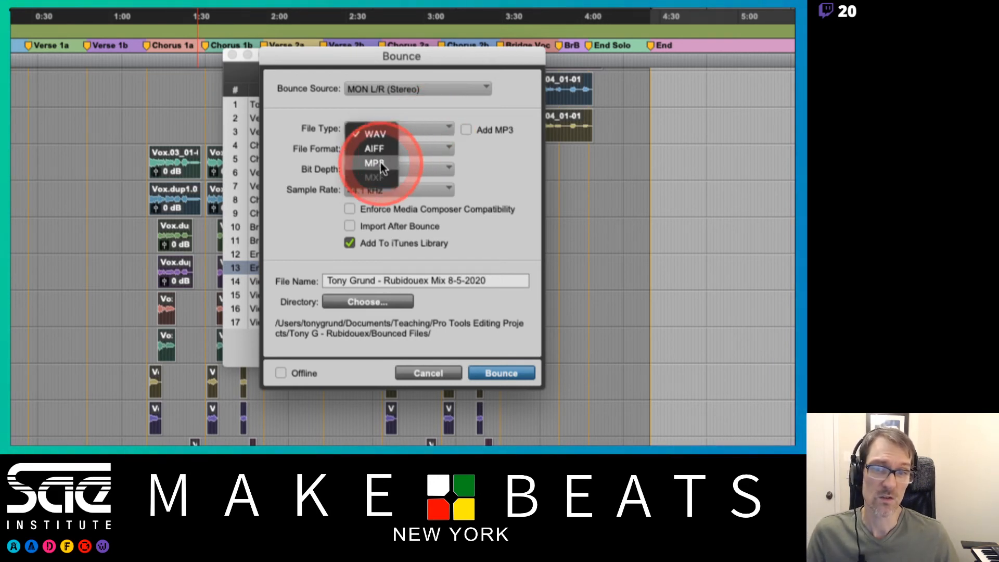
{"action": "left_click", "coordinate": [380, 162]}
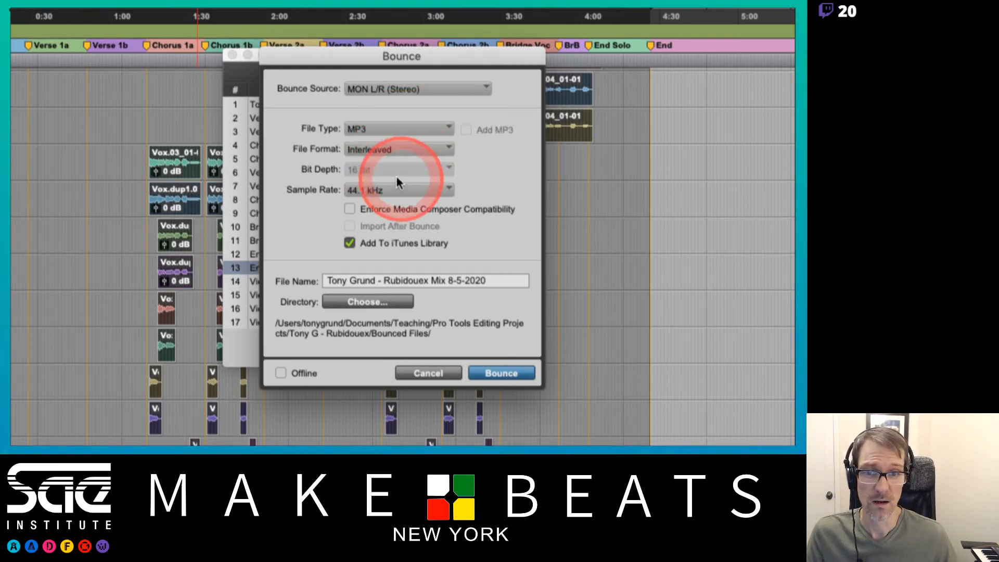
{"action": "left_click", "coordinate": [401, 132]}
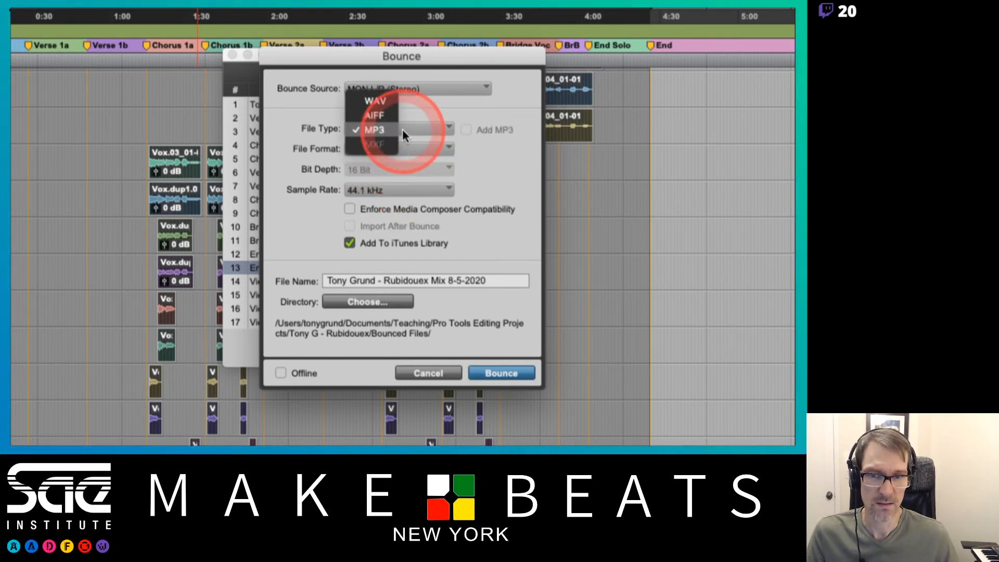
{"action": "left_click", "coordinate": [392, 100]}
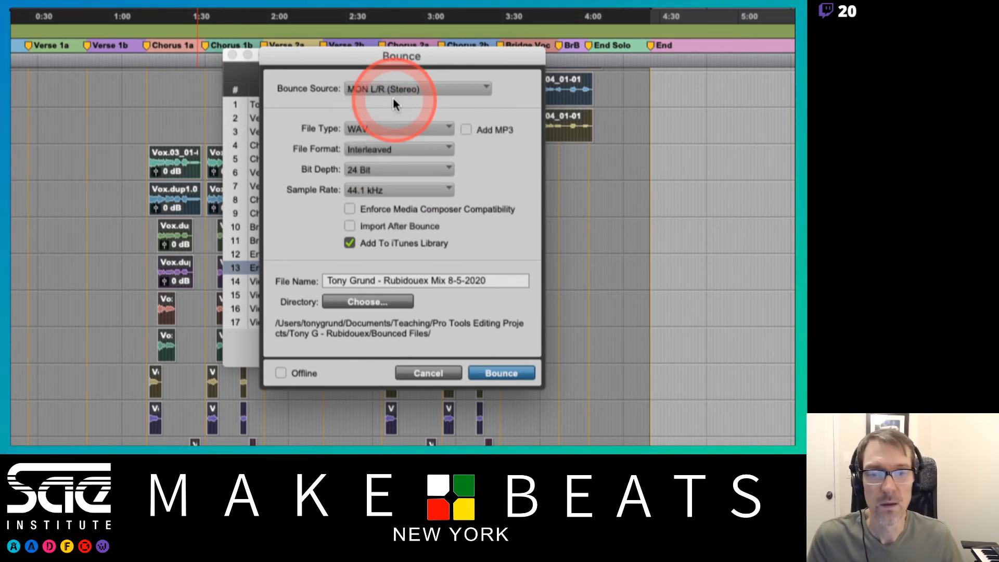
{"action": "left_click", "coordinate": [466, 130]}
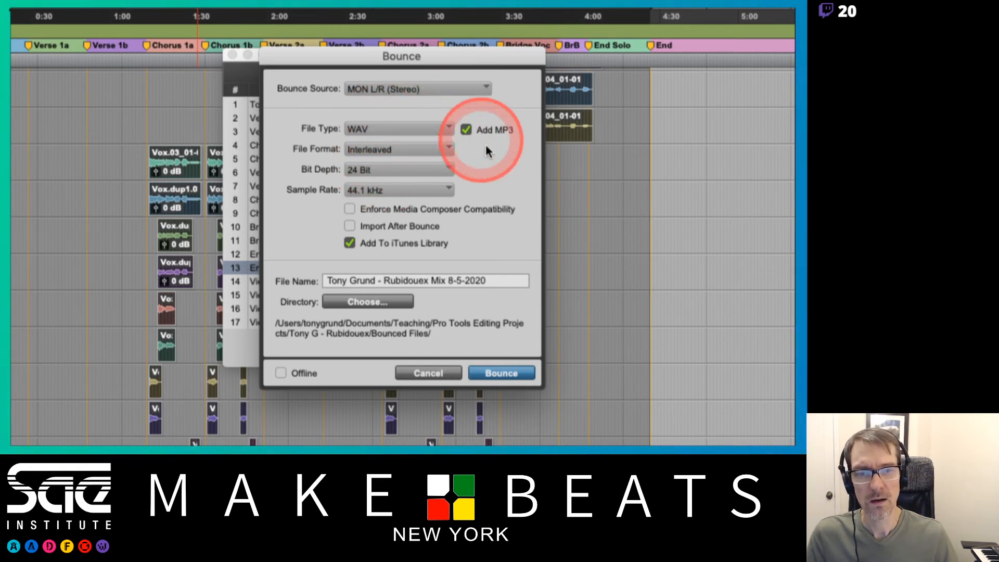
- Keep the bounce at Interleaved, 24 Bit and 44.1 kHz, and turn off adding it to the iTunes library
{"action": "left_click", "coordinate": [424, 149]}
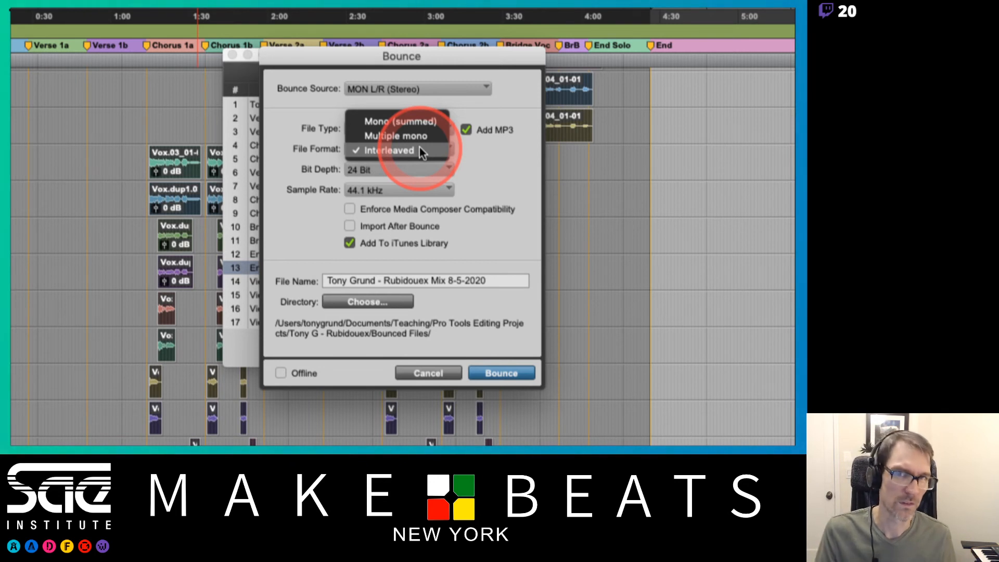
{"action": "left_click", "coordinate": [471, 150]}
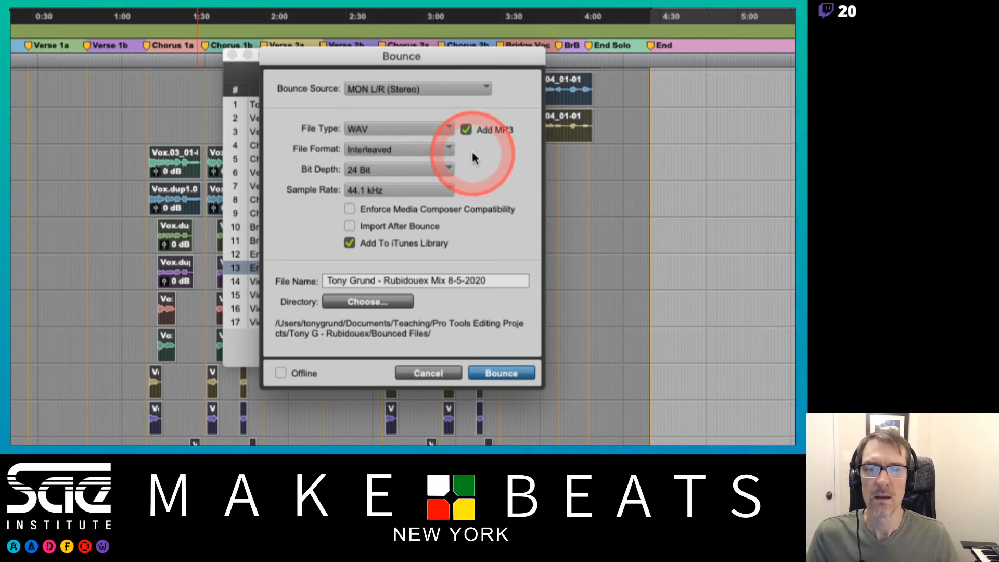
{"action": "left_click", "coordinate": [368, 169]}
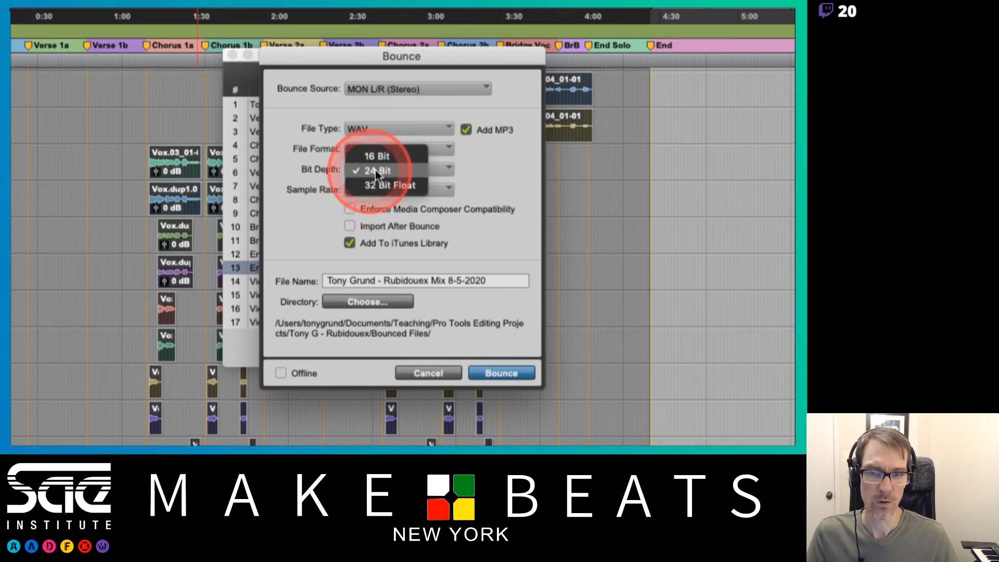
{"action": "left_click", "coordinate": [469, 176]}
{"action": "left_click", "coordinate": [410, 189]}
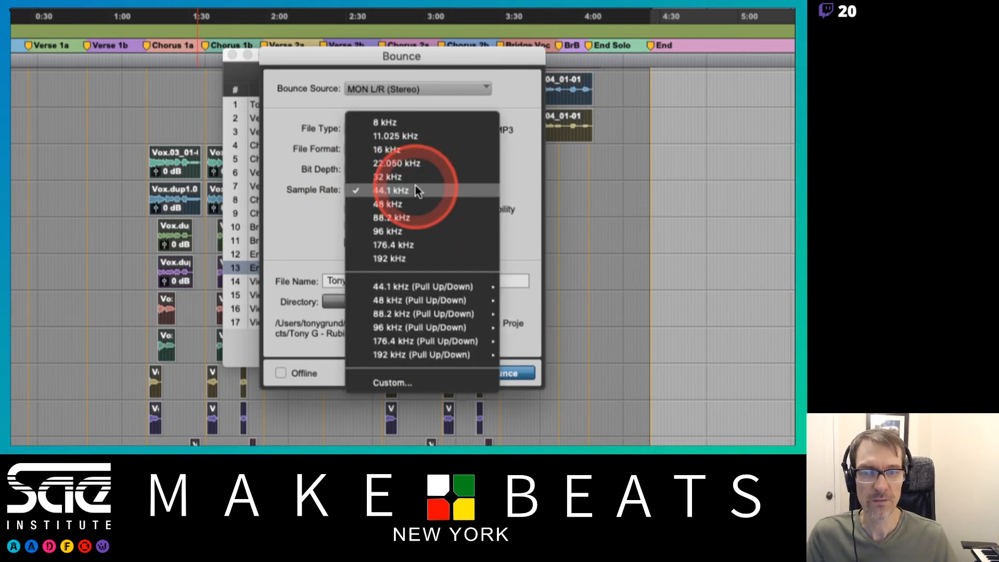
{"action": "left_click", "coordinate": [508, 194]}
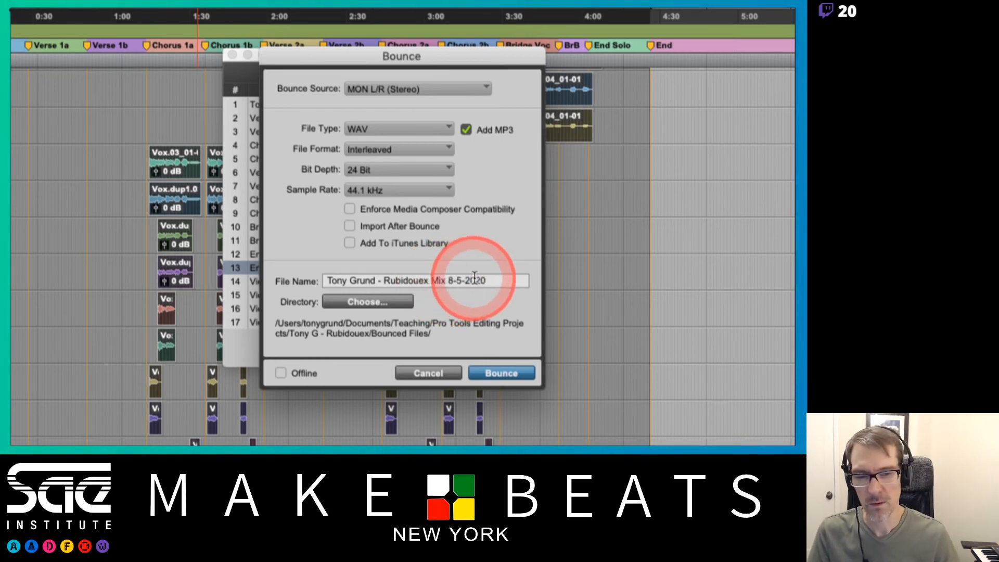
- Check the Bounced Files destination folder, keep it as the directory, and enable offline bouncing
{"action": "left_click", "coordinate": [383, 304]}
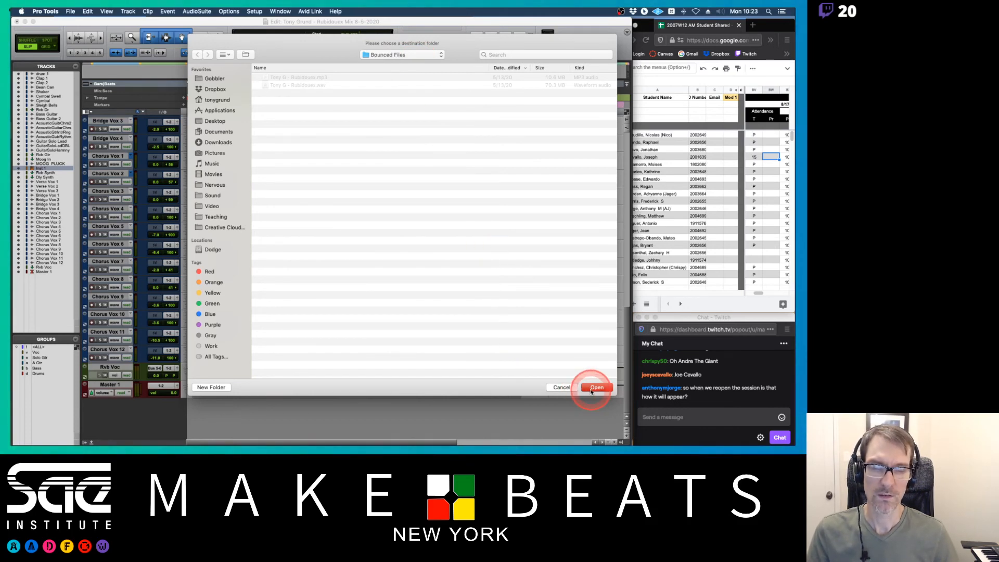
{"action": "left_click", "coordinate": [562, 387]}
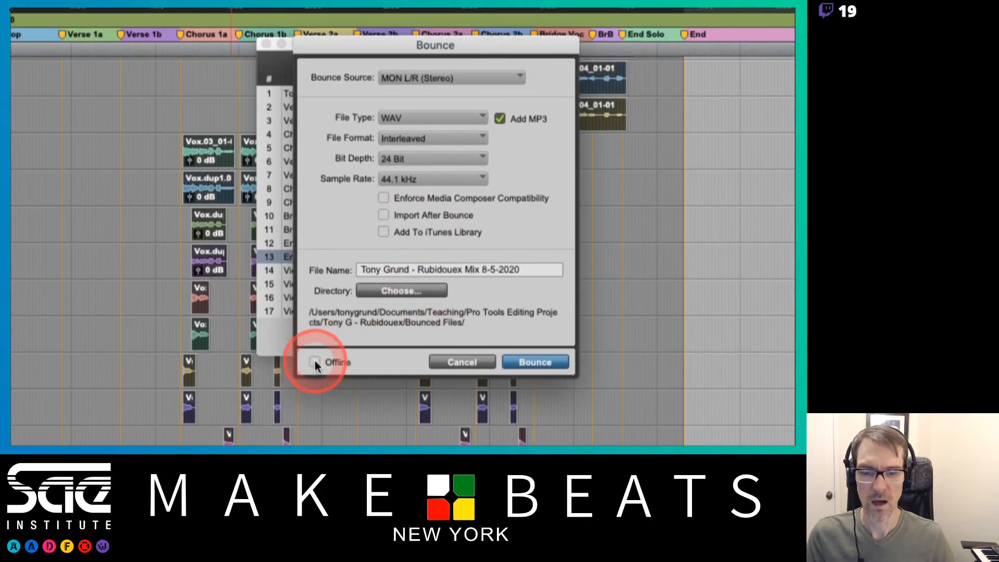
{"action": "left_click", "coordinate": [314, 361]}
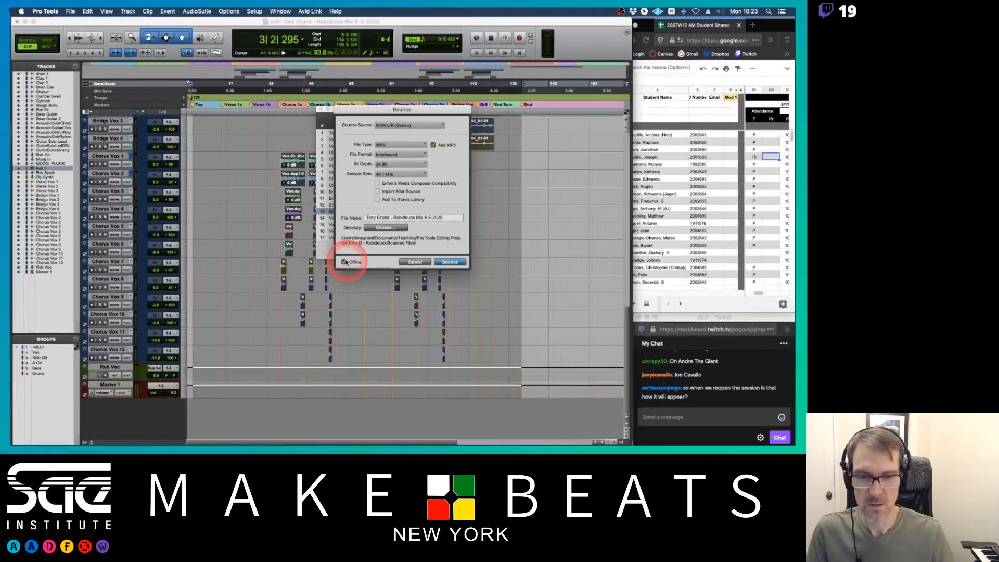
- Switch to the Bounce notes in Preview and move the Memory Locations and Bounce windows clear of the text
{"action": "key", "text": "super+Tab"}
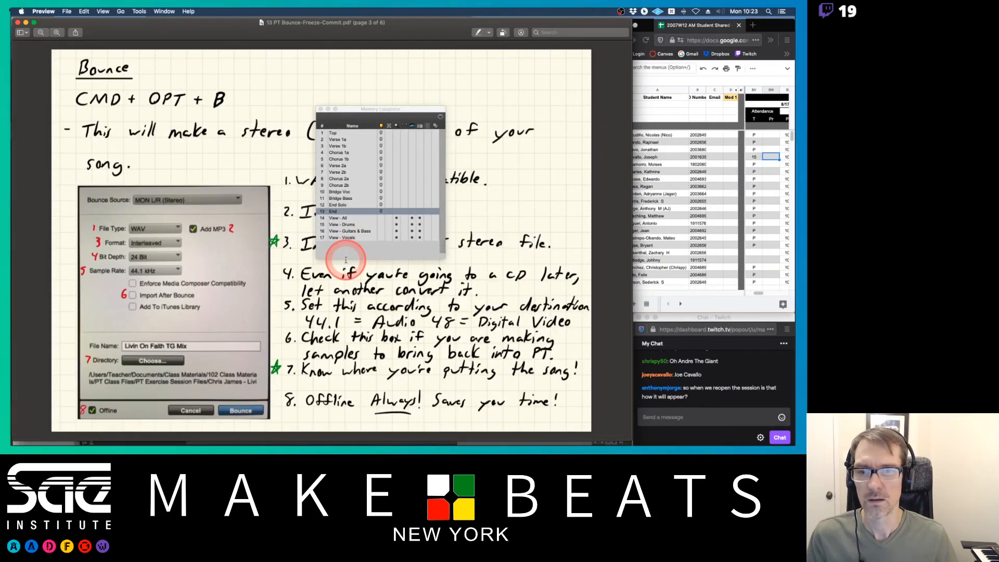
{"action": "left_click", "coordinate": [390, 108]}
{"action": "left_click_drag", "start_coordinate": [391, 108], "coordinate": [605, 68]}
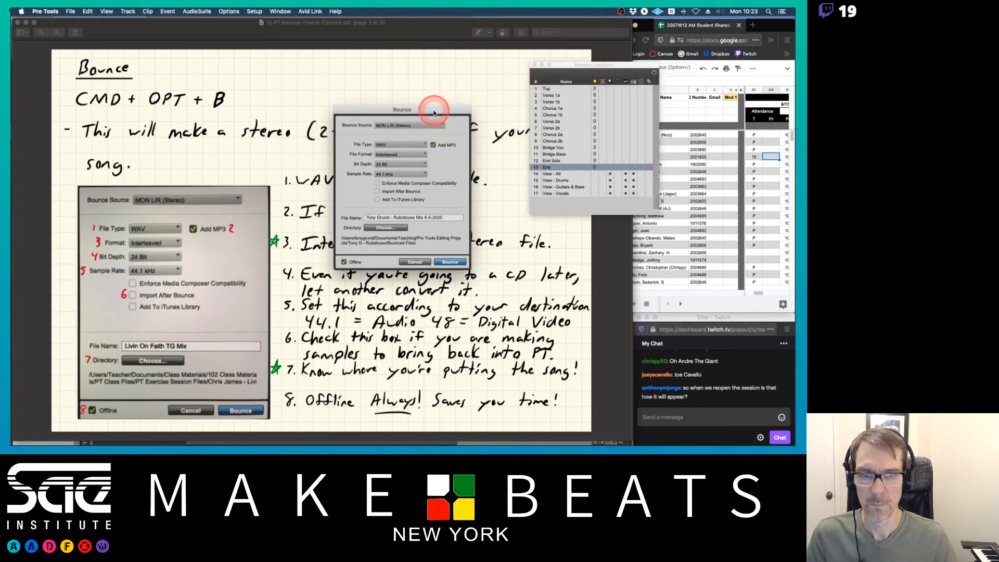
{"action": "left_click_drag", "start_coordinate": [435, 110], "coordinate": [478, 31]}
{"action": "left_click", "coordinate": [225, 251]}
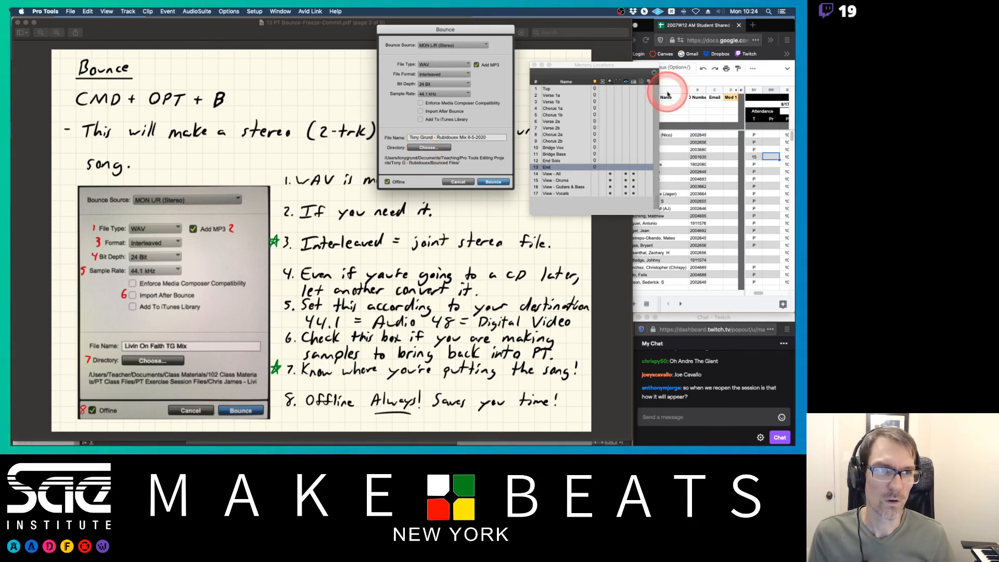
- Search the Mac for "rubidouex" in Spotlight to locate the session's files, and close the search
{"action": "left_click", "coordinate": [770, 12]}
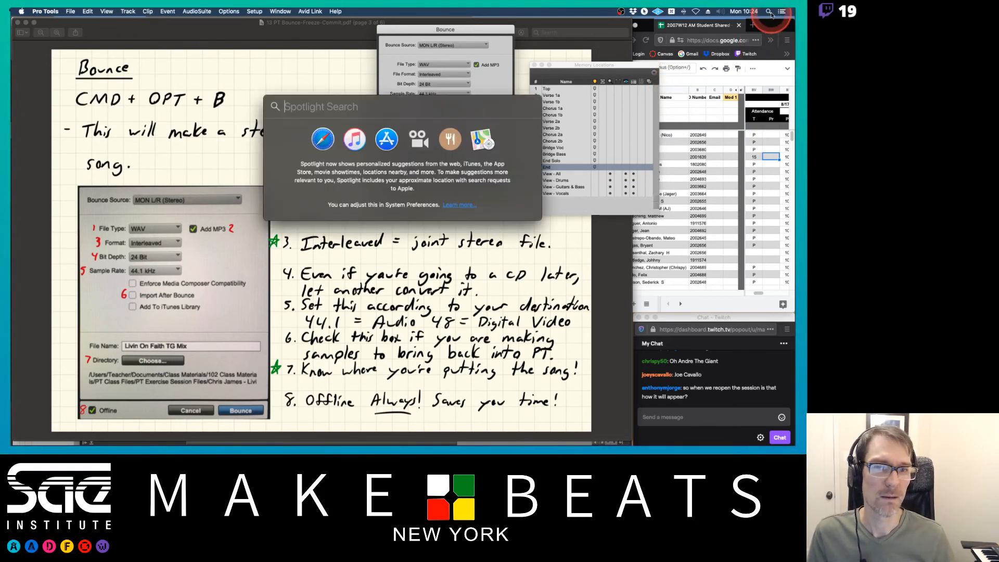
{"action": "left_click", "coordinate": [401, 102]}
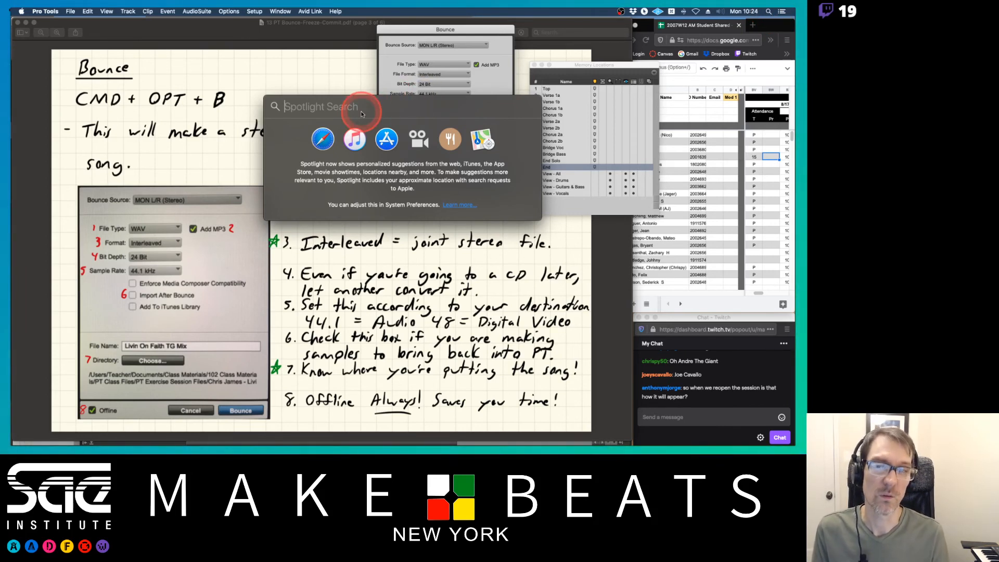
{"action": "type", "text": "rub"}
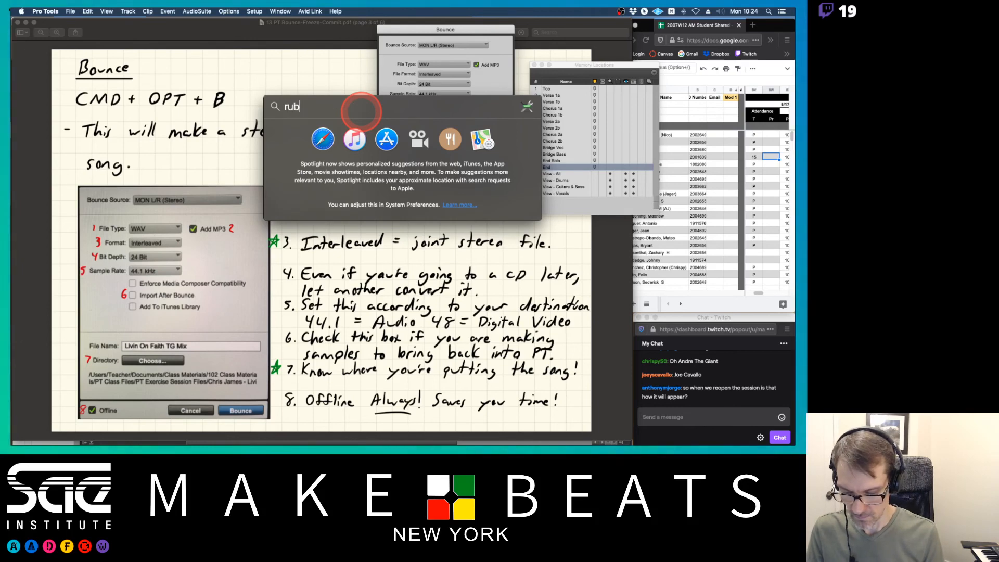
{"action": "type", "text": "iduez"}
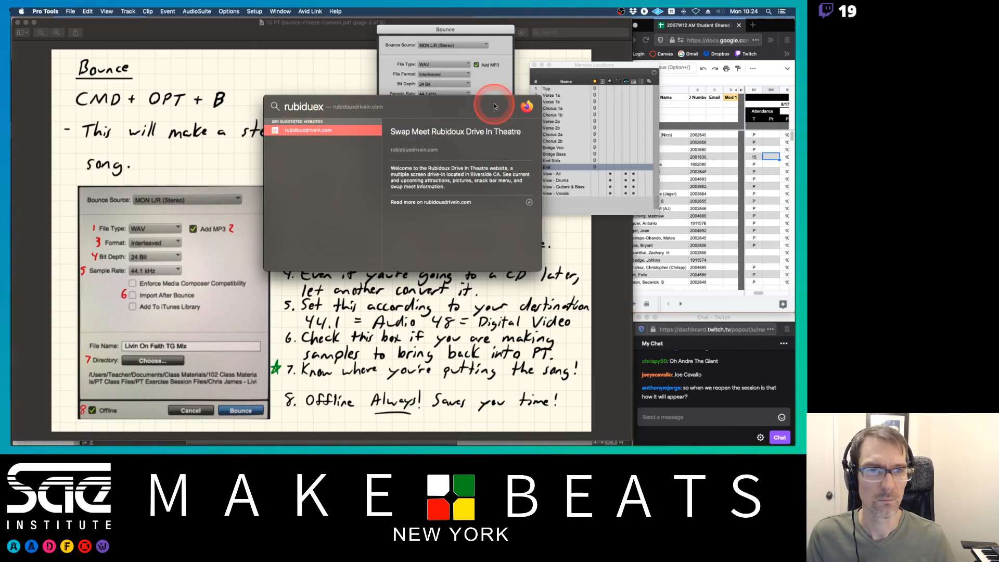
{"action": "left_click_drag", "start_coordinate": [498, 106], "coordinate": [325, 168]}
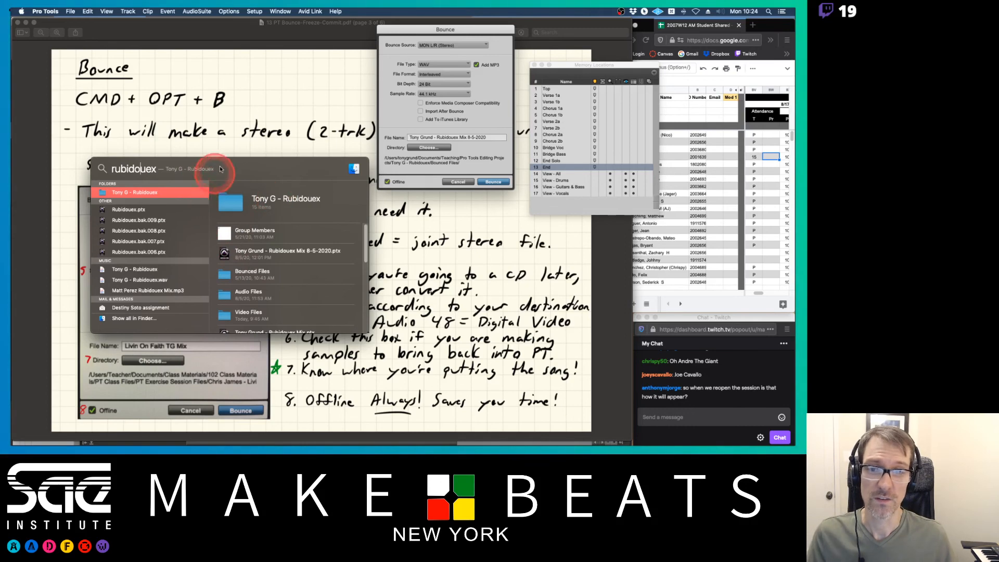
{"action": "key", "text": "BackSpace"}
{"action": "key", "text": "BackSpace"}
{"action": "key", "text": "BackSpace"}
{"action": "mouse_move", "coordinate": [795, 9]}
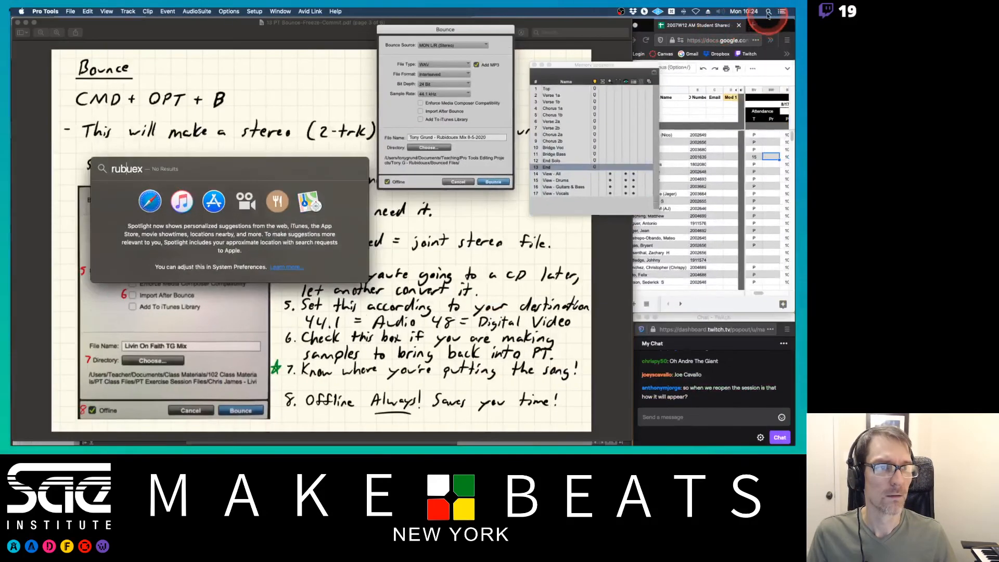
{"action": "left_click", "coordinate": [768, 11]}
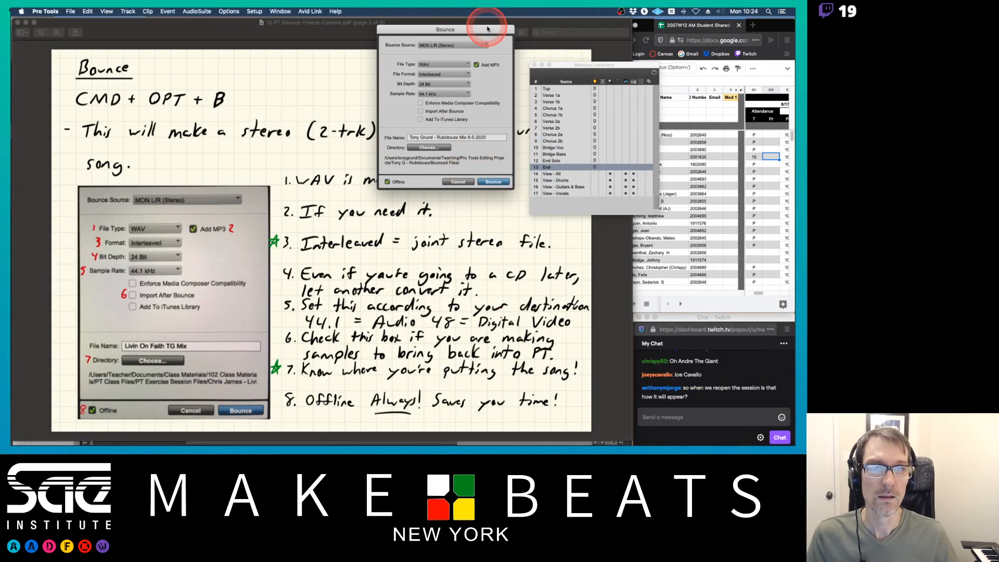
- Return to Pro Tools, start the bounce, and move the MP3 dialog clear of the Bounce settings
{"action": "key", "text": "super+Tab"}
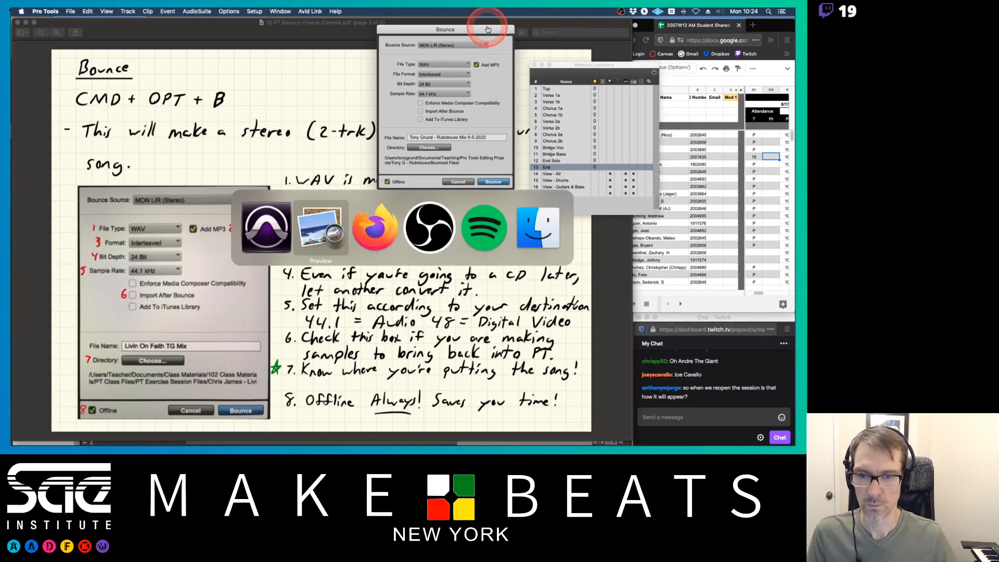
{"action": "key", "text": "super+Tab"}
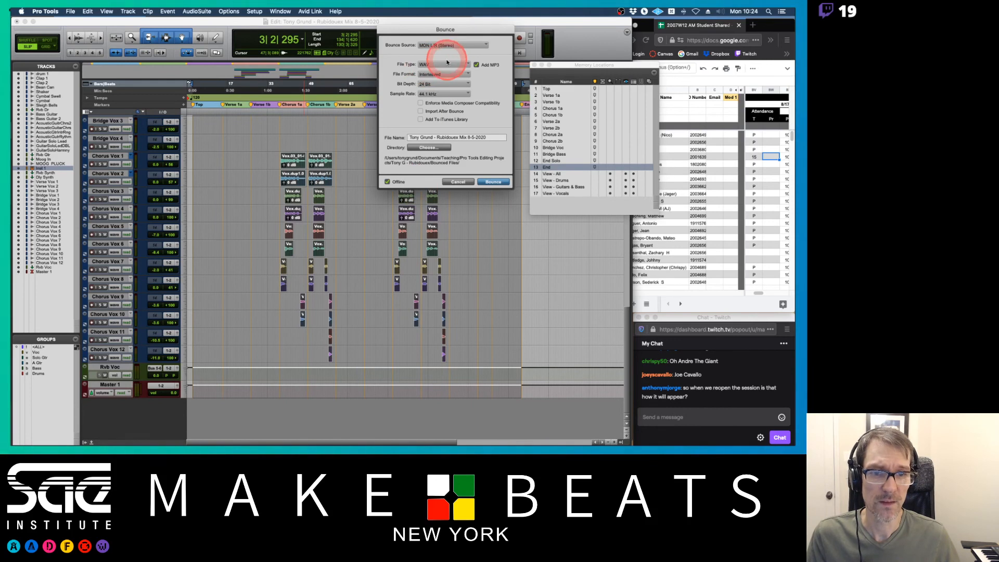
{"action": "left_click", "coordinate": [493, 183]}
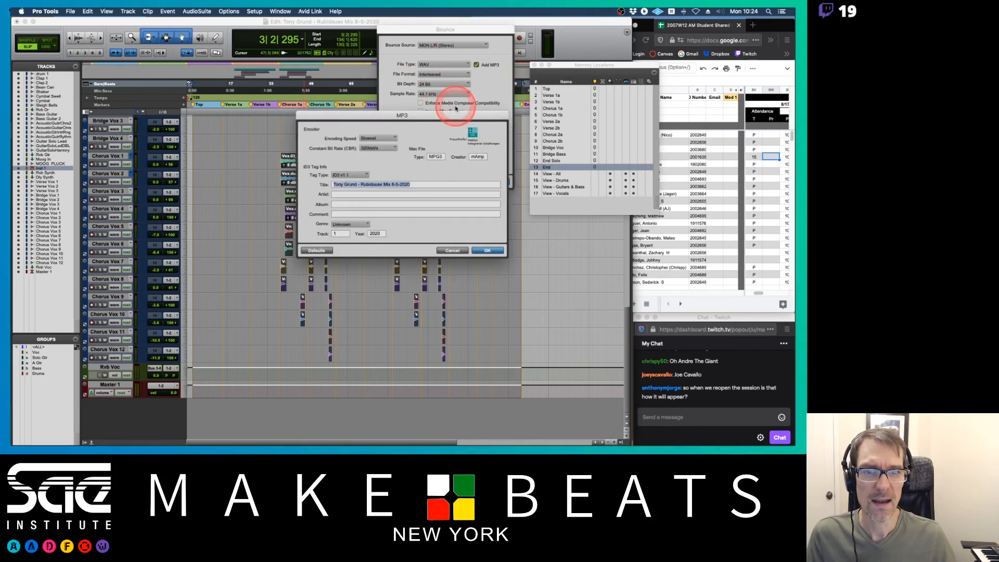
{"action": "left_click_drag", "start_coordinate": [449, 115], "coordinate": [460, 204]}
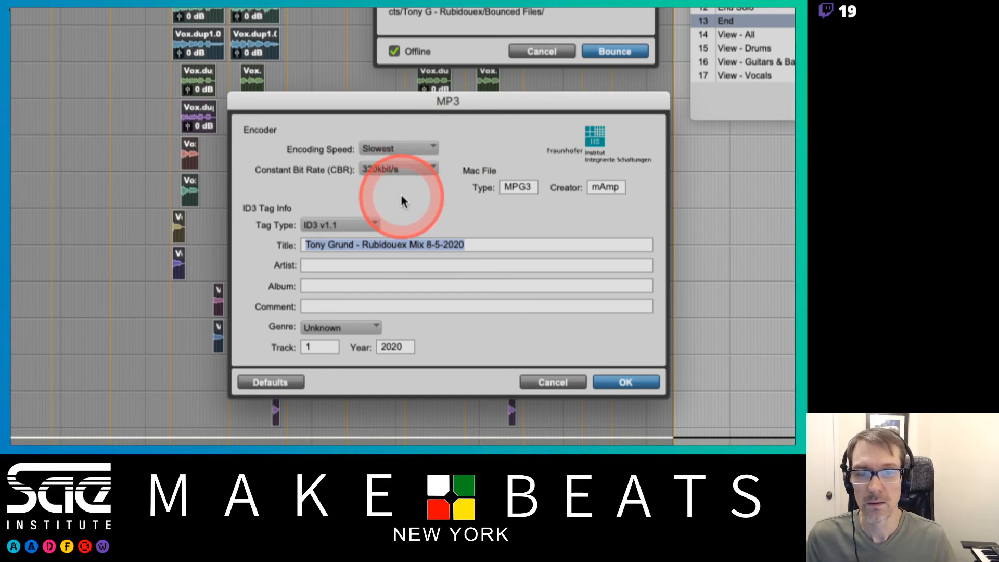
- Review the MP3 tag type, bit rate and encoding speed options, keeping ID3 v1.1, 320kbit/s and Slowest
{"action": "left_click", "coordinate": [370, 224]}
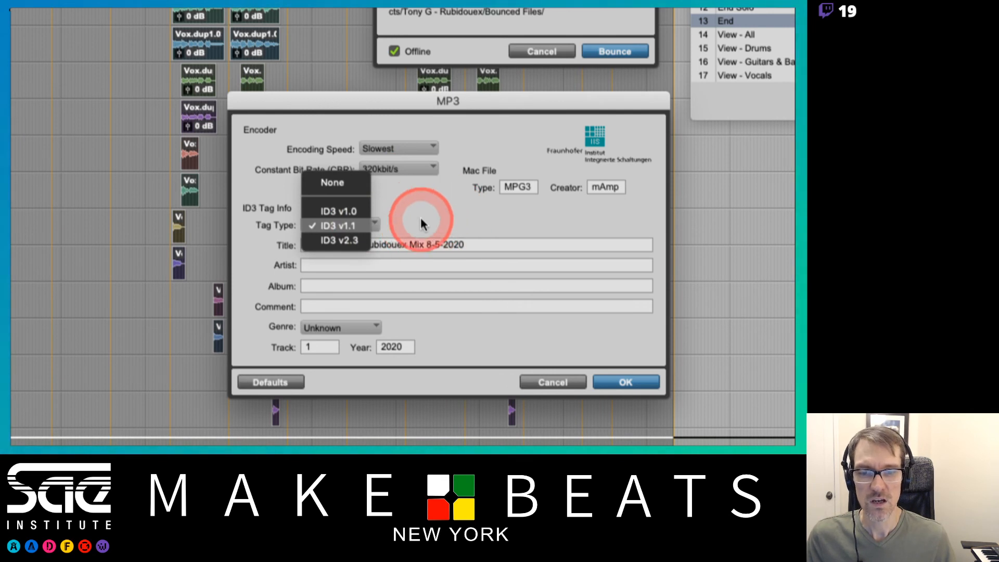
{"action": "left_click", "coordinate": [420, 216]}
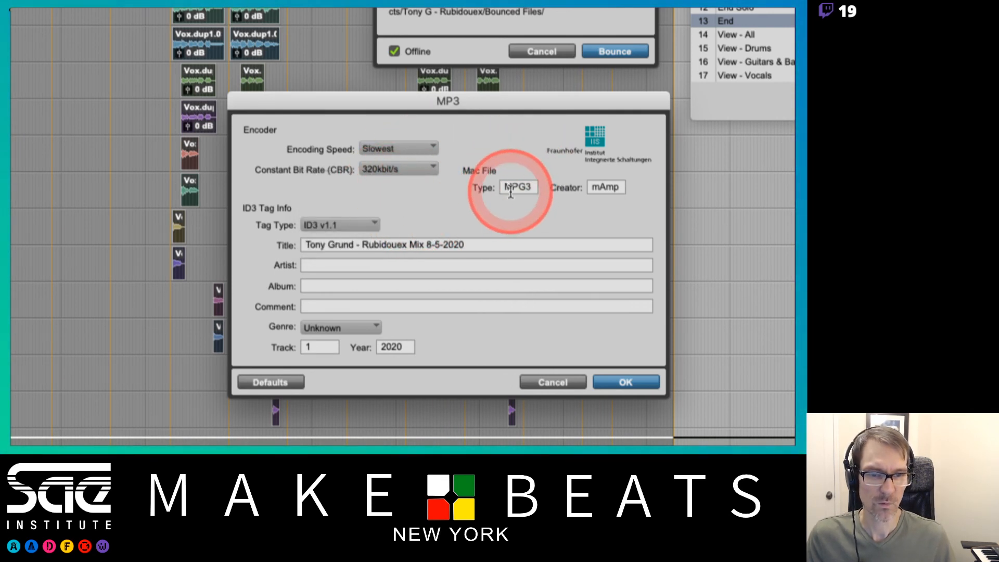
{"action": "left_click", "coordinate": [408, 169]}
{"action": "left_click", "coordinate": [486, 140]}
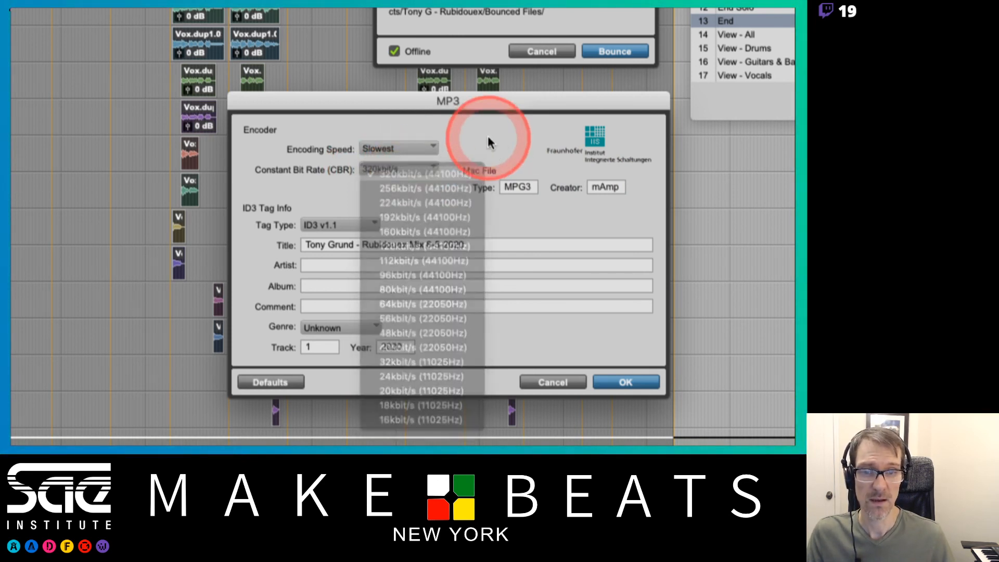
{"action": "left_click", "coordinate": [407, 148]}
{"action": "left_click", "coordinate": [460, 127]}
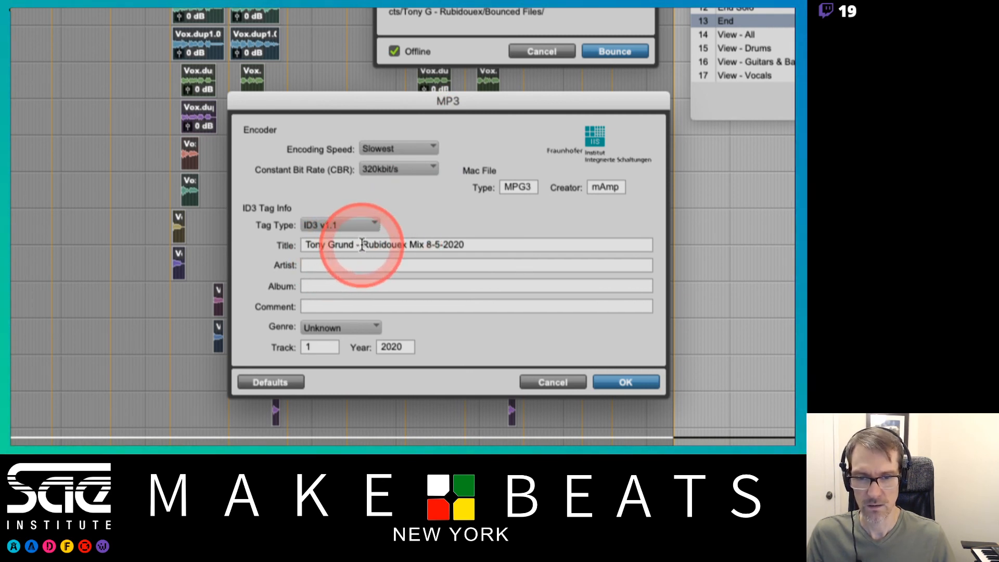
- Shorten the MP3 title tag to "Rubidouex Mix 8-5-2020" and enter the artist's full name in the artist tag
{"action": "left_click_drag", "start_coordinate": [362, 245], "coordinate": [263, 247]}
{"action": "key", "text": "BackSpace"}
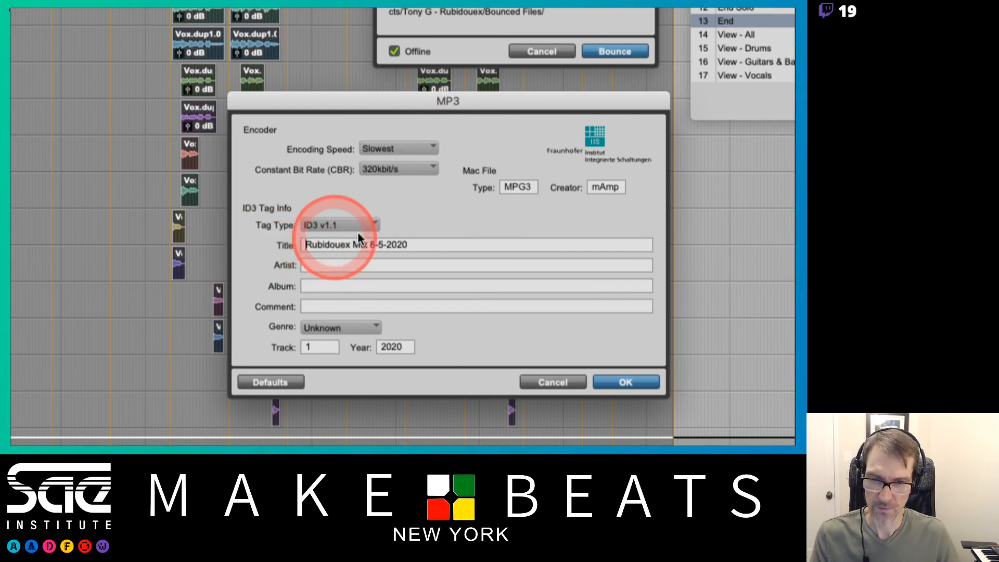
{"action": "left_click", "coordinate": [342, 263]}
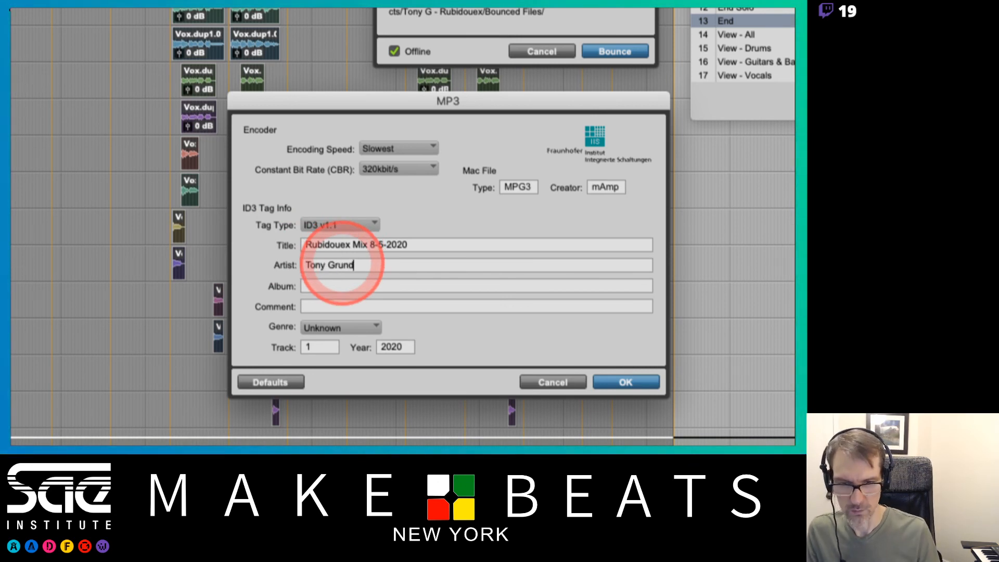
- Set the album tag to "Awesome Songs vol 1" and the comment to "Best Song Evah!"
{"action": "left_click", "coordinate": [323, 290]}
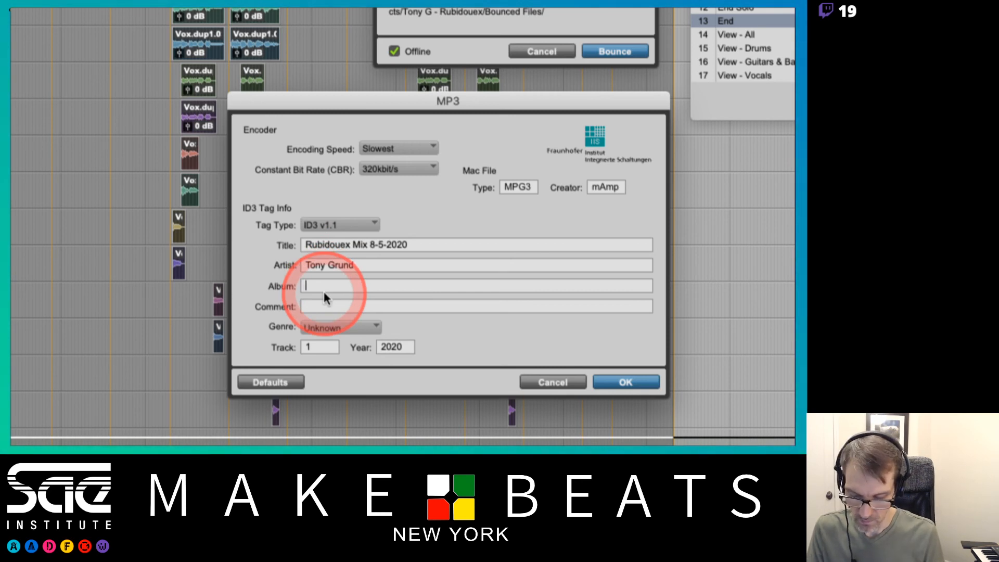
{"action": "type", "text": "Awesome Songs vol 1"}
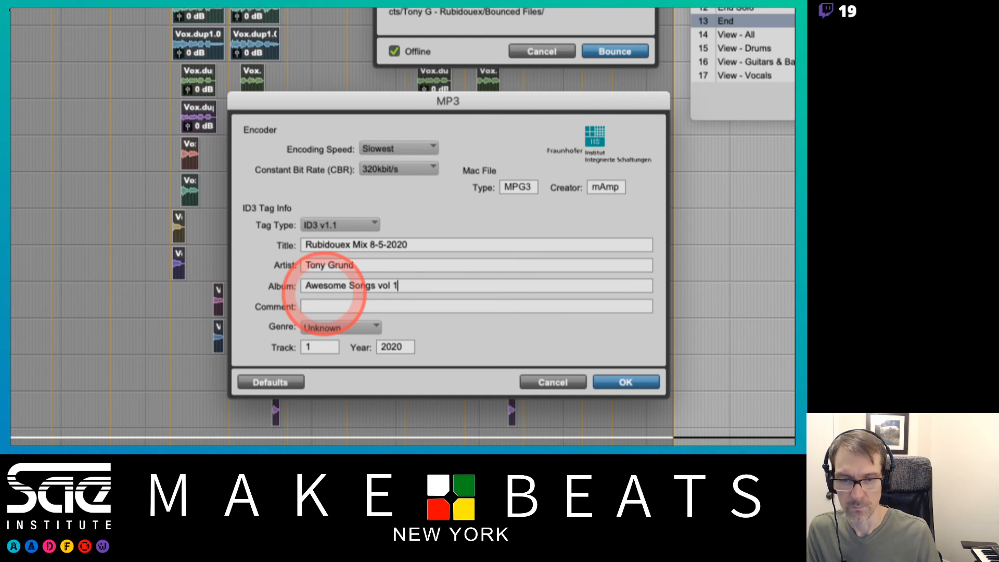
{"action": "left_click", "coordinate": [336, 305]}
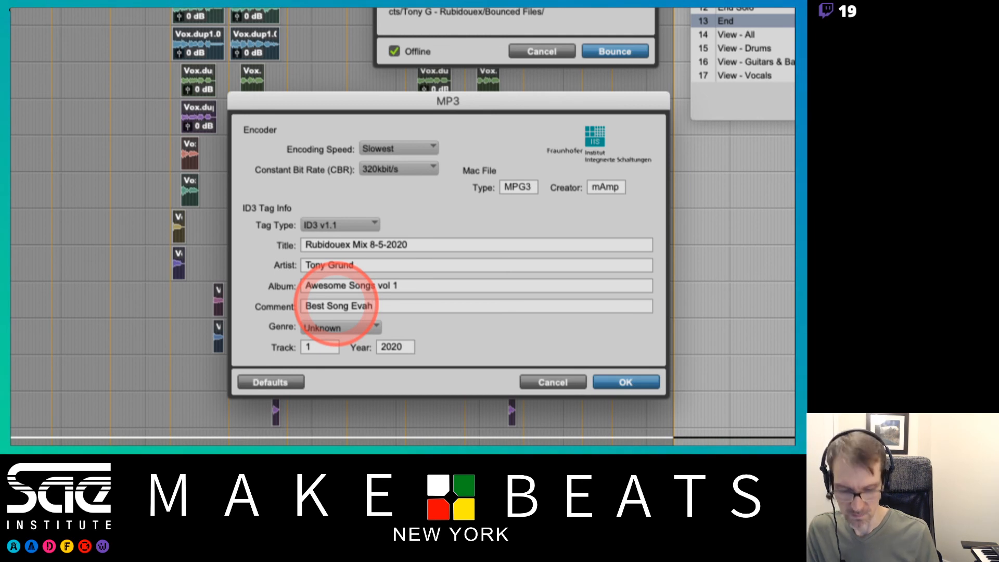
{"action": "type", "text": "!"}
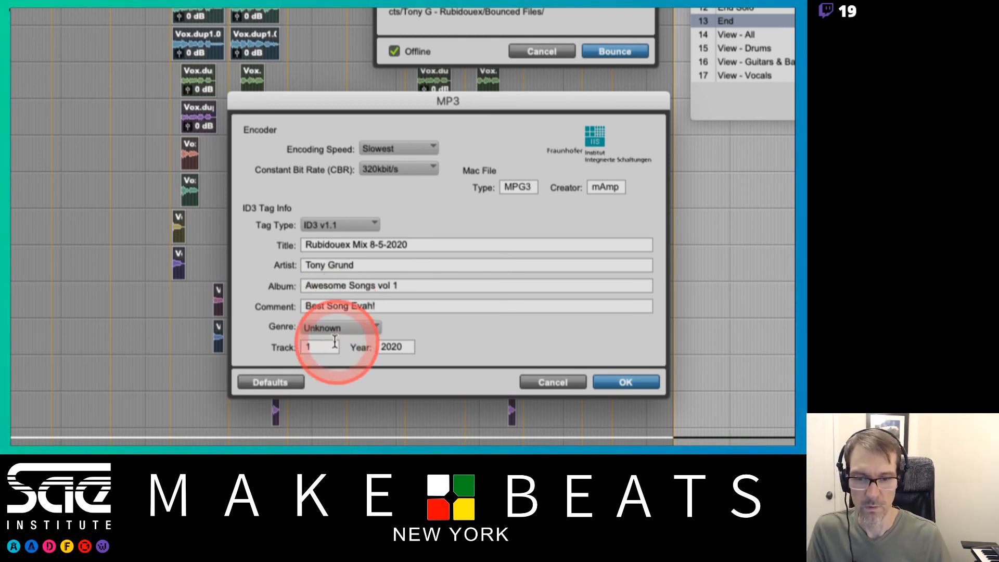
- Set the MP3 genre to Acid Punk and accept the tag settings to run the bounce
{"action": "left_click", "coordinate": [334, 329]}
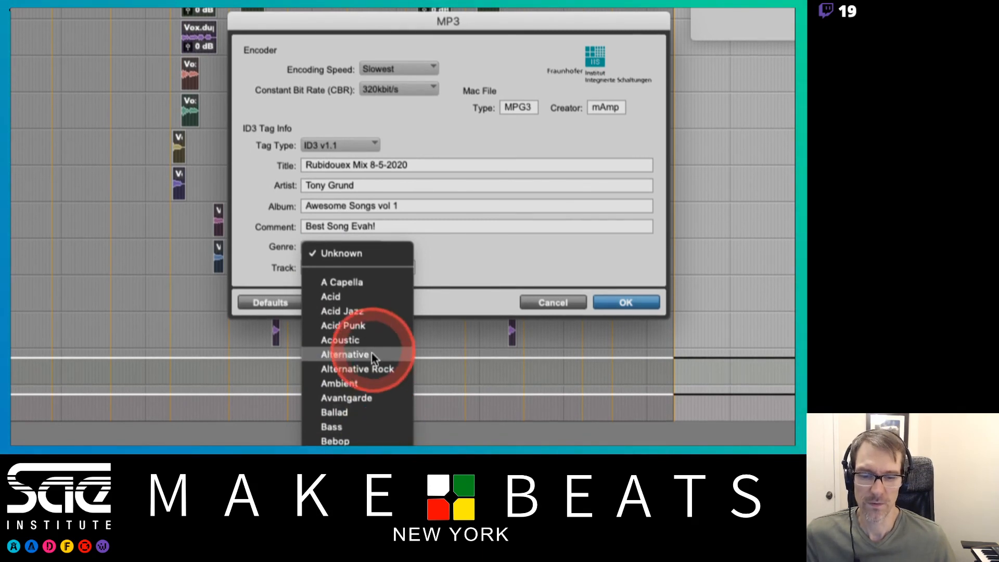
{"action": "left_click", "coordinate": [364, 325]}
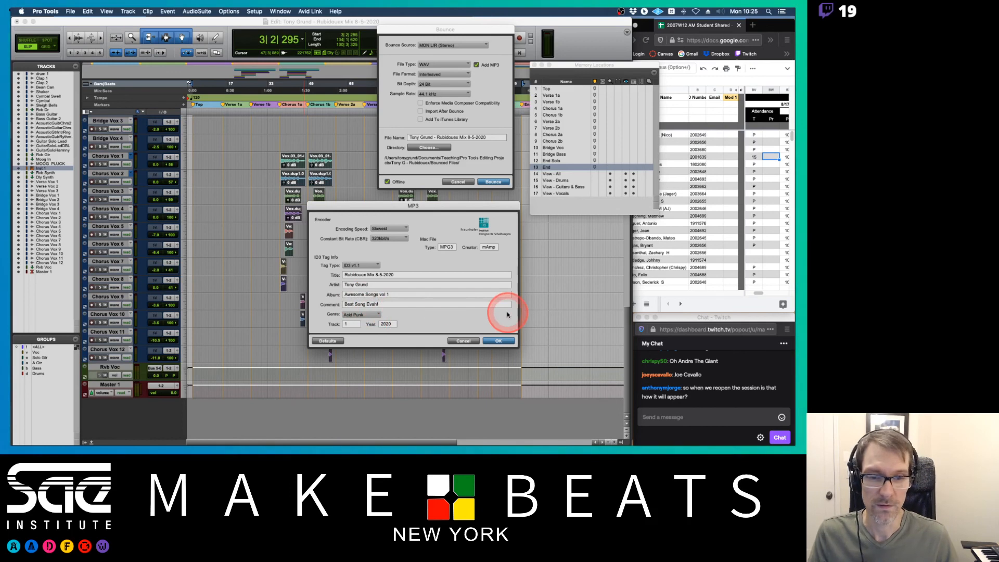
{"action": "left_click", "coordinate": [497, 341]}
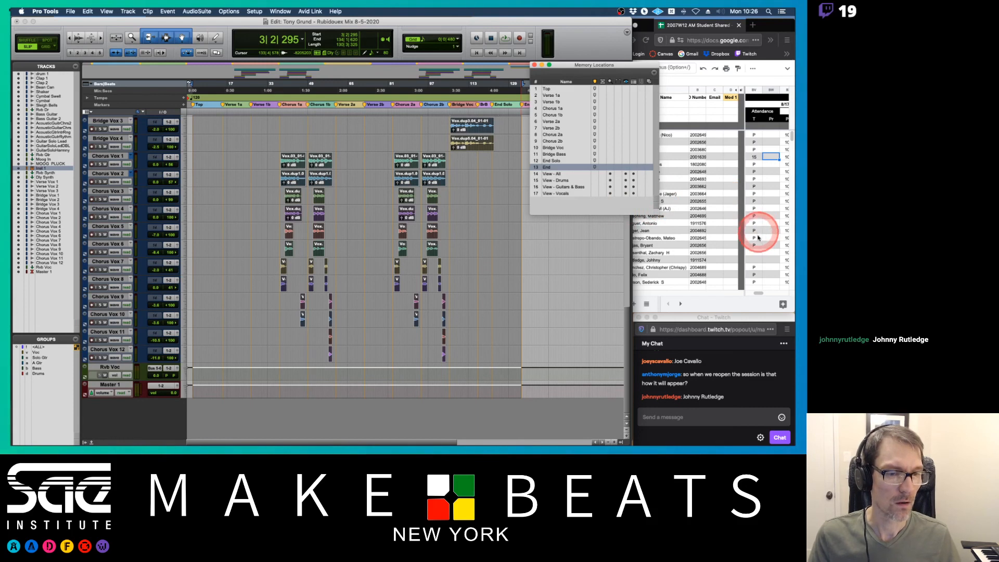
- In the shared attendance sheet, enter 45 in column T for the fifth student from the end, and return to Pro Tools
{"action": "left_click", "coordinate": [755, 260]}
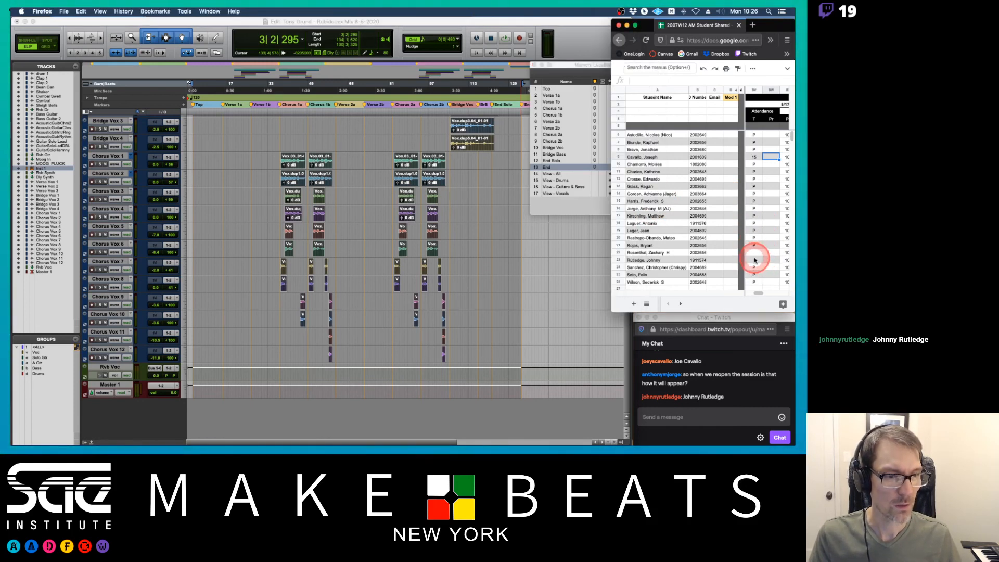
{"action": "left_click", "coordinate": [755, 253]}
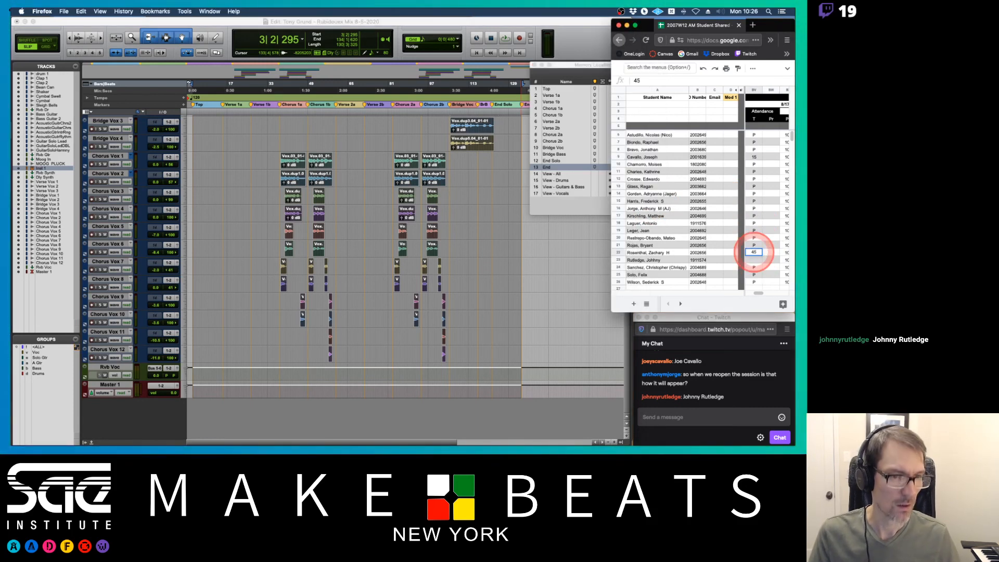
{"action": "type", "text": "45"}
{"action": "left_click", "coordinate": [772, 252]}
{"action": "left_click", "coordinate": [581, 28]}
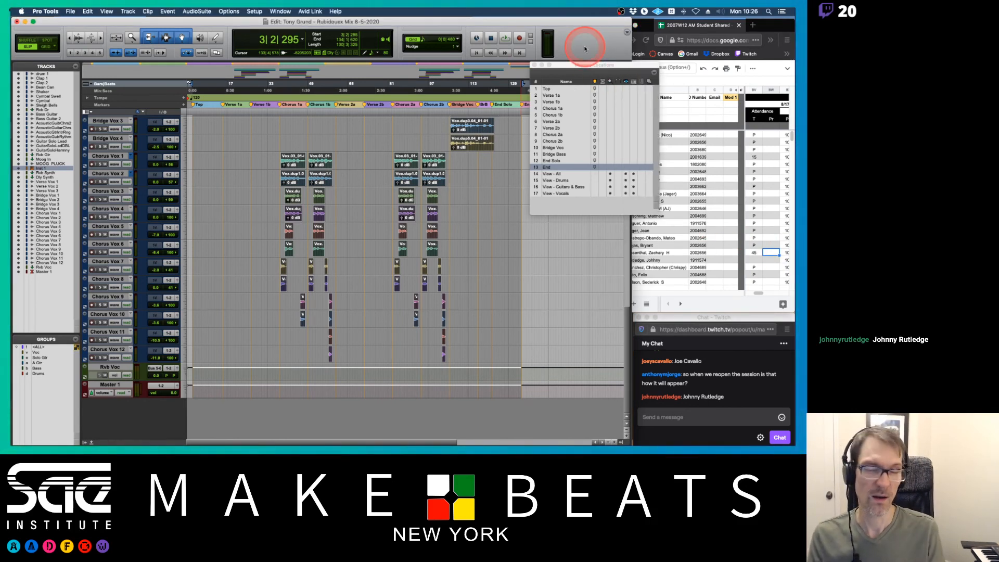
- Switch to the Mix window and look across the channels from the vocals to the drums and back
{"action": "key", "text": "super+equal"}
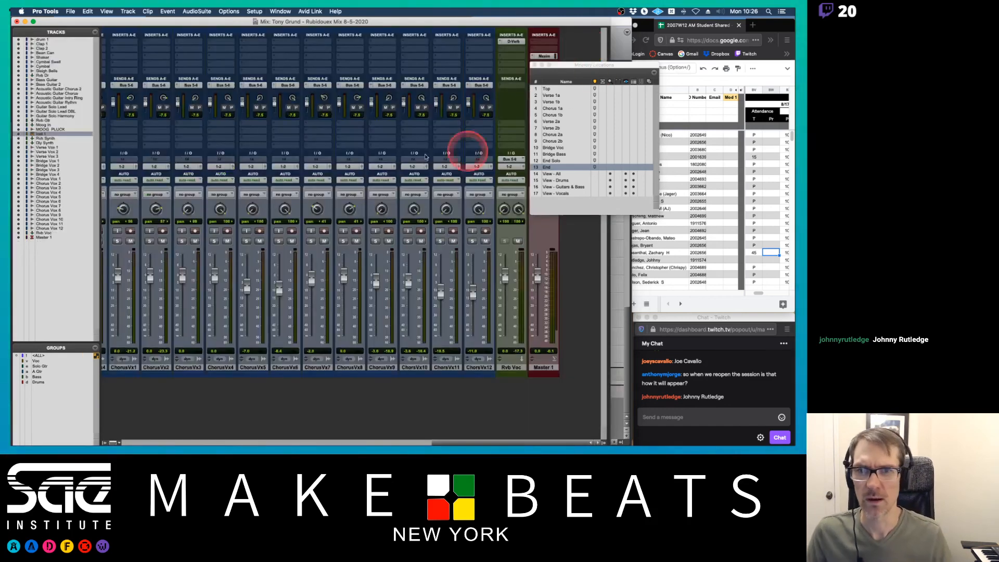
{"action": "scroll", "coordinate": [392, 147], "scroll_direction": "left", "scroll_amount": 10}
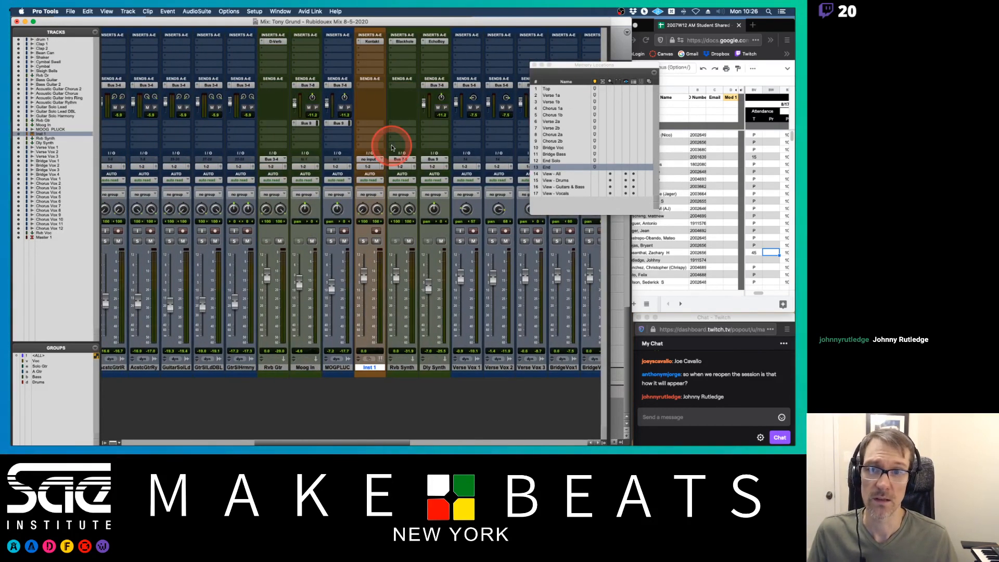
{"action": "scroll", "coordinate": [392, 147], "scroll_direction": "left", "scroll_amount": 8}
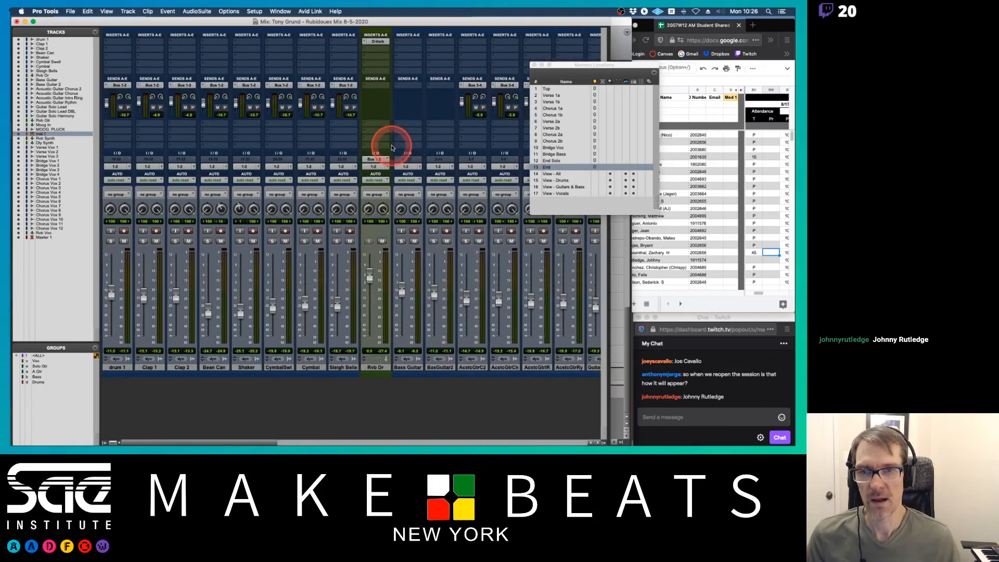
{"action": "scroll", "coordinate": [392, 147], "scroll_direction": "right", "scroll_amount": 10}
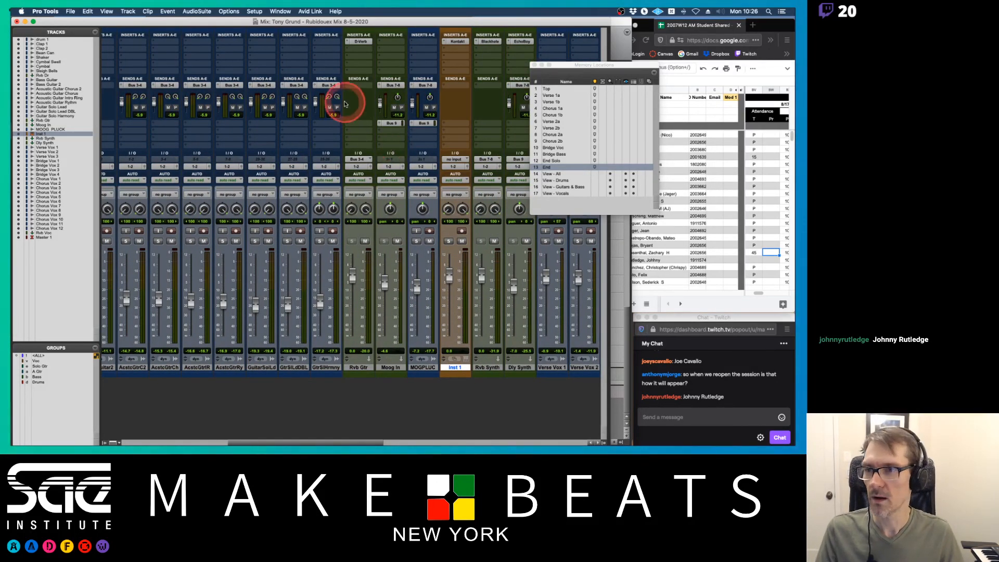
- Switch to Finder, open a new window, and move it over the Mix window
{"action": "key", "text": "super+Tab"}
{"action": "key", "text": "super+Tab"}
{"action": "key", "text": "super+Tab"}
{"action": "key", "text": "super+Tab"}
{"action": "key", "text": "super+Tab"}
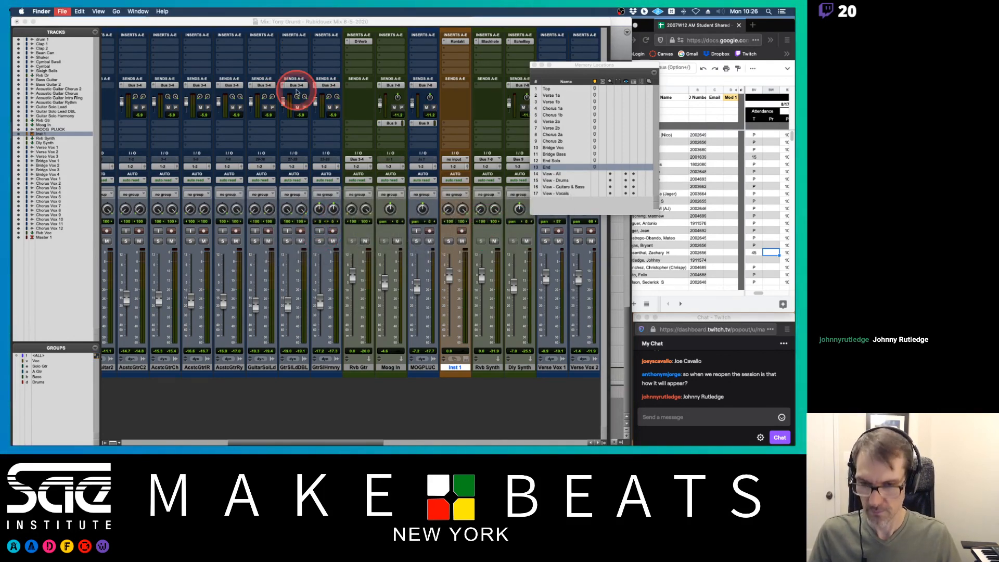
{"action": "key", "text": "super+n"}
{"action": "mouse_move", "coordinate": [546, 27]}
{"action": "left_mouse_down"}
{"action": "mouse_move", "coordinate": [392, 51]}
{"action": "mouse_move", "coordinate": [264, 33]}
{"action": "left_mouse_up"}
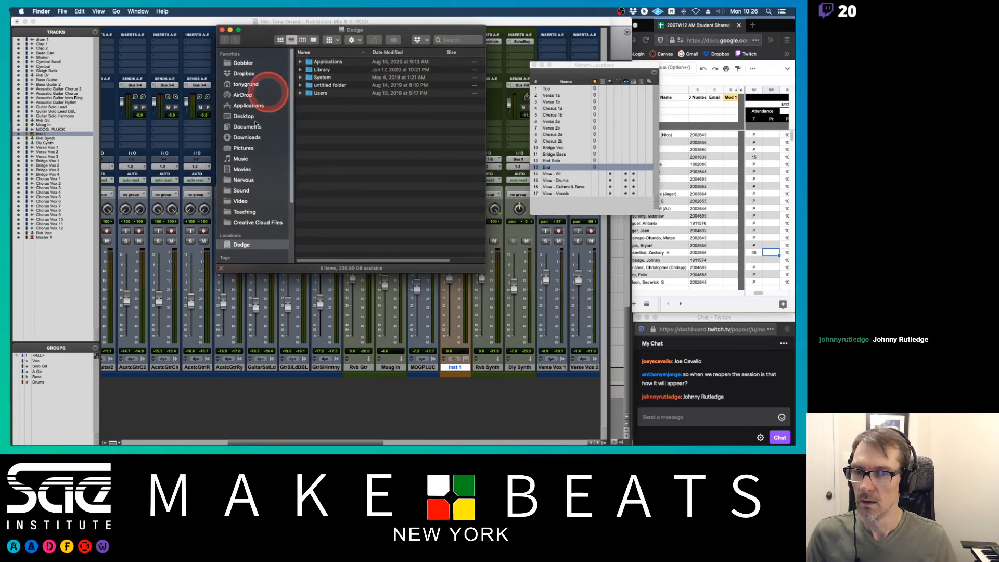
- Open the Bounced Files folder of the Rubidouex session inside Teaching, Pro Tools Editing Projects, widening the Finder window
{"action": "left_click", "coordinate": [244, 212]}
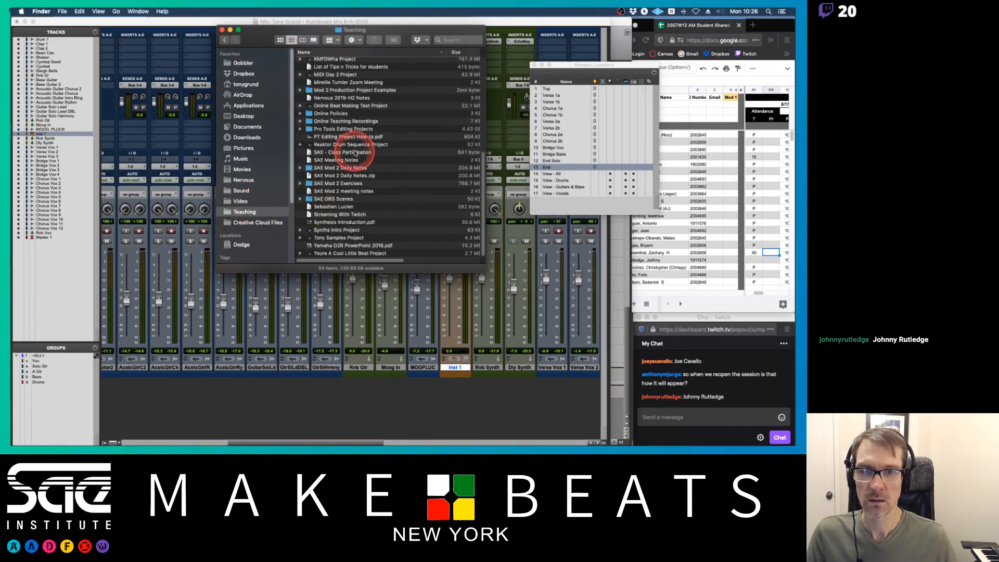
{"action": "double_click", "coordinate": [343, 128]}
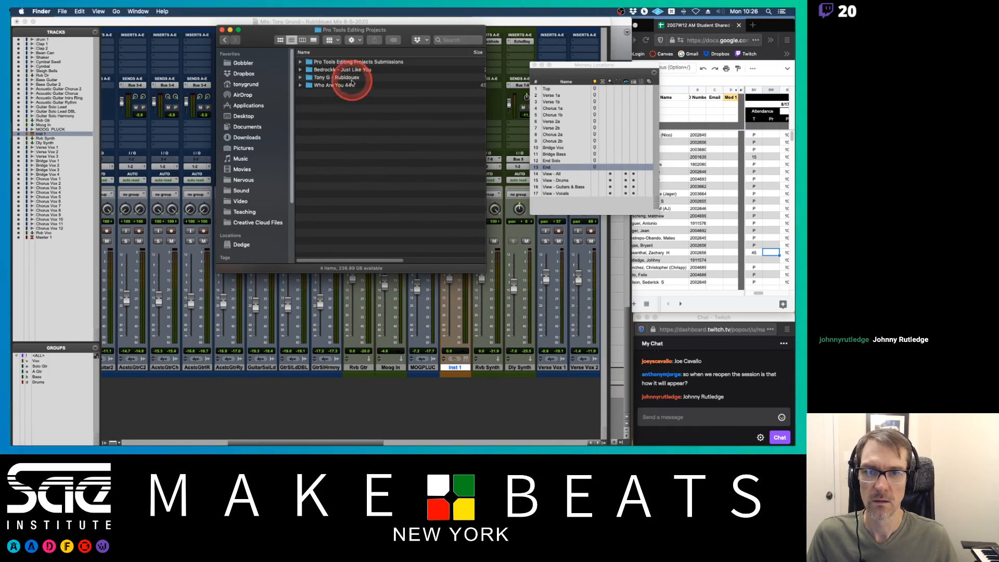
{"action": "double_click", "coordinate": [351, 79]}
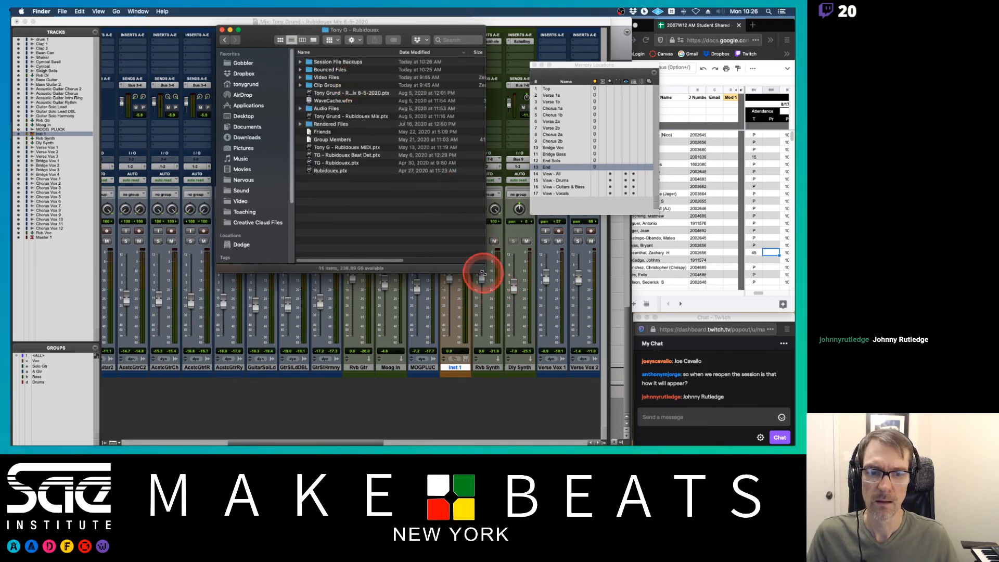
{"action": "left_click_drag", "start_coordinate": [483, 273], "coordinate": [547, 275]}
{"action": "left_click", "coordinate": [330, 70]}
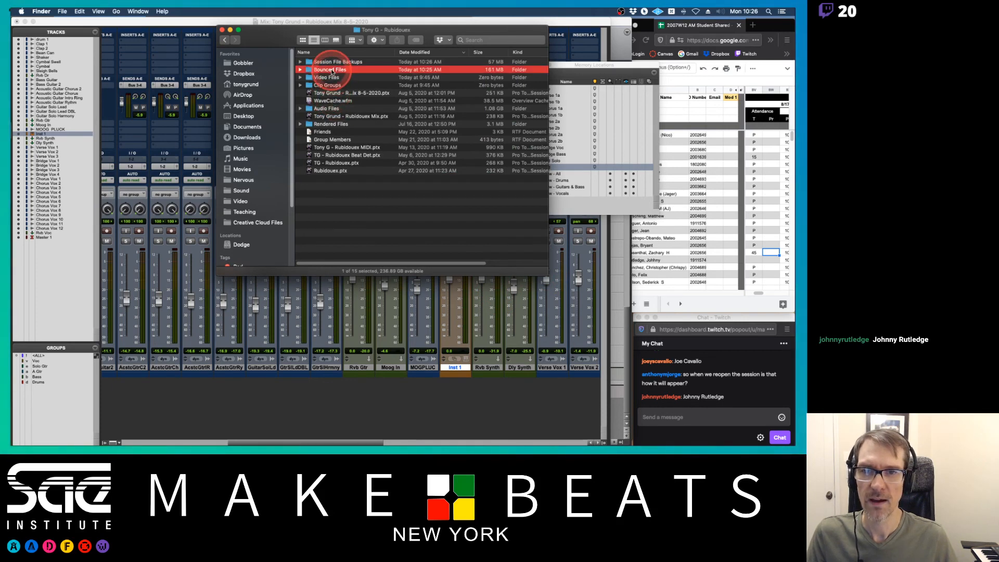
{"action": "double_click", "coordinate": [331, 69]}
- Select the newly bounced Rubidouex Mix 8-5-2020 MP3 and preview its playback
{"action": "left_click", "coordinate": [350, 107]}
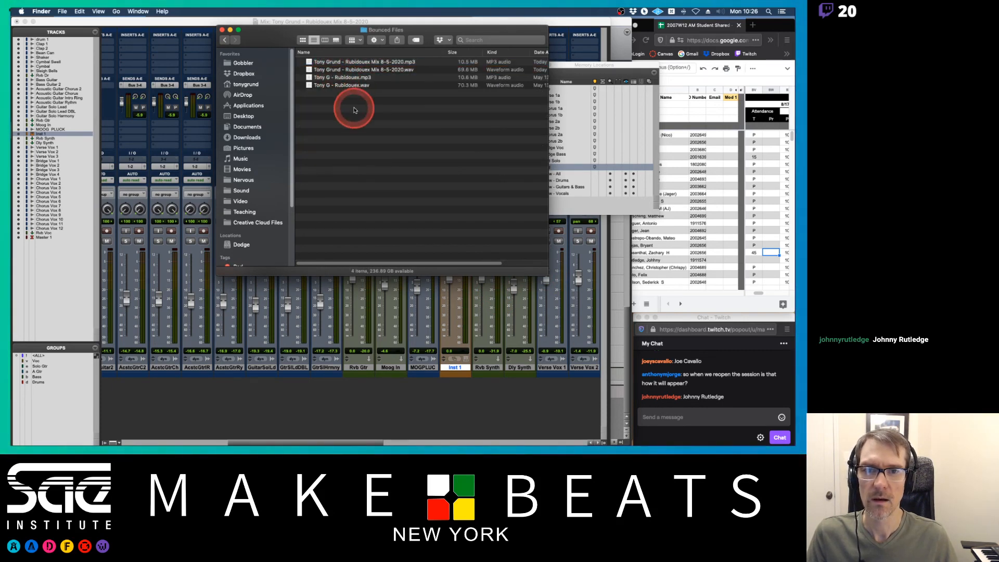
{"action": "left_click", "coordinate": [372, 63]}
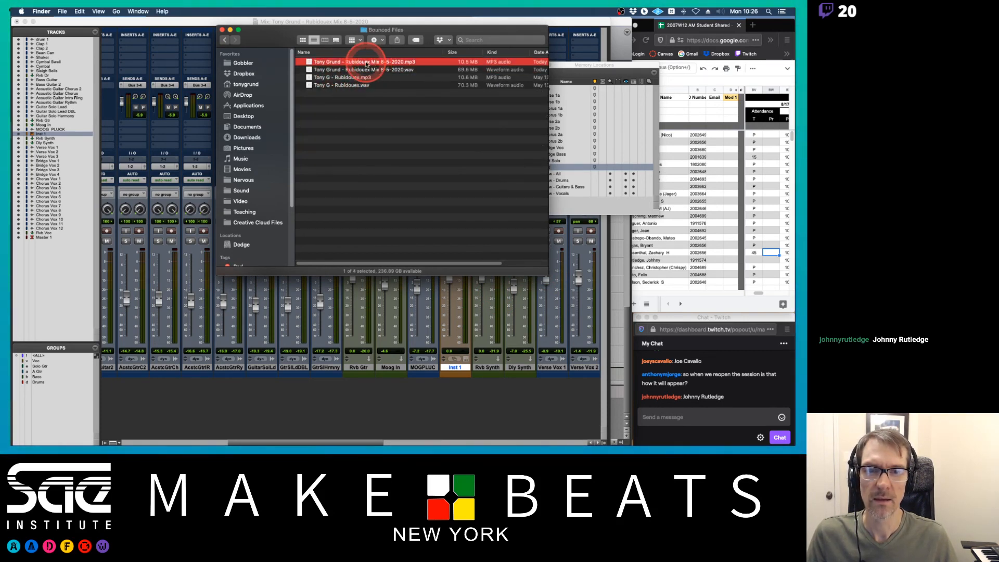
{"action": "key", "text": "space"}
- Check the OBS window, return to the Bounced Files folder in Finder, and preview the Rubidouex Mix 8-5-2020 MP3 again
{"action": "key", "text": "super+Tab"}
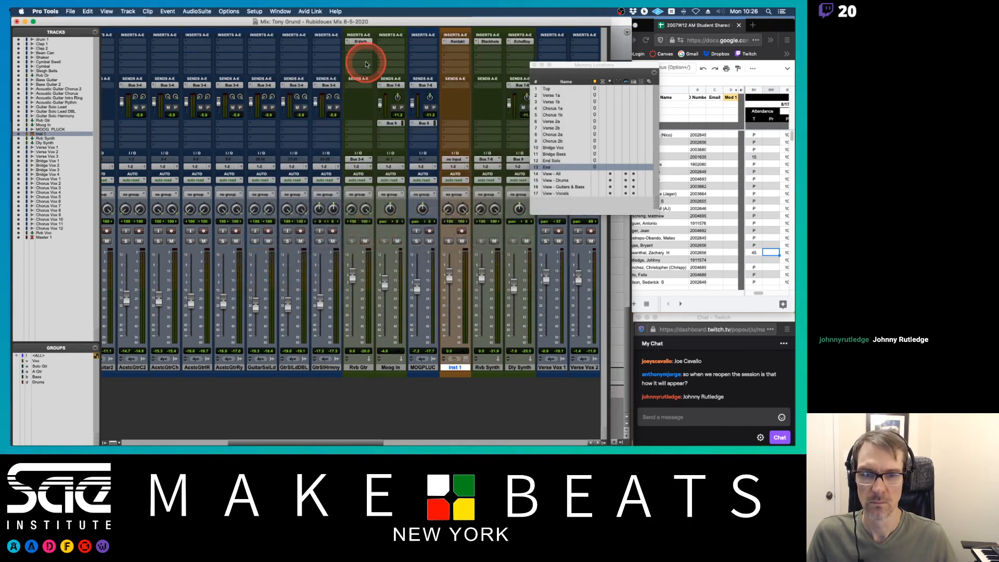
{"action": "key", "text": "super+Tab"}
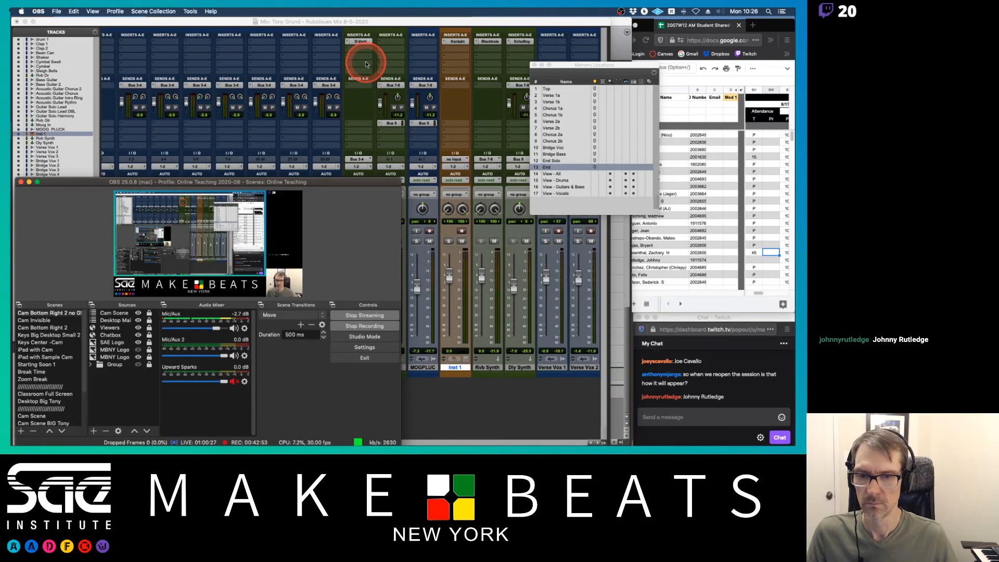
{"action": "key", "text": "super+Tab"}
{"action": "key", "text": "super+Tab"}
{"action": "key", "text": "super+Tab"}
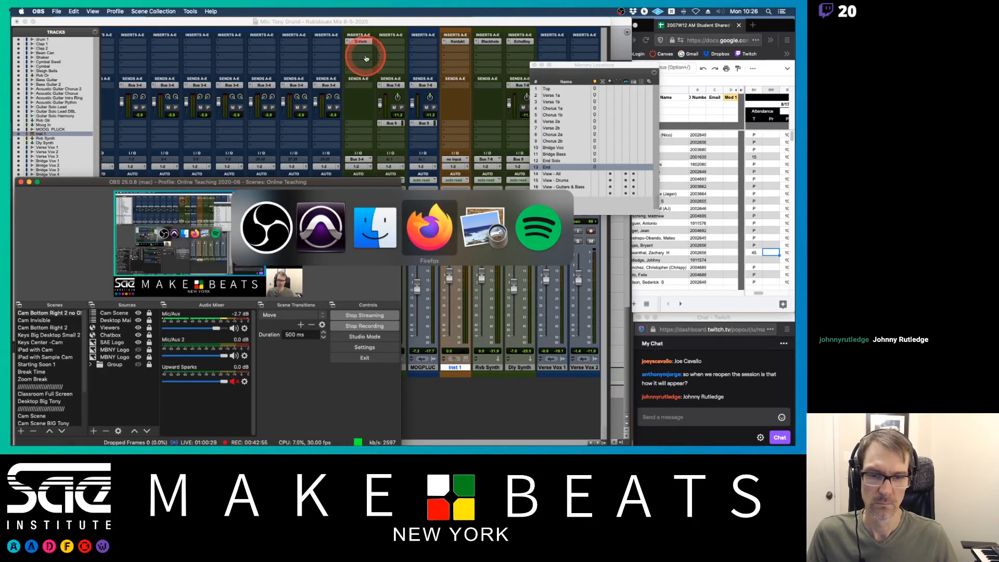
{"action": "key", "text": "shift+super+Tab"}
{"action": "key", "text": "space"}
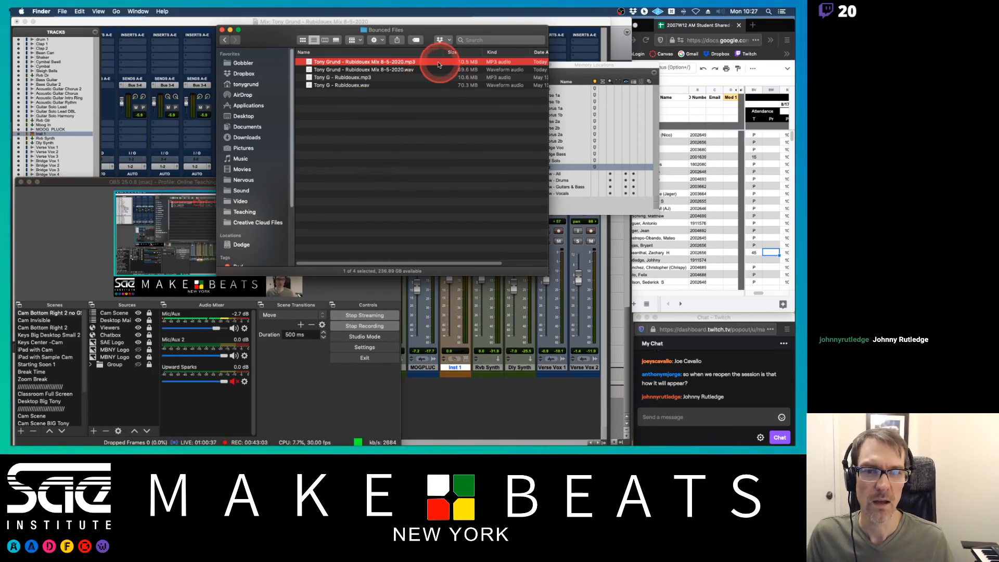
- Select the Rubidouex Mix 8-5-2020 WAV file and move the Bounced Files window clear of the Memory Locations window
{"action": "left_click", "coordinate": [416, 70]}
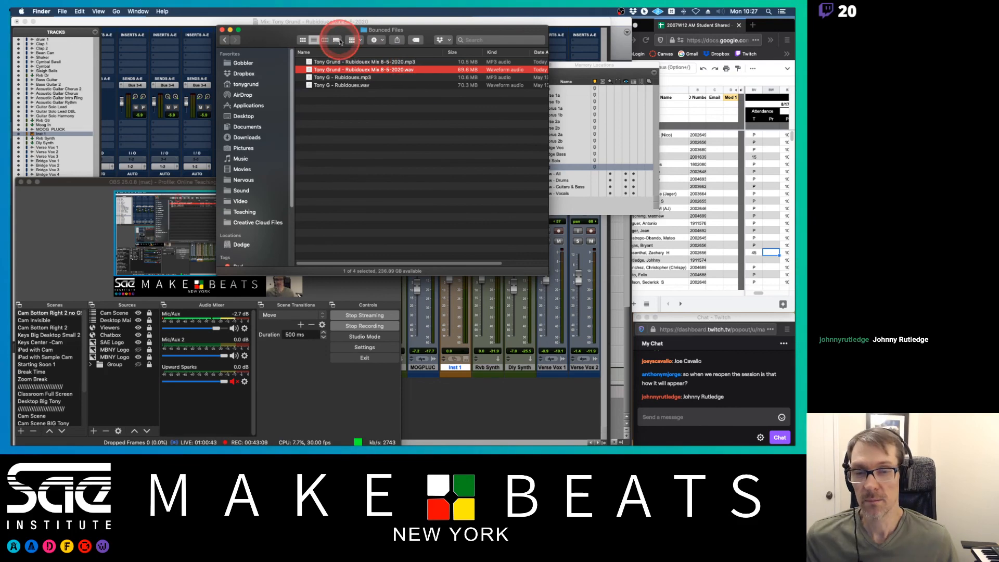
{"action": "left_click_drag", "start_coordinate": [336, 33], "coordinate": [284, 25]}
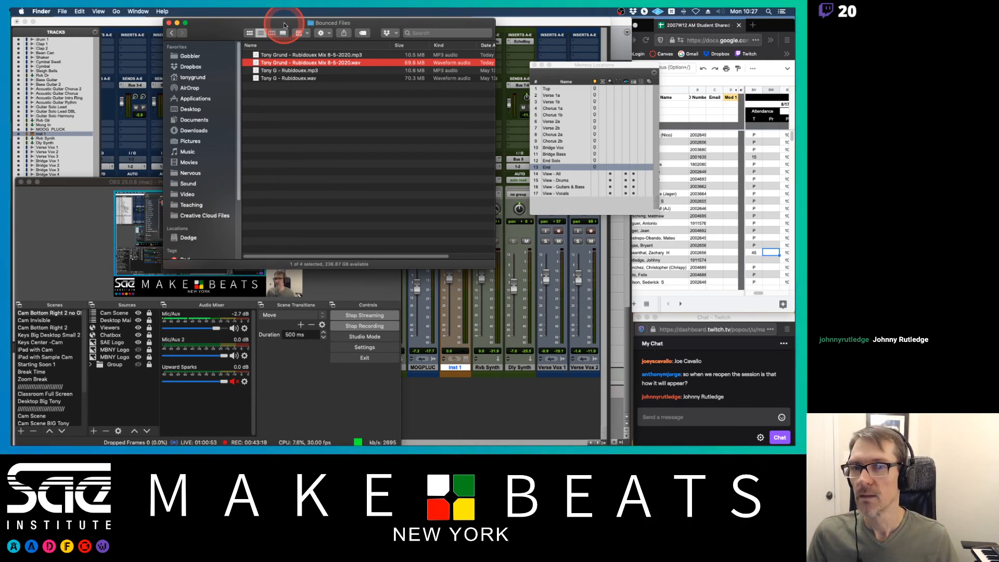
{"action": "left_click_drag", "start_coordinate": [284, 25], "coordinate": [225, 23]}
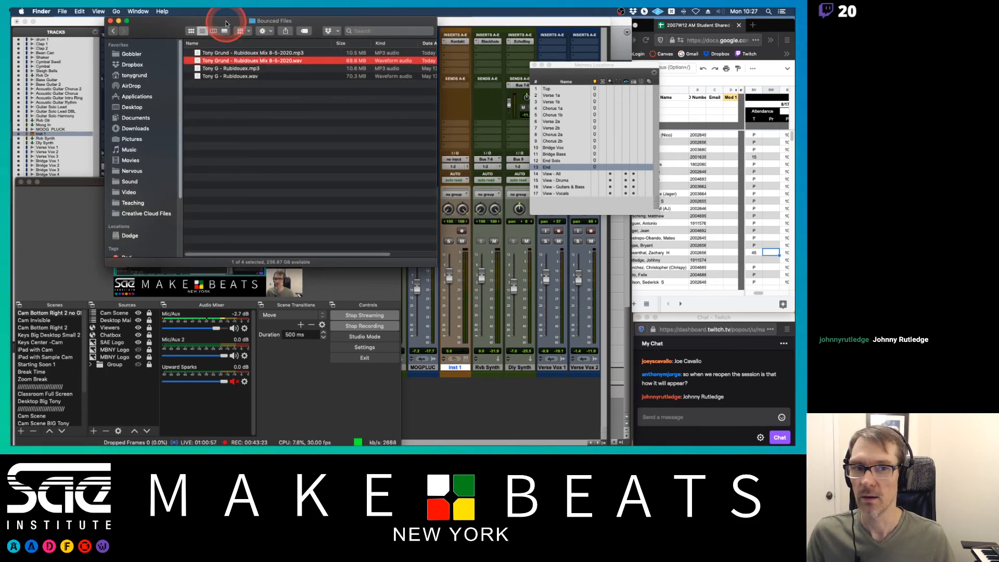
{"action": "left_click", "coordinate": [572, 66]}
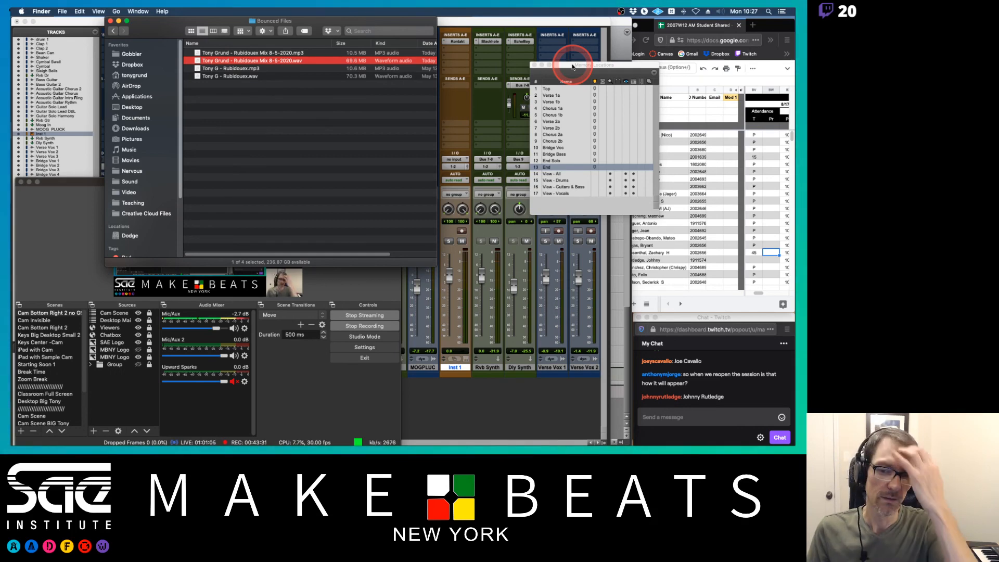
{"action": "left_click", "coordinate": [559, 23]}
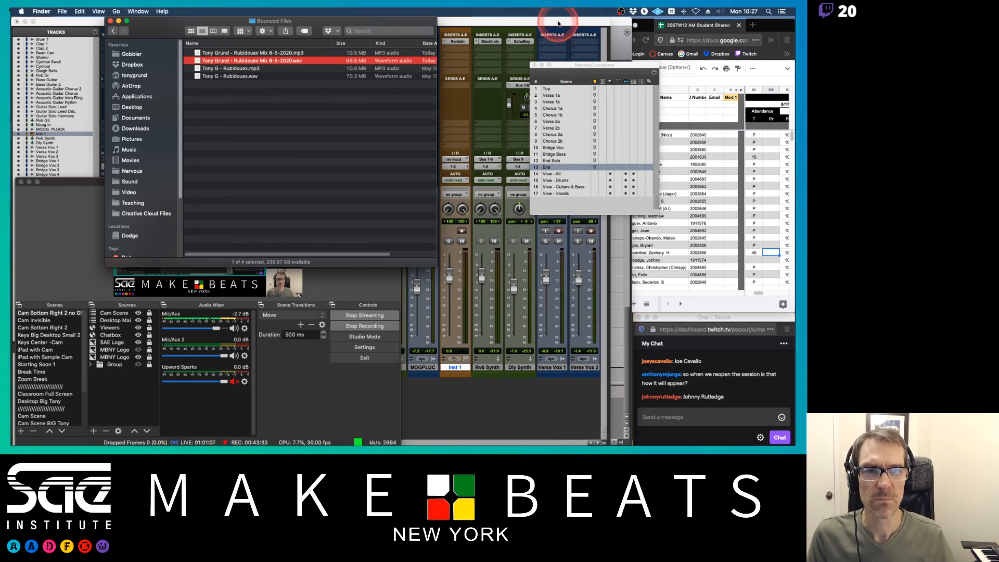
- Switch to Preview and examine the Bounce and iTunes MP3 Encoding pages of the 13 PT Bounce-Freeze-Commit PDF
{"action": "key", "text": "super+Tab"}
{"action": "key", "text": "super+Tab"}
{"action": "key", "text": "super+Tab"}
{"action": "key", "text": "super+Tab"}
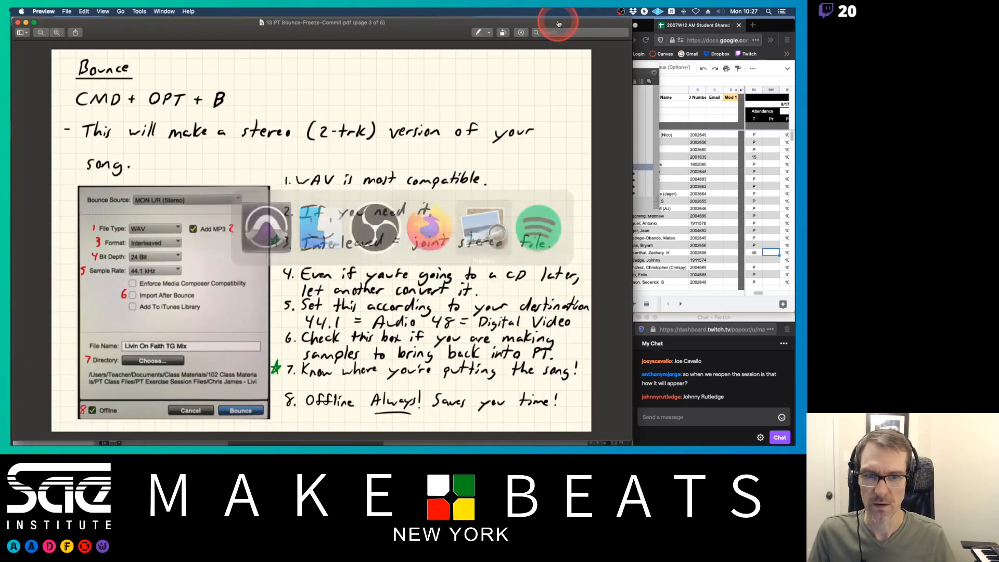
{"action": "key", "text": "Down"}
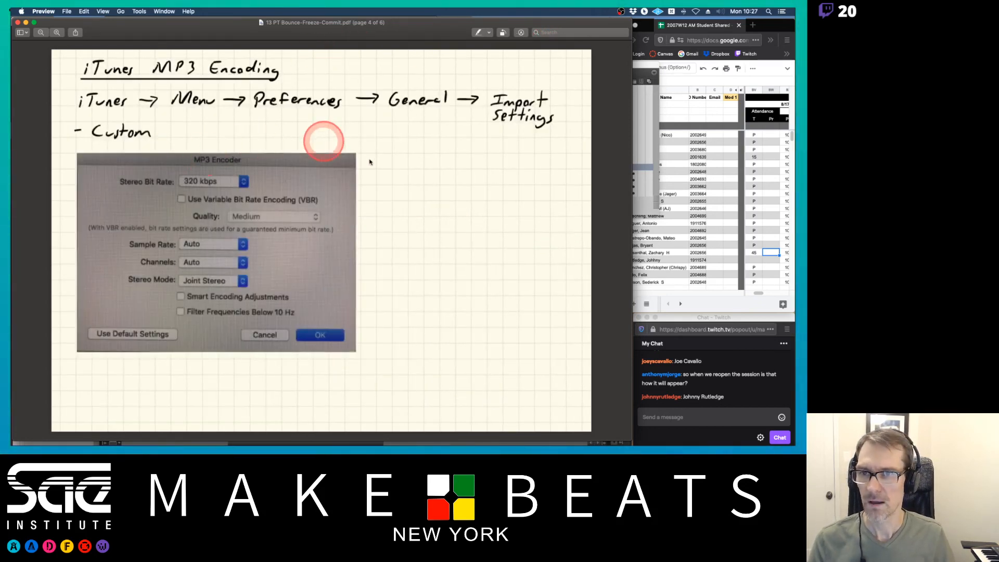
{"action": "key", "text": "Up"}
{"action": "key", "text": "Down"}
{"action": "key", "text": "Up"}
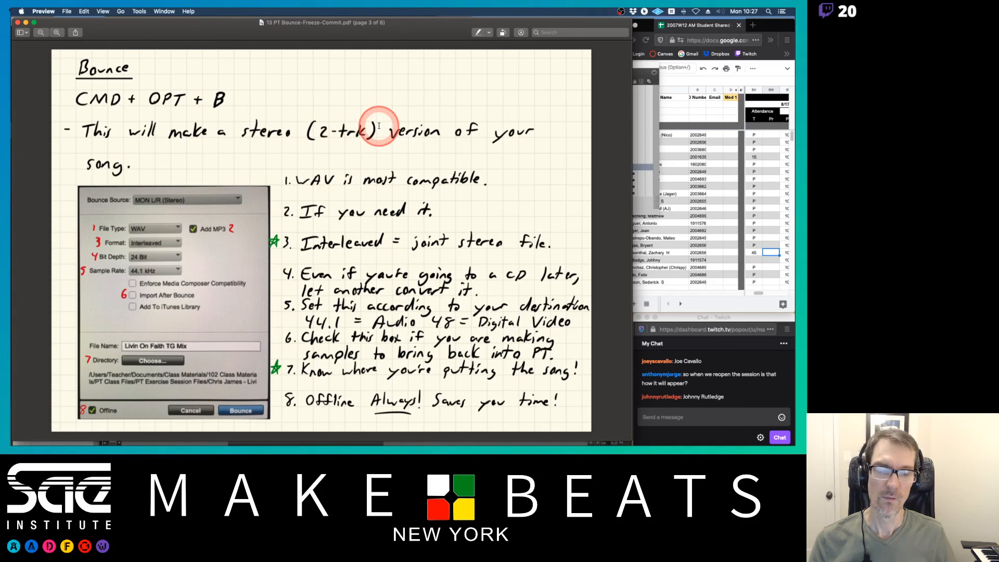
{"action": "key", "text": "Down"}
{"action": "key", "text": "Up"}
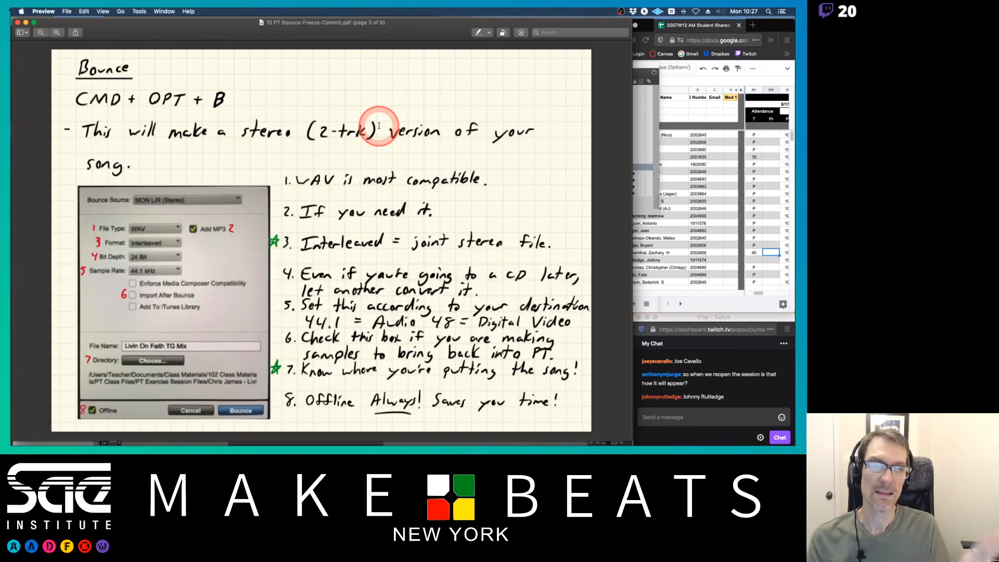
{"action": "key", "text": "Down"}
{"action": "key", "text": "Down"}
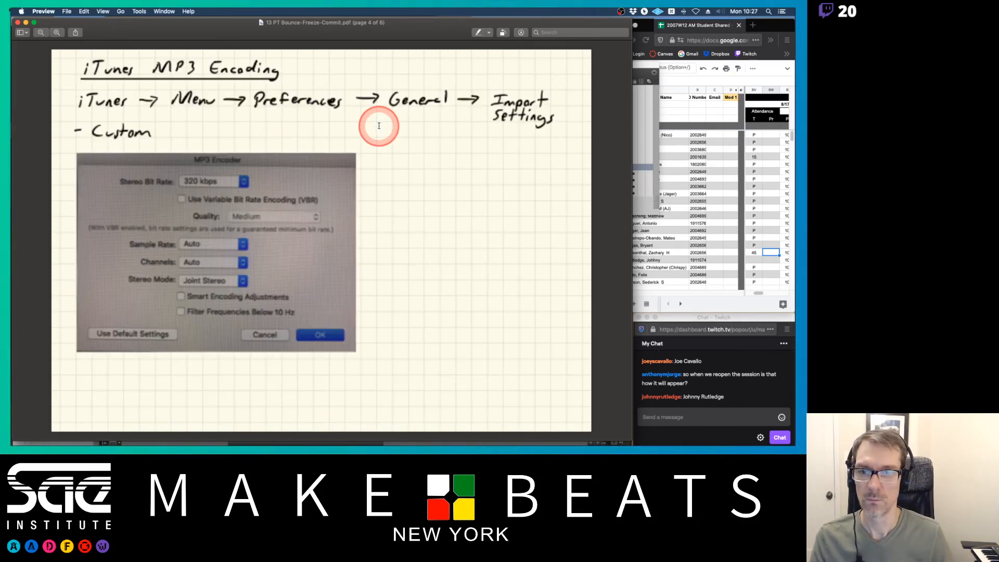
{"action": "key", "text": "Up"}
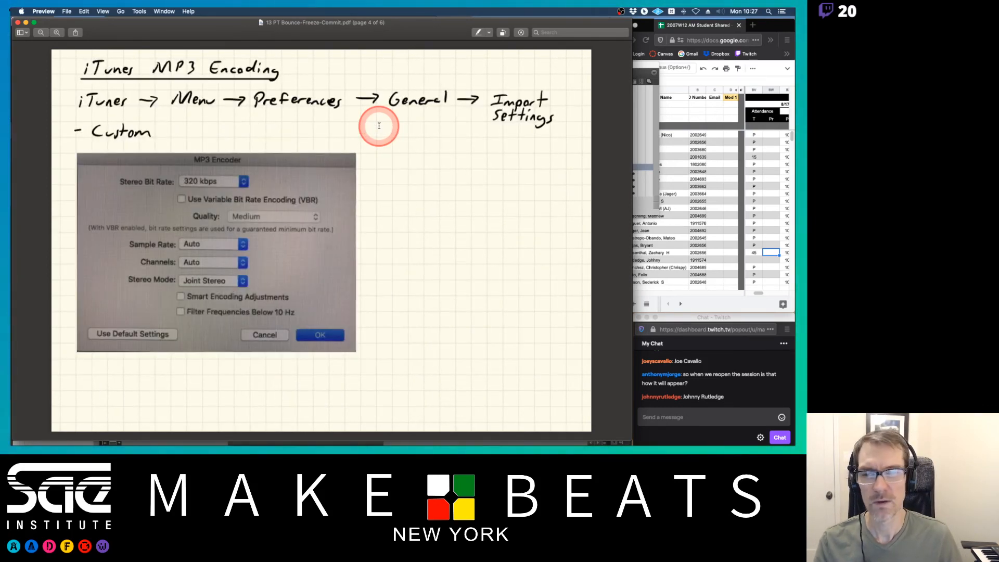
- Examine the Bouncing Tracks and Commit pages of the PDF notes, ending on the Bouncing Tracks page
{"action": "key", "text": "Down"}
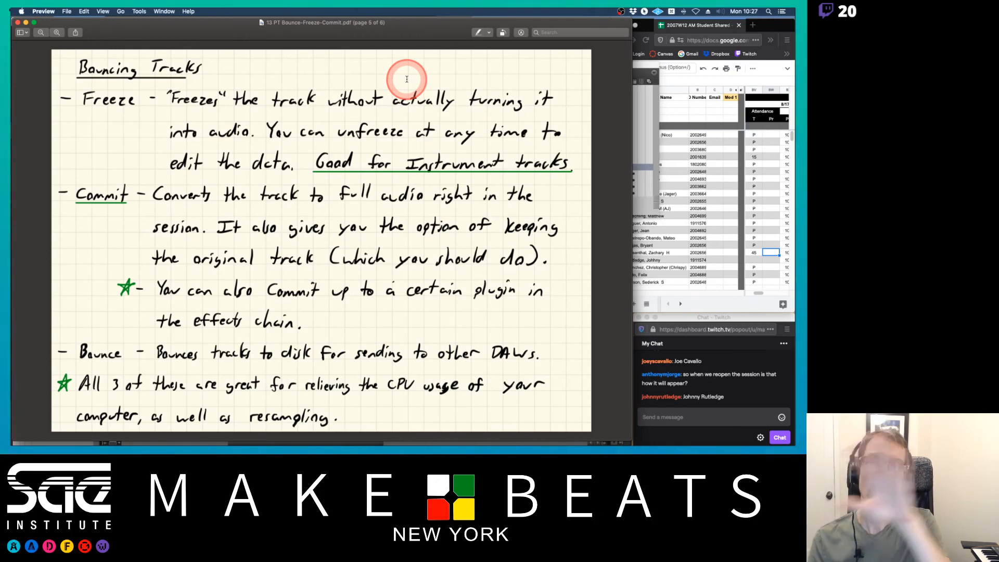
{"action": "key", "text": "Down"}
{"action": "key", "text": "Up"}
{"action": "key", "text": "Down"}
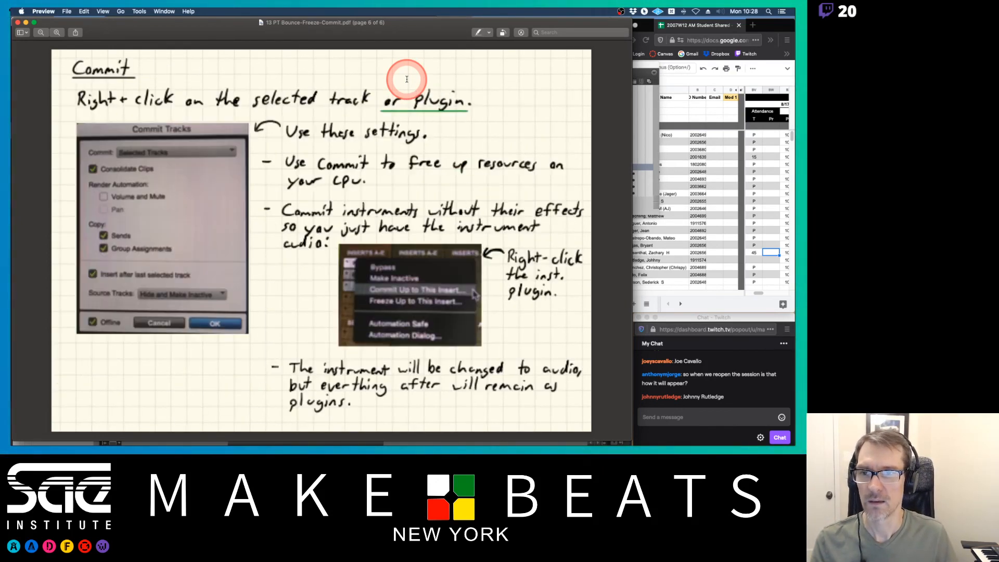
{"action": "key", "text": "Up"}
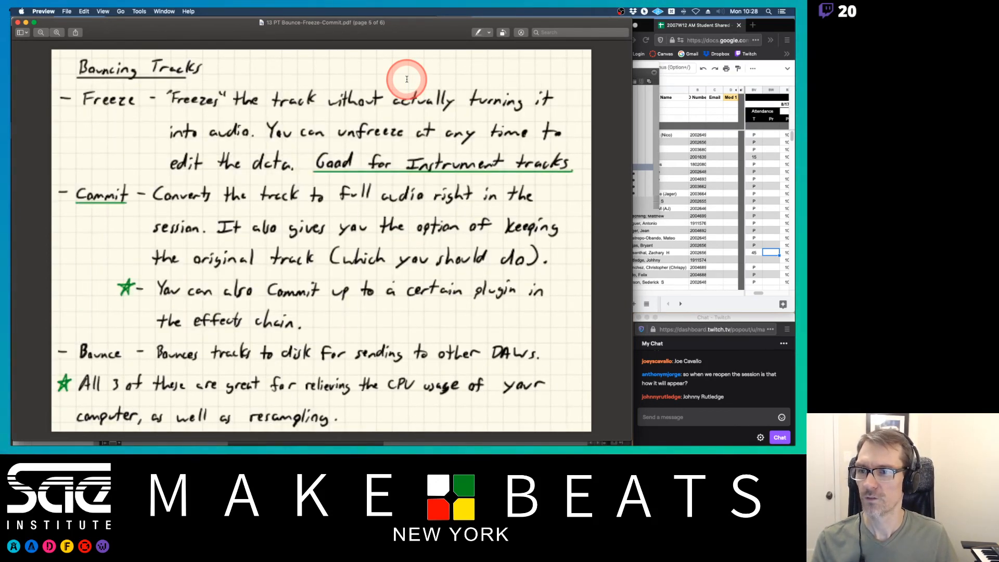
{"action": "key", "text": "Down"}
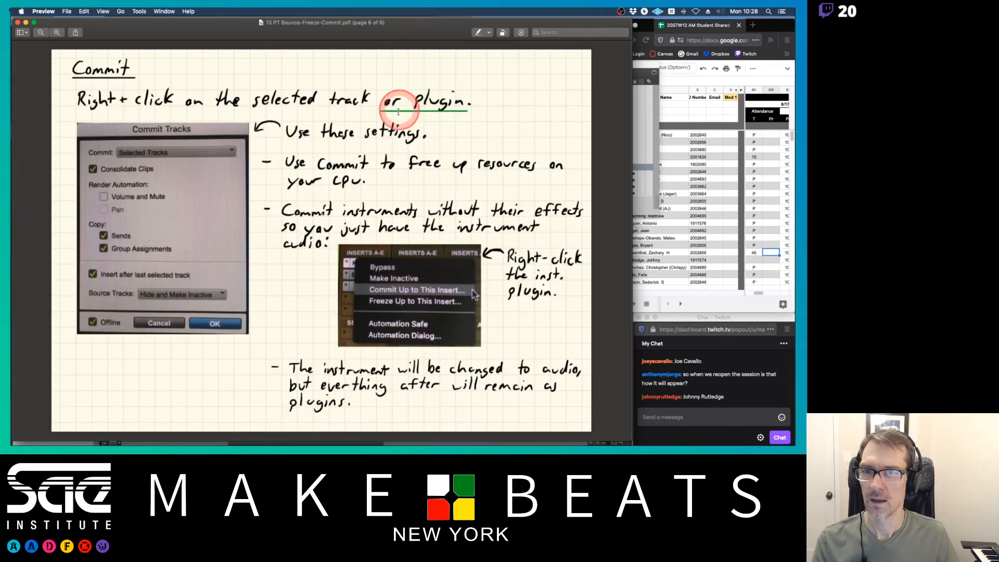
{"action": "key", "text": "Up"}
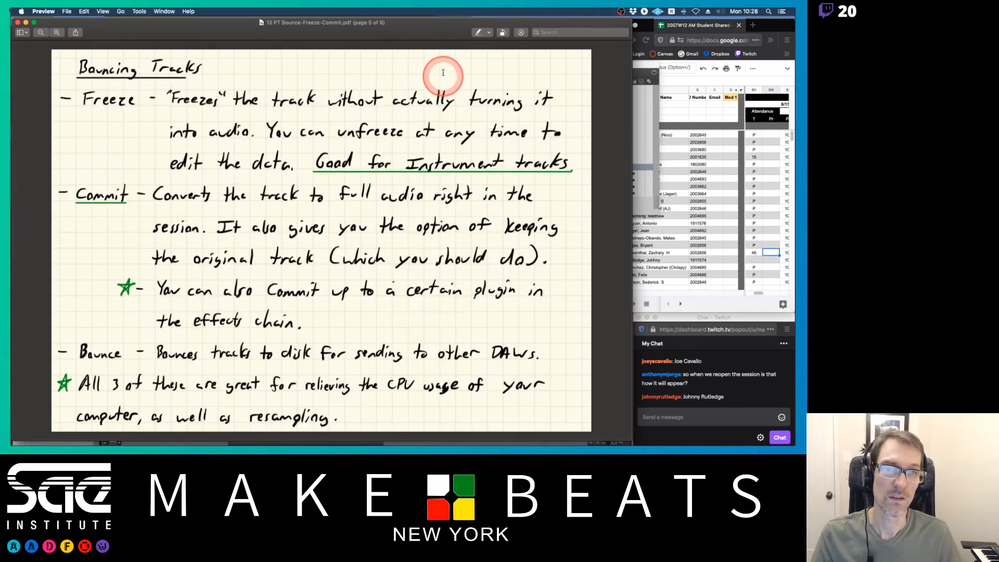
- Leave the PDF notes in Preview and switch to Finder
{"action": "key", "text": "super+Tab"}
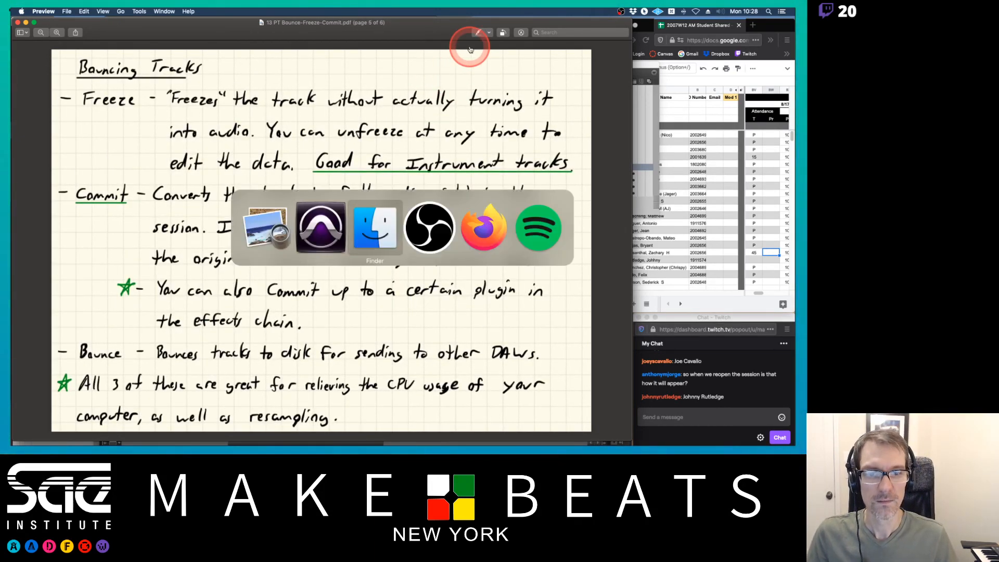